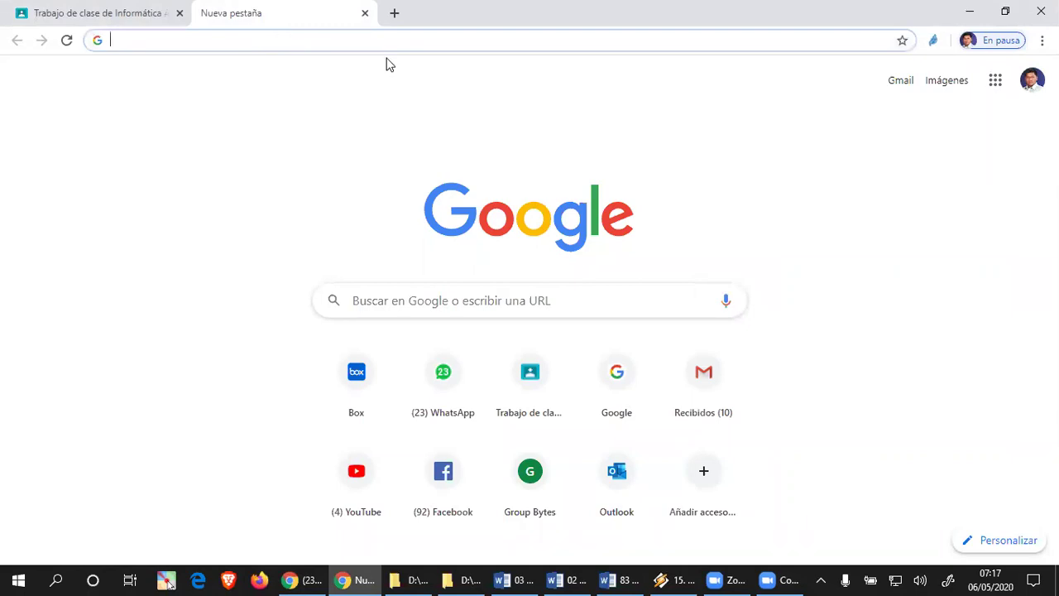
Stop the music playback in Winamp, close the player and return to the browser
click(674, 579)
click(787, 176)
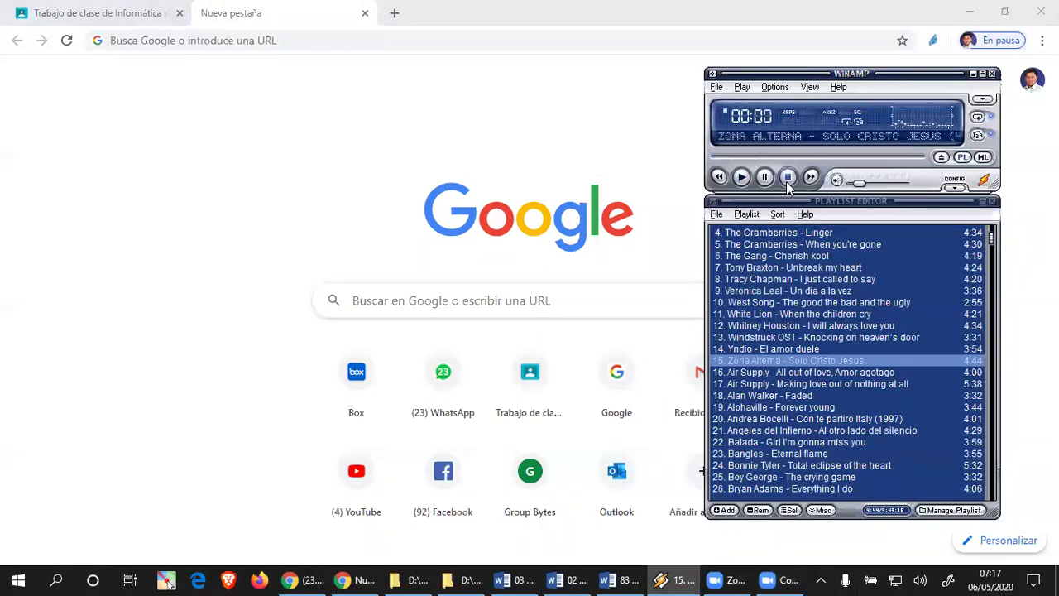
click(991, 75)
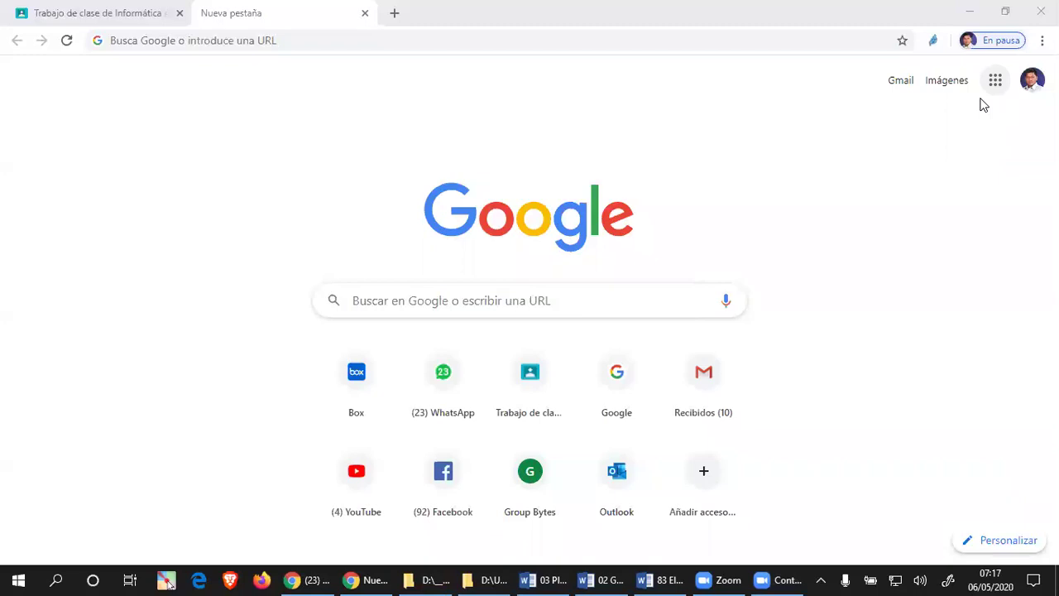
click(331, 91)
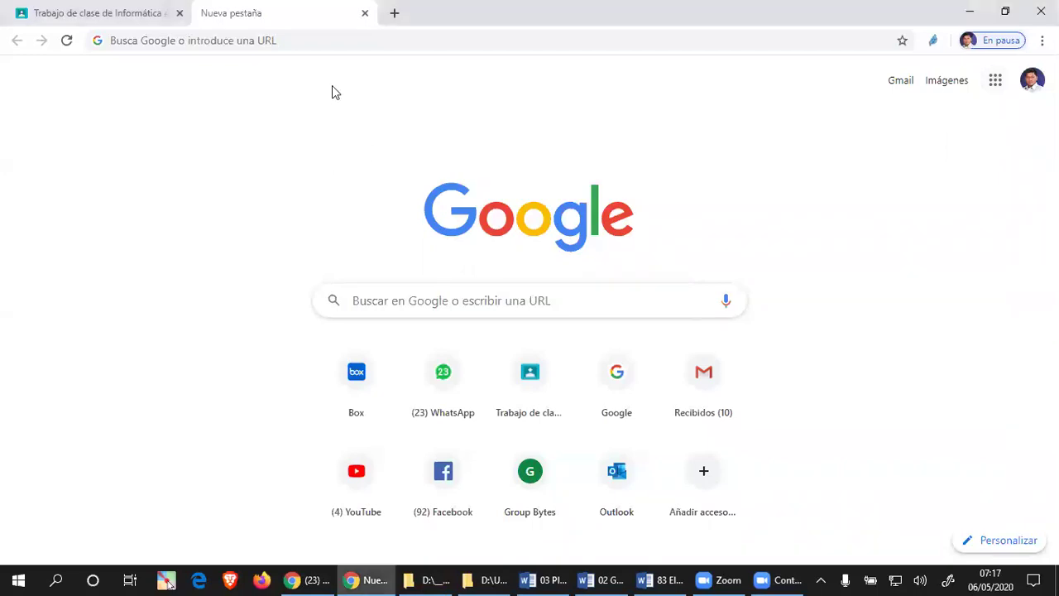
click(314, 43)
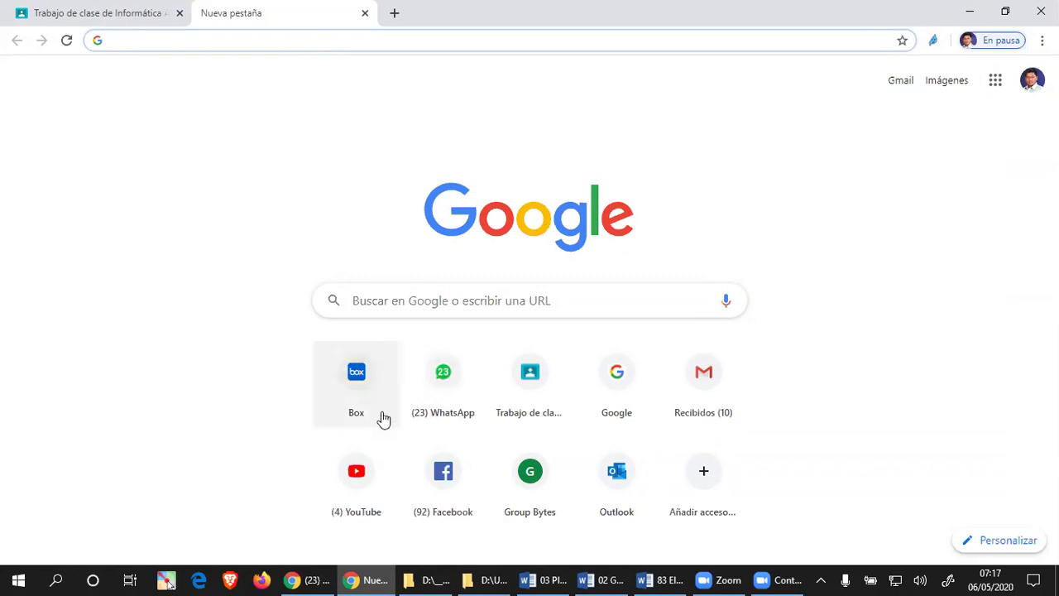
Switch to File Explorer and go to the folder D:\UTEPSA\02 Informatica Aplicada (2O) v08
click(495, 579)
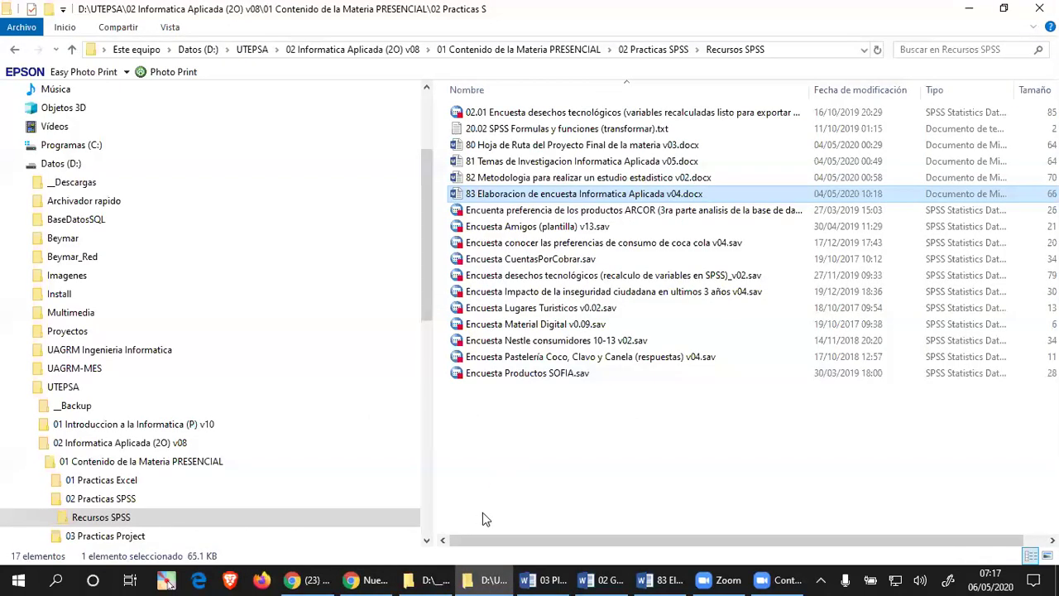
click(426, 578)
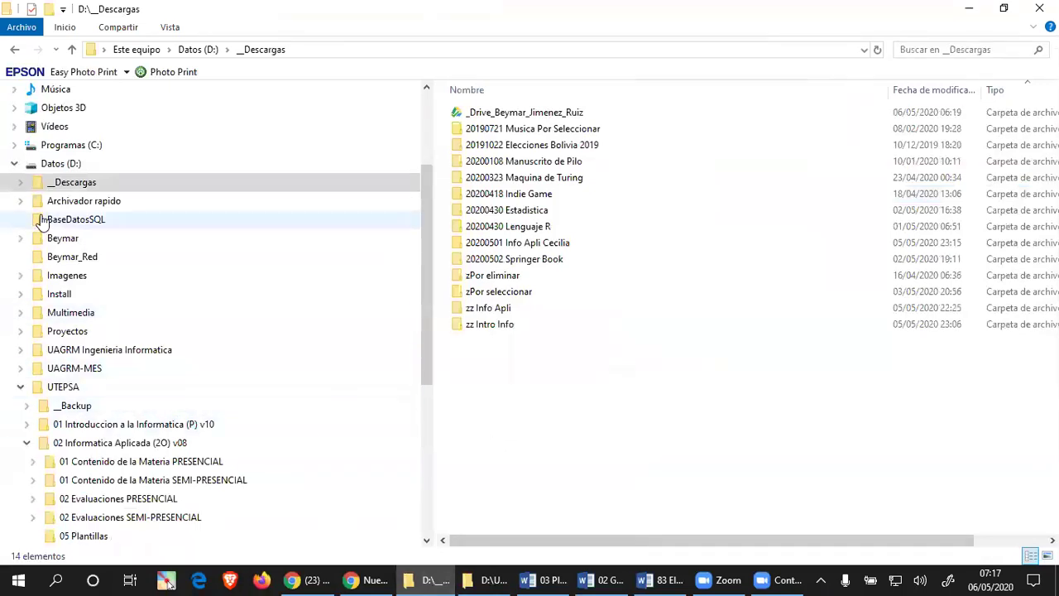
click(488, 579)
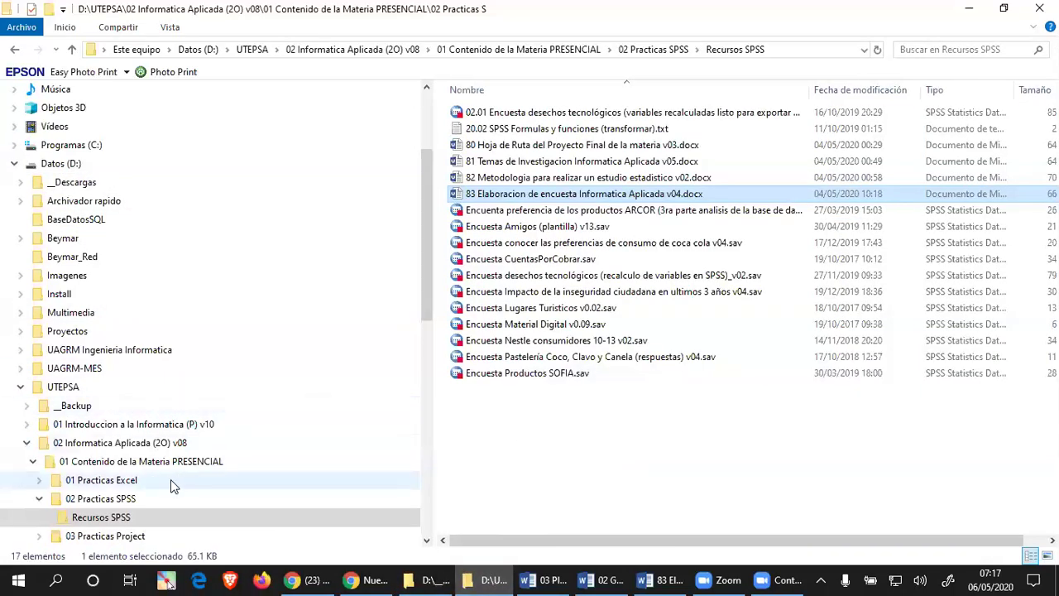
click(33, 461)
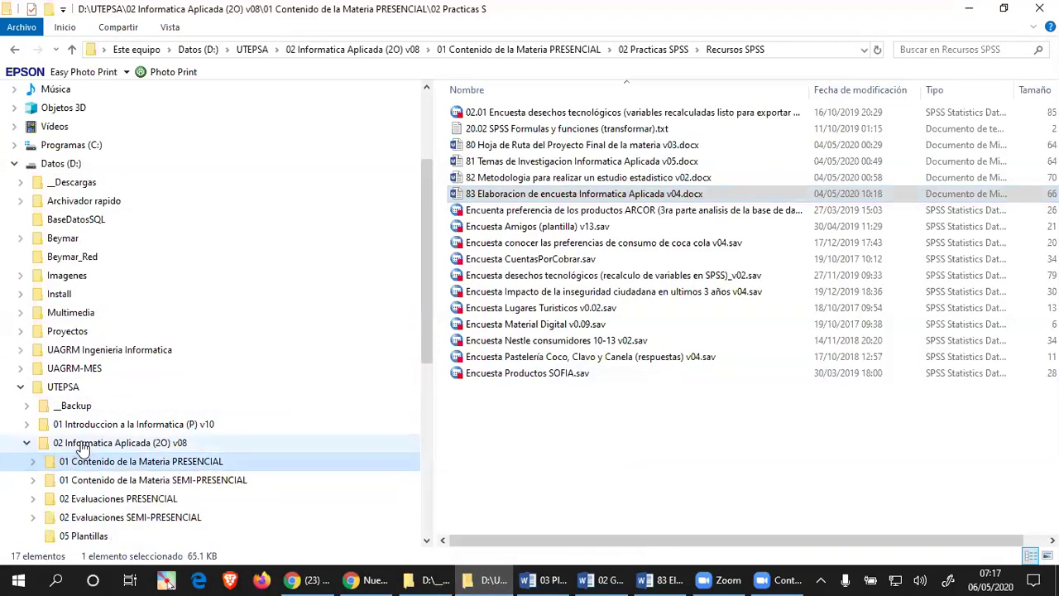
click(120, 444)
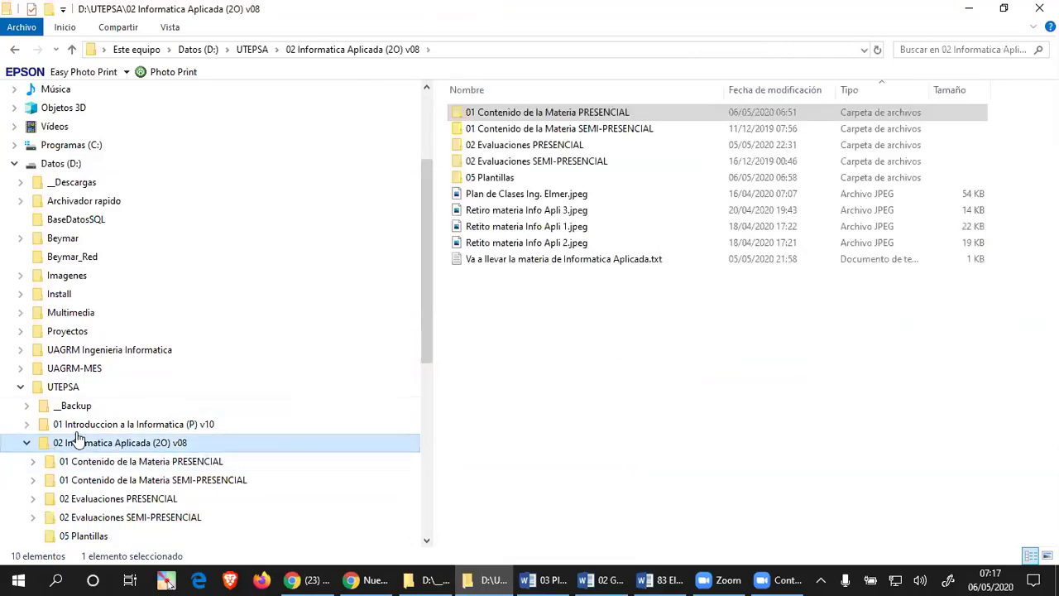
click(46, 447)
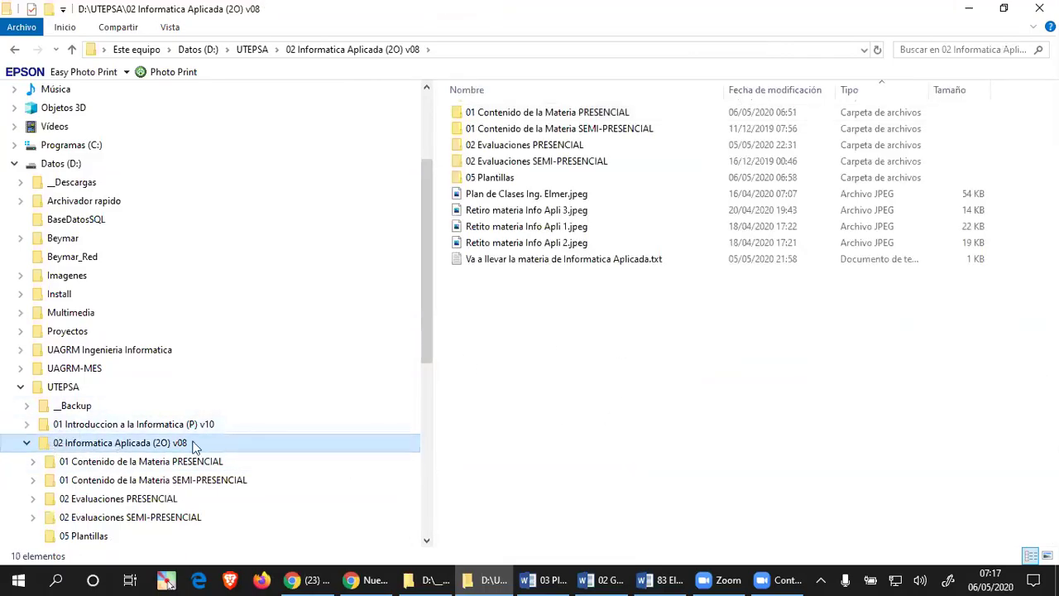
click(549, 364)
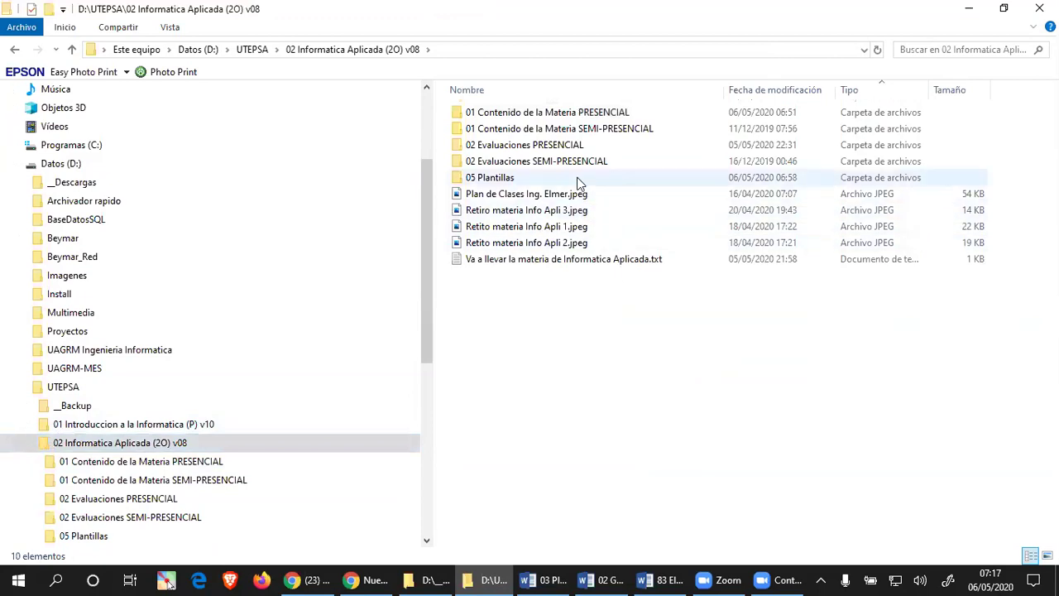
Open the 07 Informatica Aplicada - Calificaciones workbook from the 02 Evaluaciones PRESENCIAL folder
double_click(554, 152)
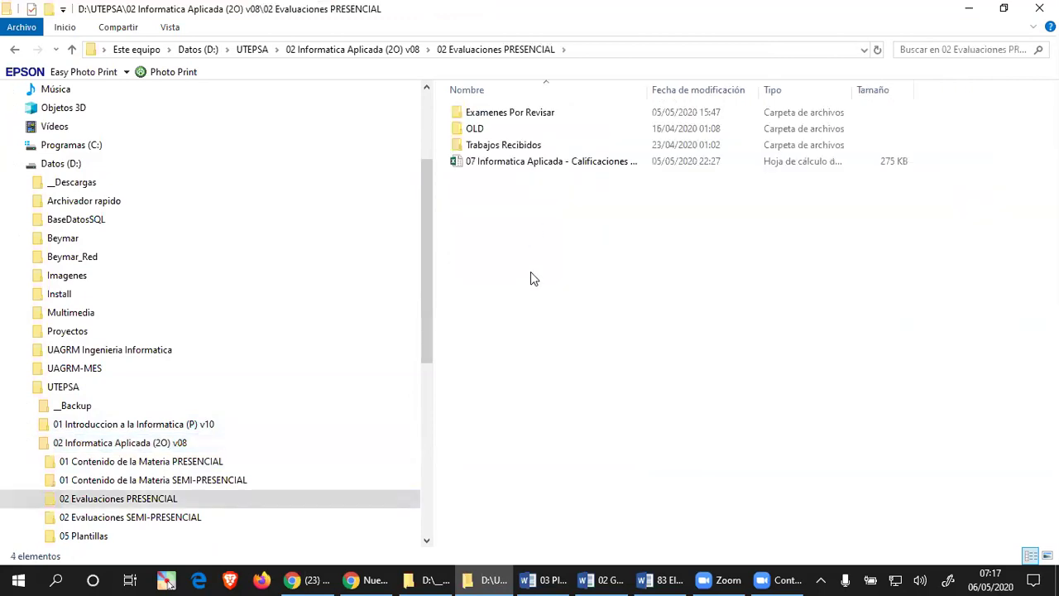
click(530, 164)
double_click(531, 163)
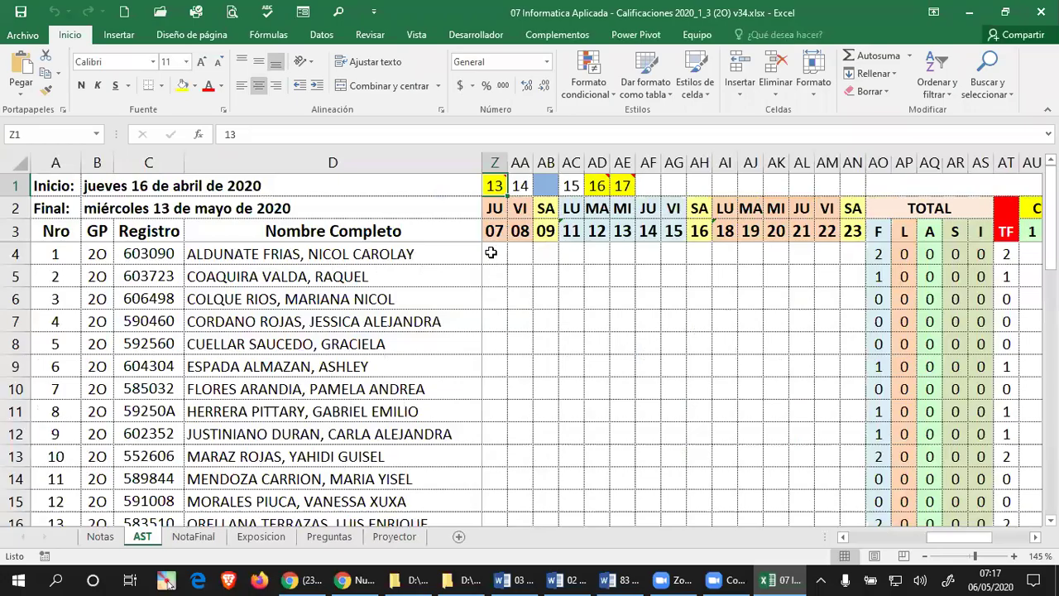
Examine the class numbers and dates in the AST sheet's header rows, from 27 April through 7 May
click(490, 253)
key(Left)
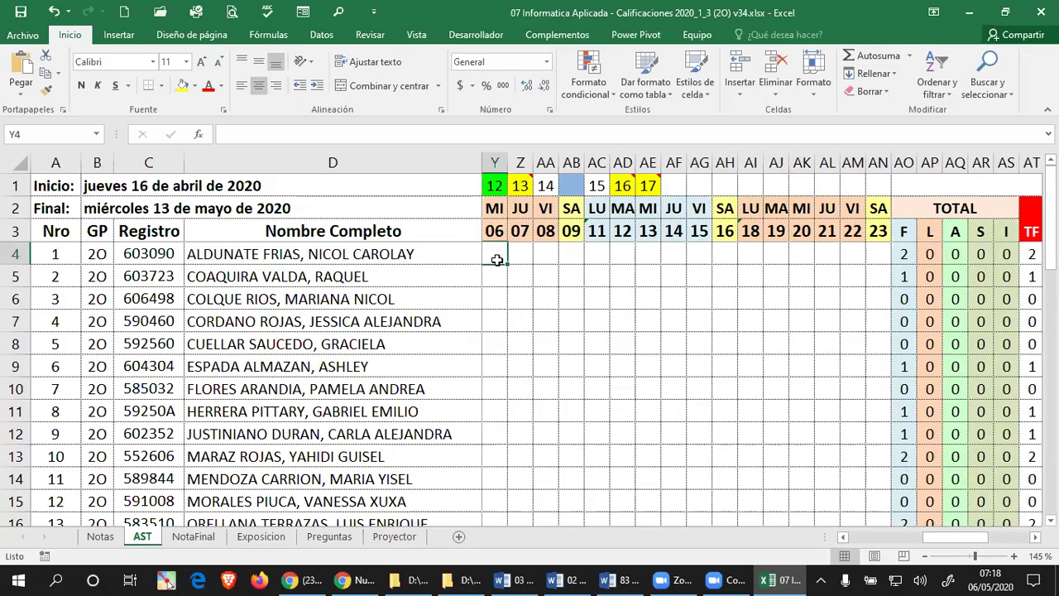
click(520, 186)
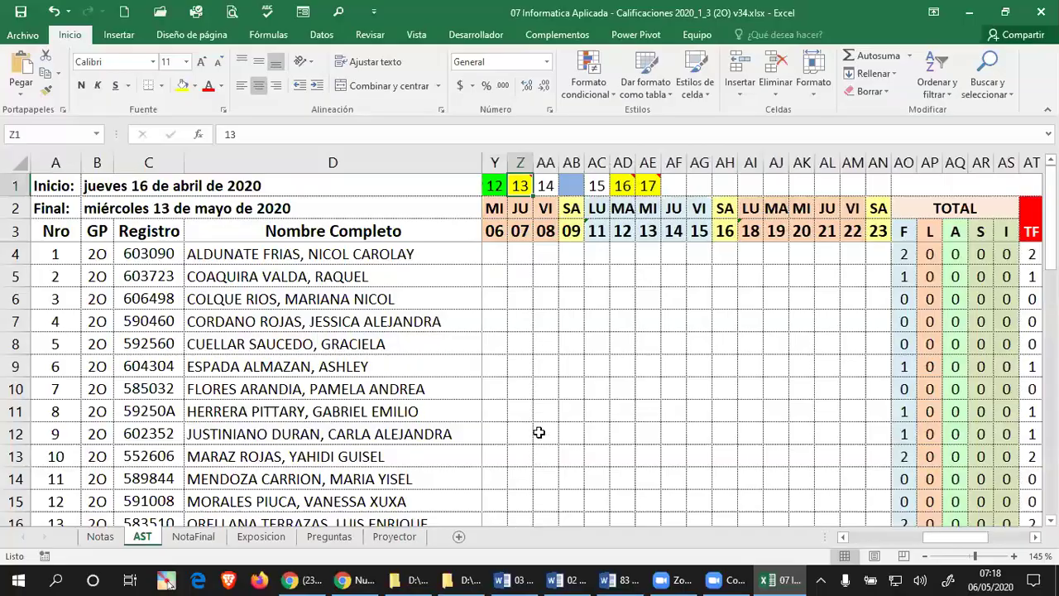
key(Left)
key(Left)
key(Left)
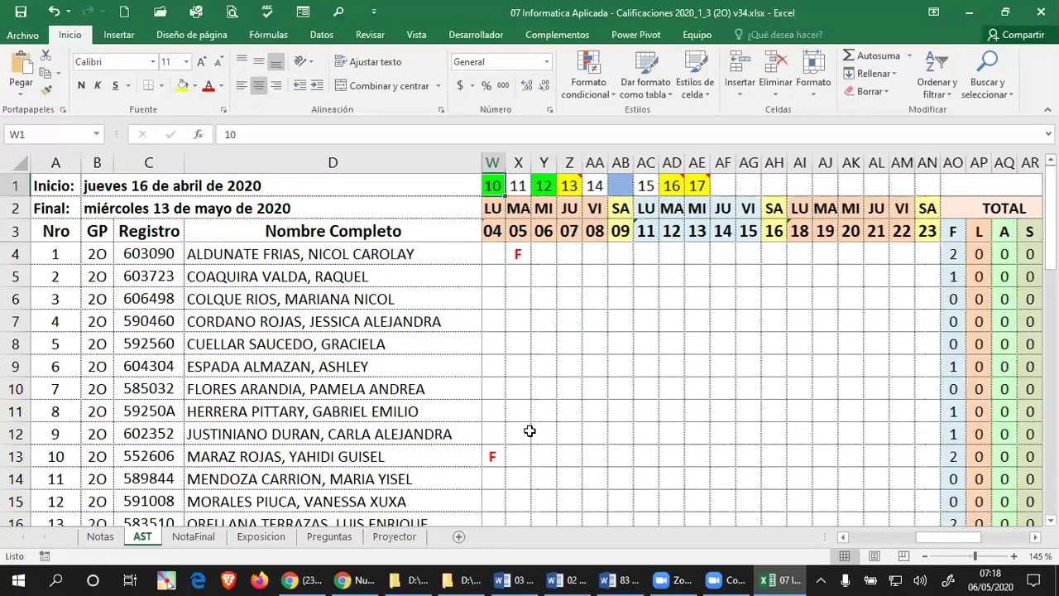
key(Left)
key(Left)
key(Left)
mouse_move(648, 186)
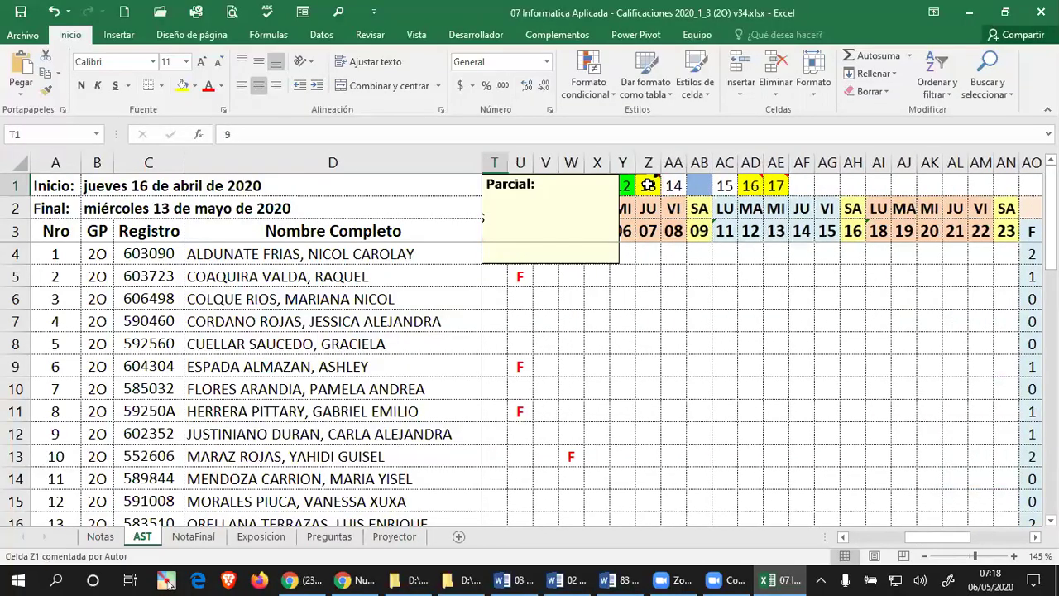
key(Left)
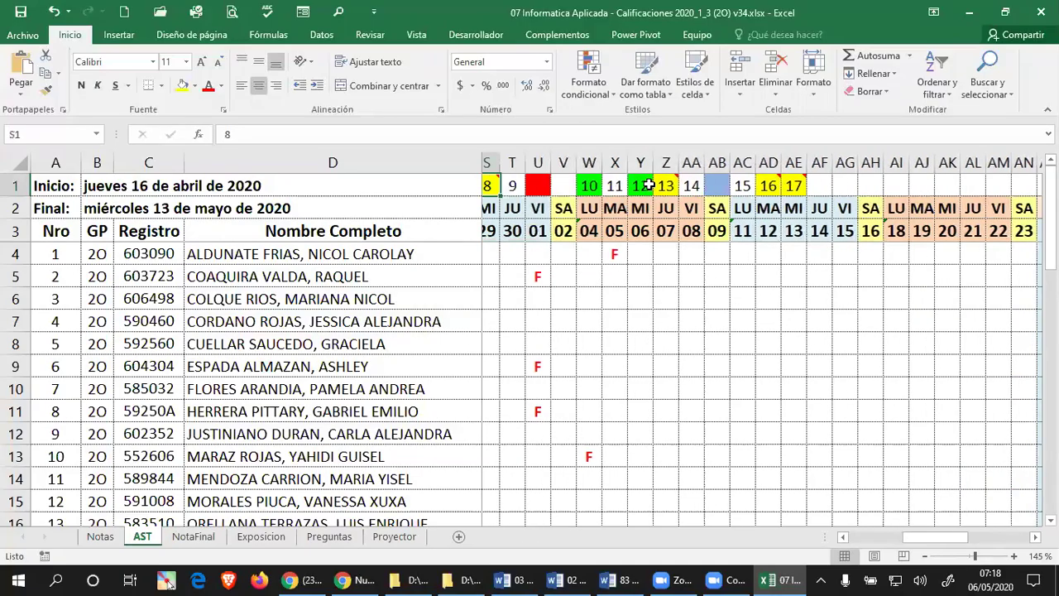
key(Left)
key(Left)
click(725, 186)
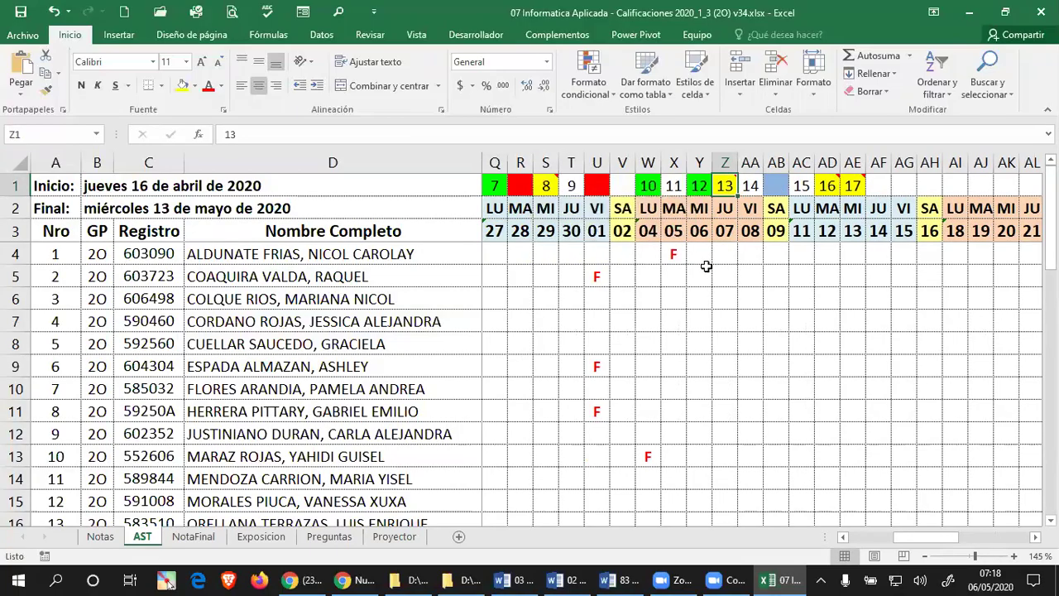
Compare the attendance columns for Wednesday 6 May and Thursday 7 May, columns Y and Z
click(699, 162)
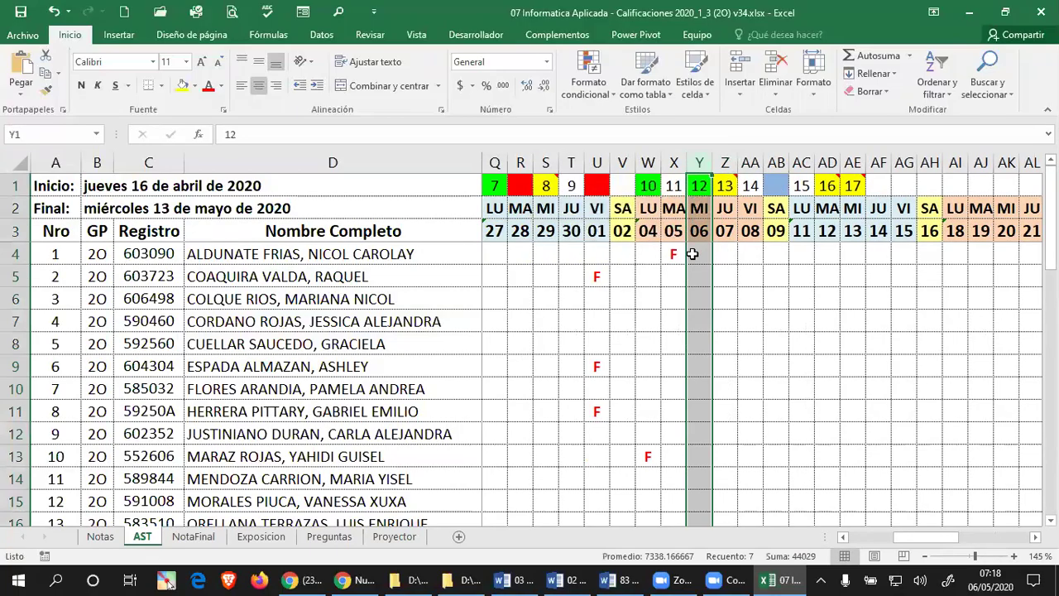
click(692, 254)
click(715, 252)
click(708, 252)
click(714, 253)
click(708, 253)
click(714, 253)
click(708, 252)
click(727, 251)
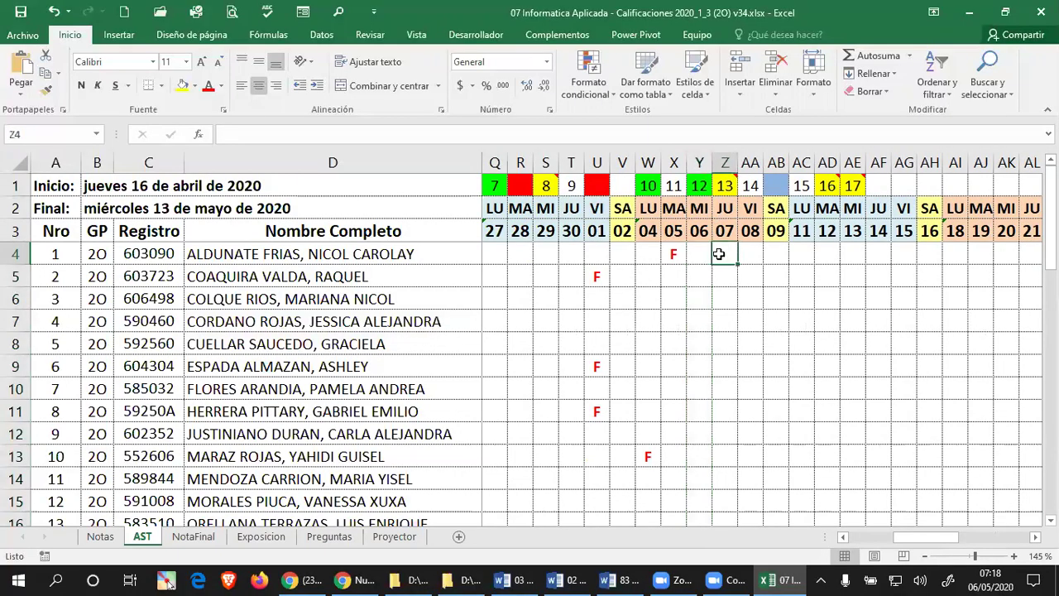
click(696, 249)
click(719, 247)
drag(698, 162, 721, 162)
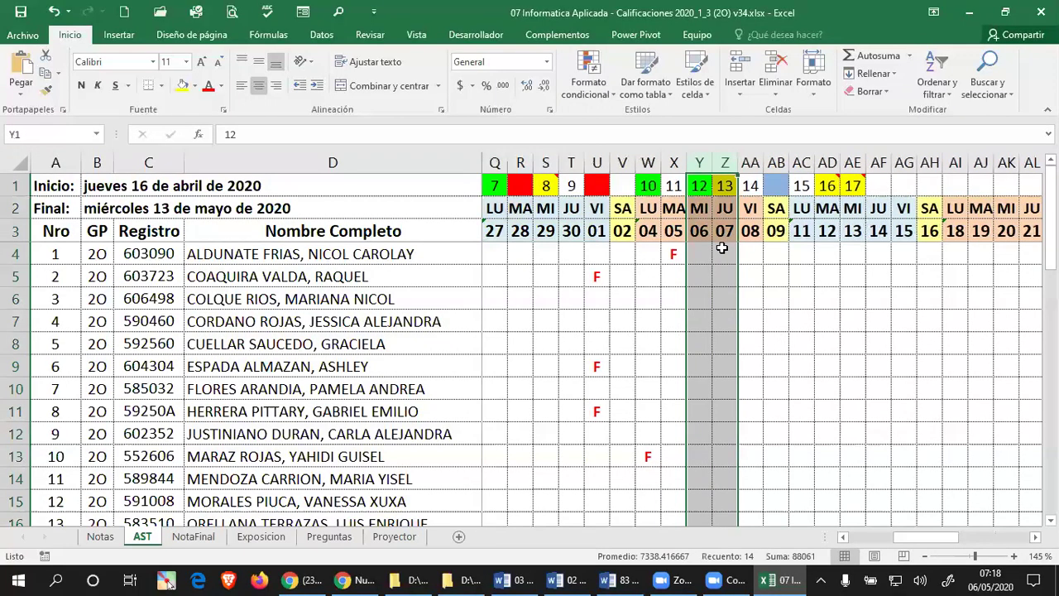
click(721, 250)
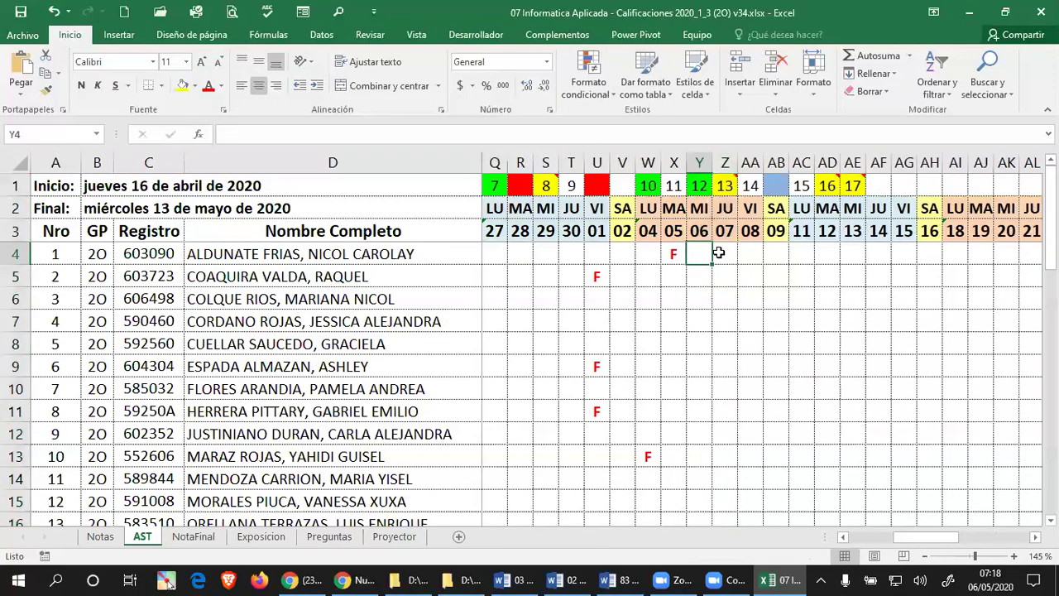
Examine the class schedule columns for 4, 5, 7 and 8 May in the header rows
click(748, 184)
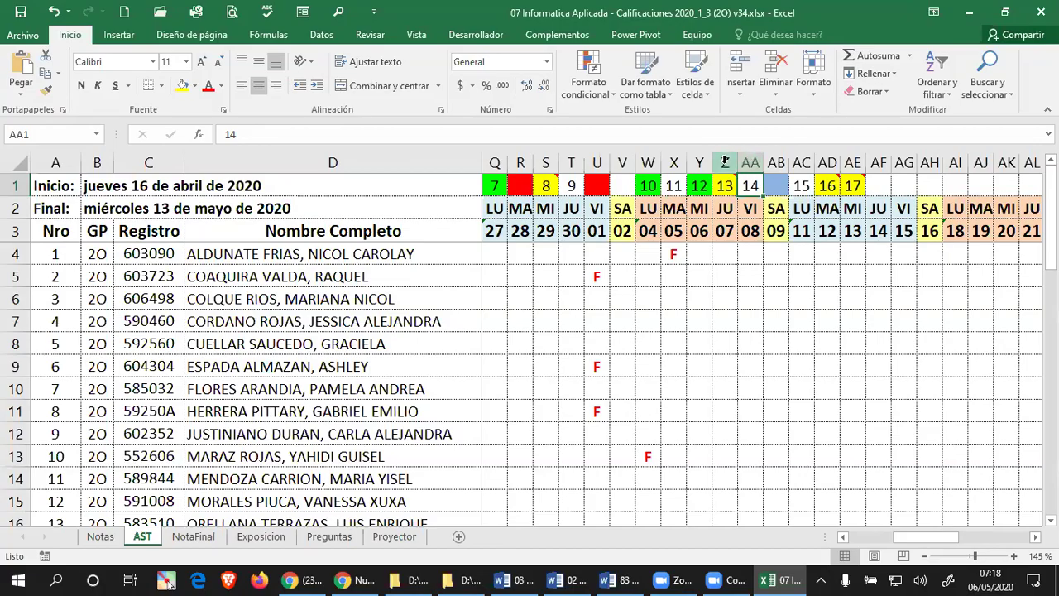
click(724, 162)
mouse_move(725, 184)
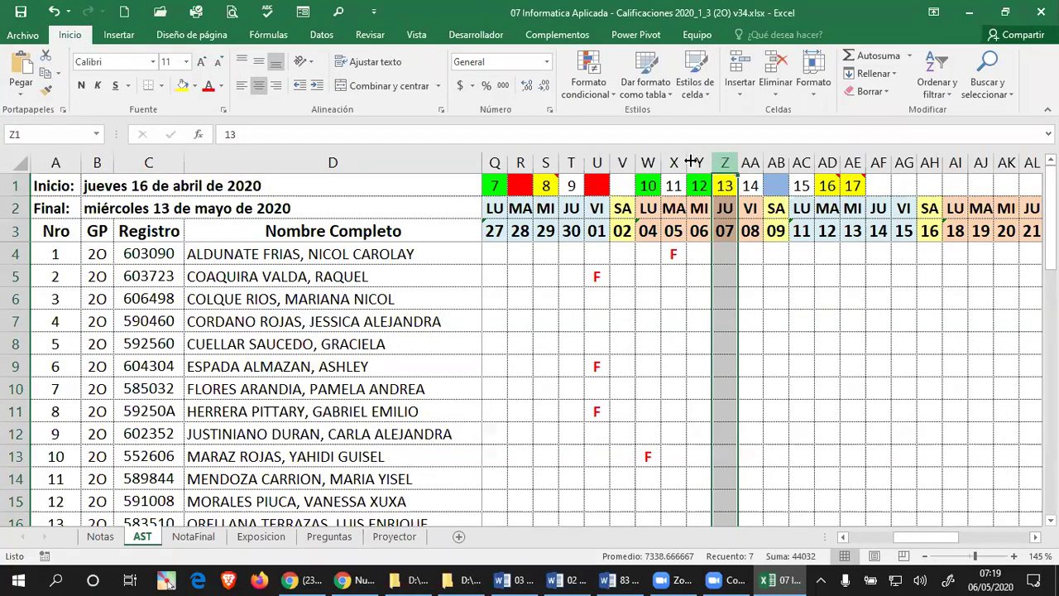
click(648, 162)
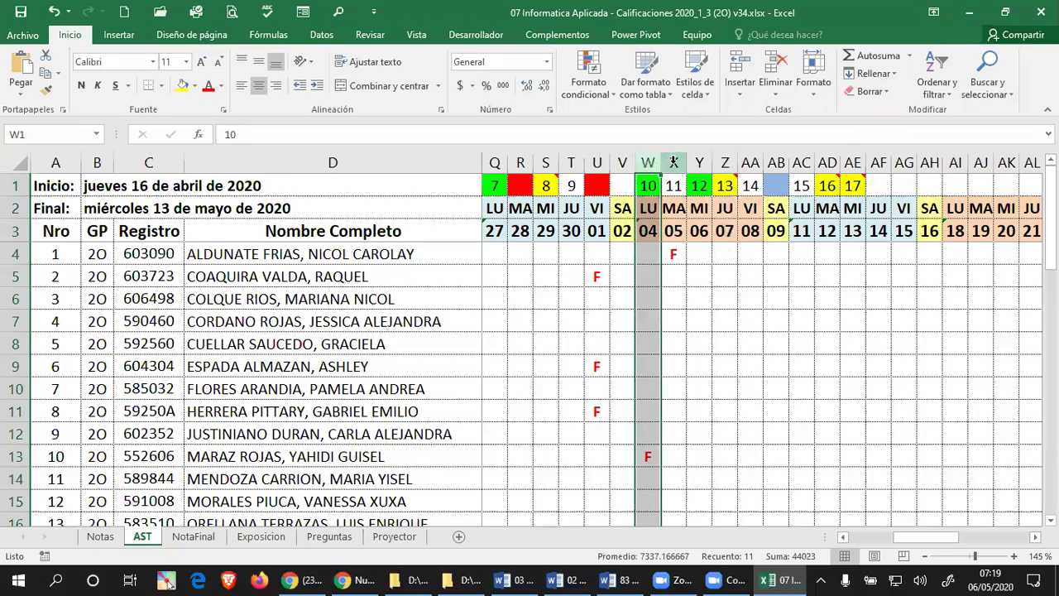
click(673, 162)
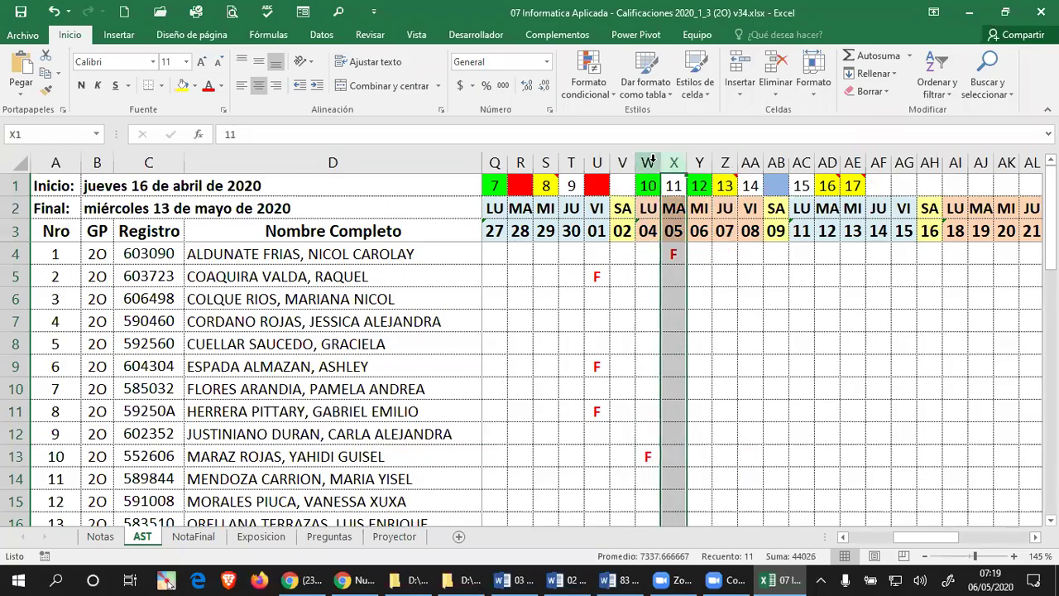
click(648, 162)
click(671, 162)
click(657, 162)
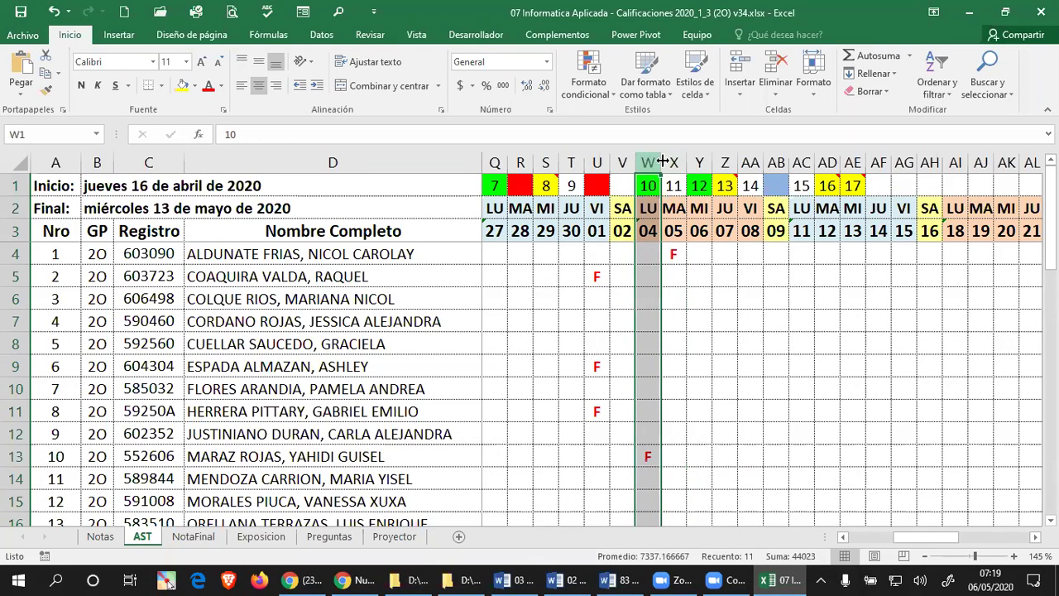
click(673, 162)
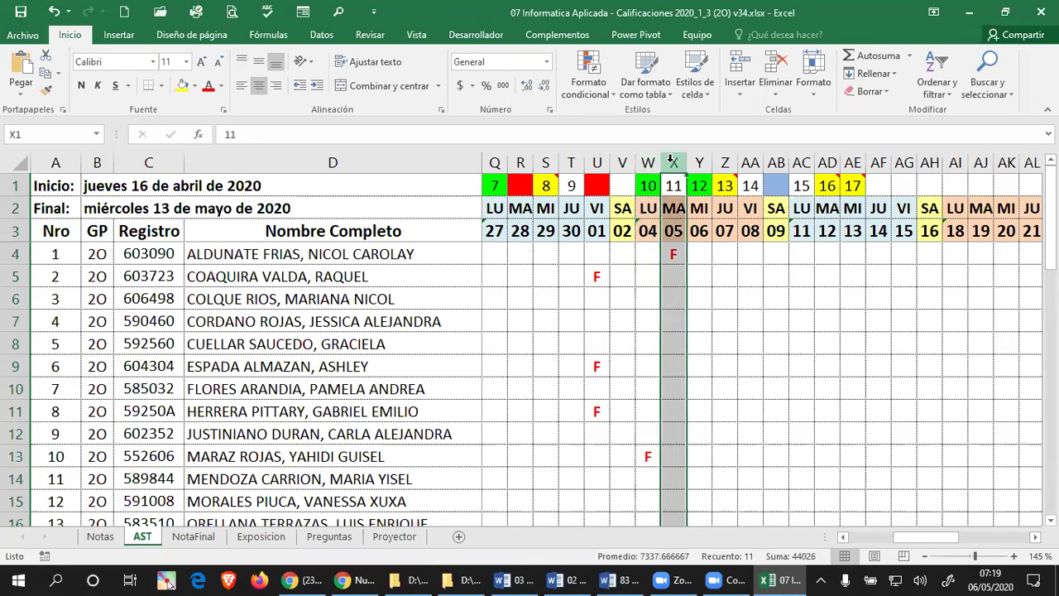
click(647, 162)
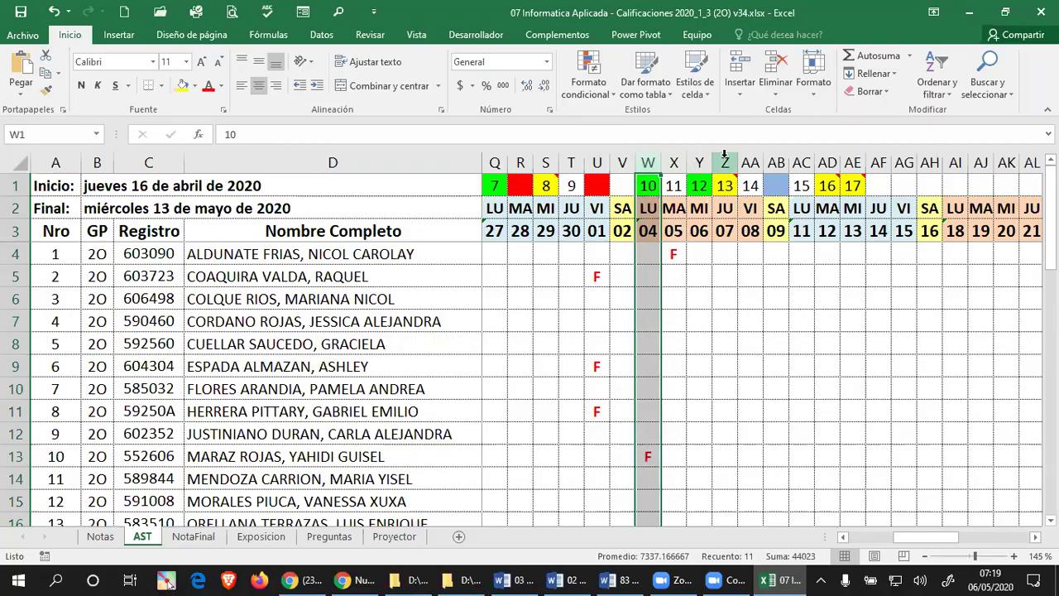
click(725, 159)
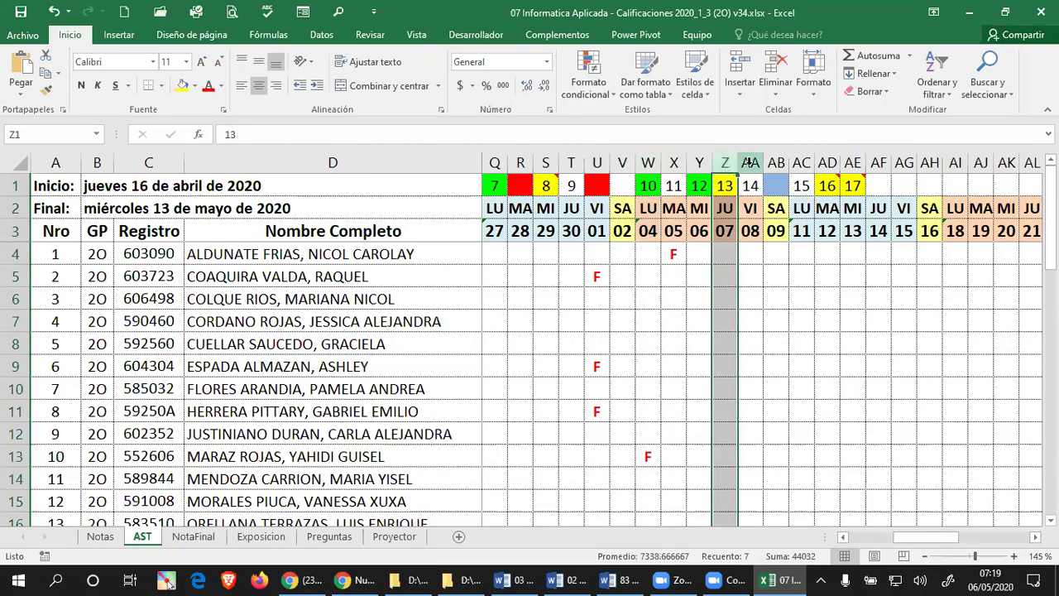
Copy the 2do Parcial header cell Z1 into AA1 under Friday 8 May, and delete the comment on Z1
click(744, 184)
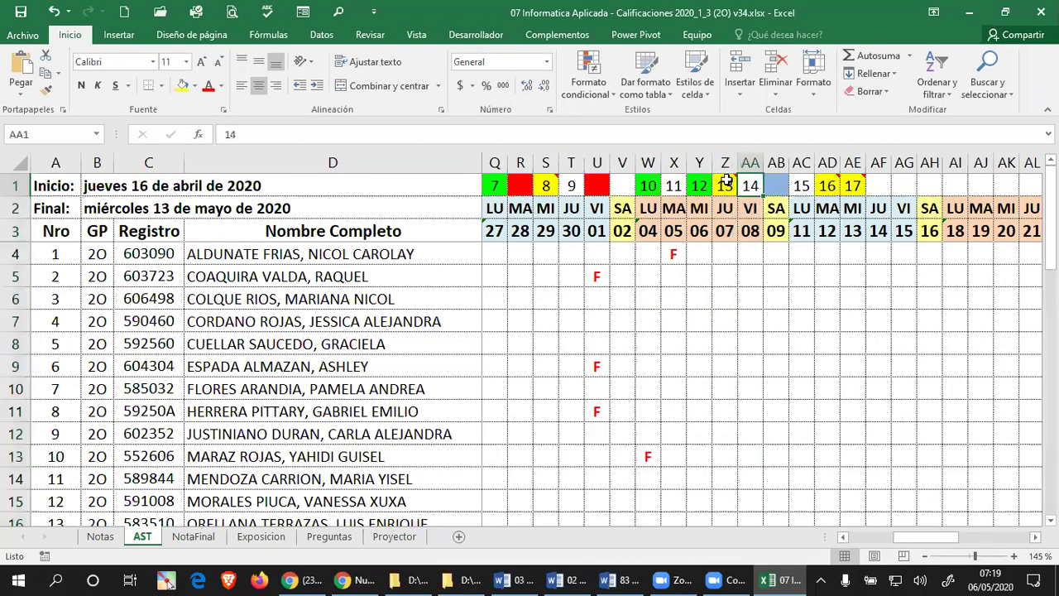
click(750, 185)
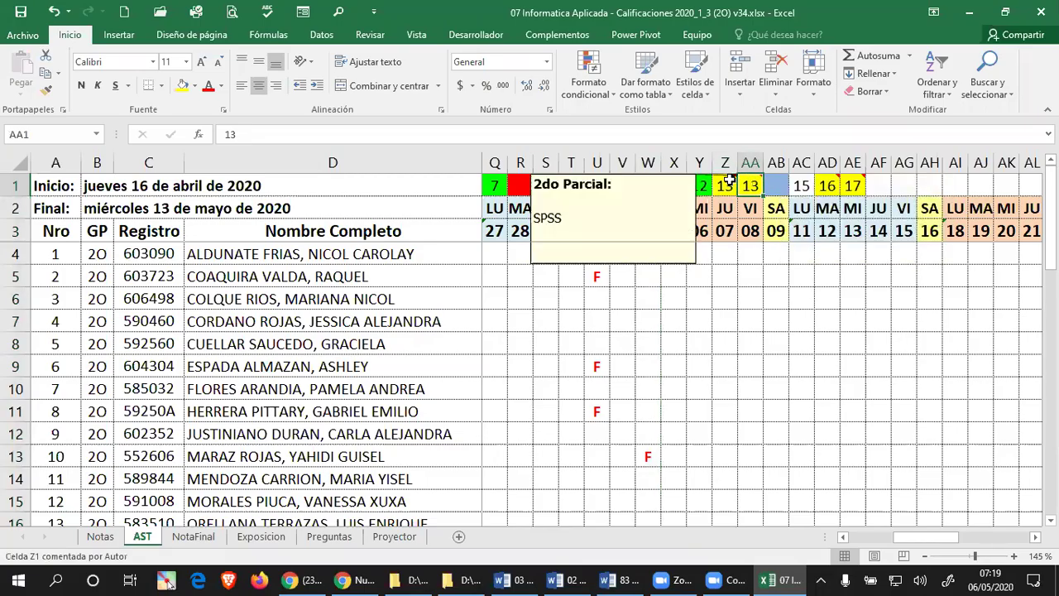
right_click(730, 181)
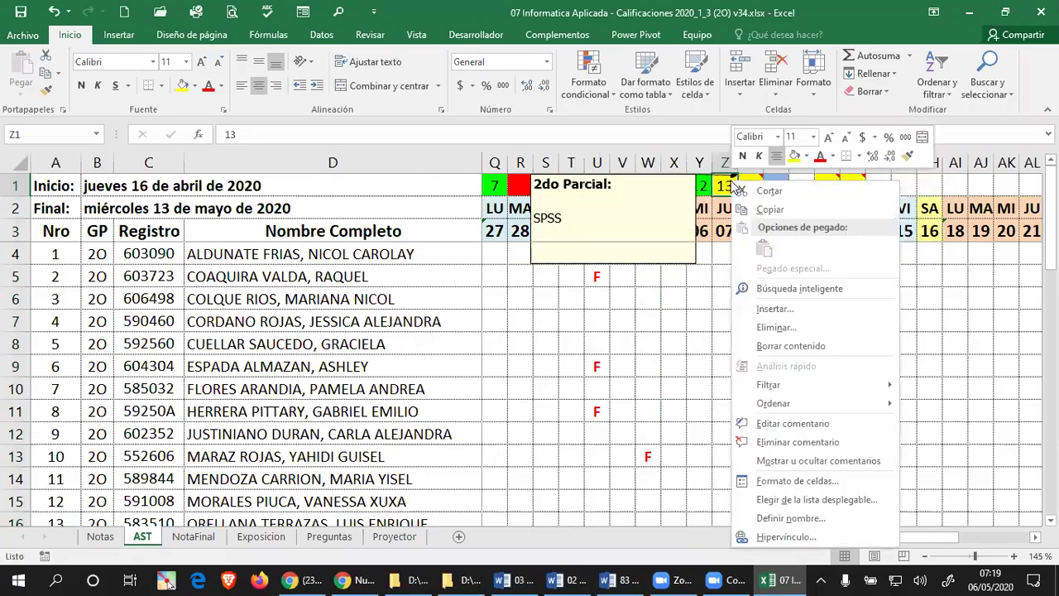
click(805, 442)
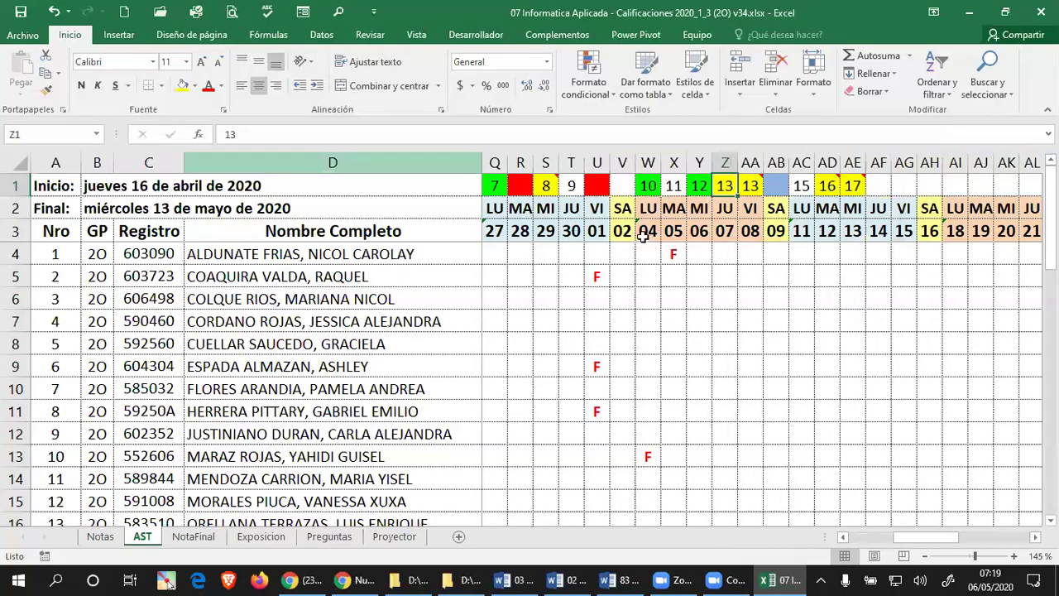
Copy the unfilled formatting of X1 onto Z1 and set the class number in AA1 to 14
click(670, 187)
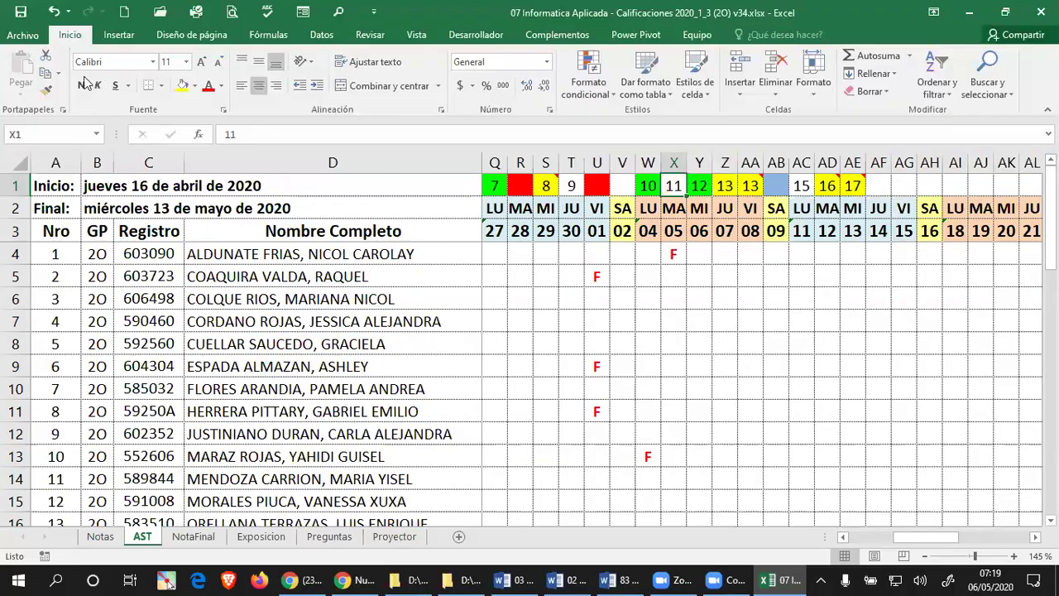
click(46, 89)
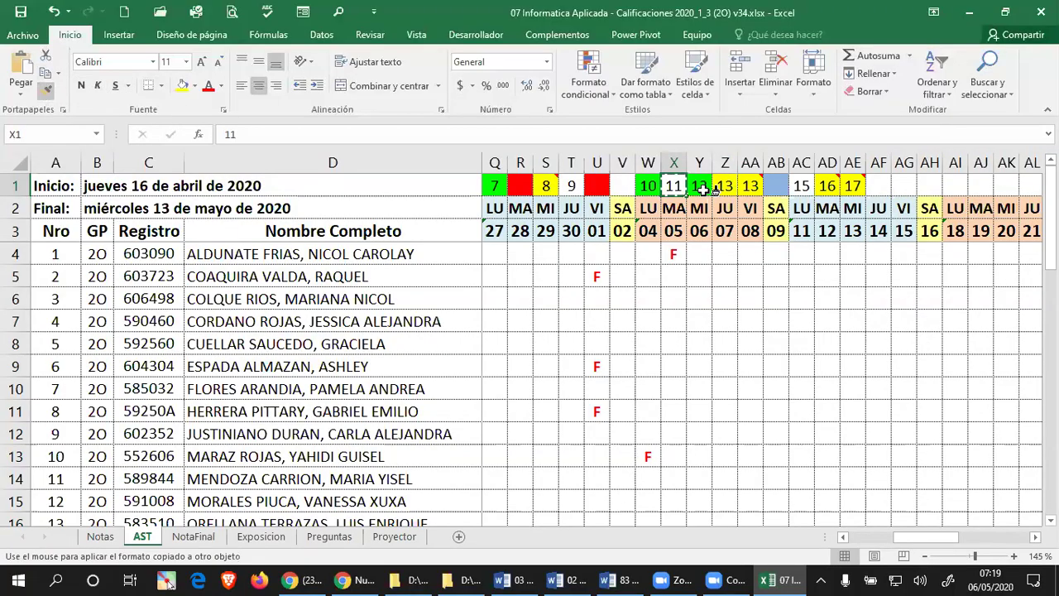
click(725, 187)
click(751, 187)
text(14)
key(Return)
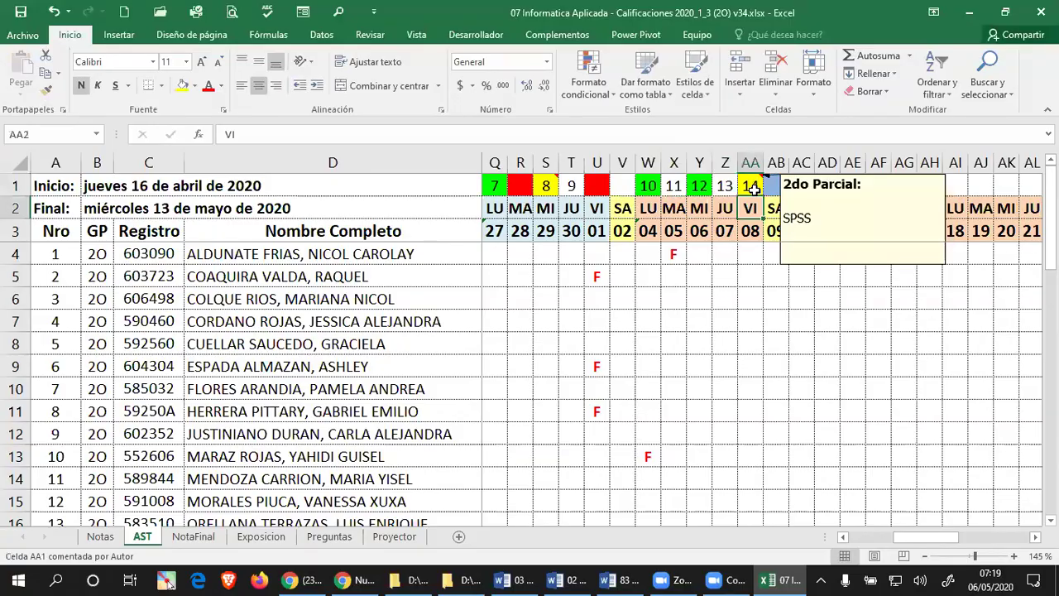
Check the renumbered header cells Z1 and AA1 and the columns for 6 and 7 May
click(751, 188)
click(724, 186)
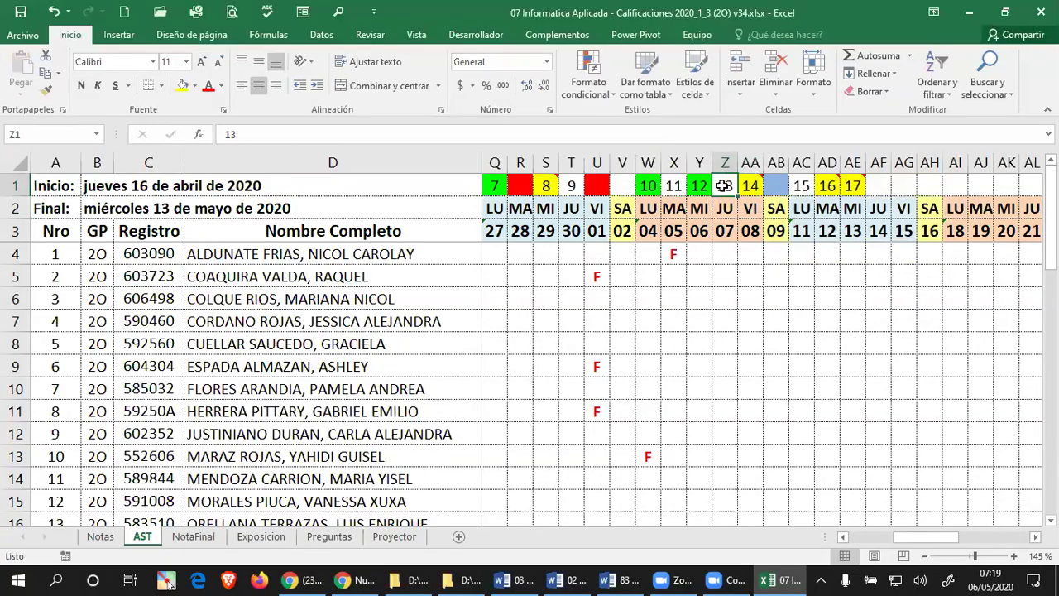
drag(698, 162, 724, 162)
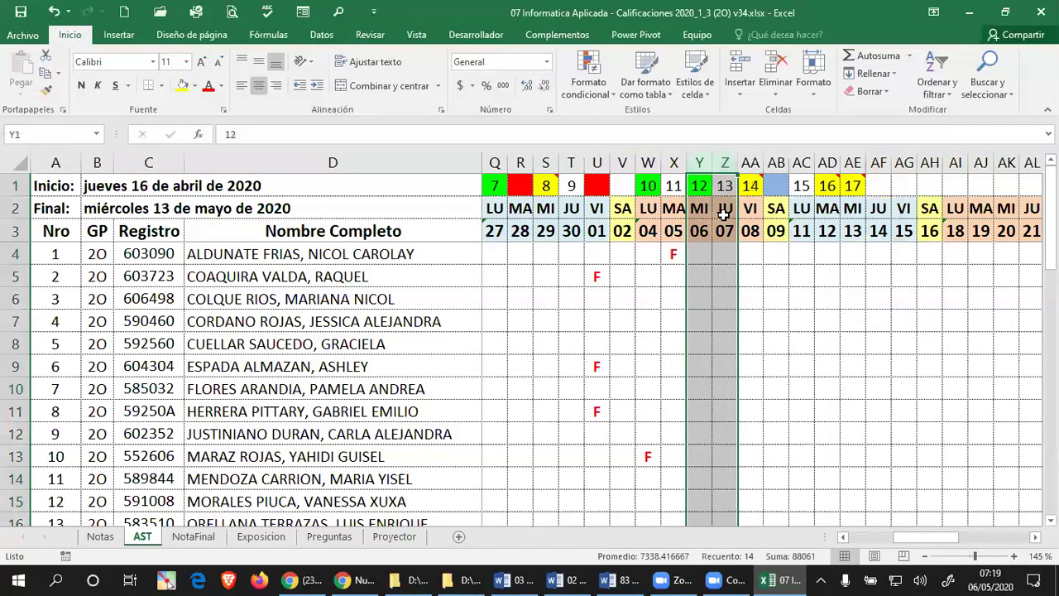
click(726, 186)
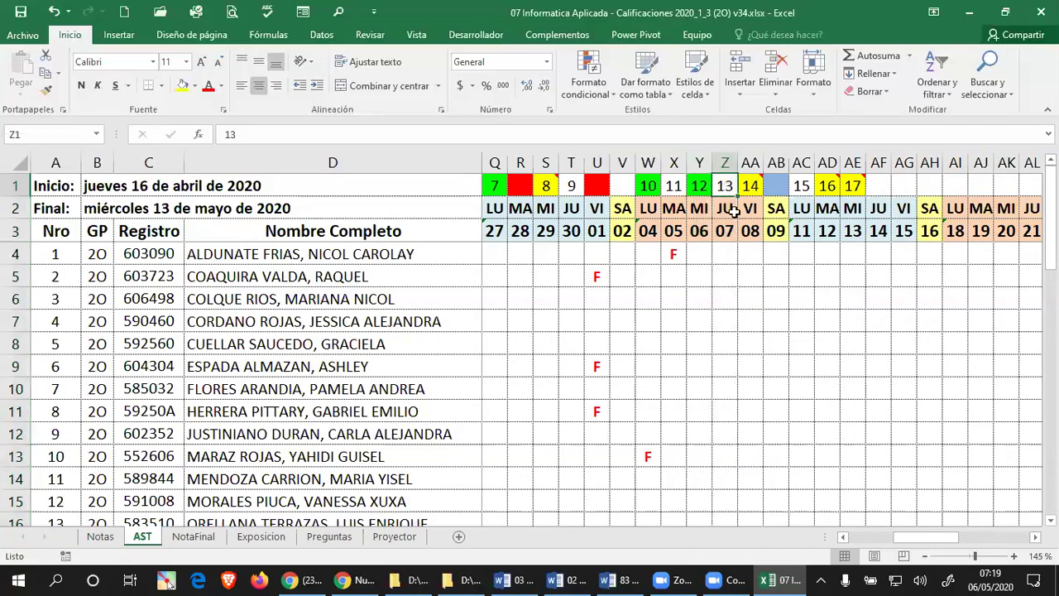
Examine the header cells for 9 and 11 May, and read the comments on the 12 and 13 May classes
click(778, 188)
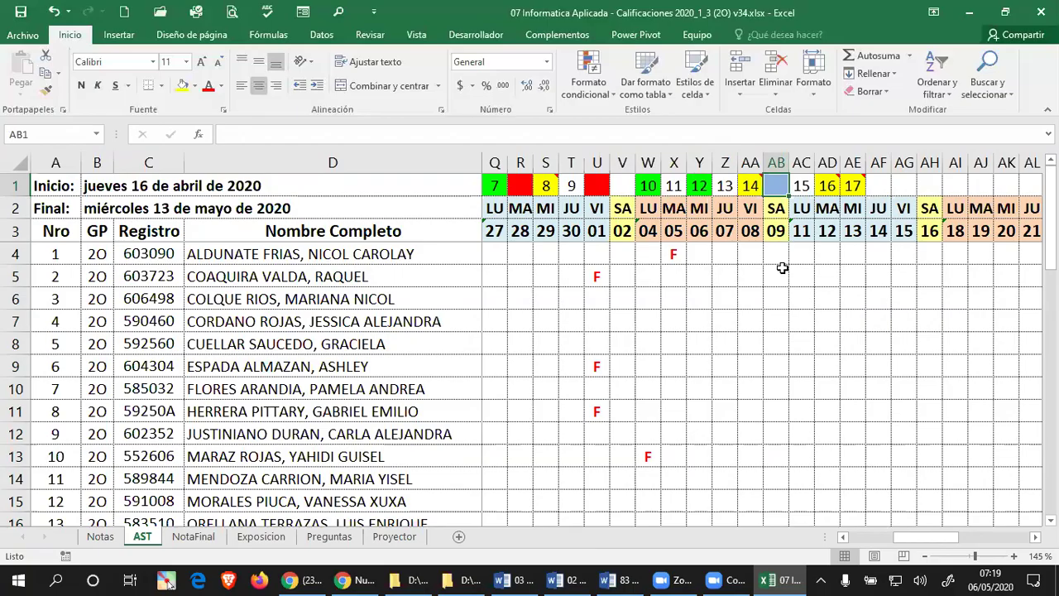
click(798, 183)
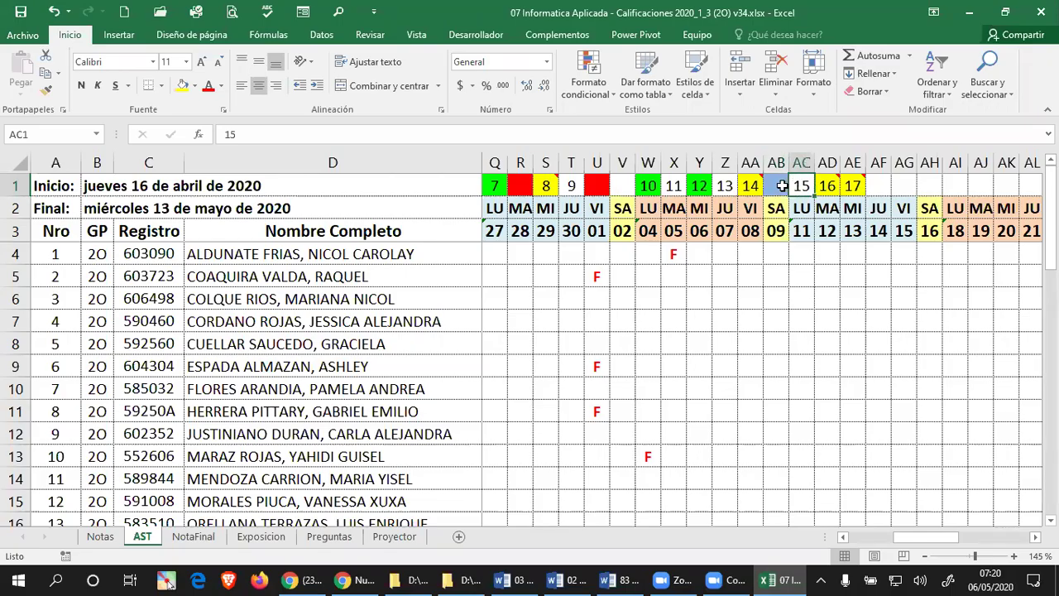
click(782, 186)
click(798, 184)
click(785, 185)
click(794, 185)
click(784, 185)
click(791, 184)
click(782, 185)
click(791, 185)
click(823, 185)
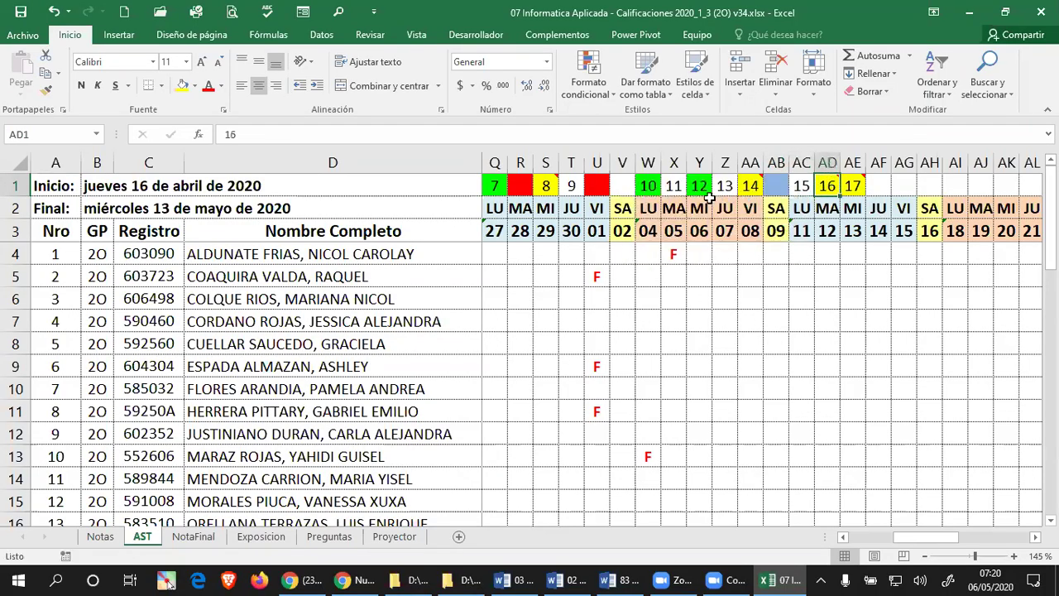
mouse_move(826, 185)
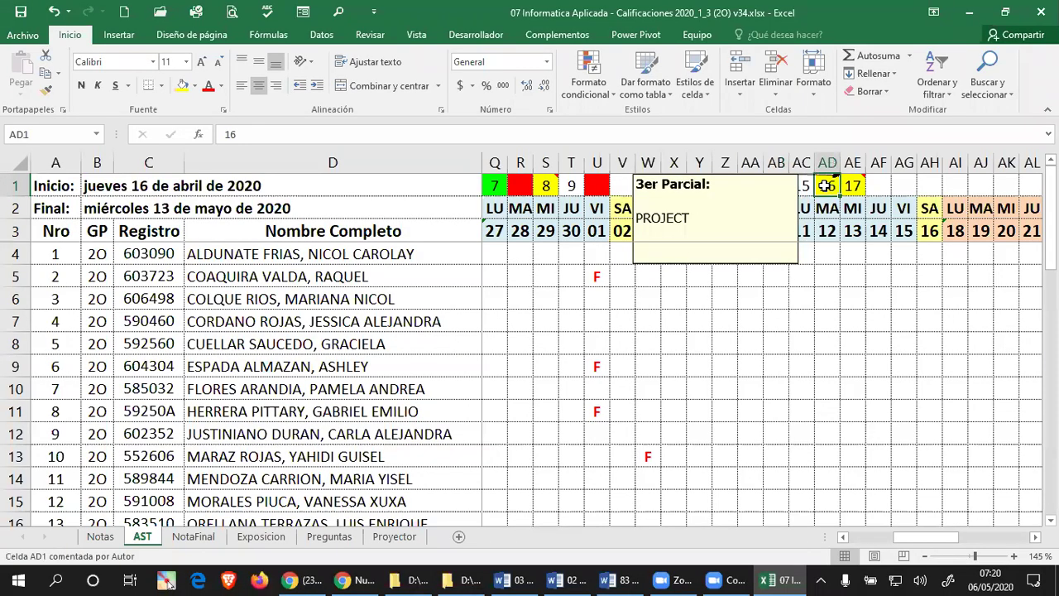
click(853, 185)
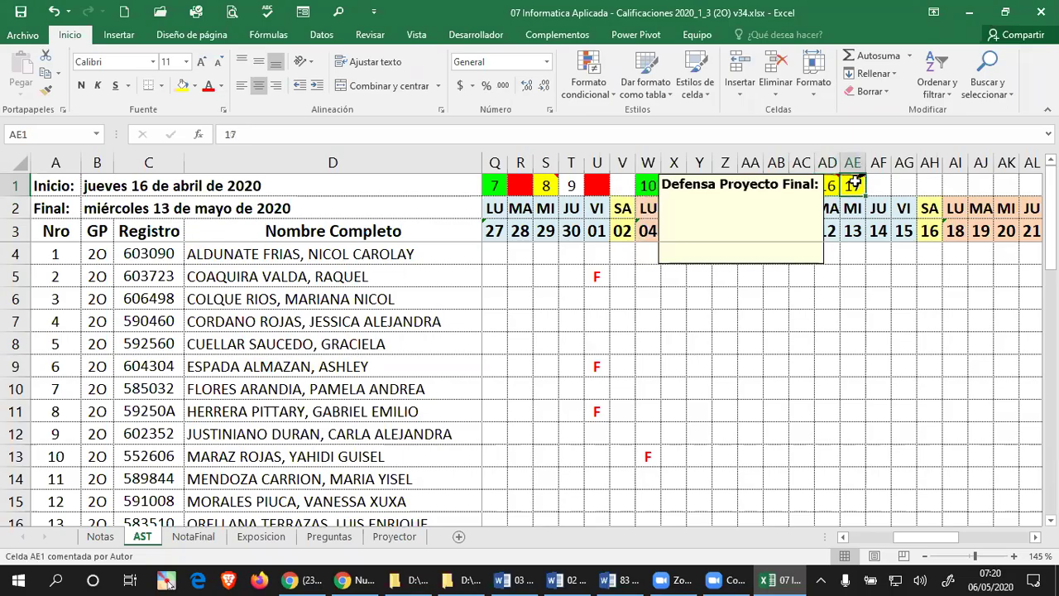
Switch to Word and look over the start of the final project report template and the MAAP guide
click(530, 579)
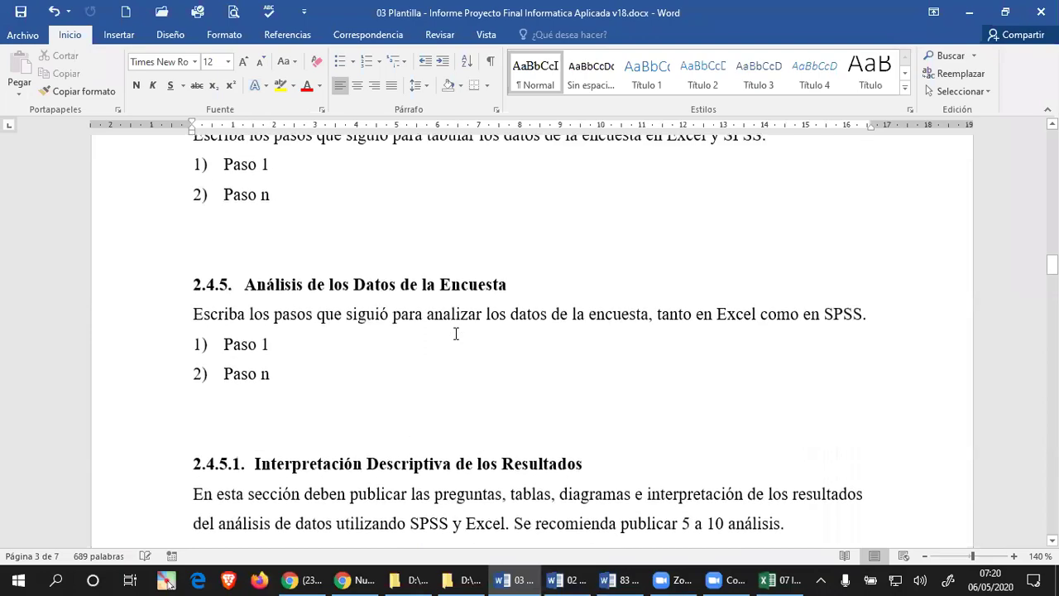
key(ctrl+Home)
scroll(457, 333, down, 5)
scroll(459, 334, down, 3)
scroll(459, 333, up, 1)
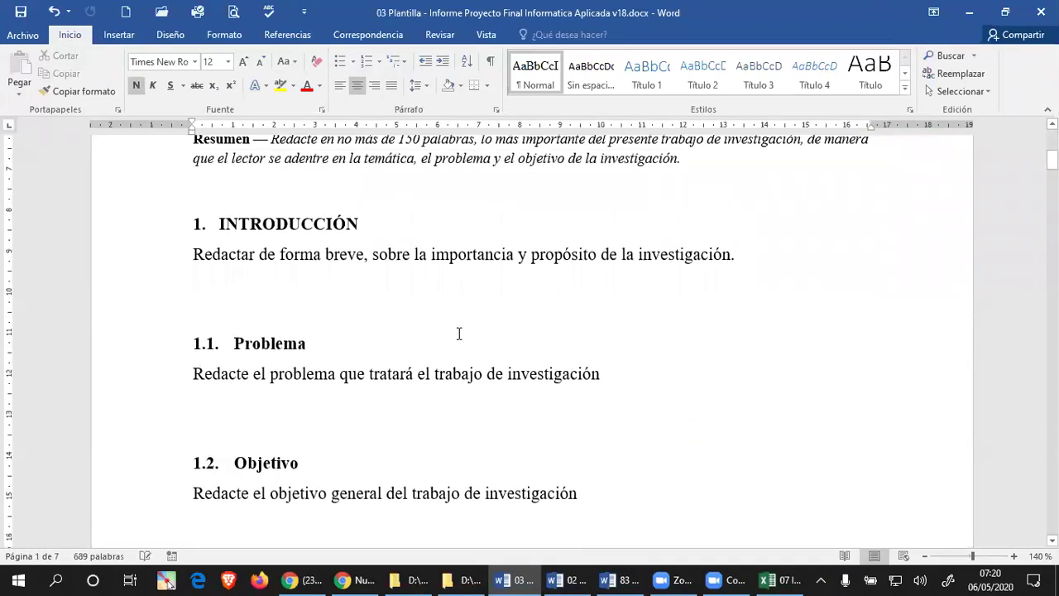
scroll(459, 334, up, 1)
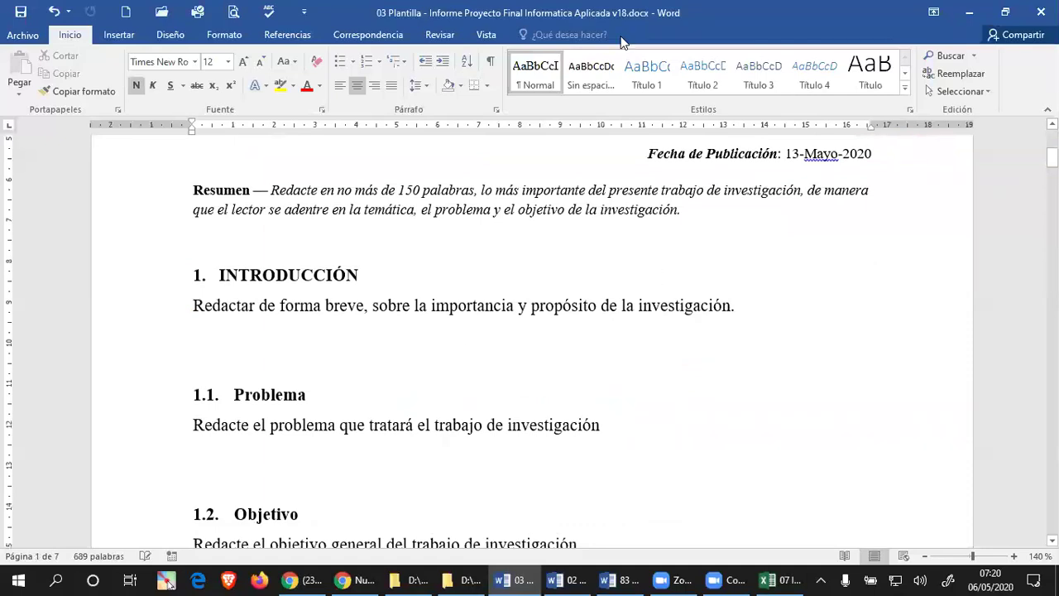
click(575, 579)
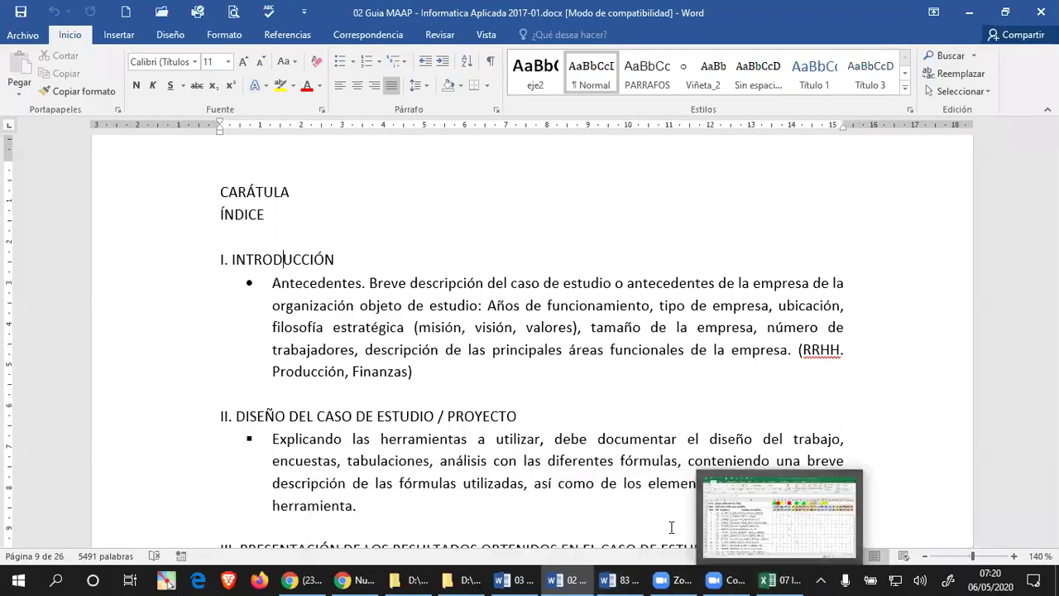
Switch back to the grades workbook in Excel and read the comment on the 8 May class in AA1
click(779, 579)
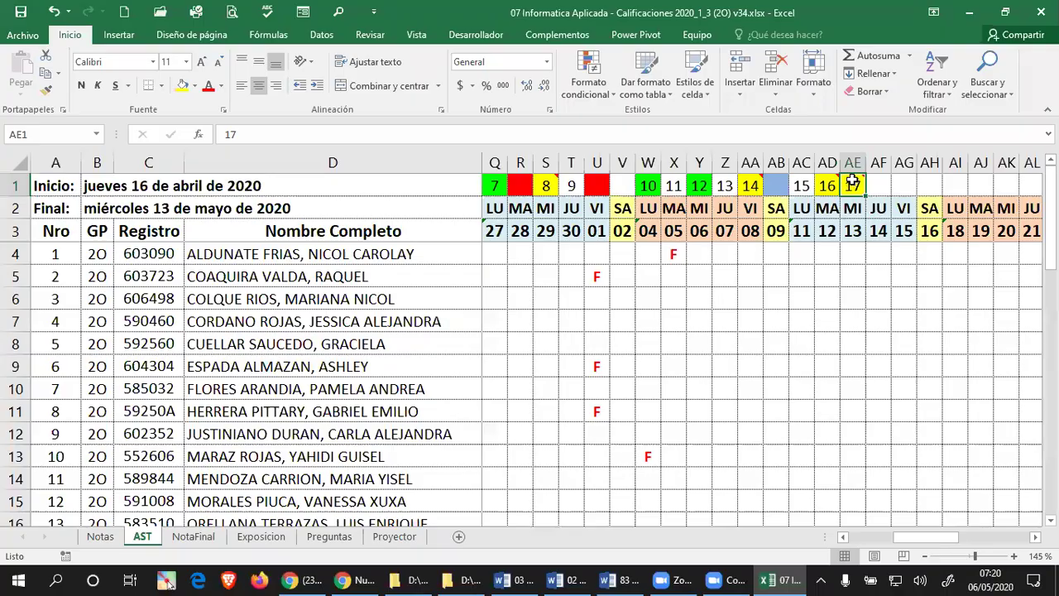
mouse_move(853, 181)
mouse_move(749, 186)
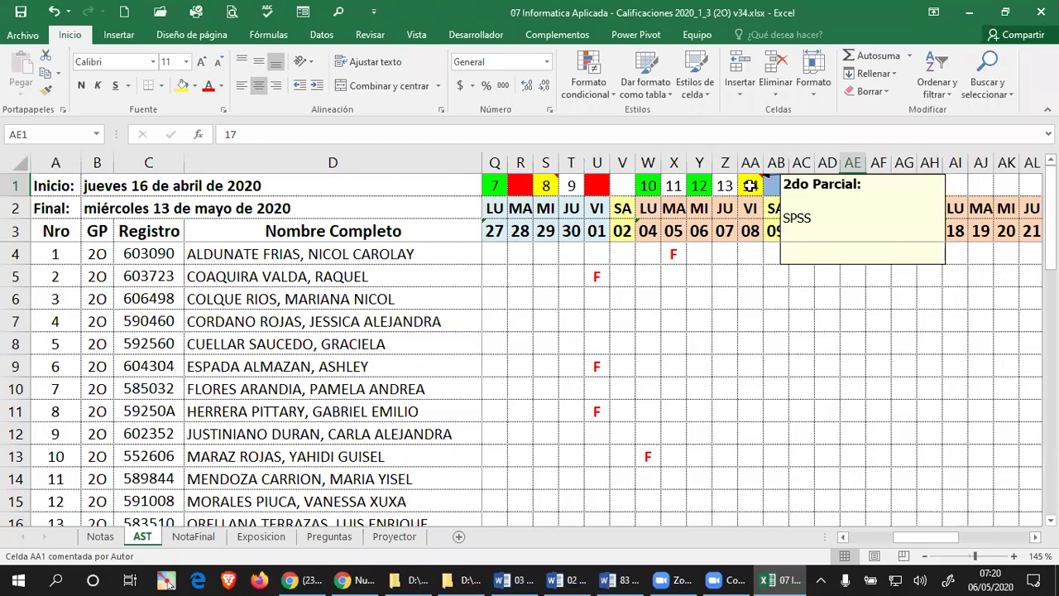
click(718, 184)
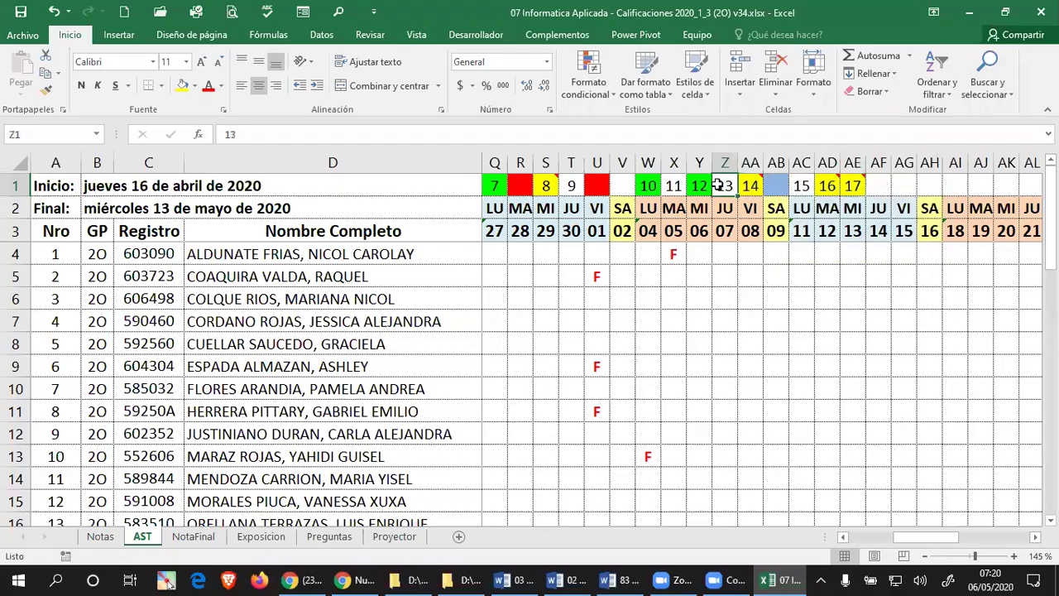
Go through the remaining schedule cells in row 1, from Saturday 9 May to Wednesday 13 May
click(777, 187)
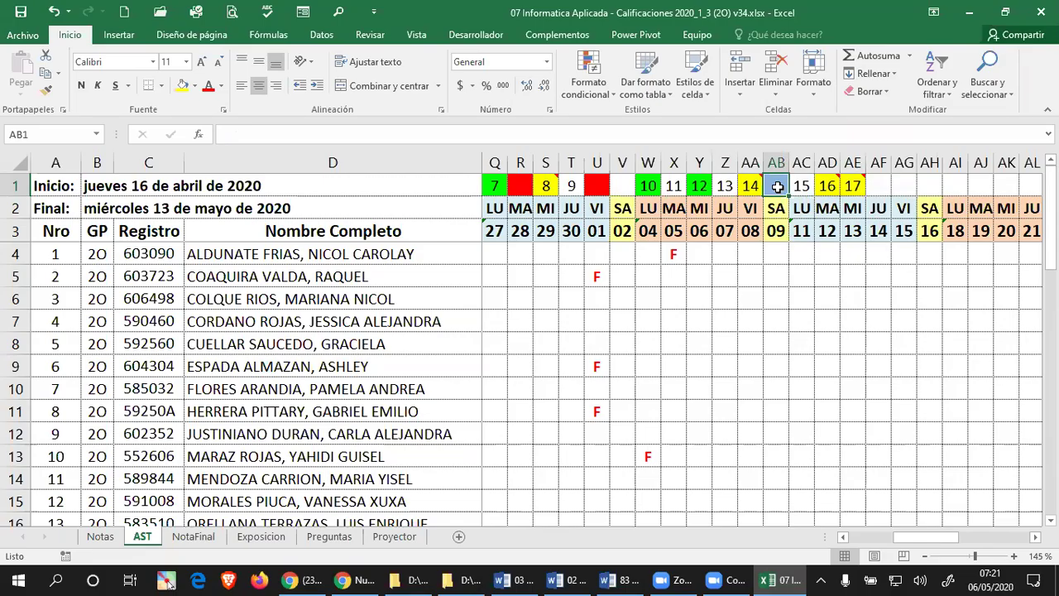
click(799, 182)
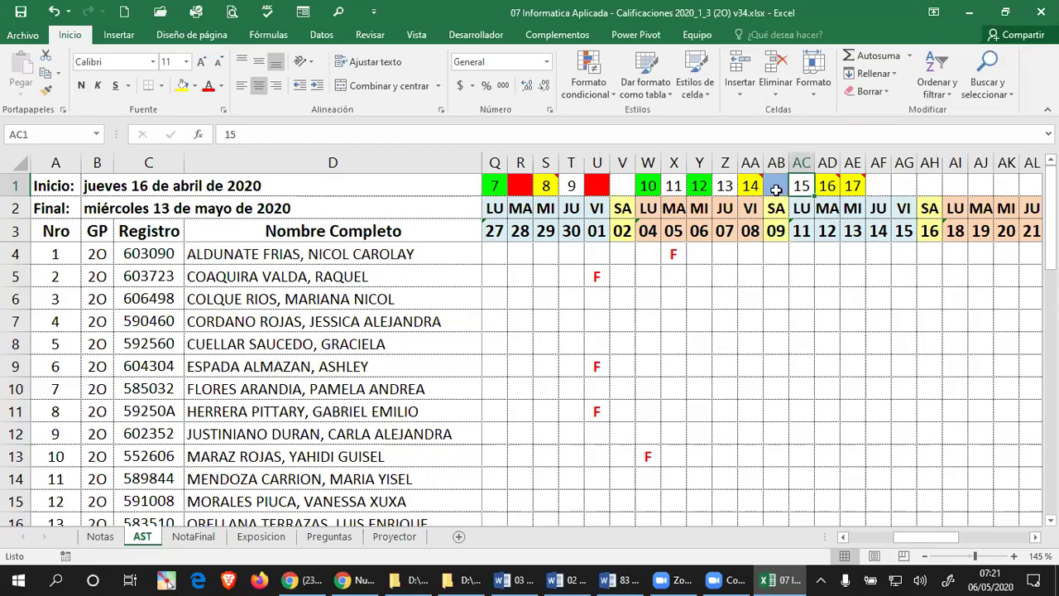
click(776, 189)
click(799, 187)
click(775, 190)
click(799, 187)
click(781, 187)
click(801, 185)
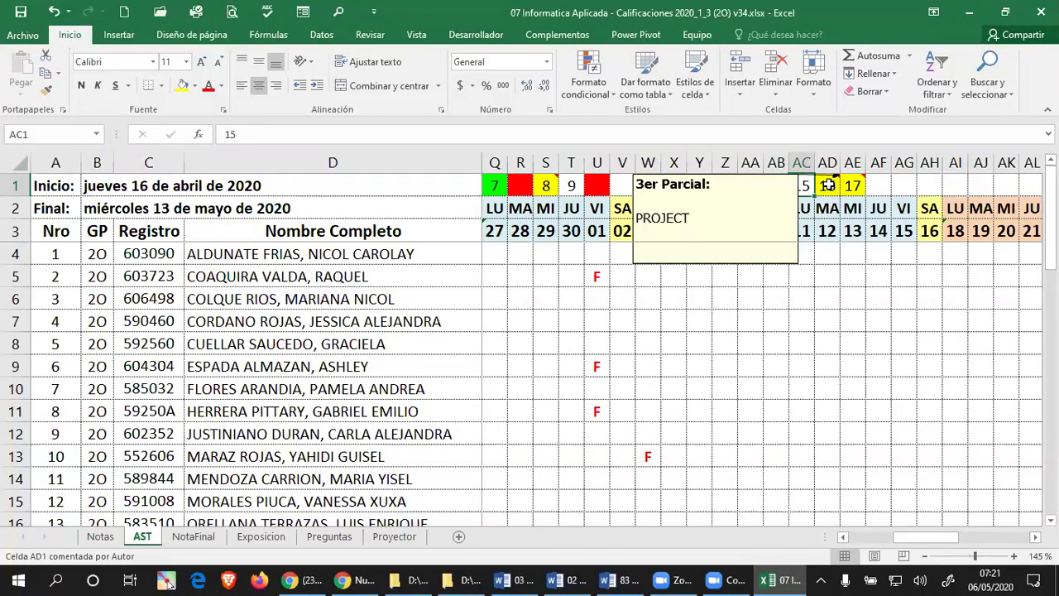
click(827, 185)
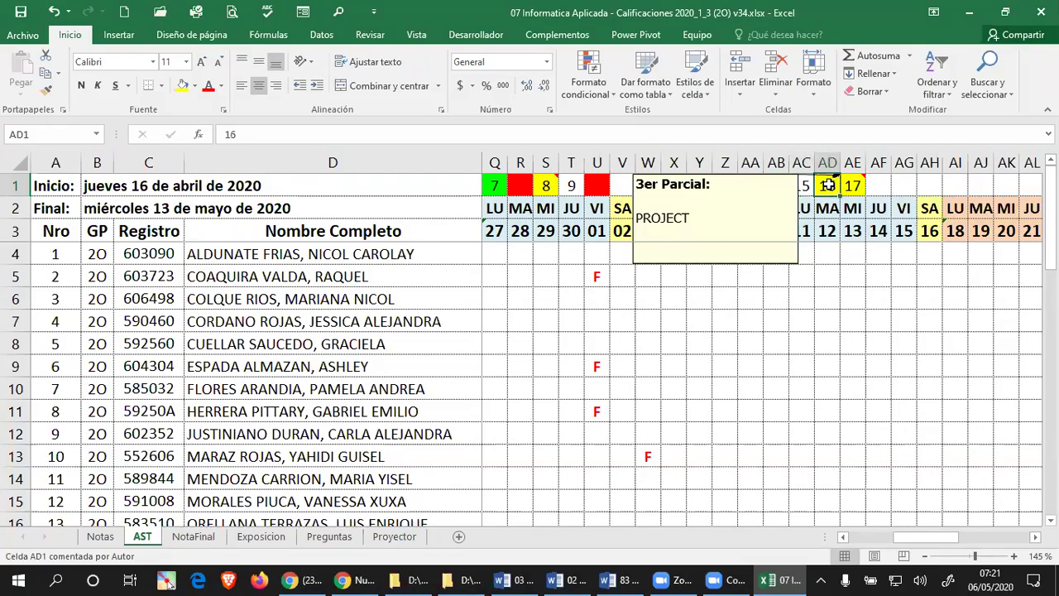
click(853, 185)
mouse_move(853, 186)
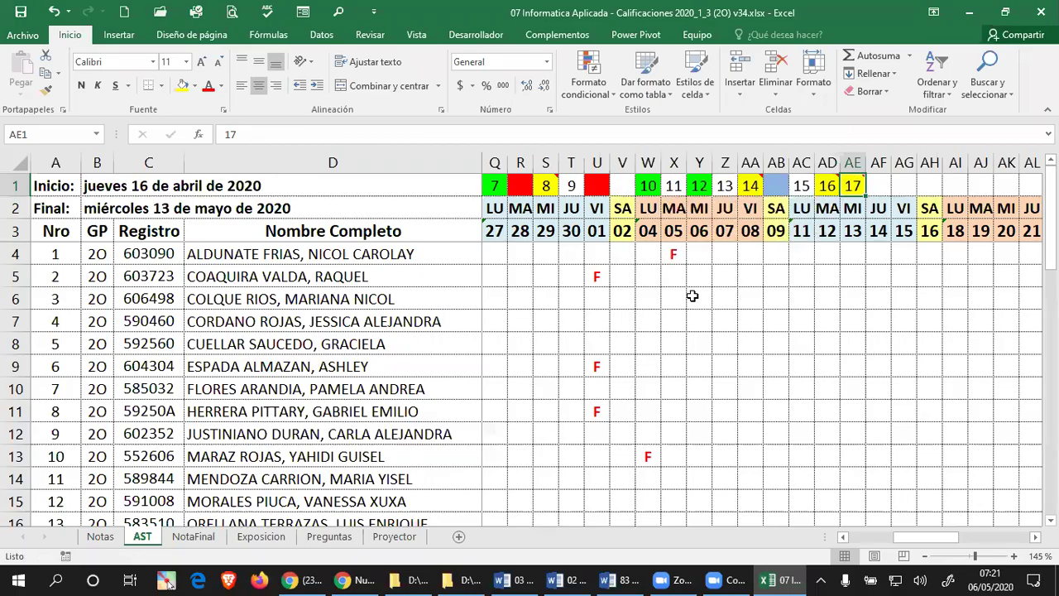
View the TOTAL attendance columns on the AST sheet and save the workbook
click(1034, 536)
click(1034, 536)
click(1034, 536)
click(1034, 536)
click(1034, 535)
click(1034, 536)
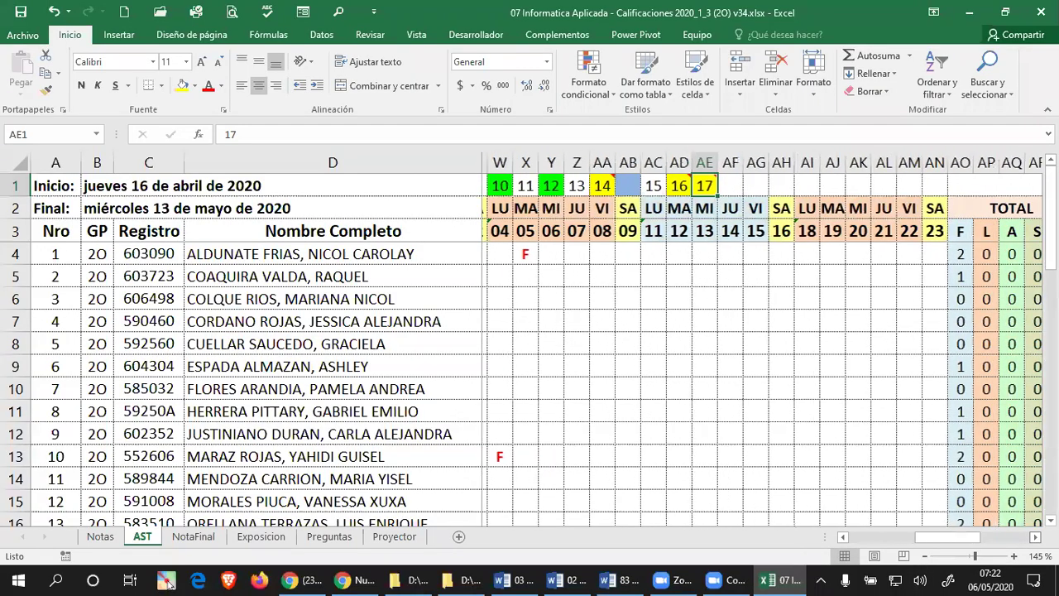
click(1033, 536)
click(1034, 536)
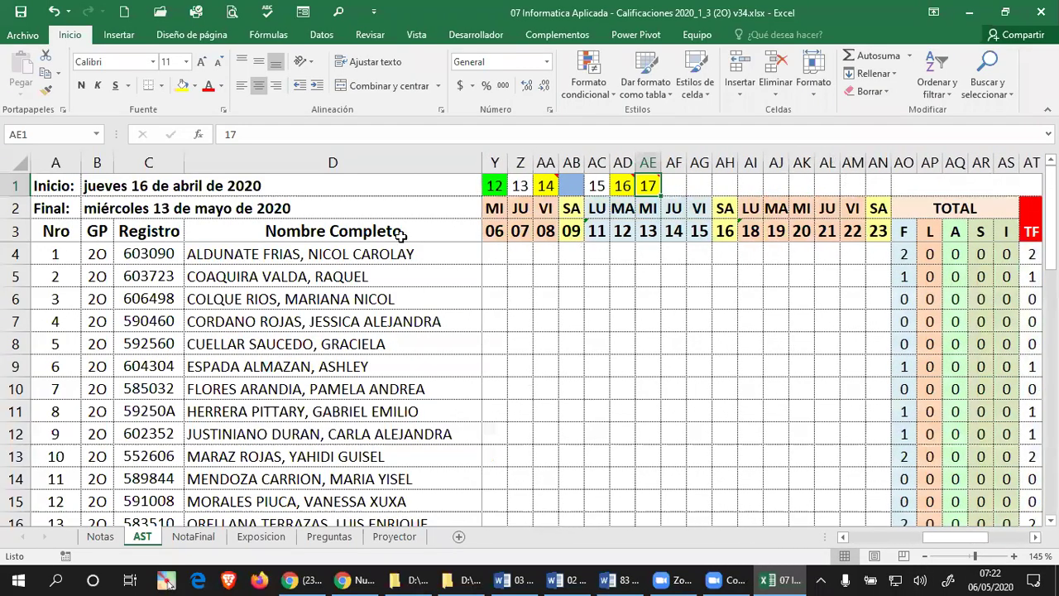
click(18, 12)
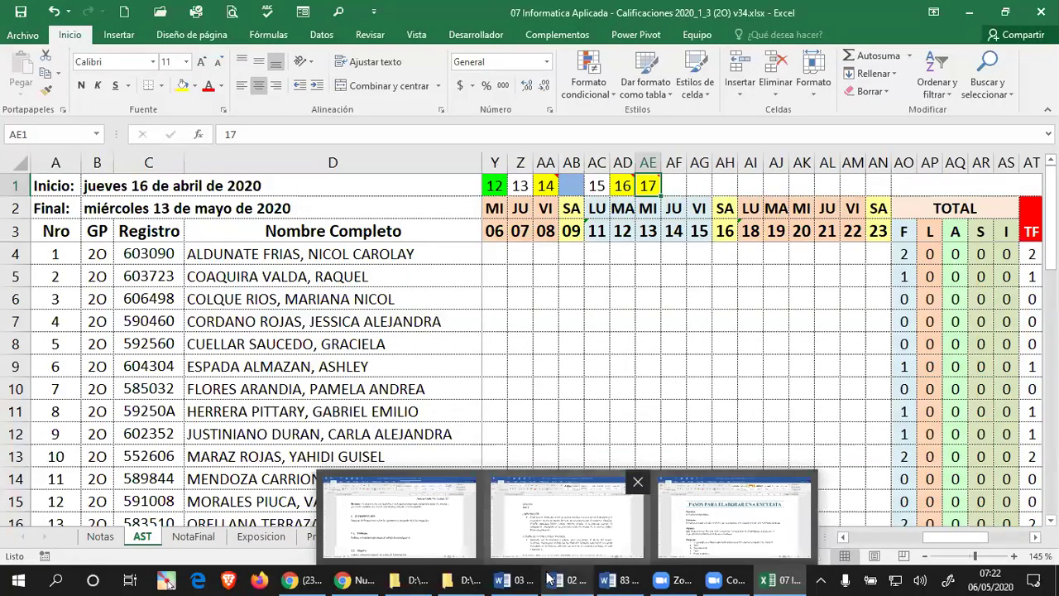
click(502, 260)
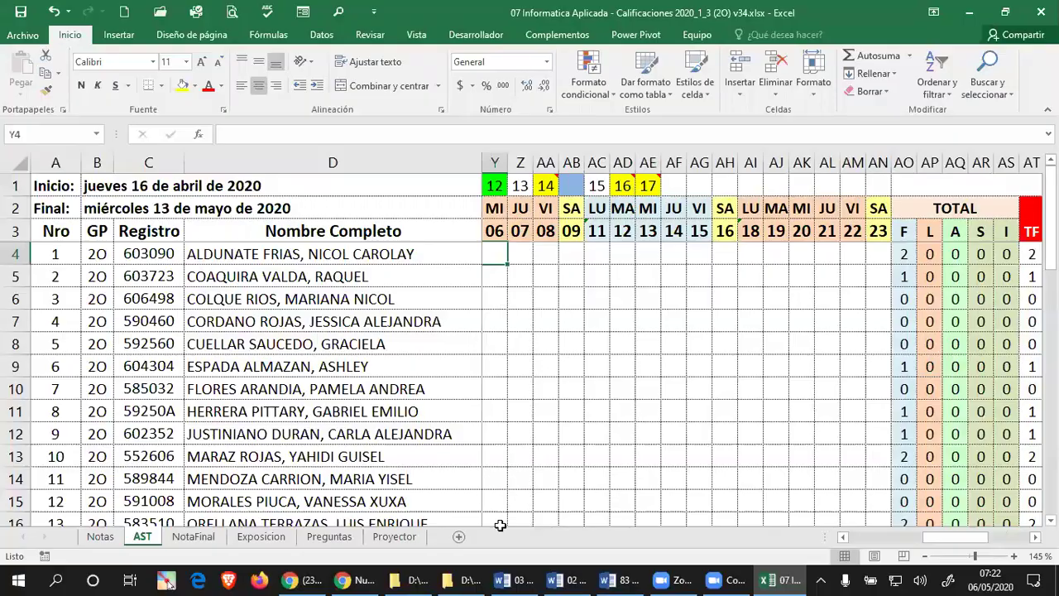
Switch to Chrome, check the signed-in Google account and open Google Drive
mouse_move(536, 577)
click(364, 577)
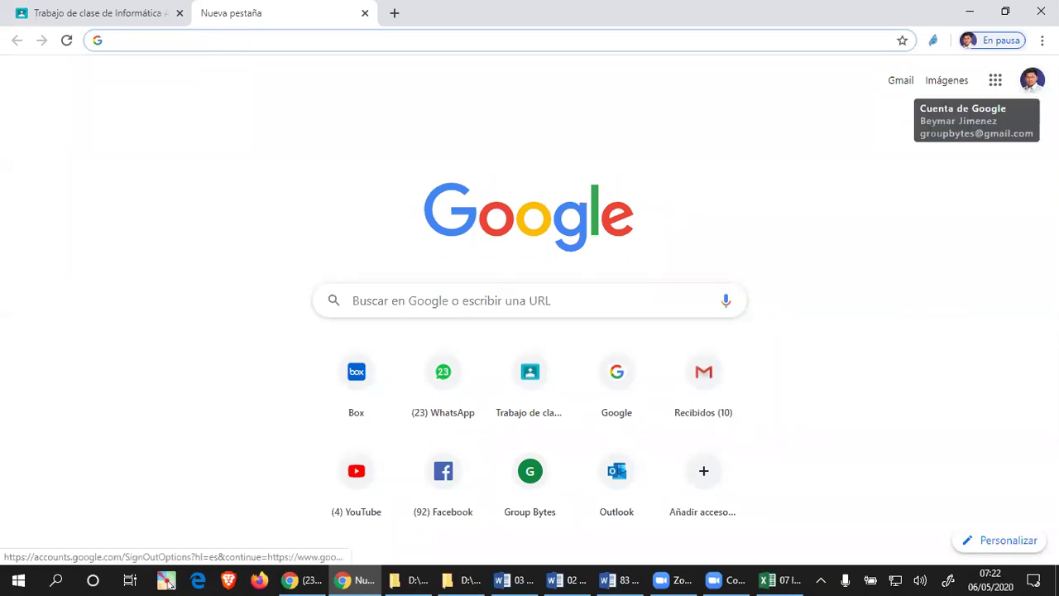
click(1031, 80)
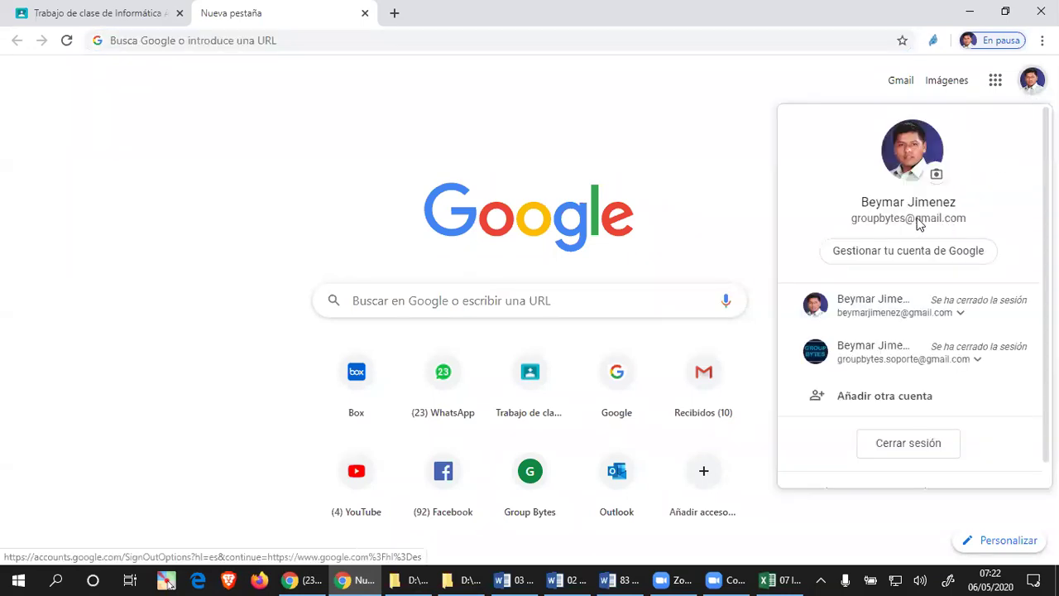
click(995, 80)
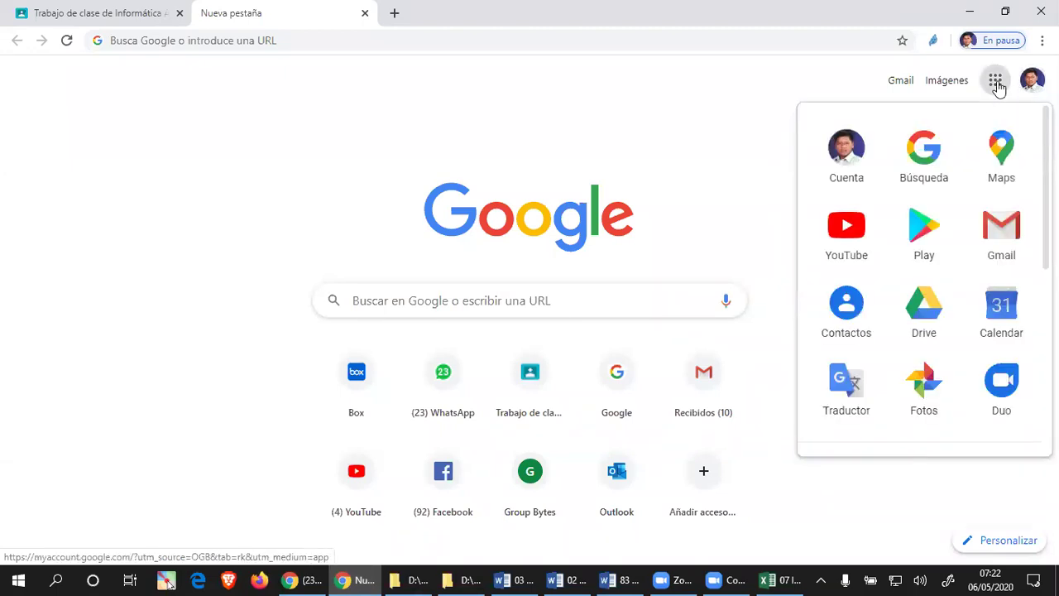
click(925, 328)
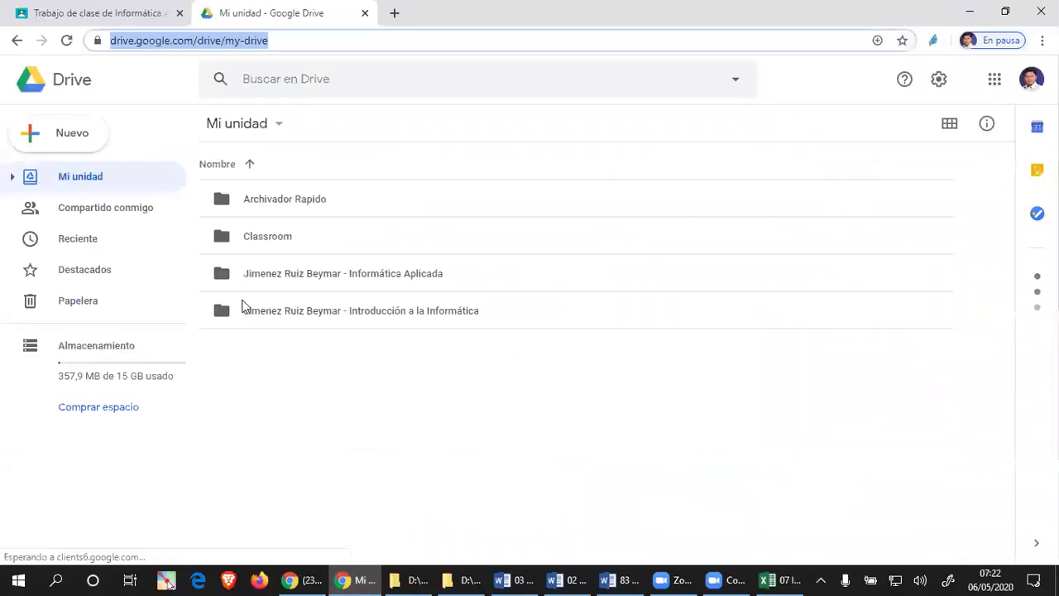
Open the form "El consumo de alcohol y sus consecuencias en Bolivia" from the Informática Aplicada course's 05 Proyecto Final folder
double_click(314, 279)
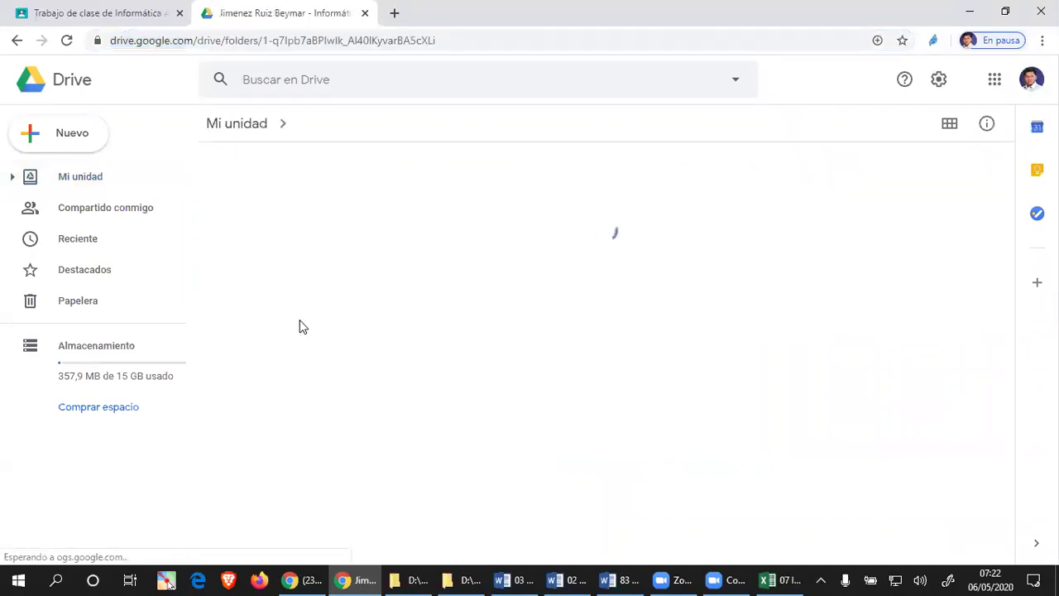
double_click(288, 356)
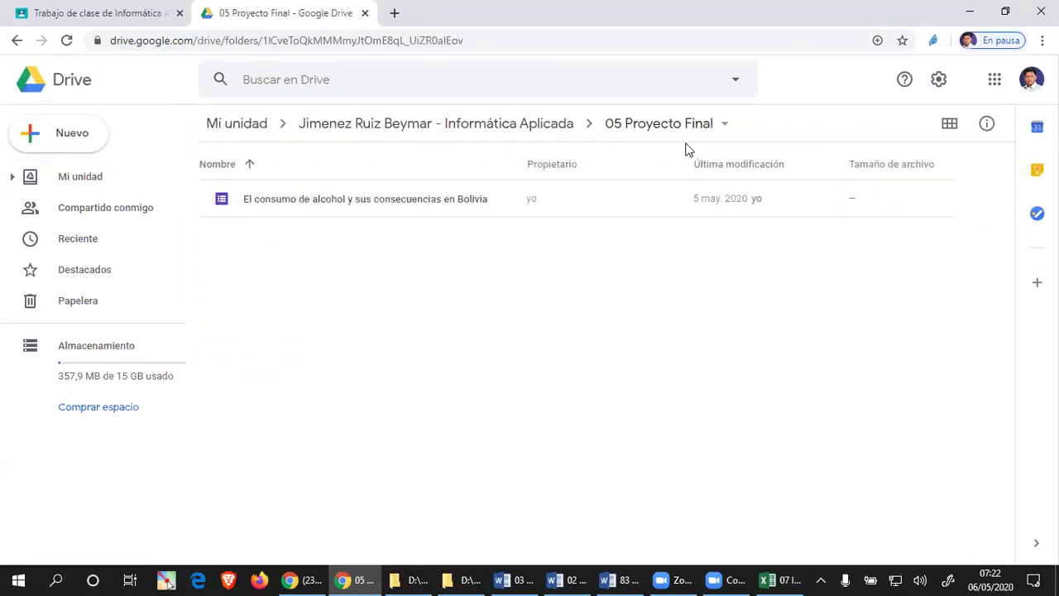
click(254, 203)
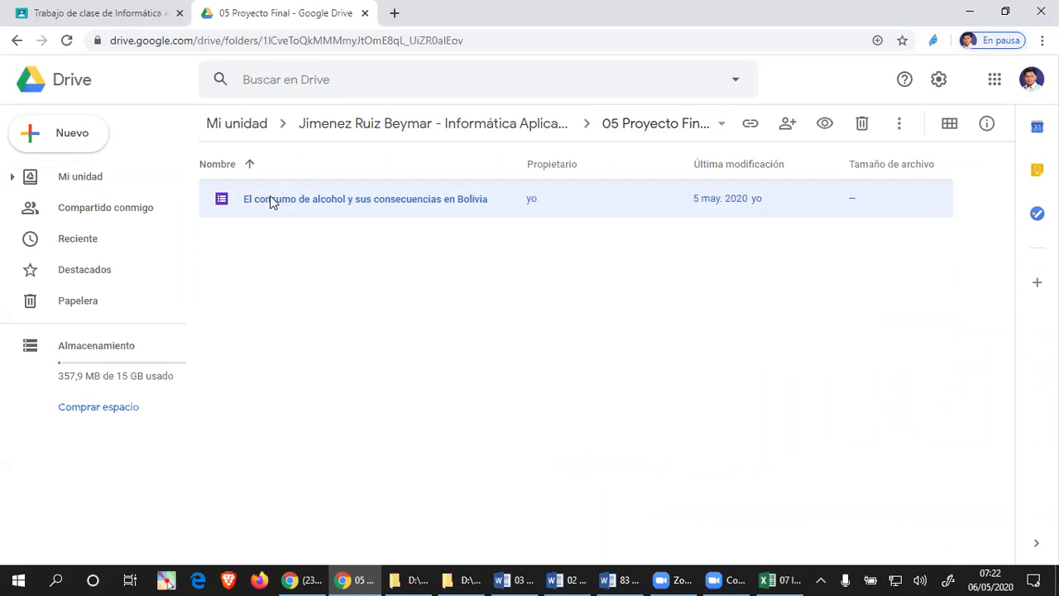
double_click(273, 203)
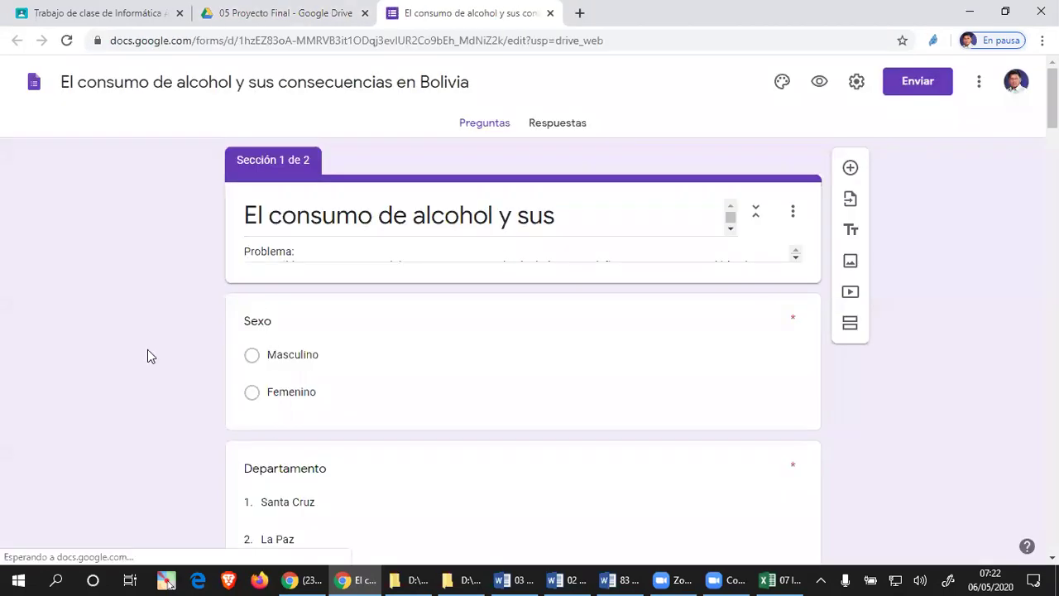
Look over the survey form's title, problem and objective description, and its Sexo and Departamento questions
scroll(147, 349, down, 5)
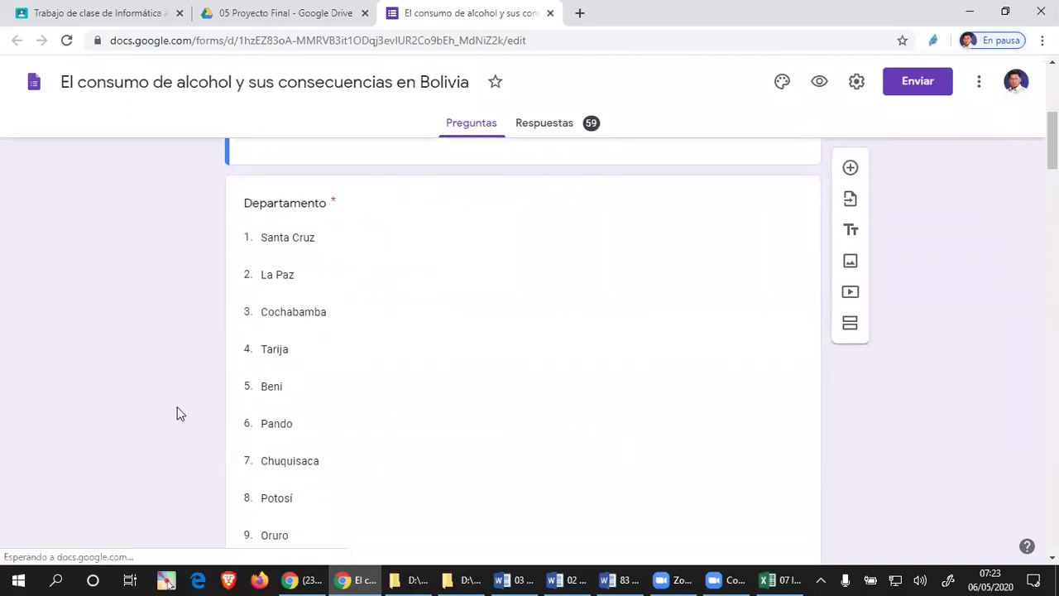
scroll(330, 323, up, 5)
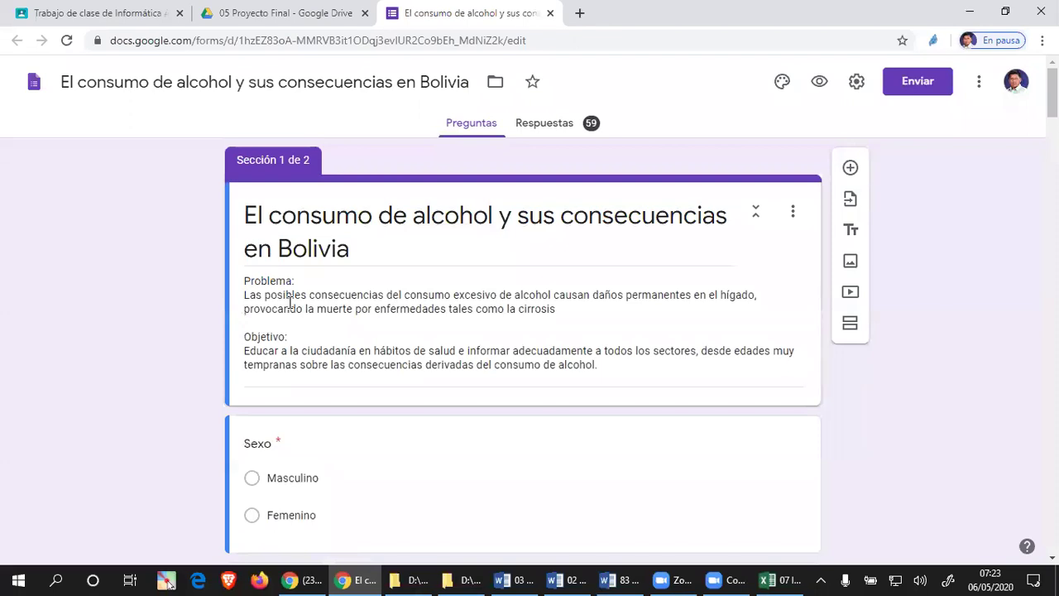
scroll(289, 304, down, 4)
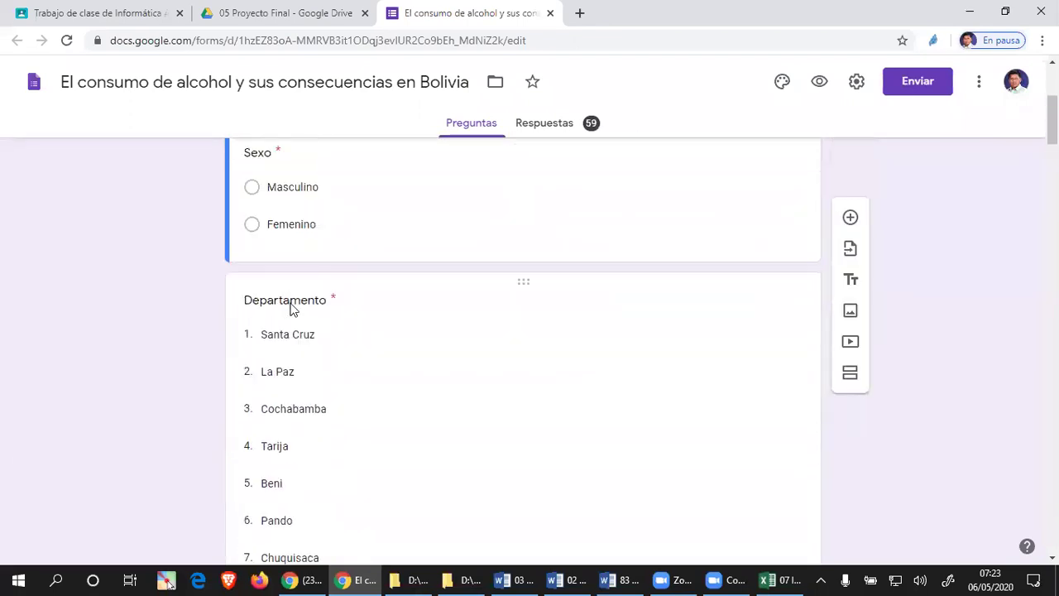
scroll(291, 302, up, 4)
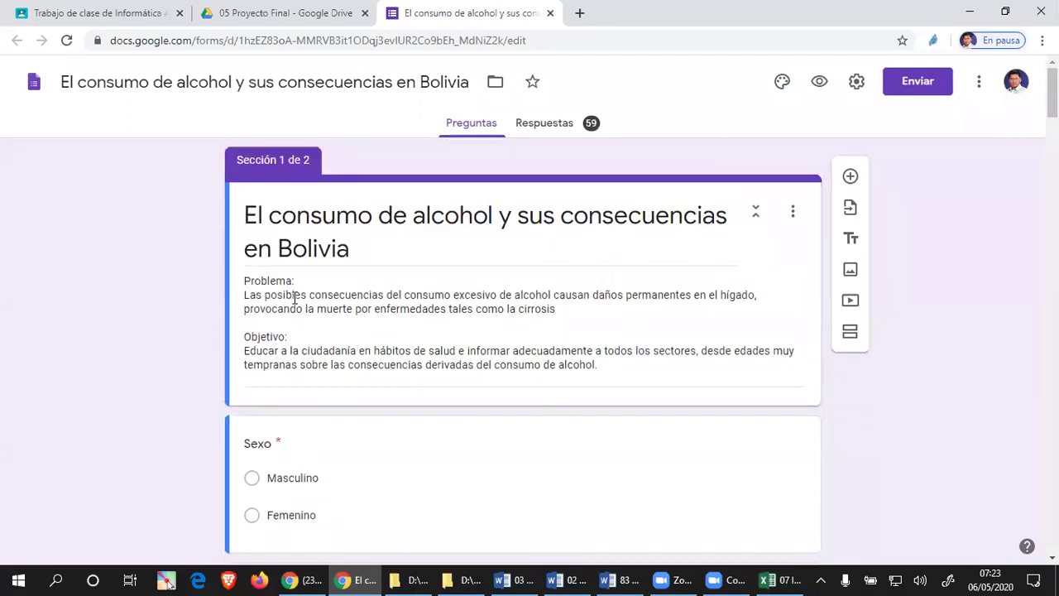
Open the form's responses and switch the acceptance of responses off and back on
click(540, 126)
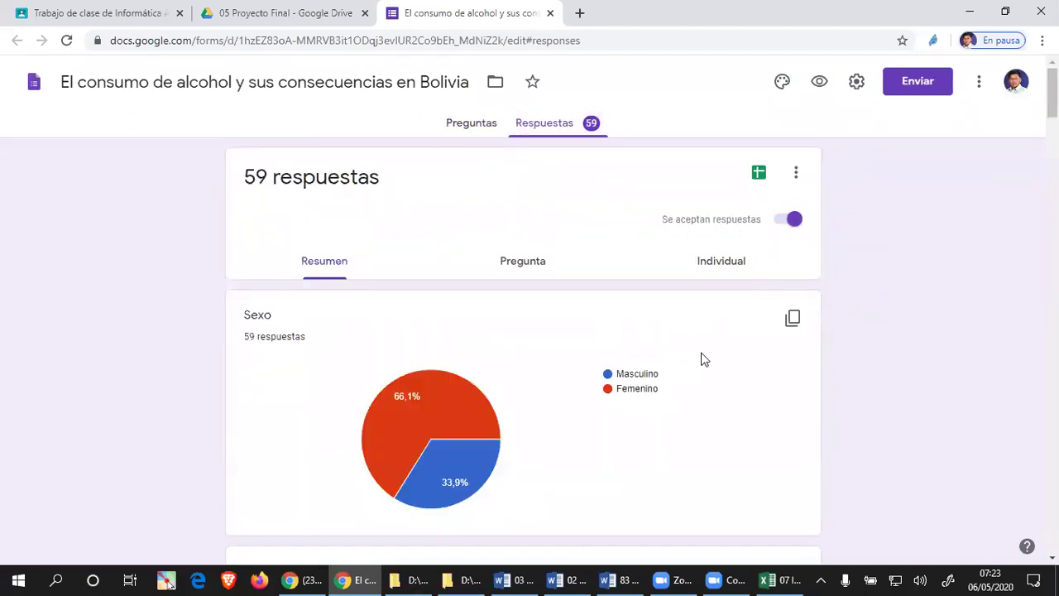
click(778, 229)
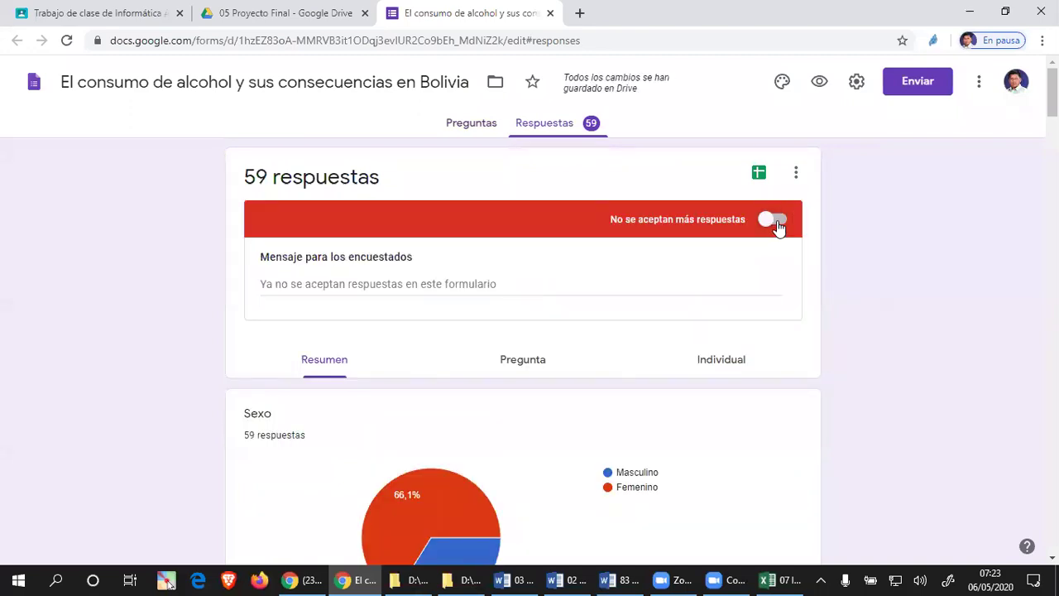
click(776, 224)
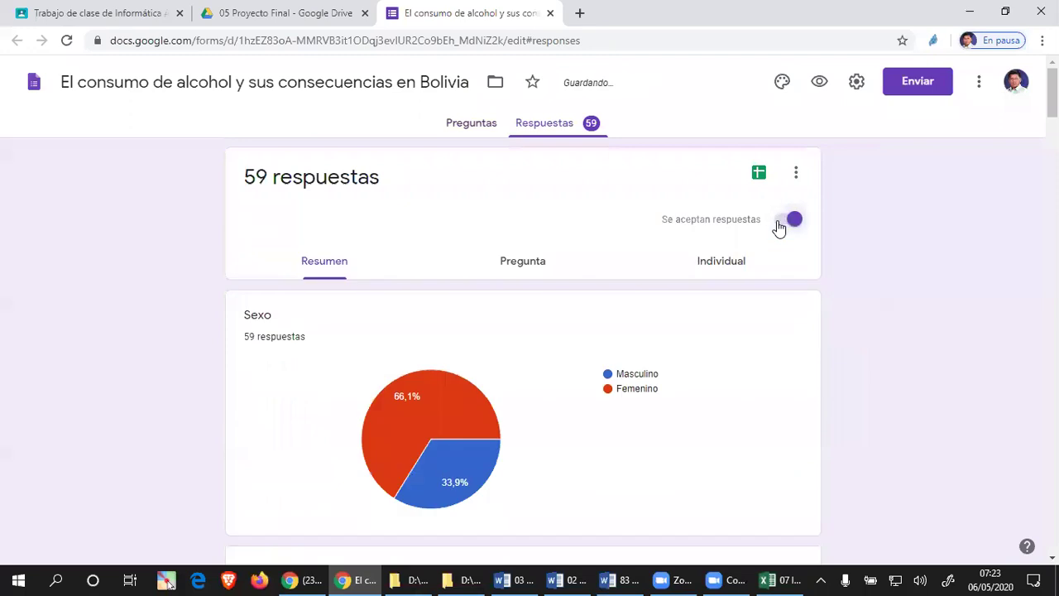
View the additional response options, including the one for deleting all responses, without applying any
click(796, 174)
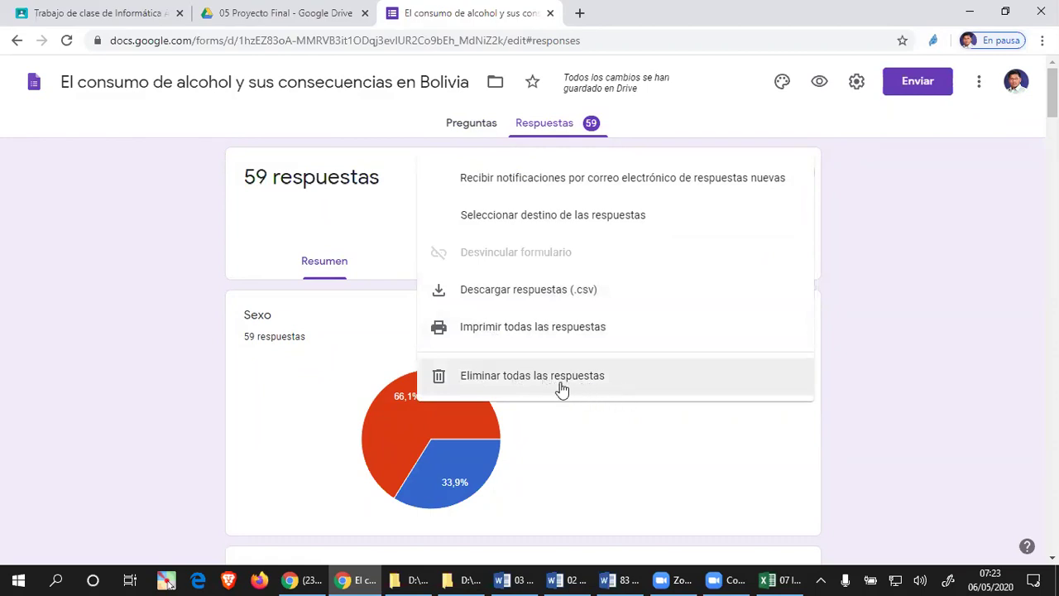
click(926, 360)
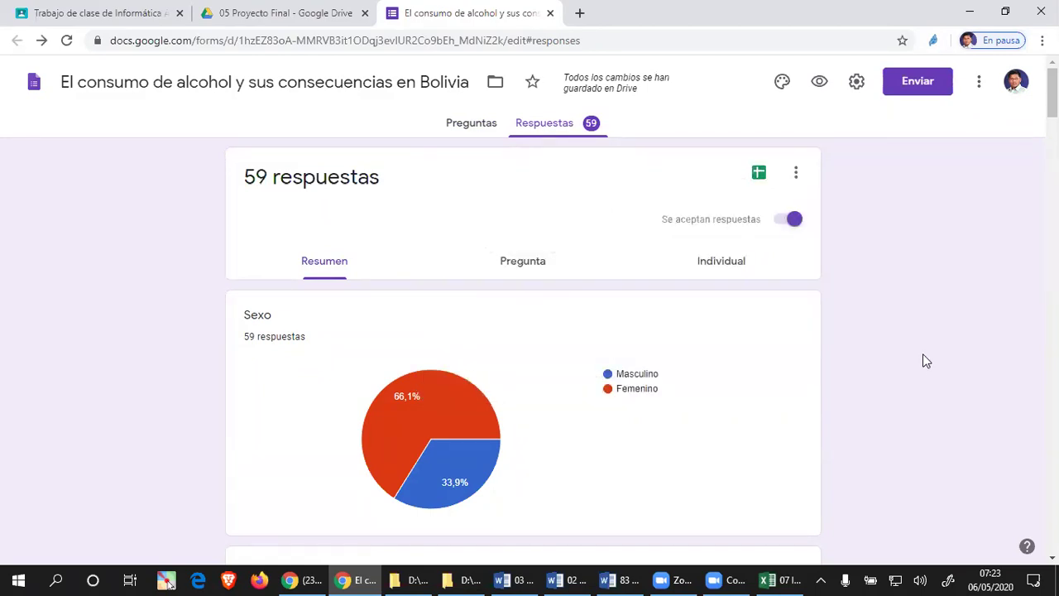
click(796, 172)
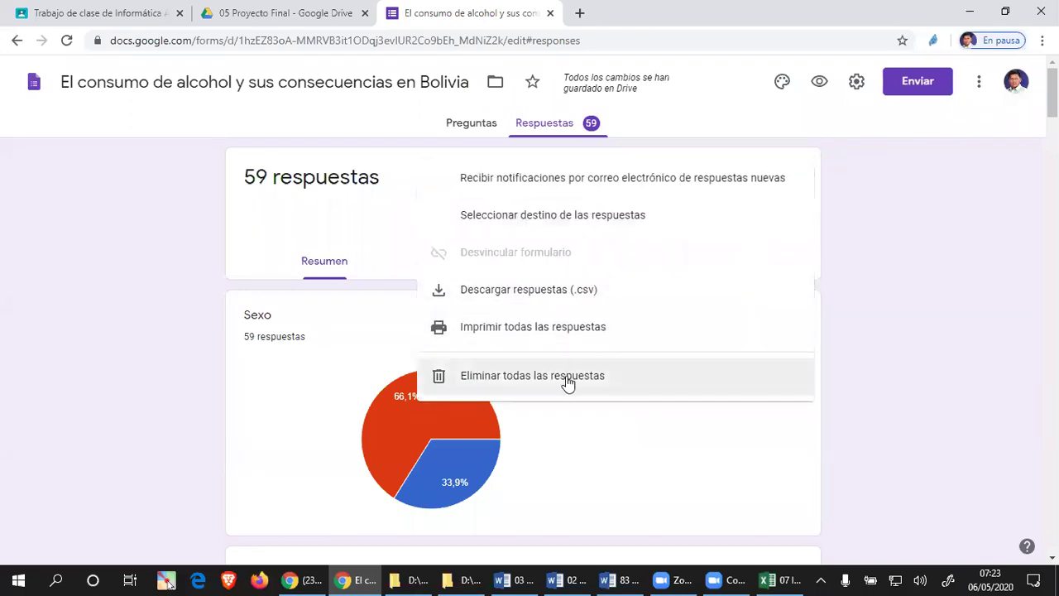
click(907, 331)
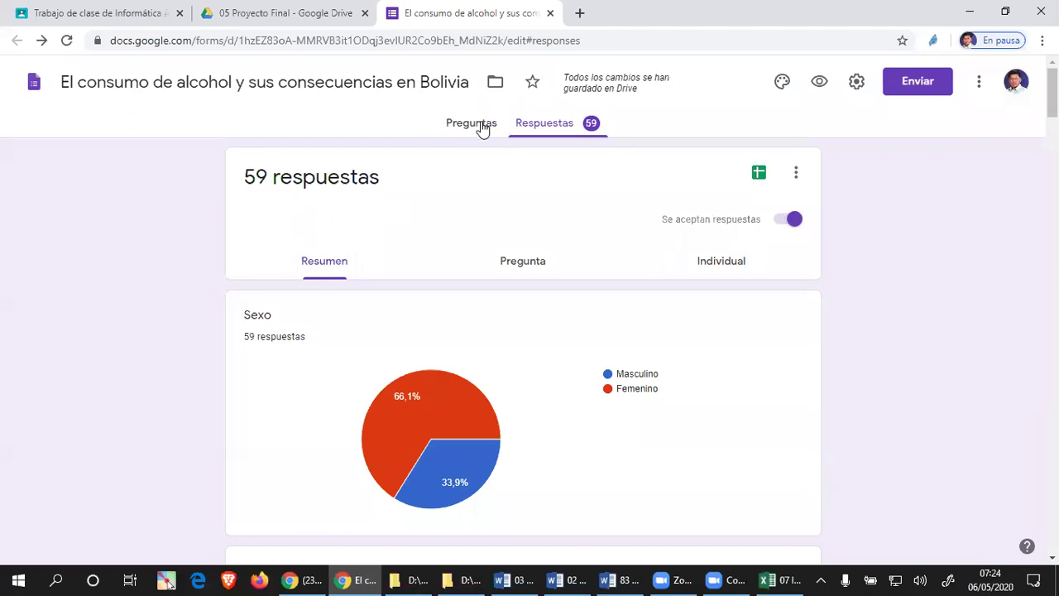
Open the theme options and set the form's theme colour to orange
click(777, 87)
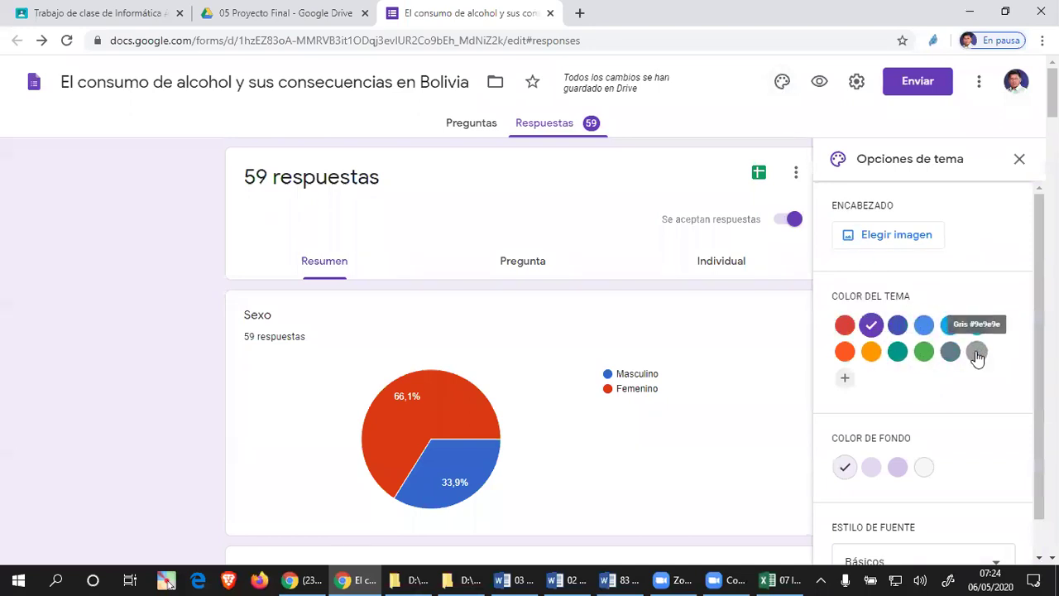
click(873, 356)
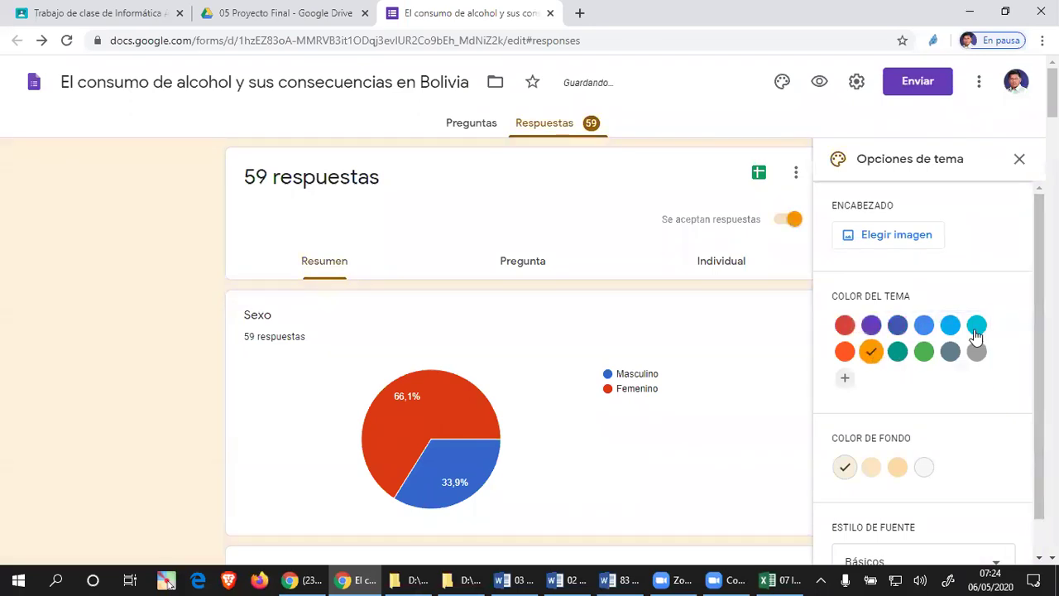
Set the form's header to the Fiesta photo of people at an indoor gathering, return to the questions and close the theme options
click(884, 239)
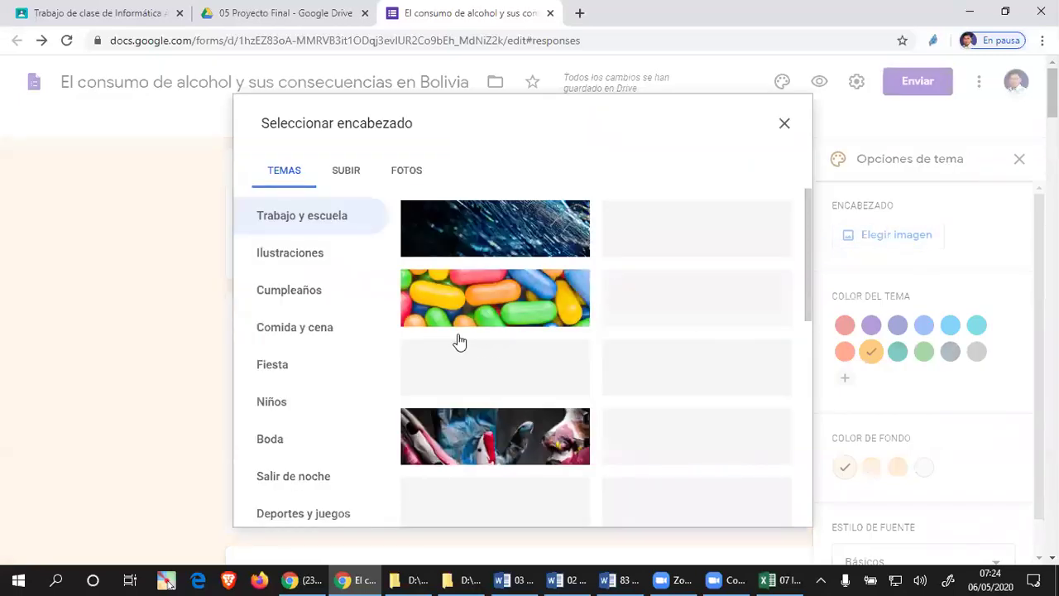
scroll(526, 350, down, 2)
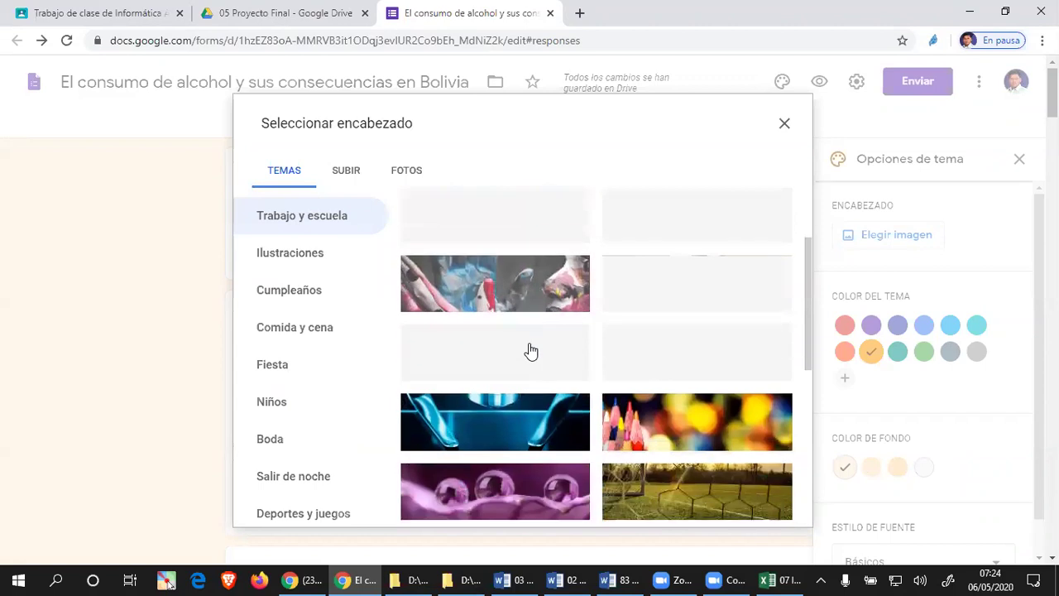
scroll(531, 351, down, 4)
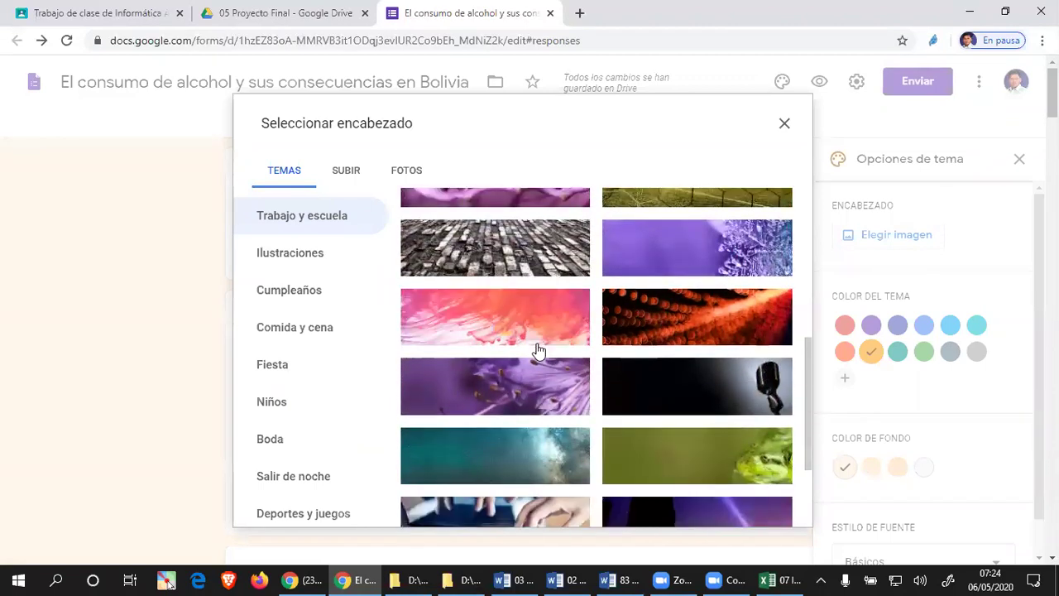
scroll(537, 350, down, 5)
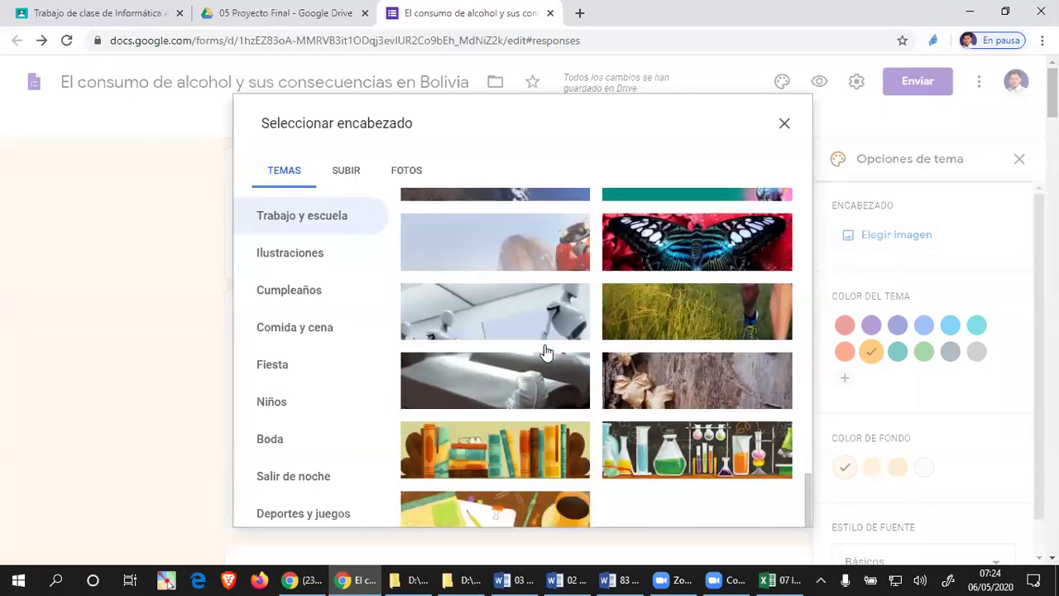
scroll(545, 352, down, 5)
scroll(545, 351, up, 5)
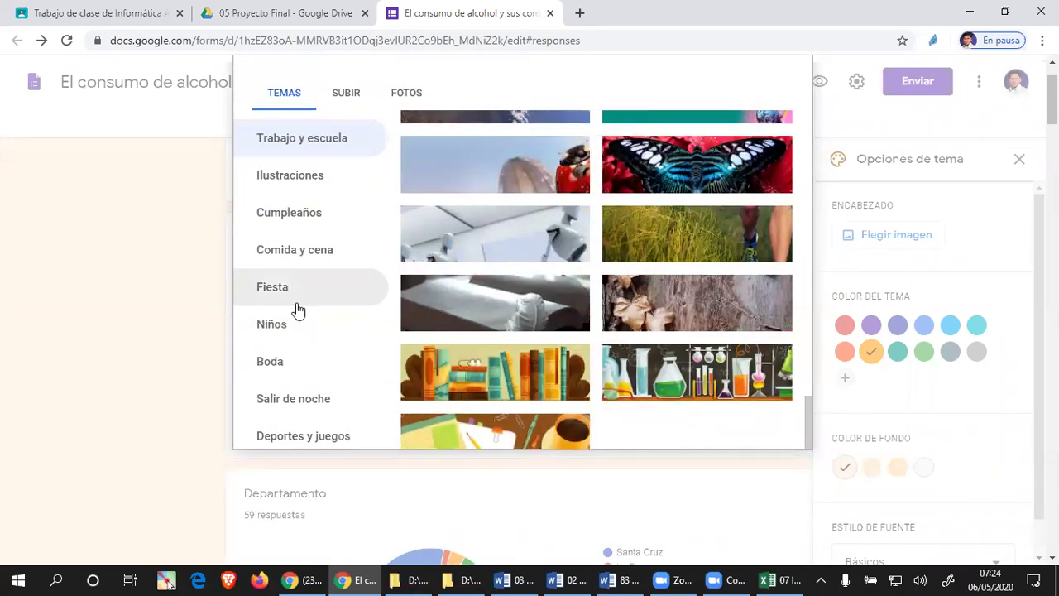
click(296, 303)
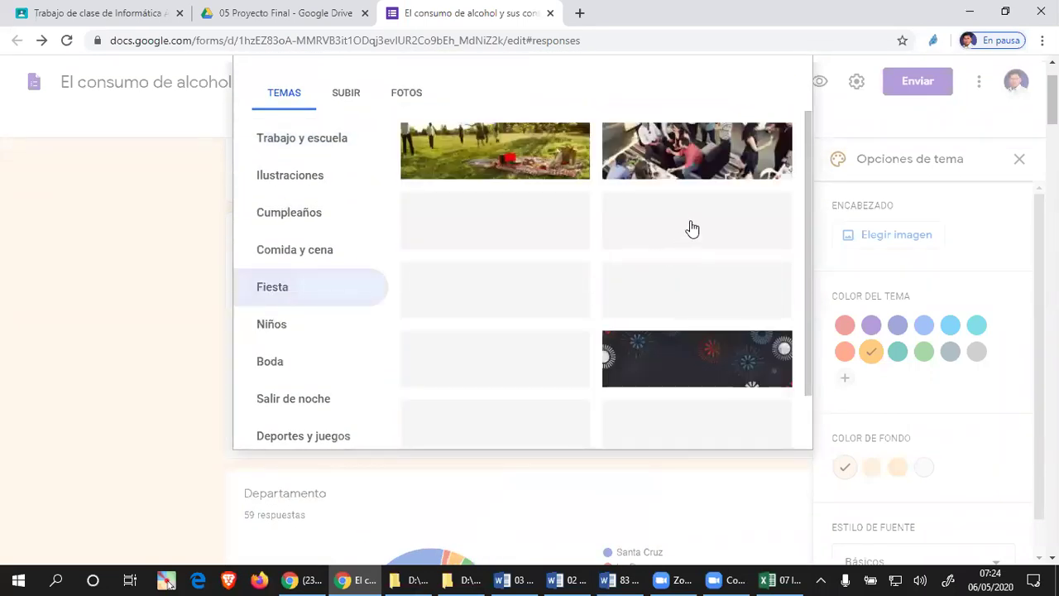
scroll(709, 303, down, 2)
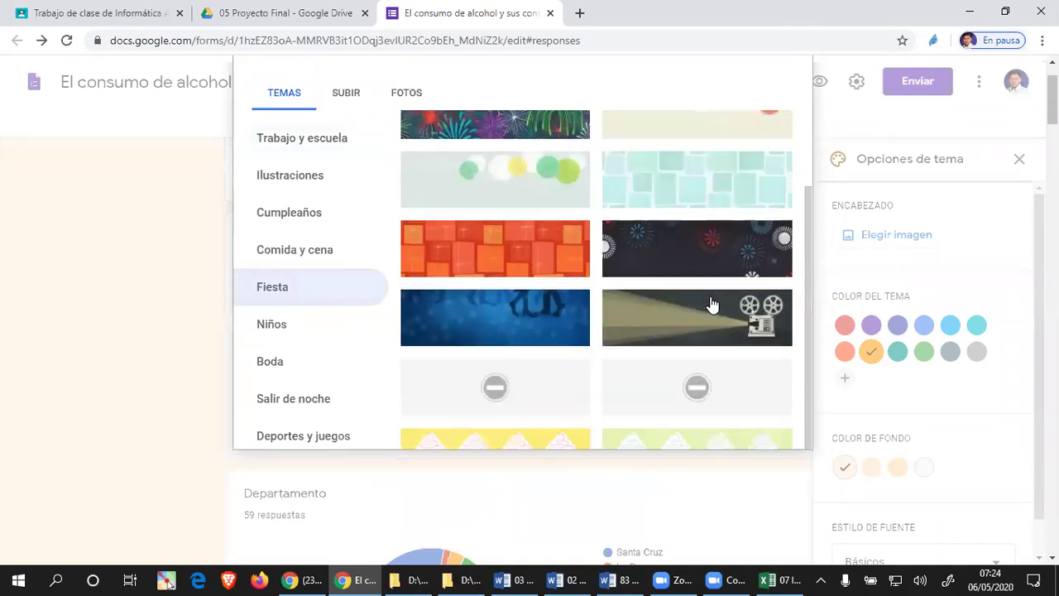
scroll(711, 304, down, 1)
scroll(710, 301, down, 1)
scroll(716, 296, up, 3)
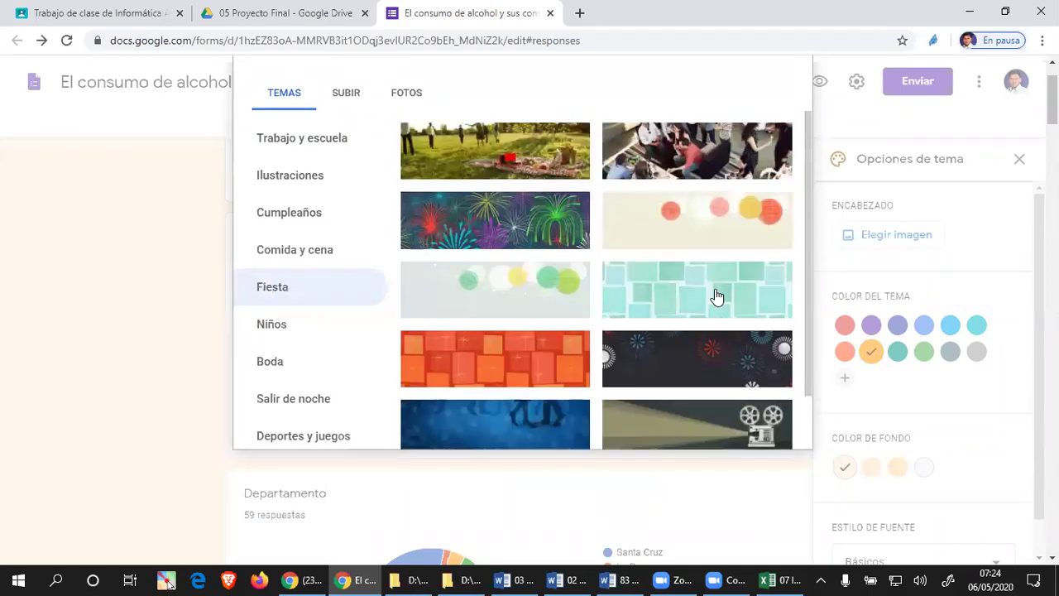
click(693, 161)
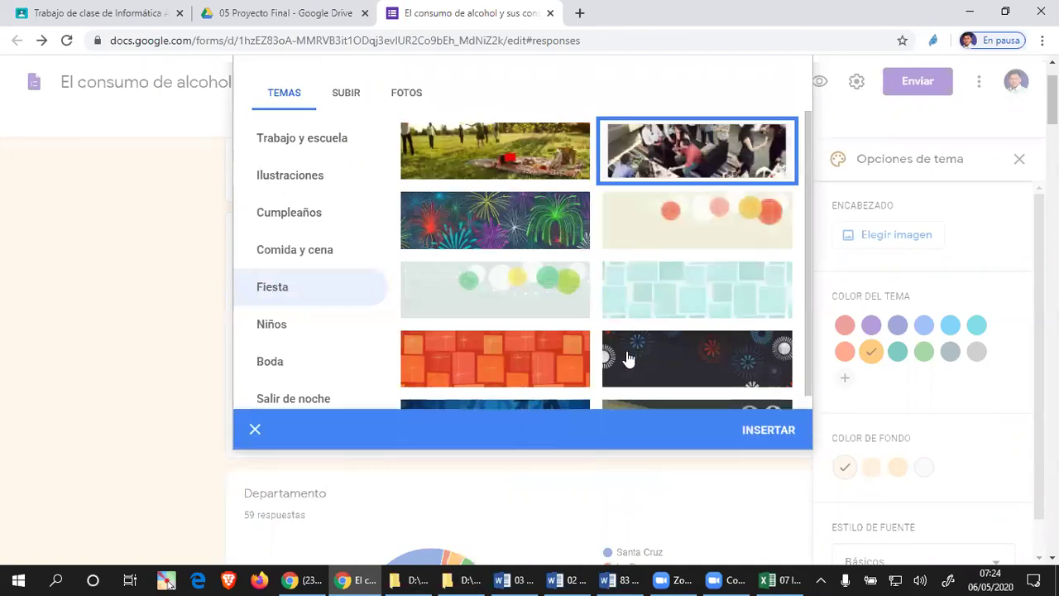
click(781, 431)
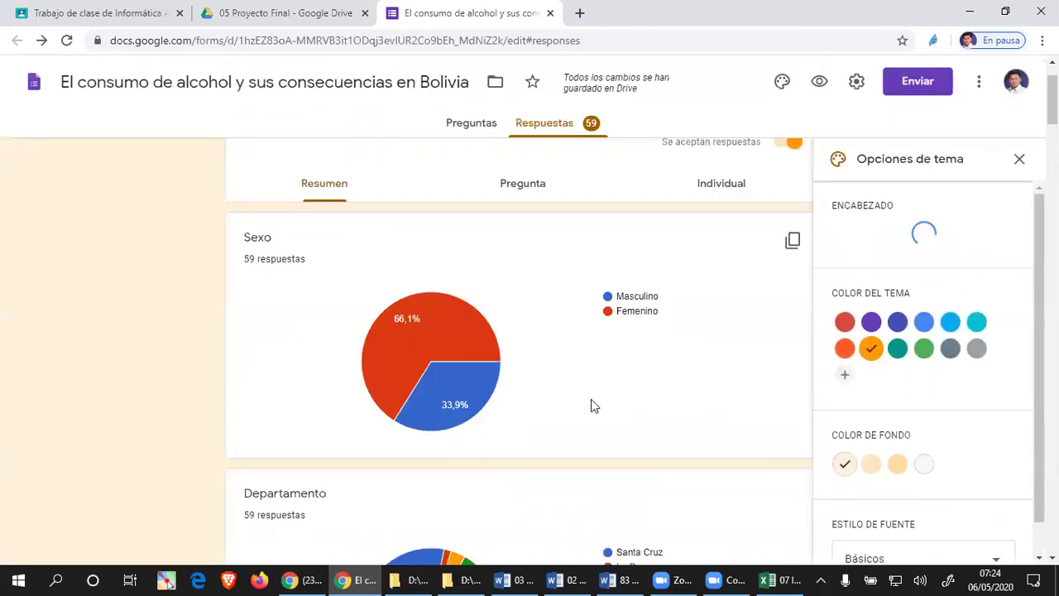
scroll(930, 447, down, 1)
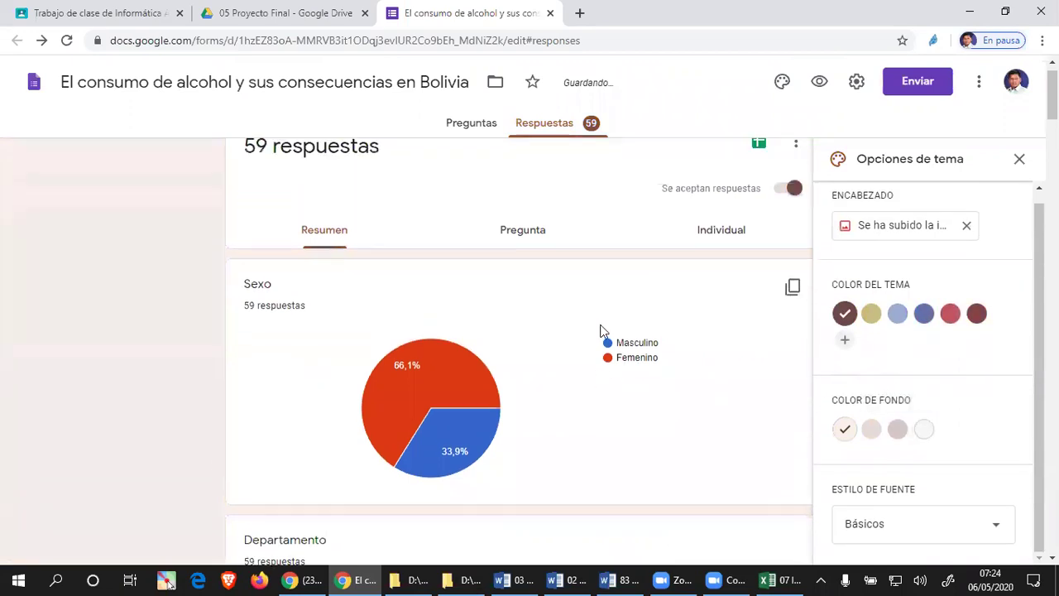
click(473, 124)
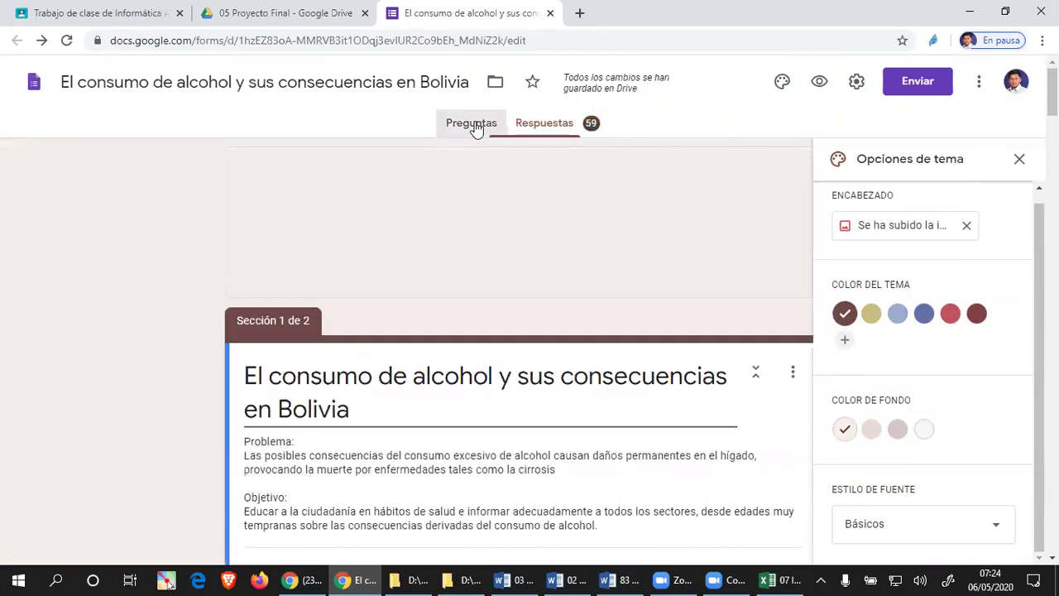
click(1019, 160)
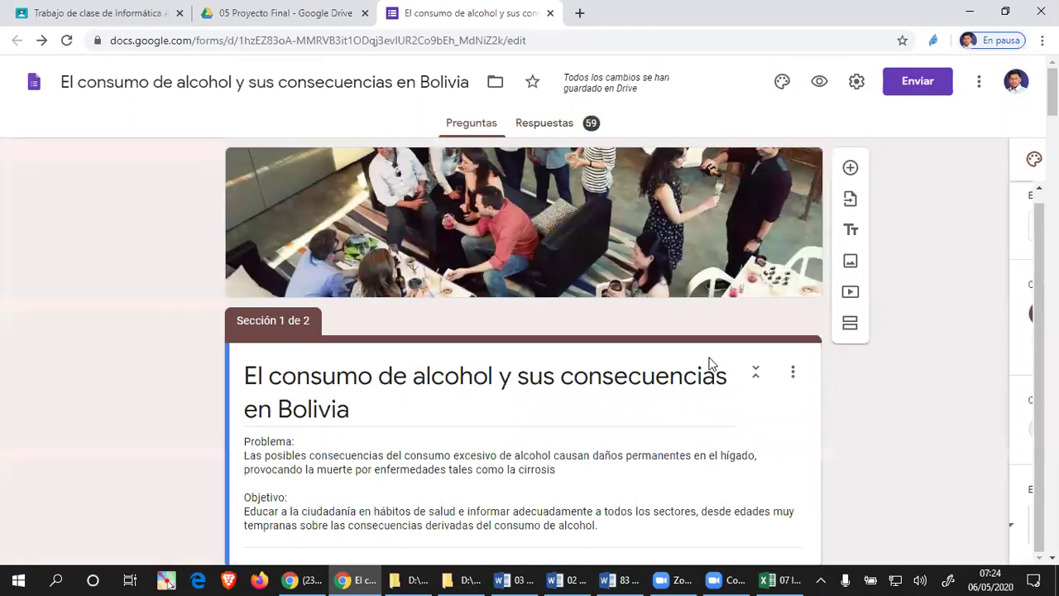
Preview the form, highlight its title and the problem and objective text while reading, and close the preview
click(831, 82)
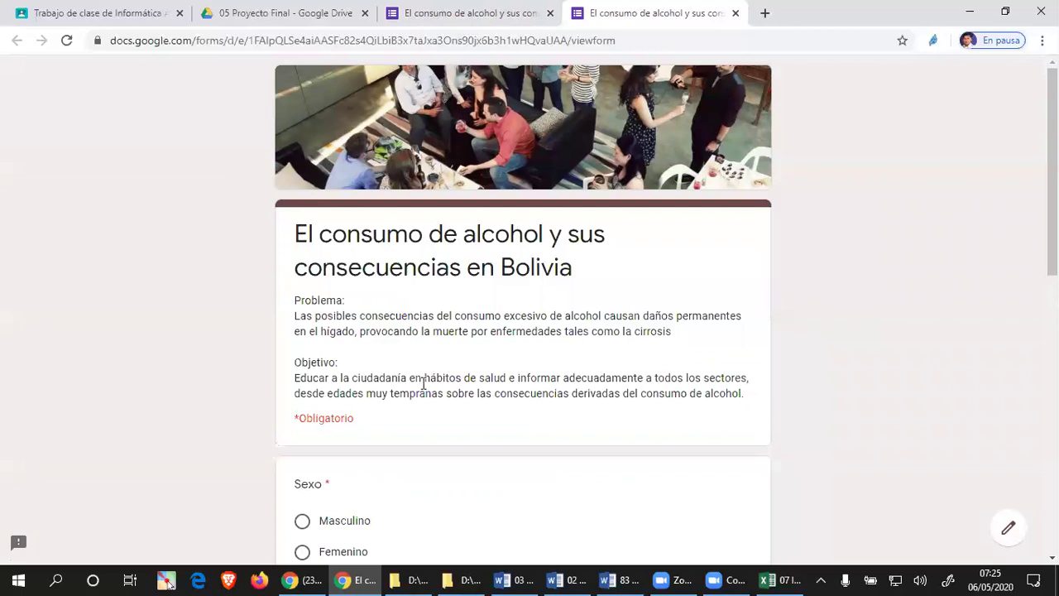
triple_click(321, 313)
click(335, 378)
triple_click(335, 378)
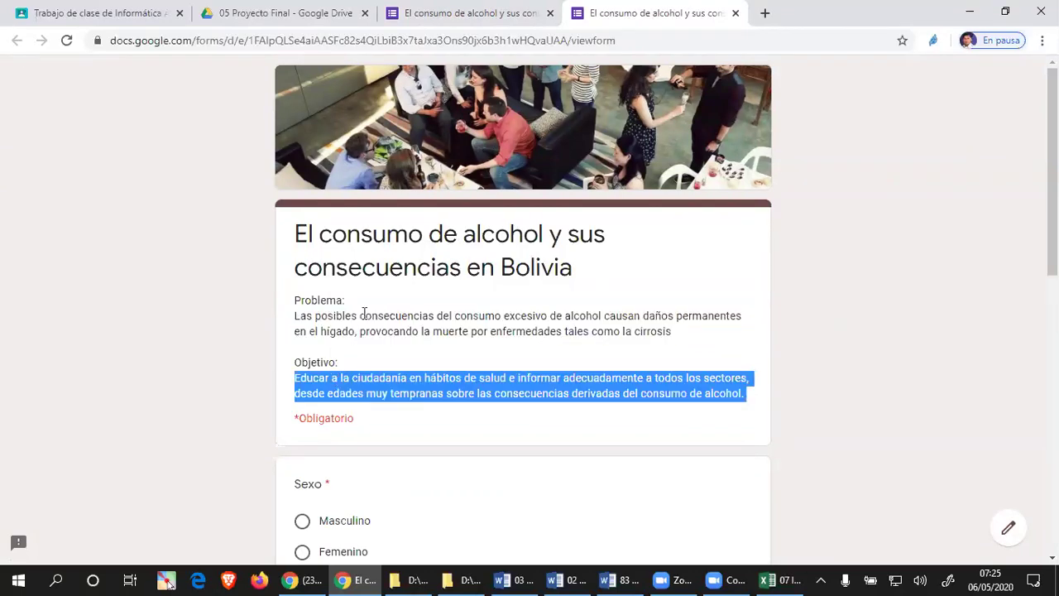
triple_click(367, 241)
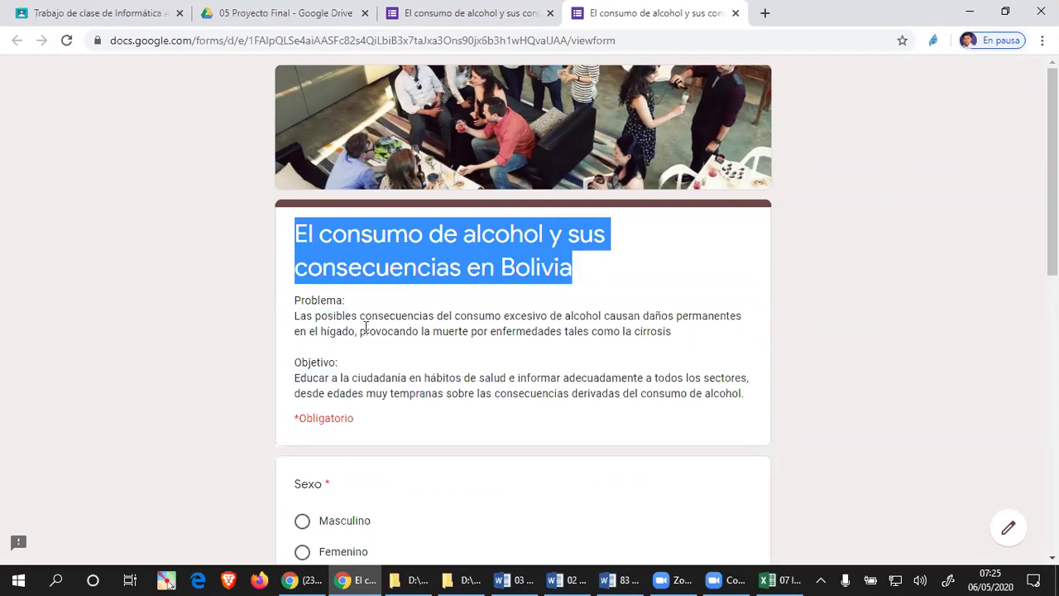
click(371, 360)
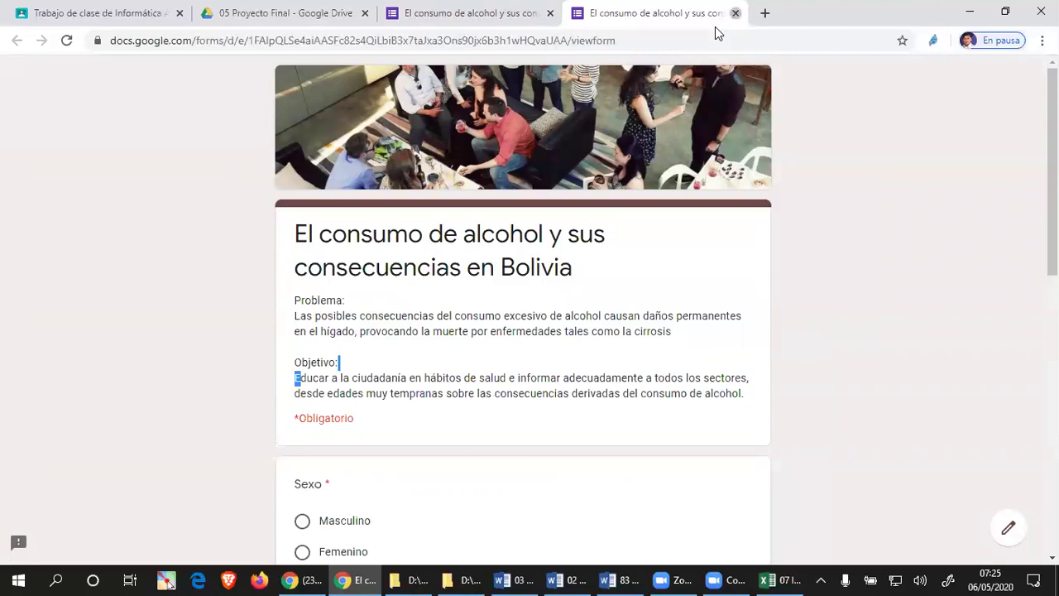
click(734, 13)
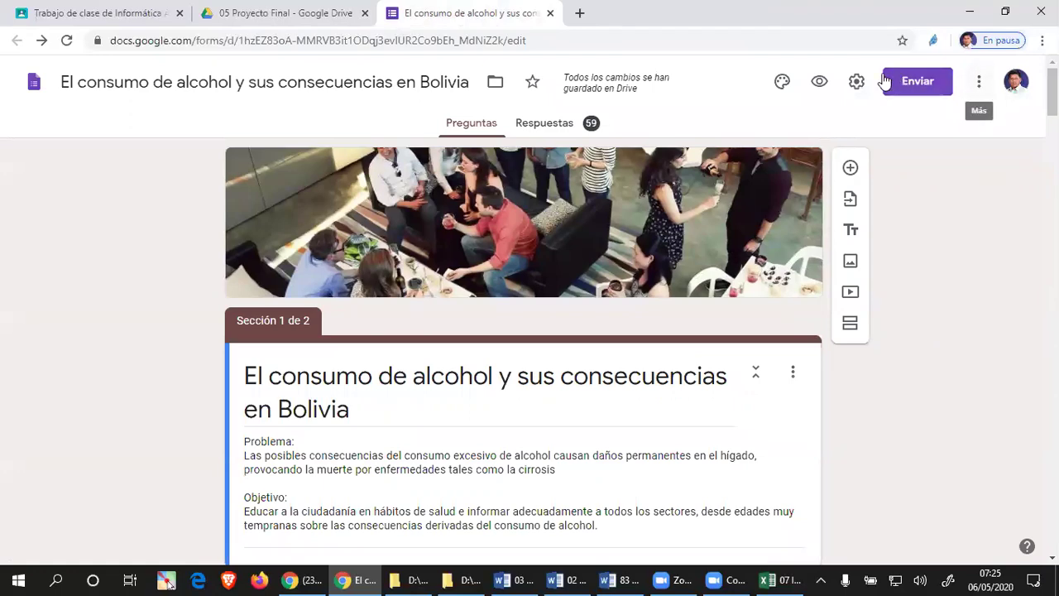
View the form's options for adding collaborators and sharing the link, and leave without adding anyone
click(980, 84)
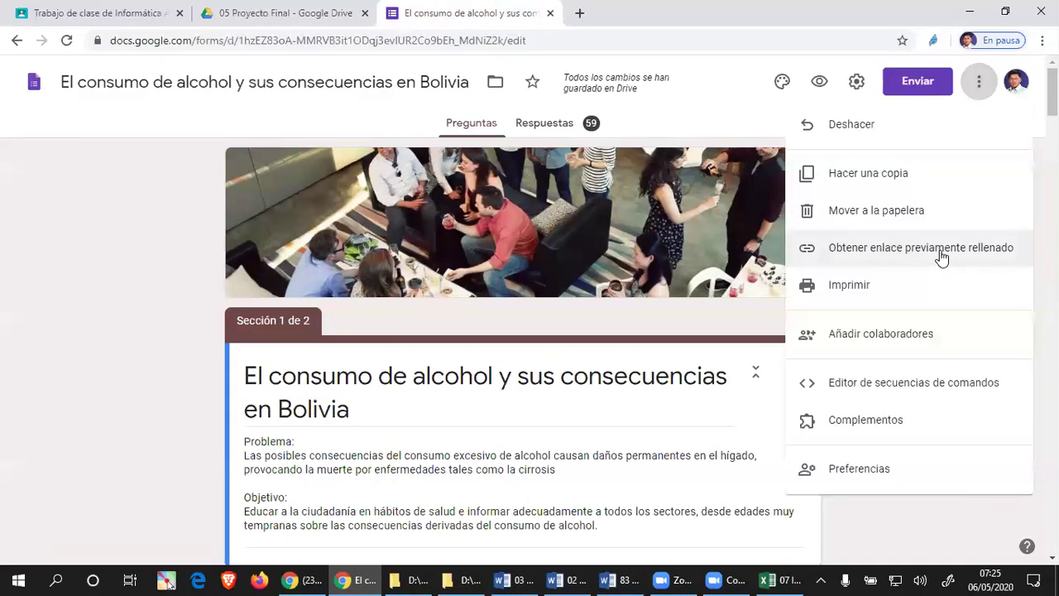
click(893, 342)
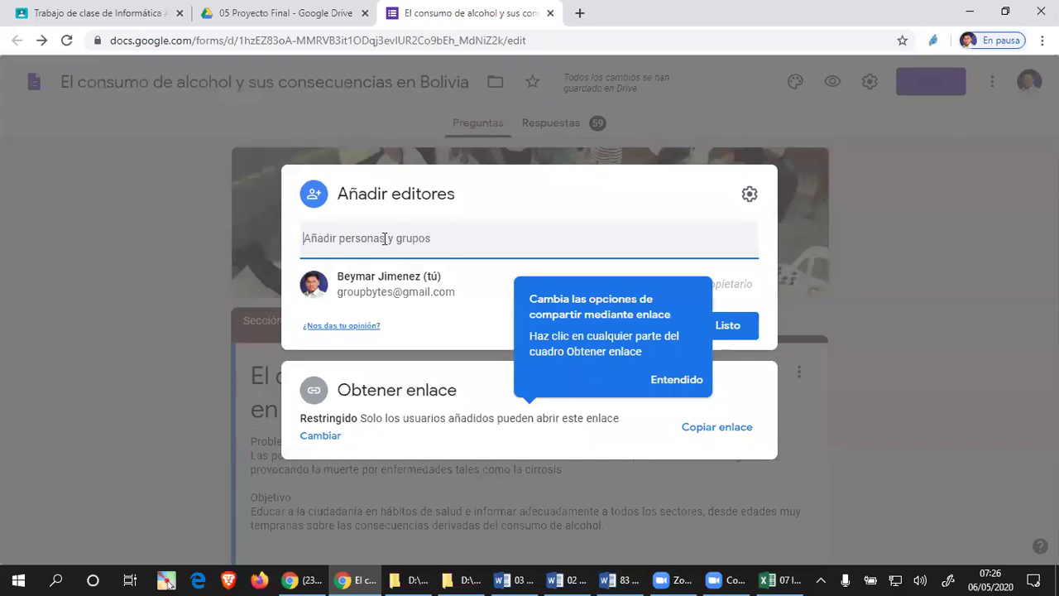
key(Escape)
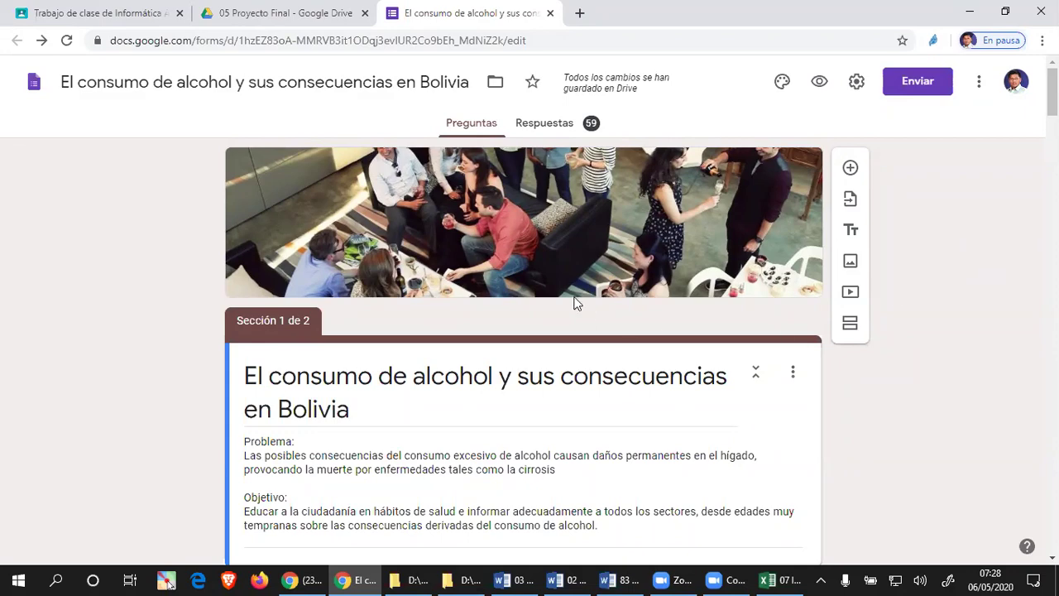
Open the form's responses, review the general and presentation settings, and leave the settings without saving
scroll(577, 288, down, 3)
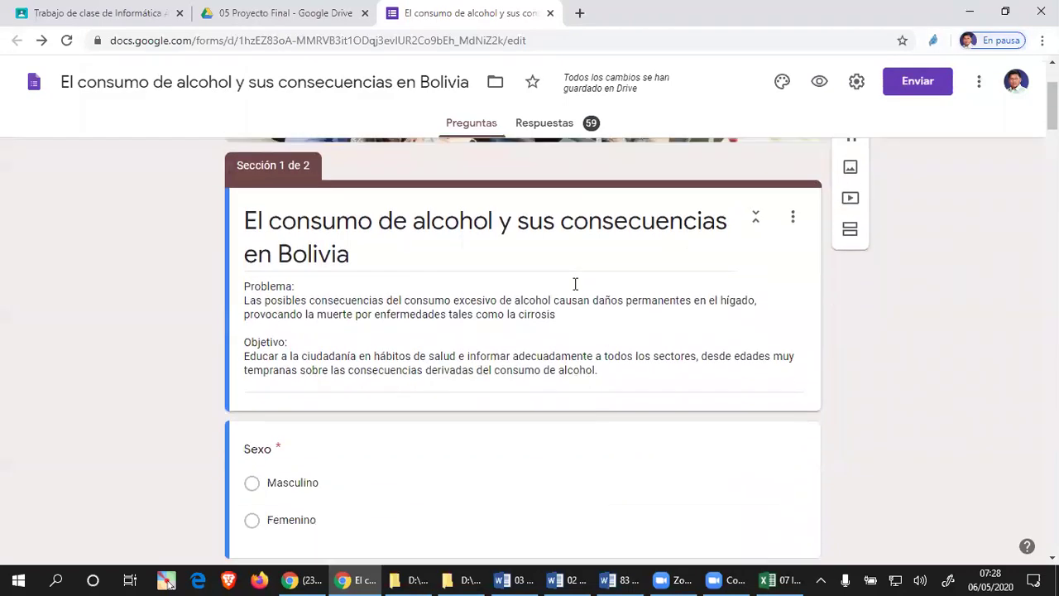
scroll(576, 288, up, 3)
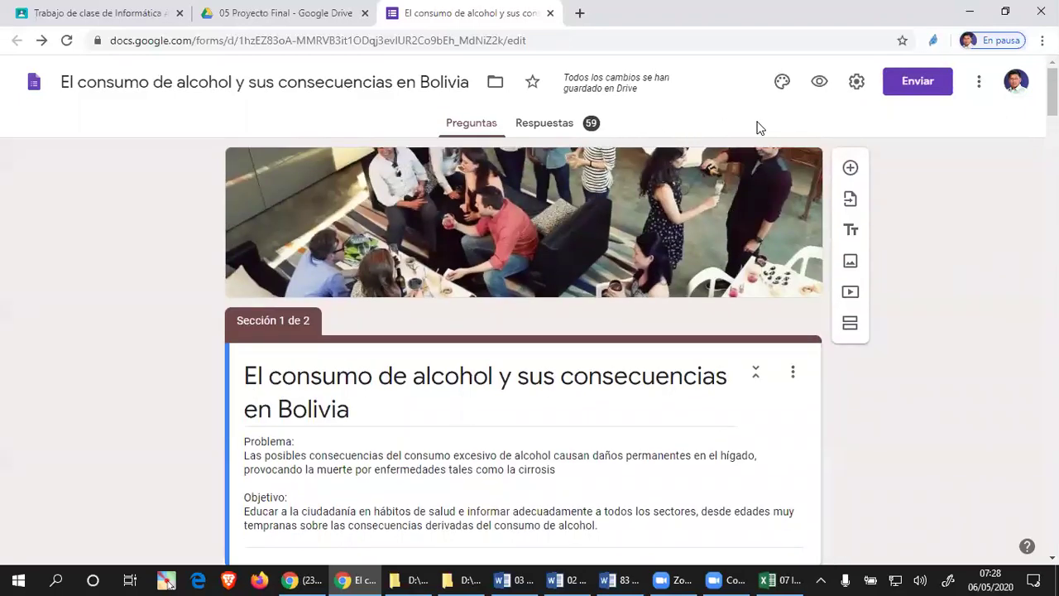
click(556, 129)
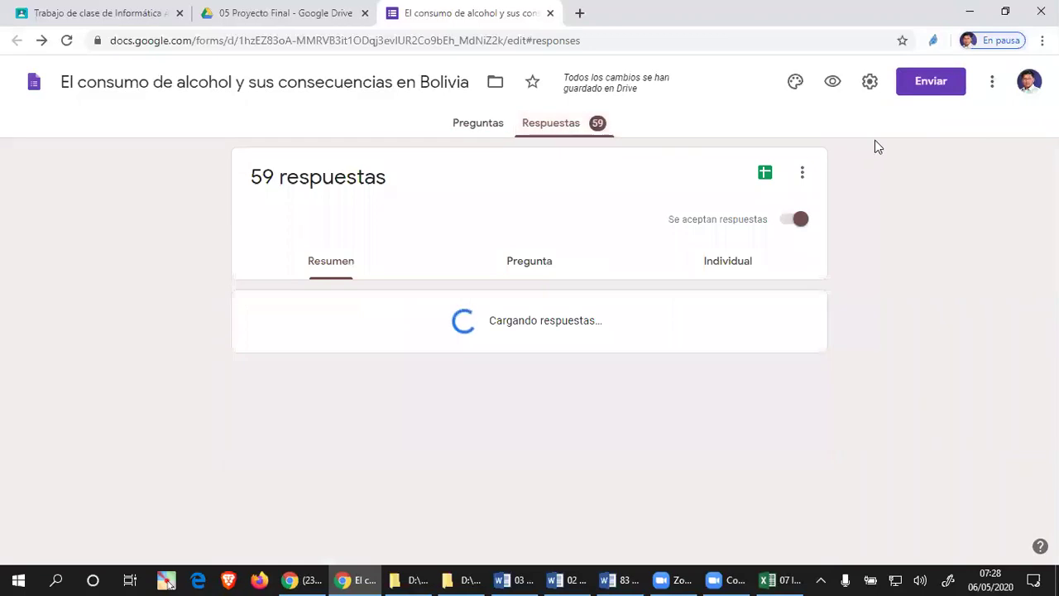
click(856, 83)
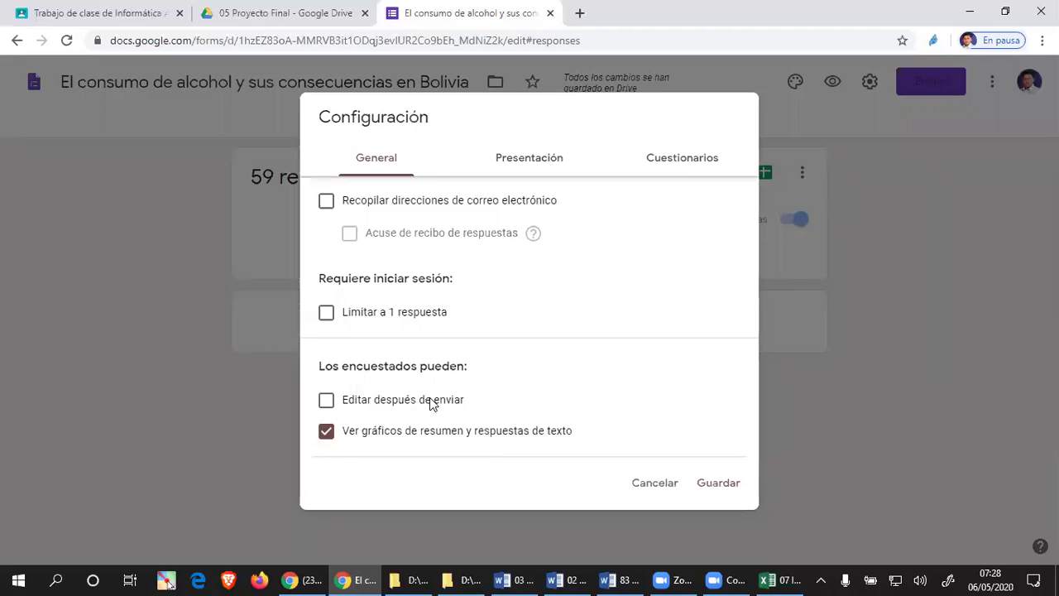
click(536, 163)
click(529, 164)
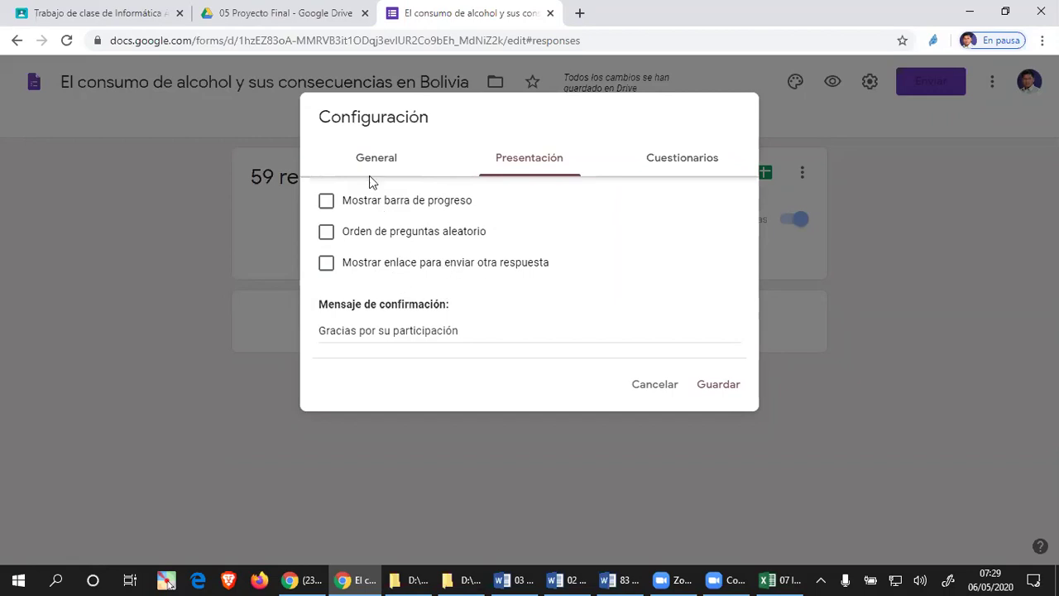
click(641, 386)
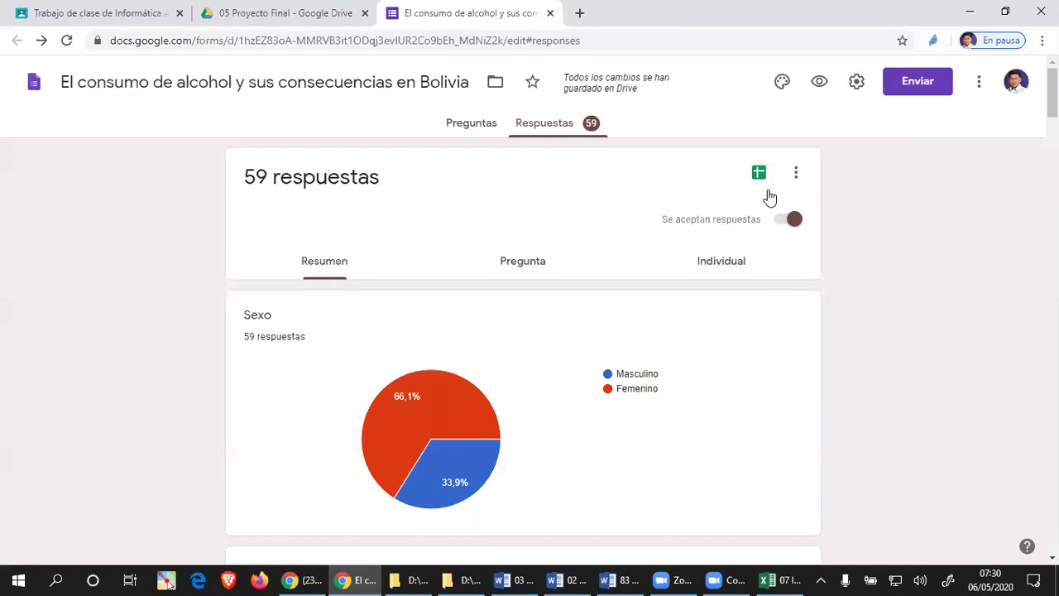
Create a new spreadsheet for the form's responses, keeping the suggested name ending in "(respuestas)"
click(754, 177)
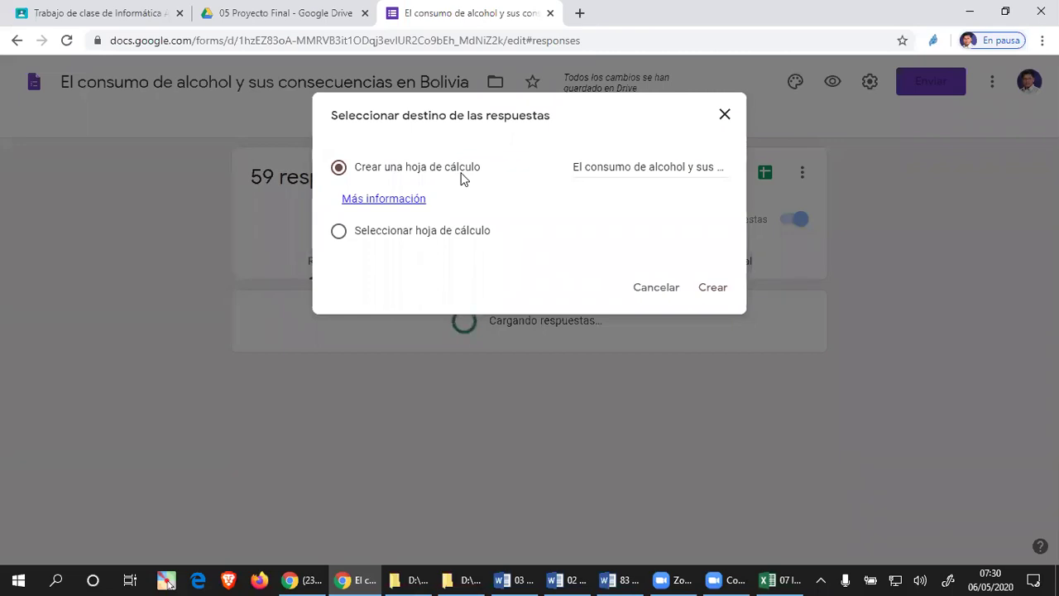
drag(588, 171, 647, 170)
click(637, 171)
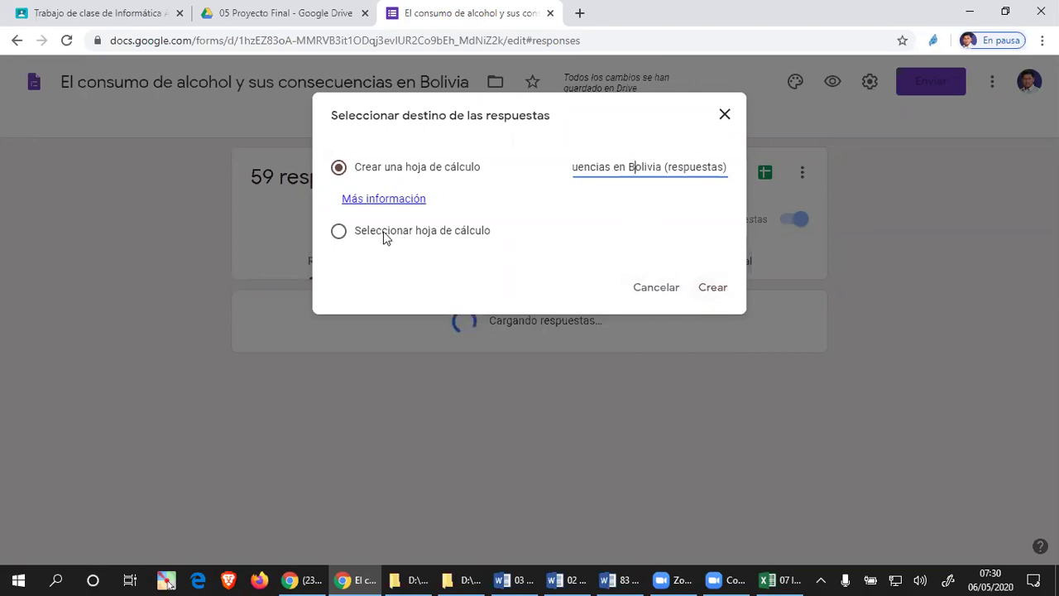
click(711, 294)
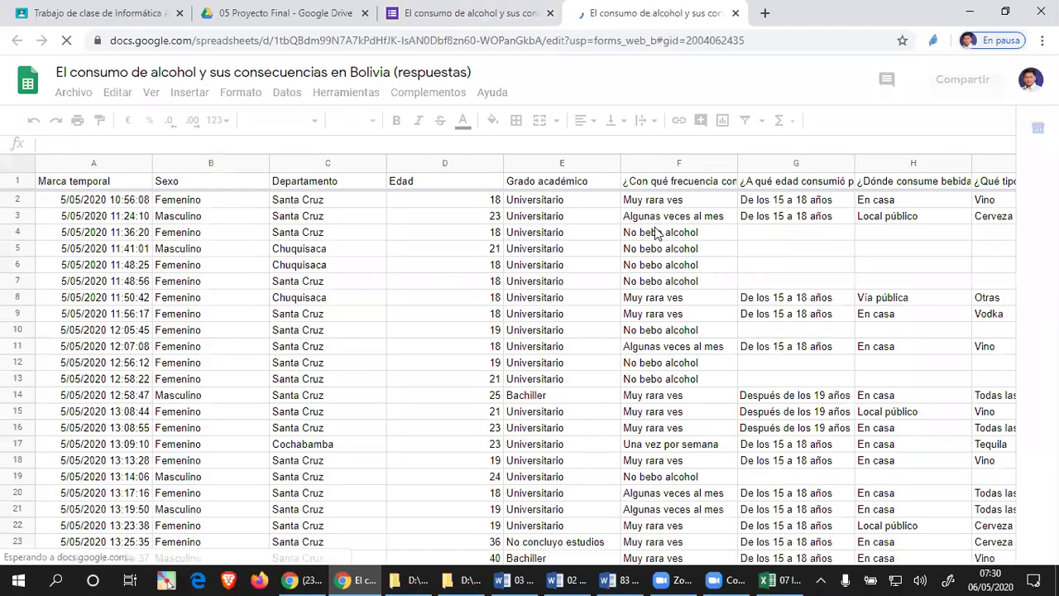
Examine the response rows in the new spreadsheet down to the last entry and return to the first rows
scroll(446, 351, down, 5)
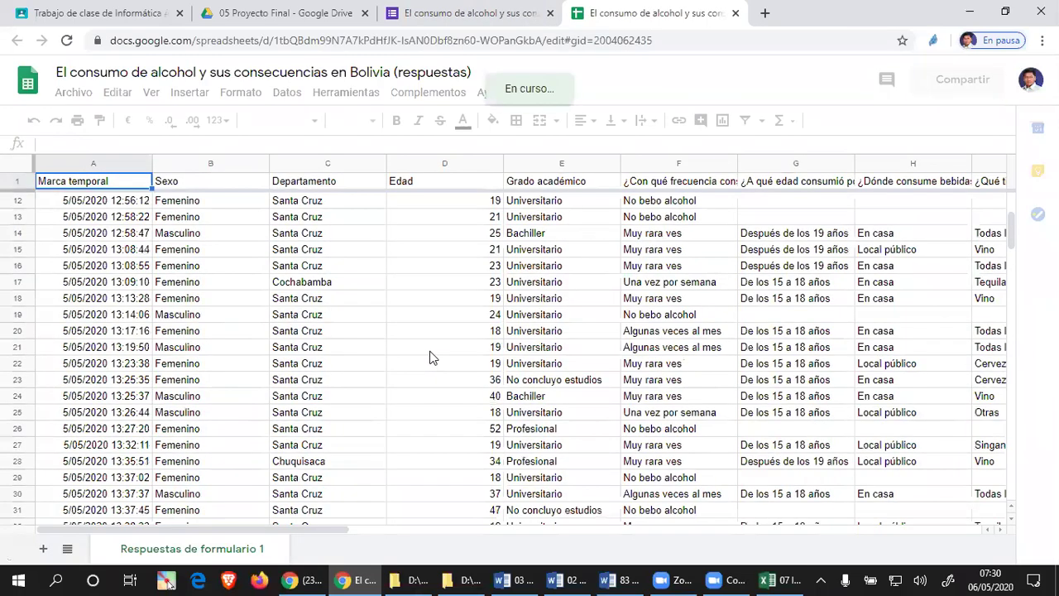
scroll(227, 466, down, 12)
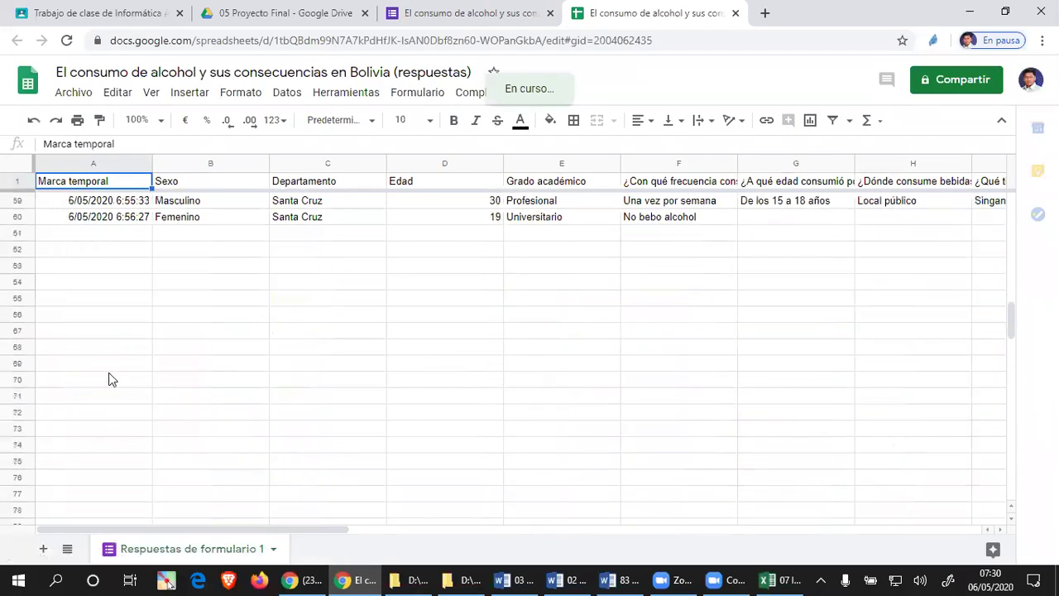
click(93, 235)
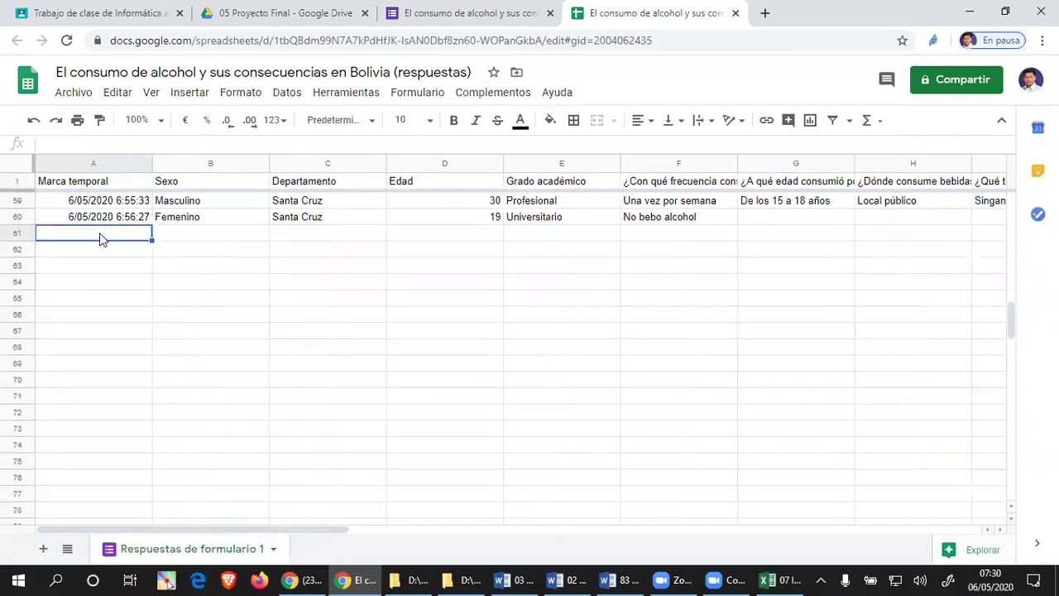
scroll(637, 243, up, 2)
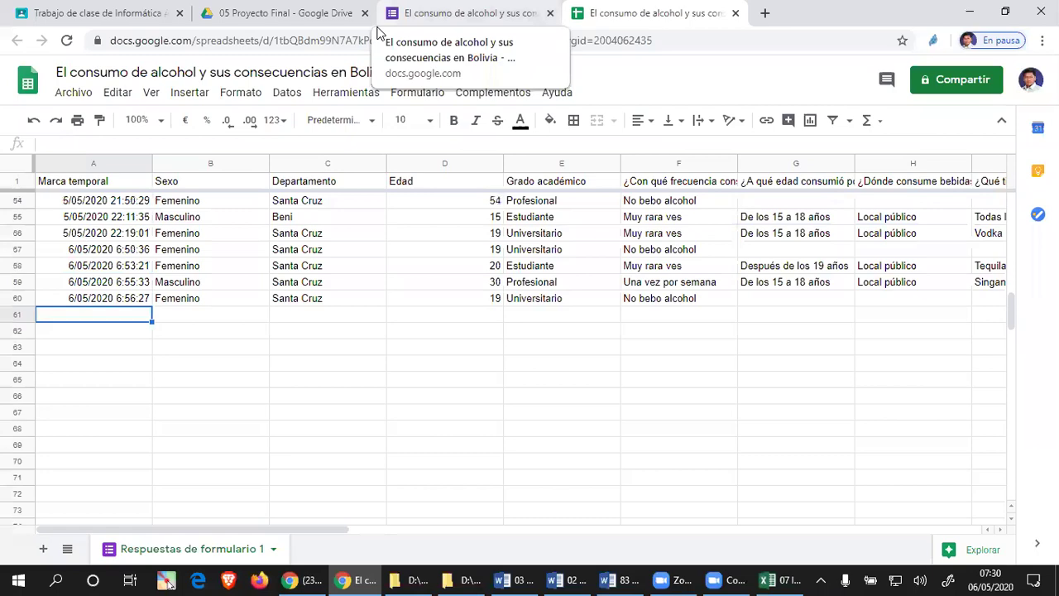
scroll(252, 299, up, 10)
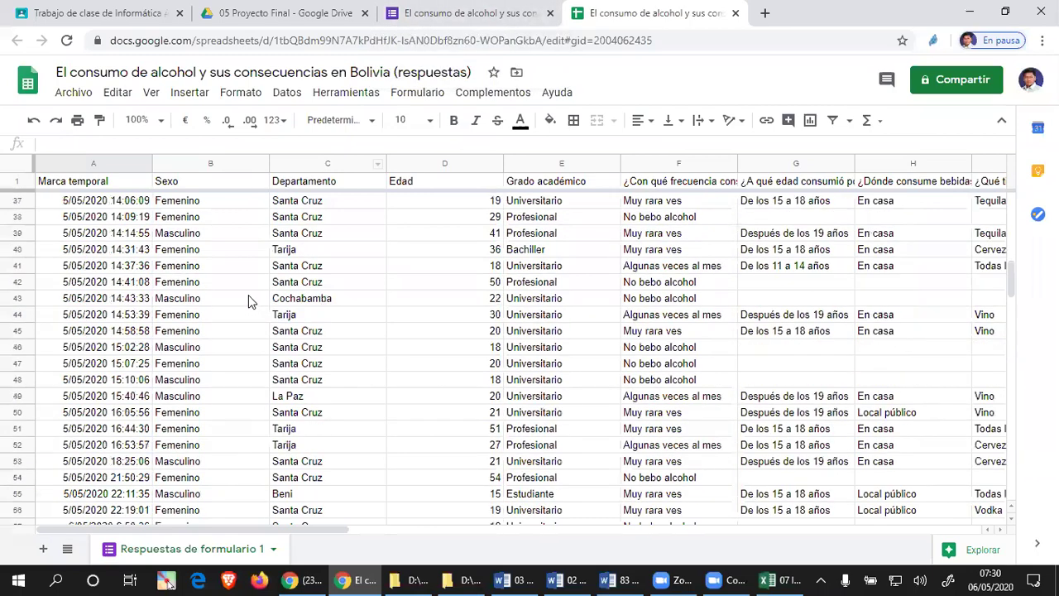
scroll(253, 299, down, 1)
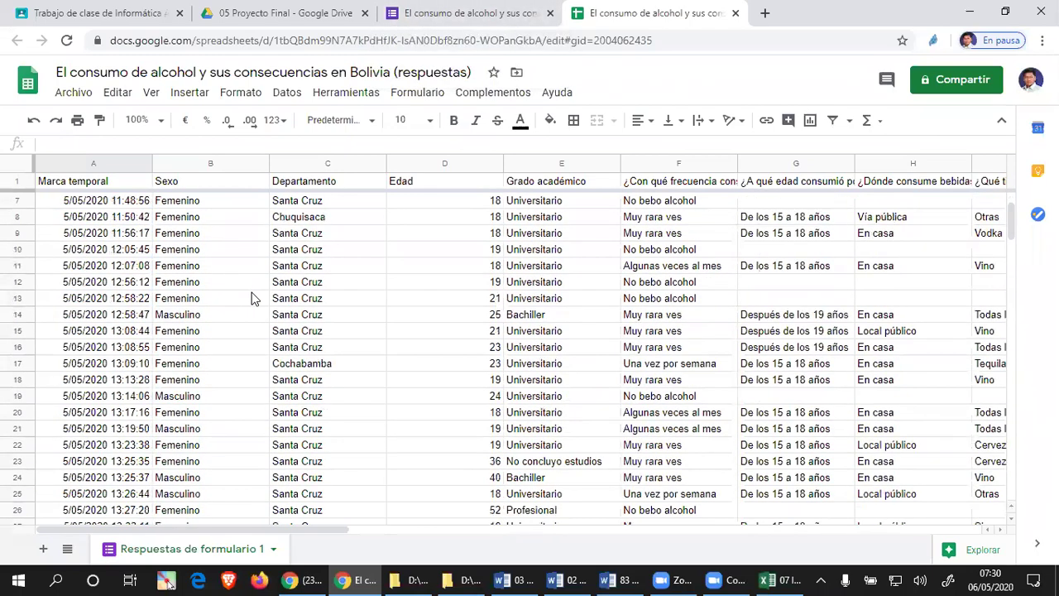
scroll(253, 298, up, 1)
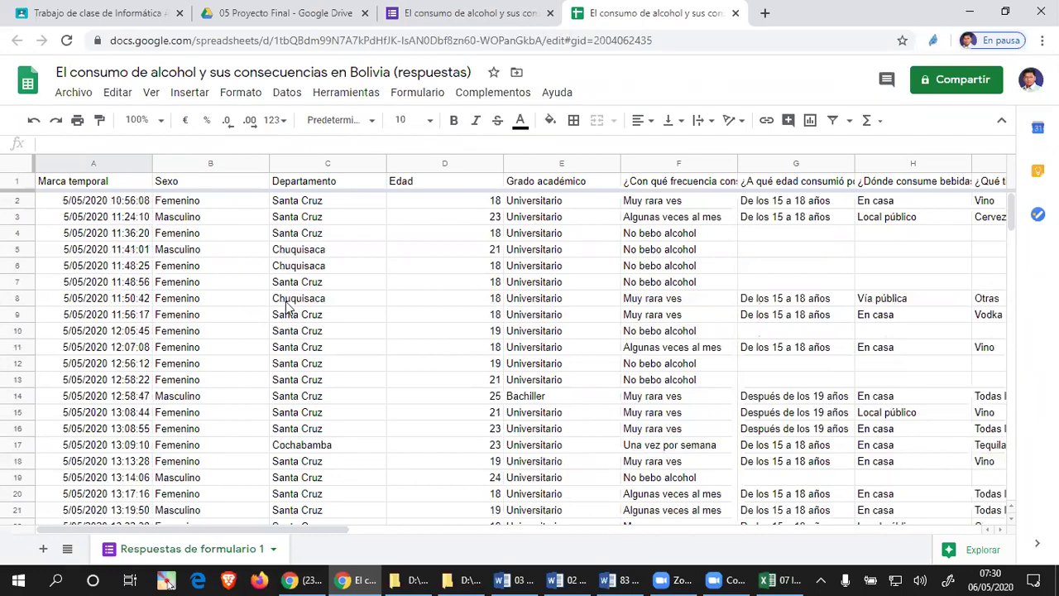
click(612, 332)
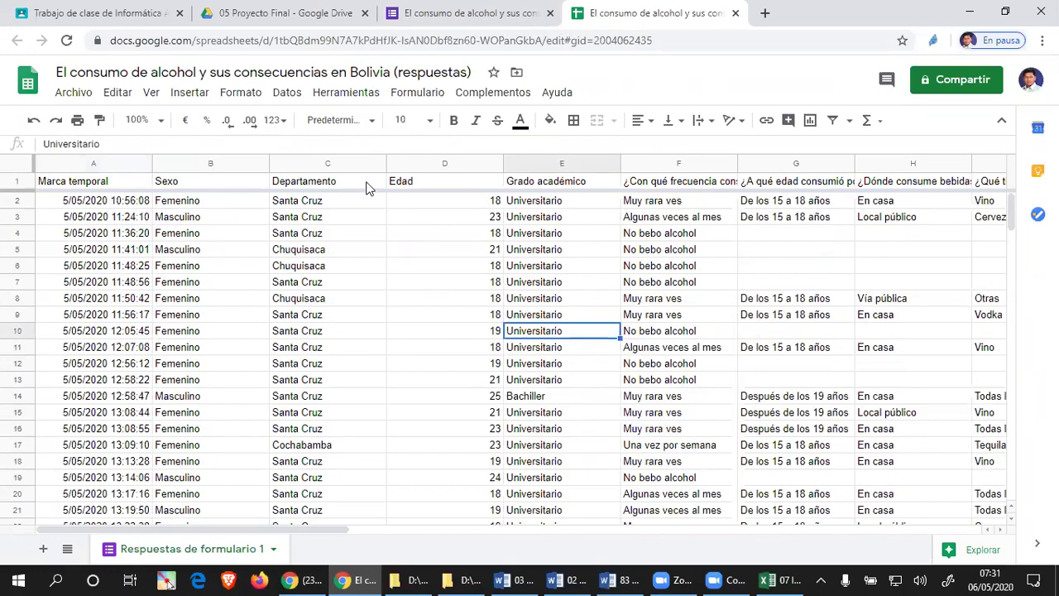
Download the responses spreadsheet as a Microsoft Excel (.xlsx) file into the __Descargas folder, keeping the suggested file name
click(76, 94)
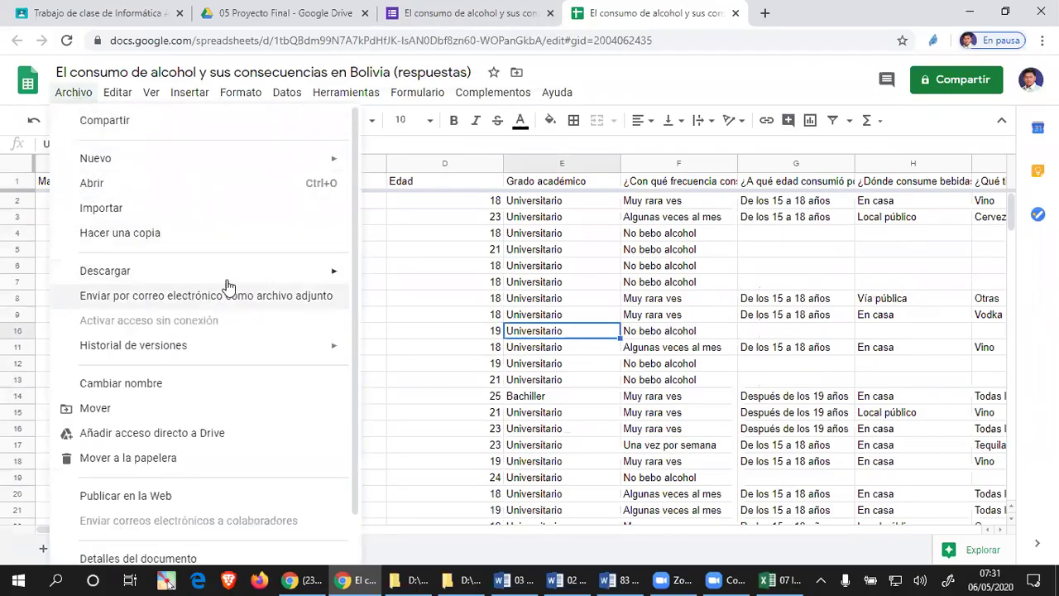
mouse_move(322, 278)
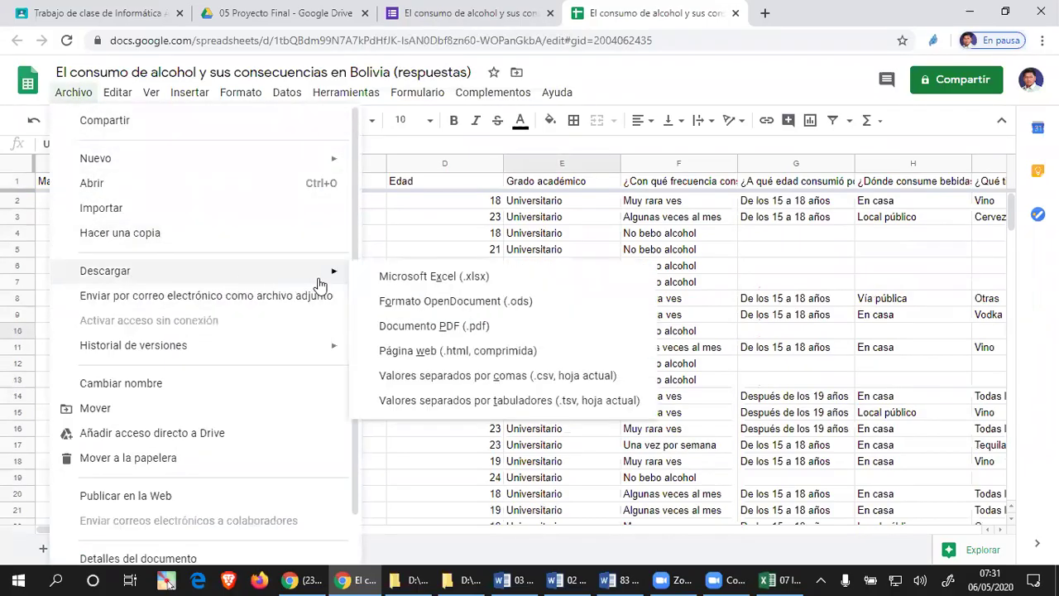
click(459, 281)
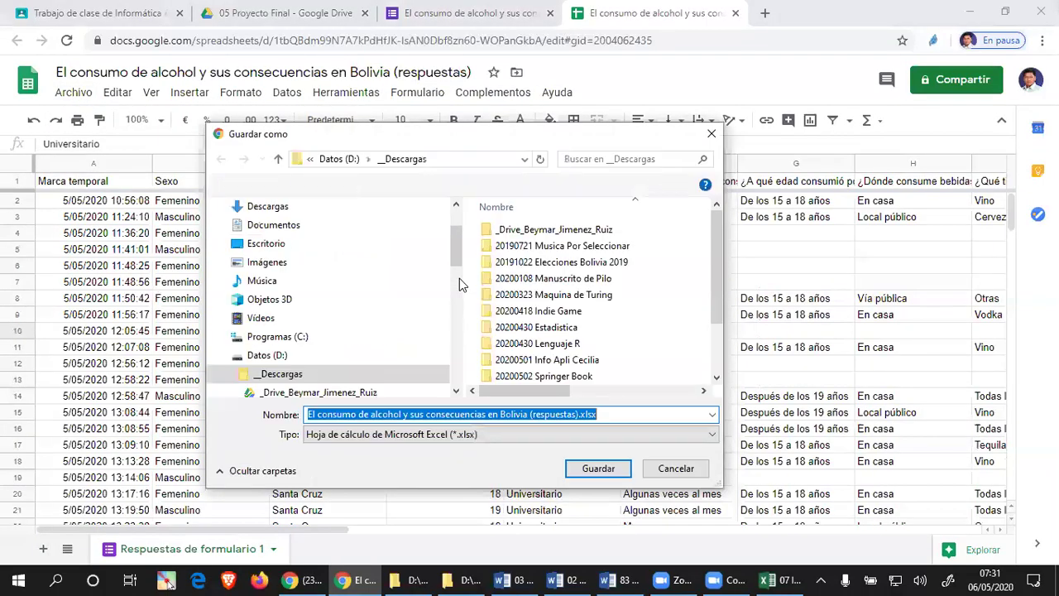
click(597, 468)
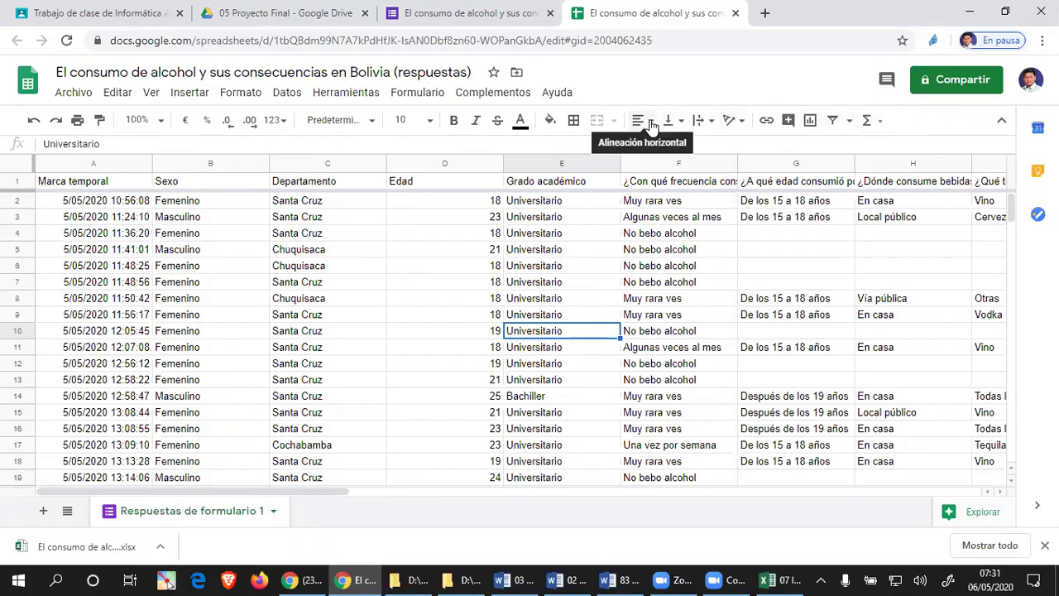
click(286, 93)
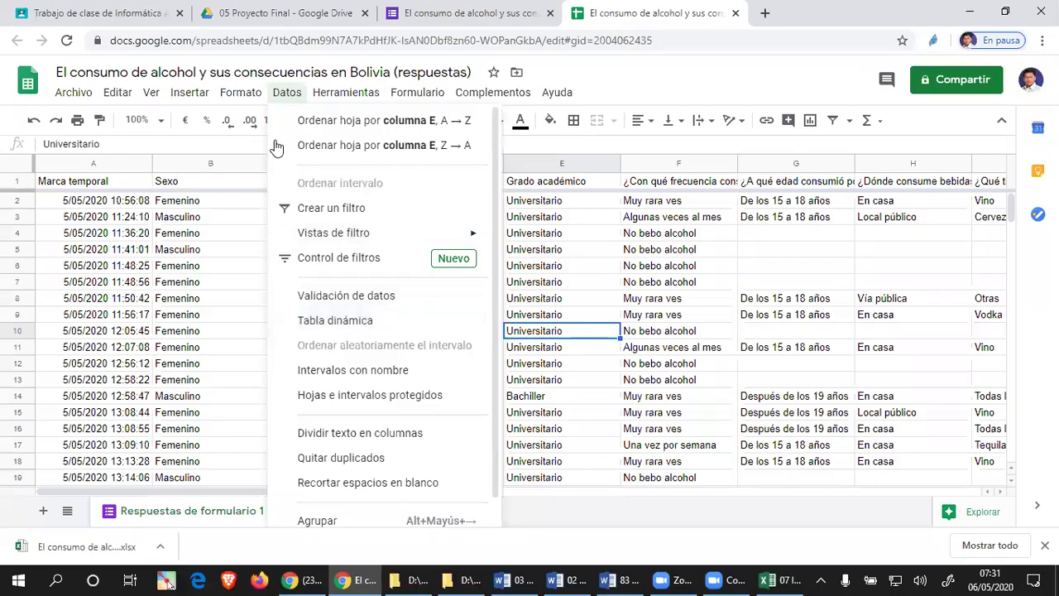
click(149, 283)
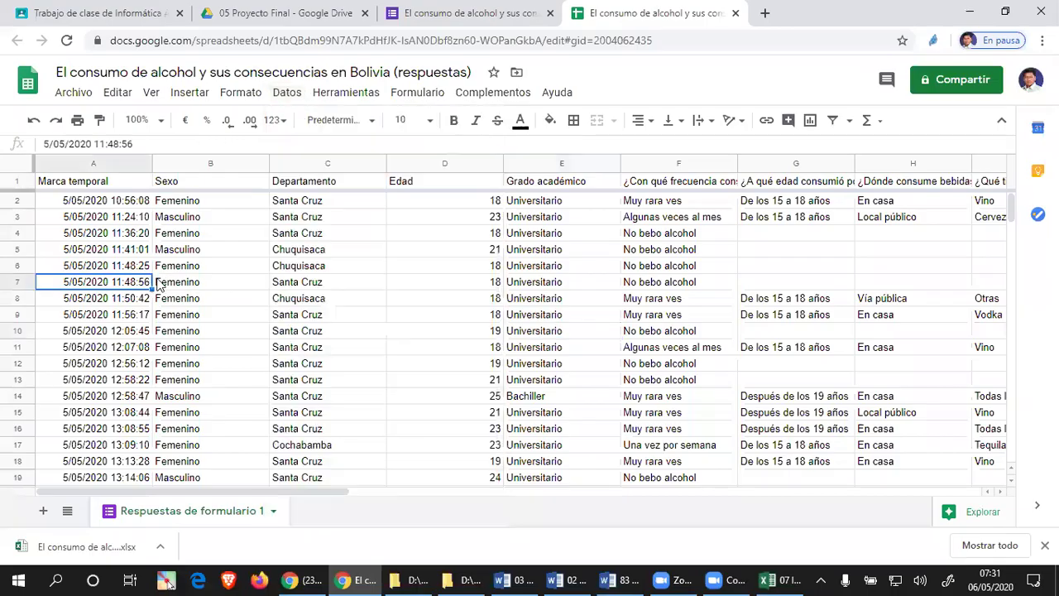
key(Up)
key(Up)
key(Up)
key(Up)
key(Up)
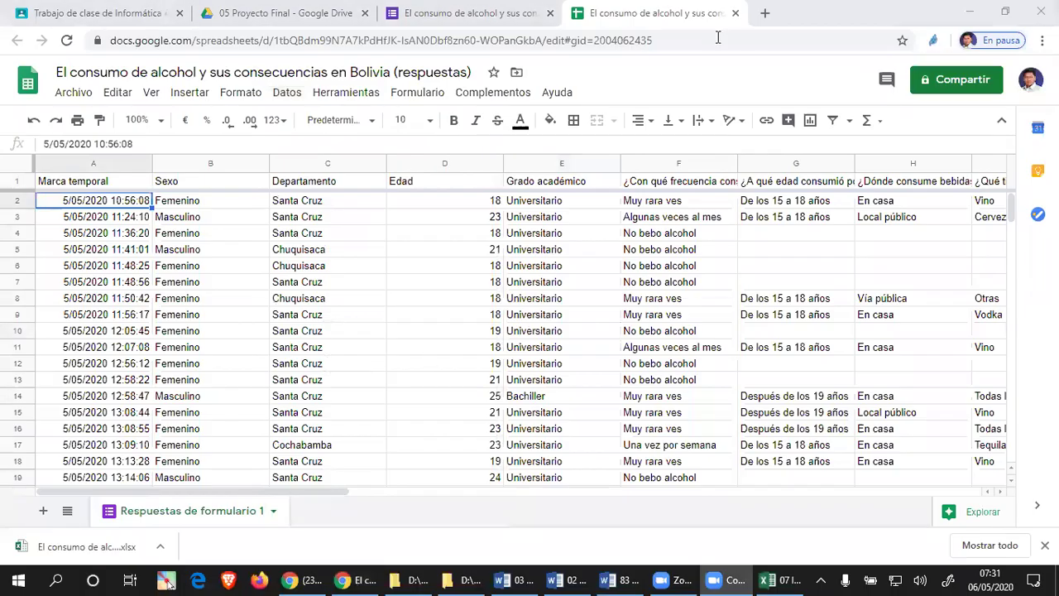
click(225, 312)
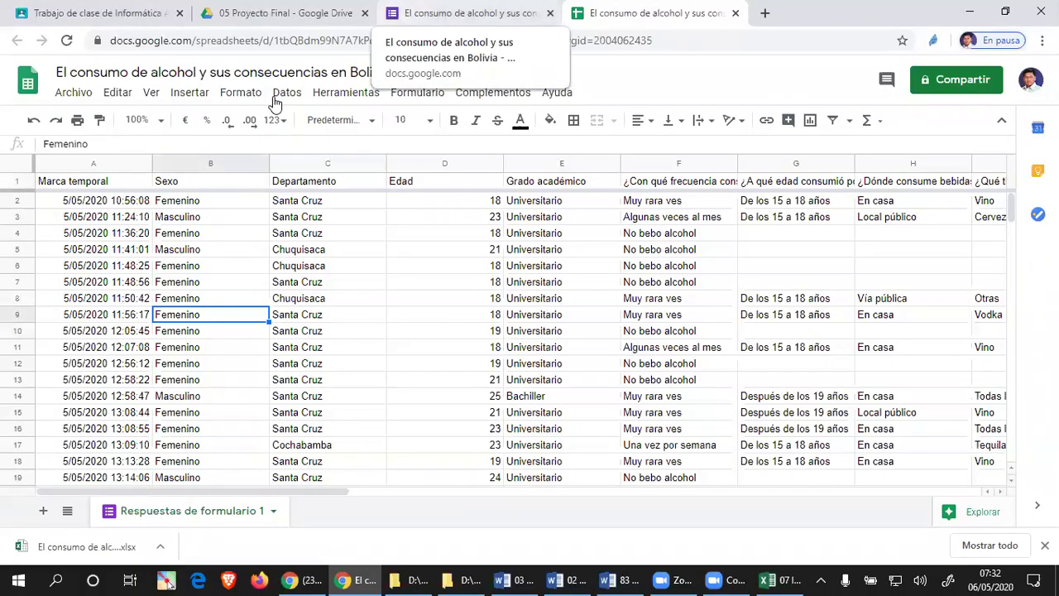
Close the responses spreadsheet and paste the previewed form's link under "Ir a la encuesta:" in the Prácticas SPSS material in Google Classroom
key(ctrl+w)
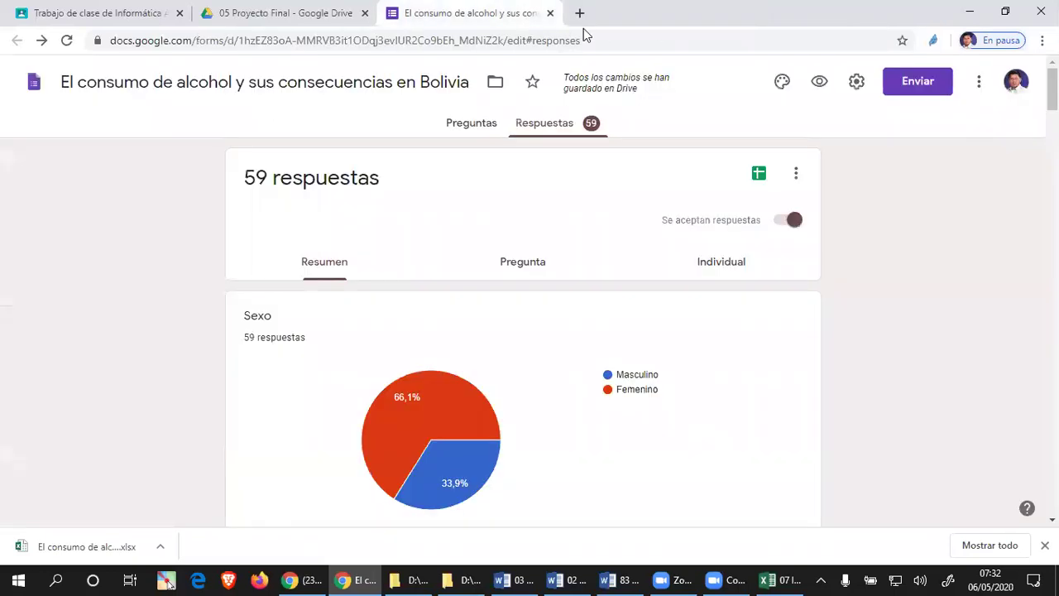
click(804, 93)
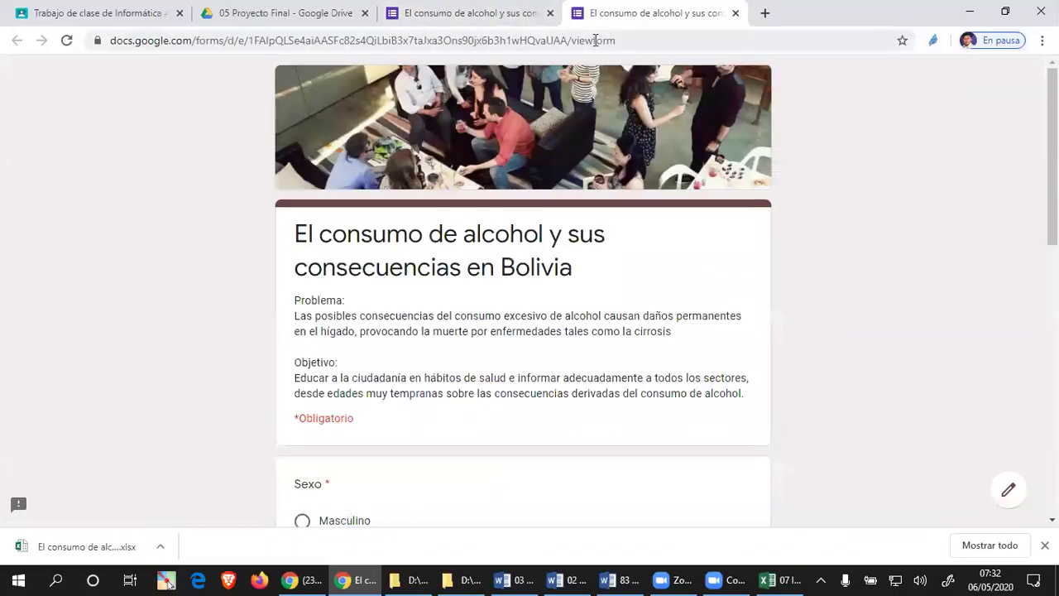
click(598, 40)
key(ctrl+c)
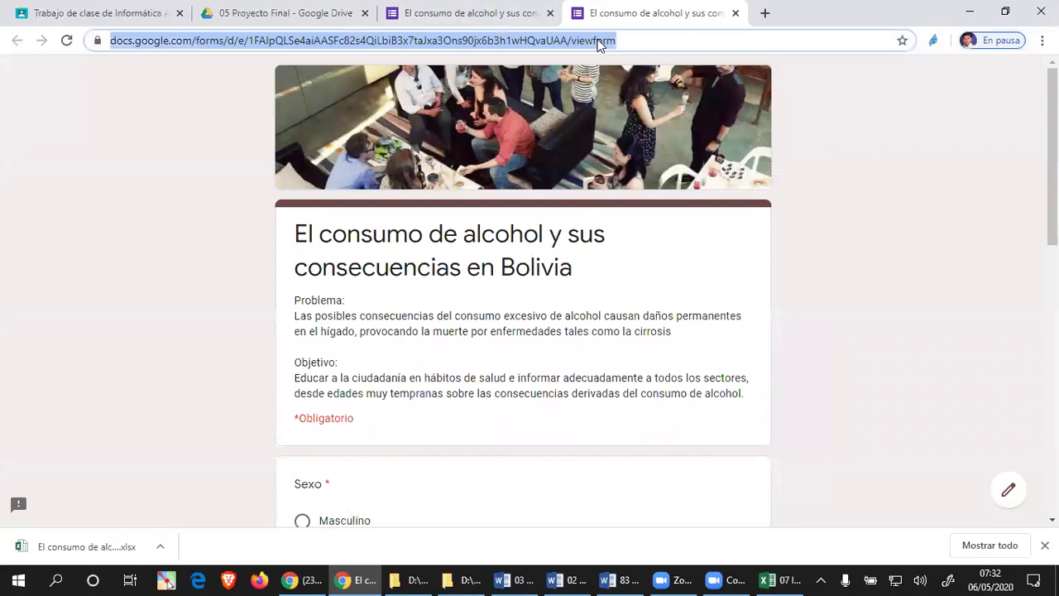
mouse_move(300, 579)
click(175, 8)
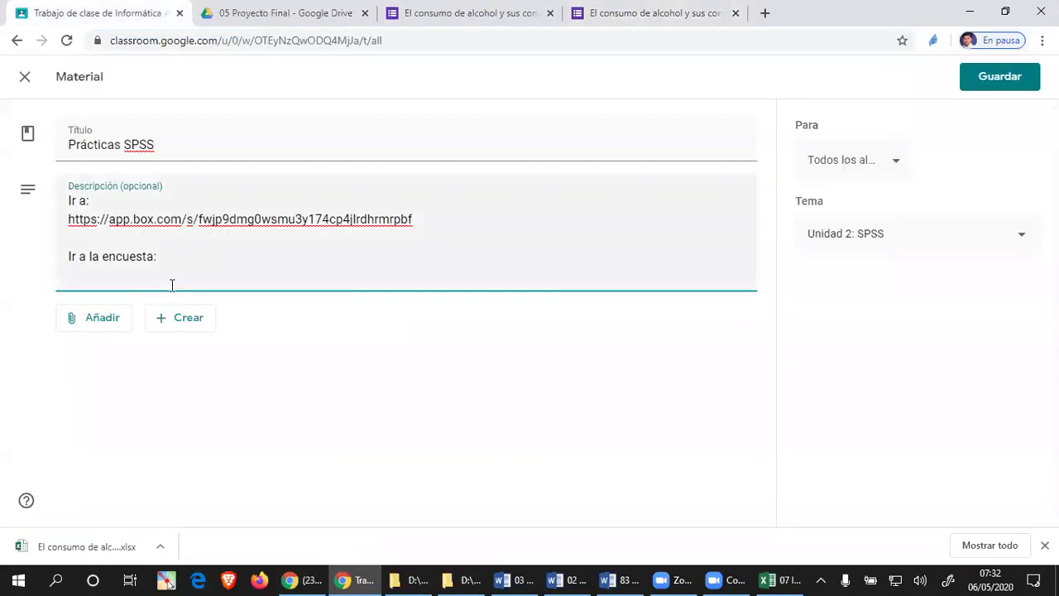
key(ctrl+v)
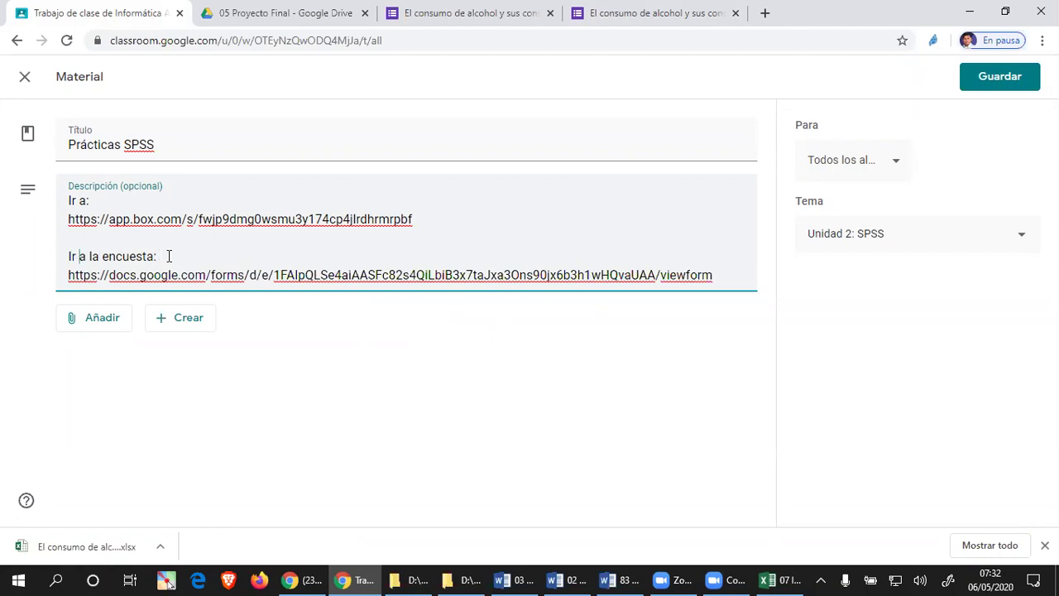
Change the line above the survey link in the material's description to "Llenar la encuesta:"
key(BackSpace)
key(BackSpace)
key(BackSpace)
key(BackSpace)
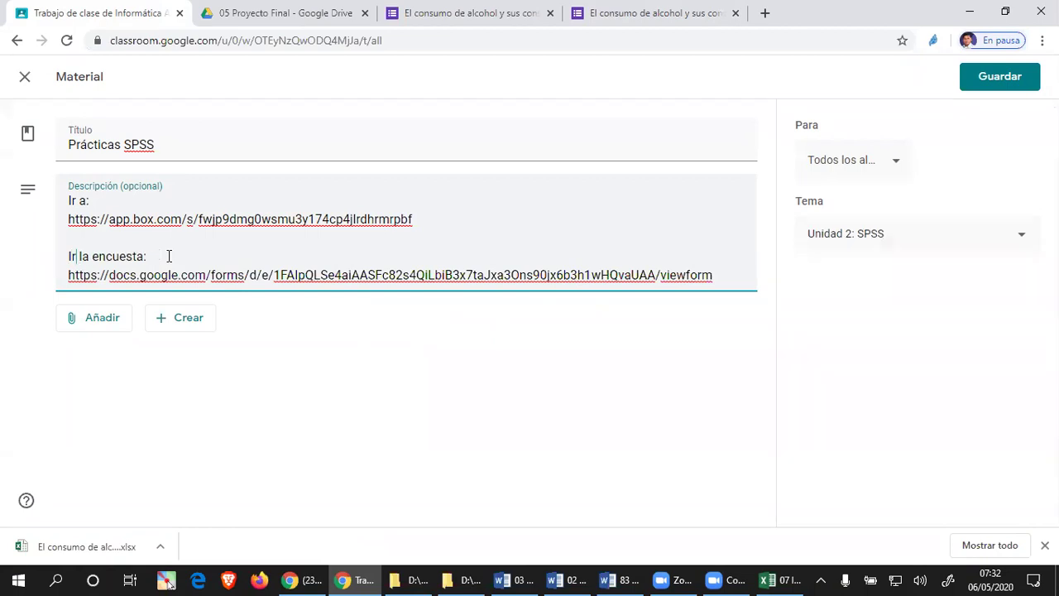
text(Llenar)
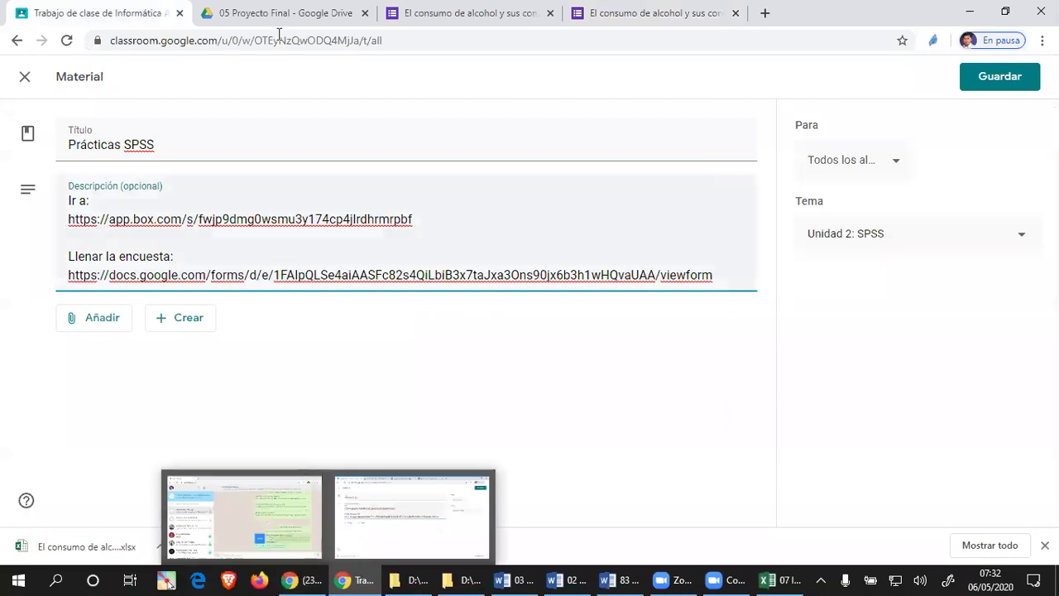
key(ctrl+3)
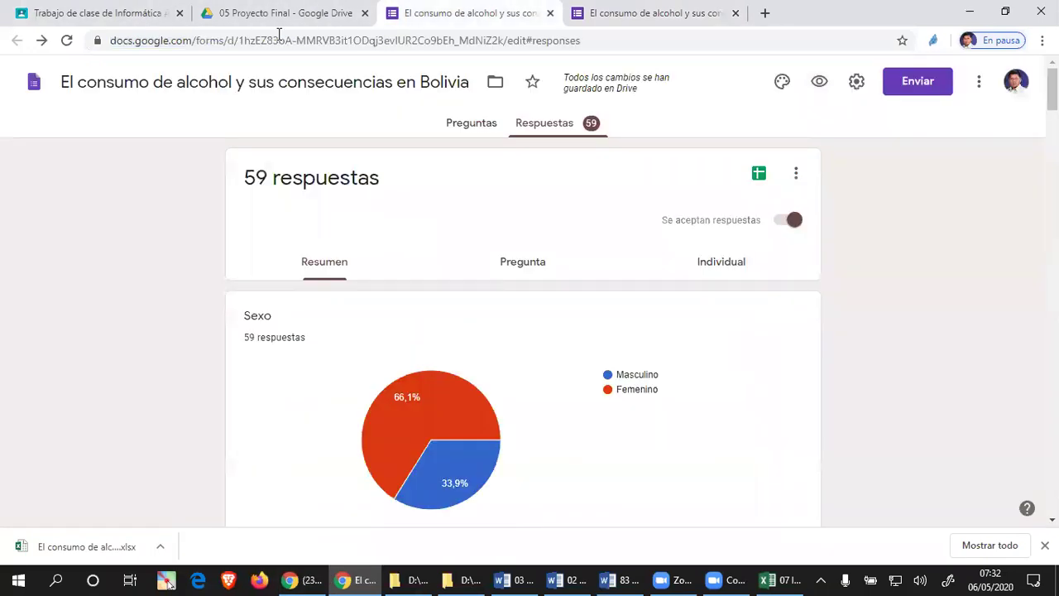
key(ctrl+4)
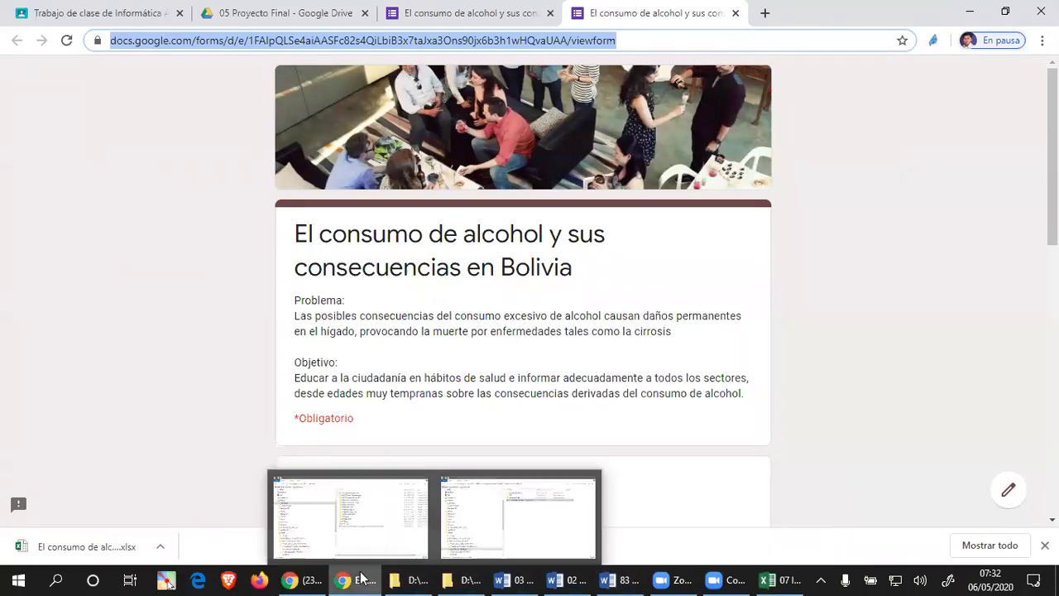
key(ctrl+1)
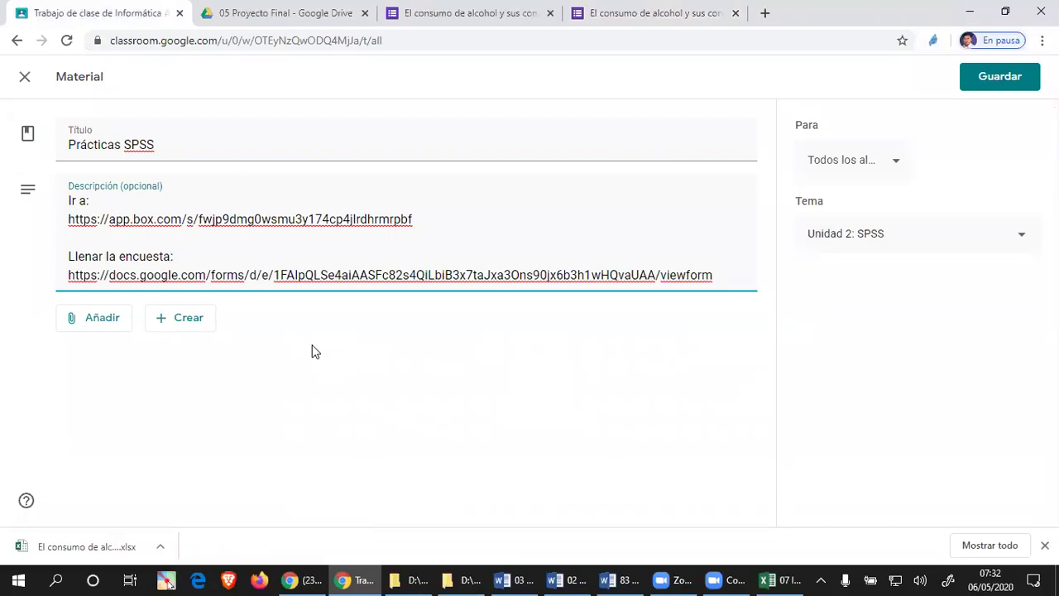
Add "Consumo de alcohol y sus consecuencias en Bolivia" after "Llenar la encuesta:" in the material's description and save the material
text(: Consumo de alcohol y sus consecuencias en)
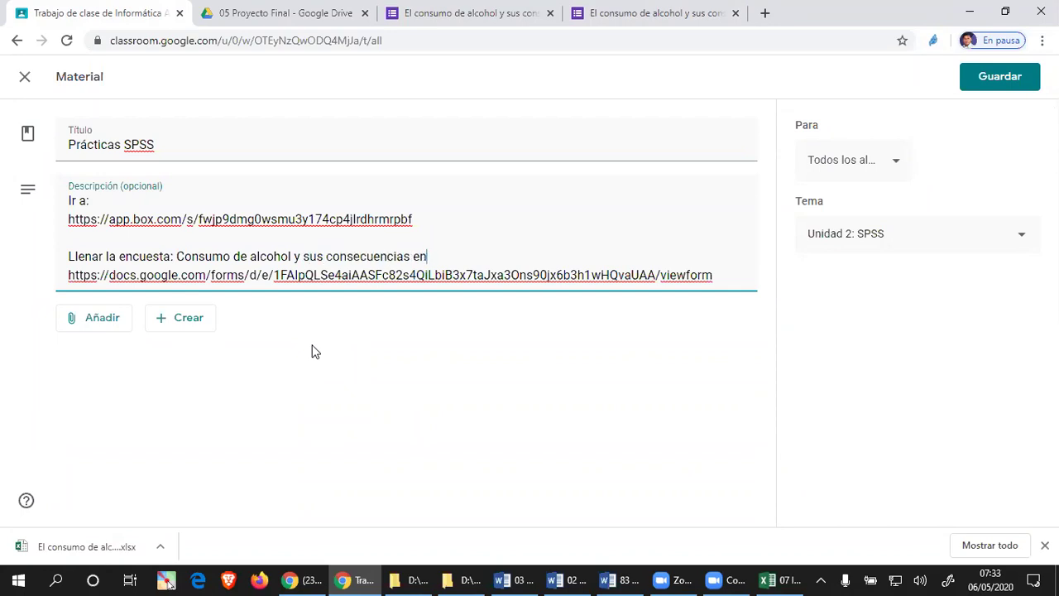
text( Bolivia)
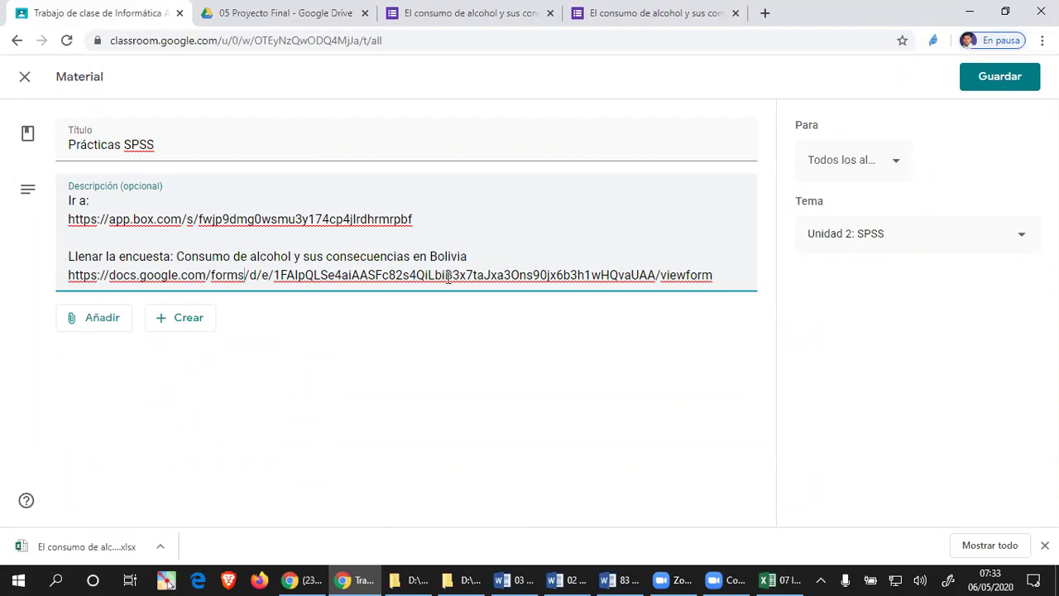
click(995, 83)
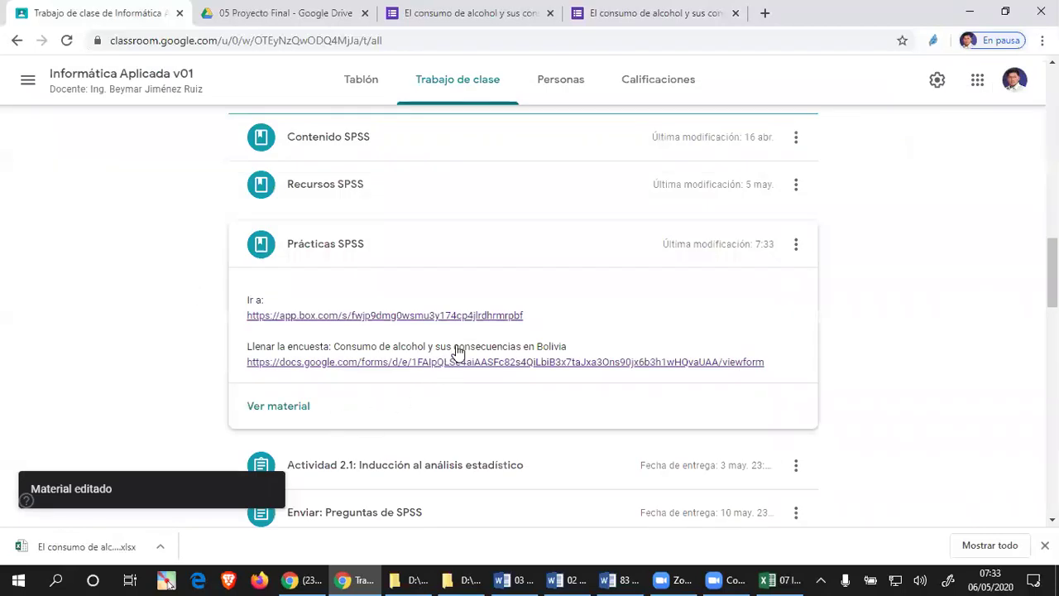
Open the survey link from the saved Prácticas SPSS material, look over the form's first questions and close it again
click(480, 363)
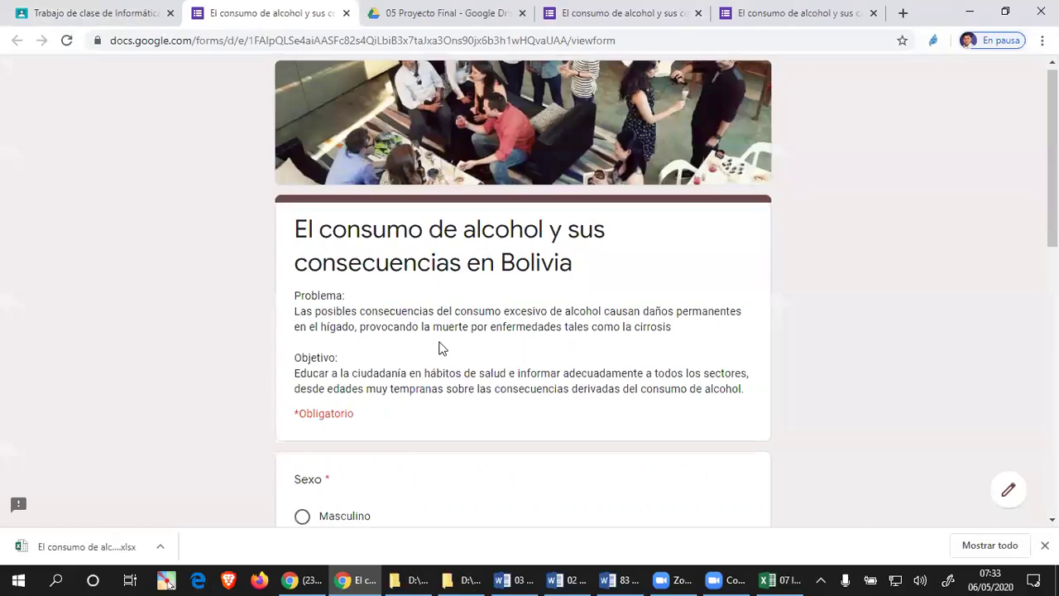
scroll(439, 348, down, 8)
scroll(435, 336, up, 4)
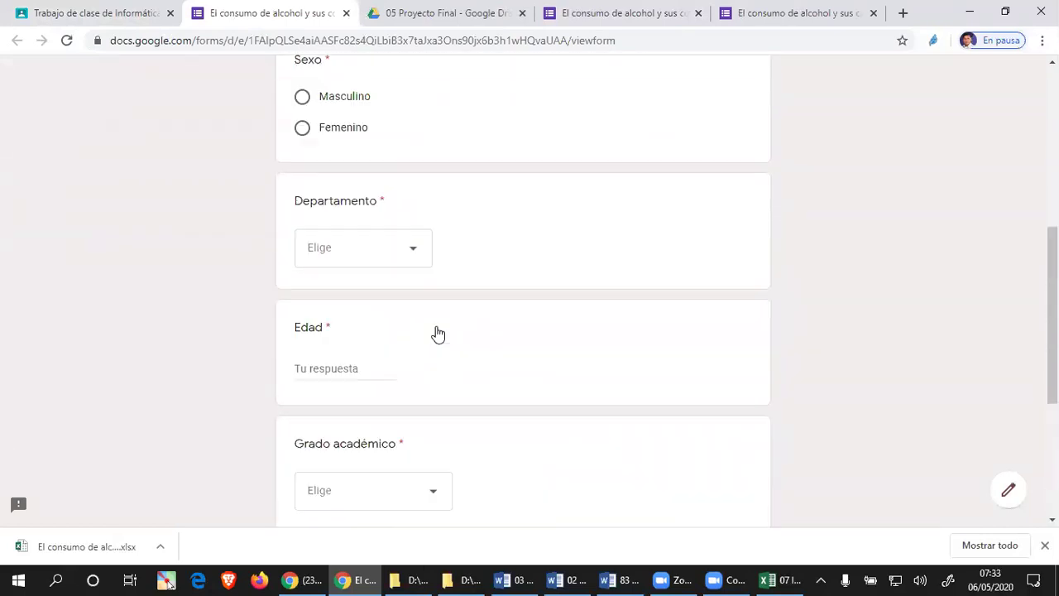
scroll(438, 334, up, 5)
click(345, 13)
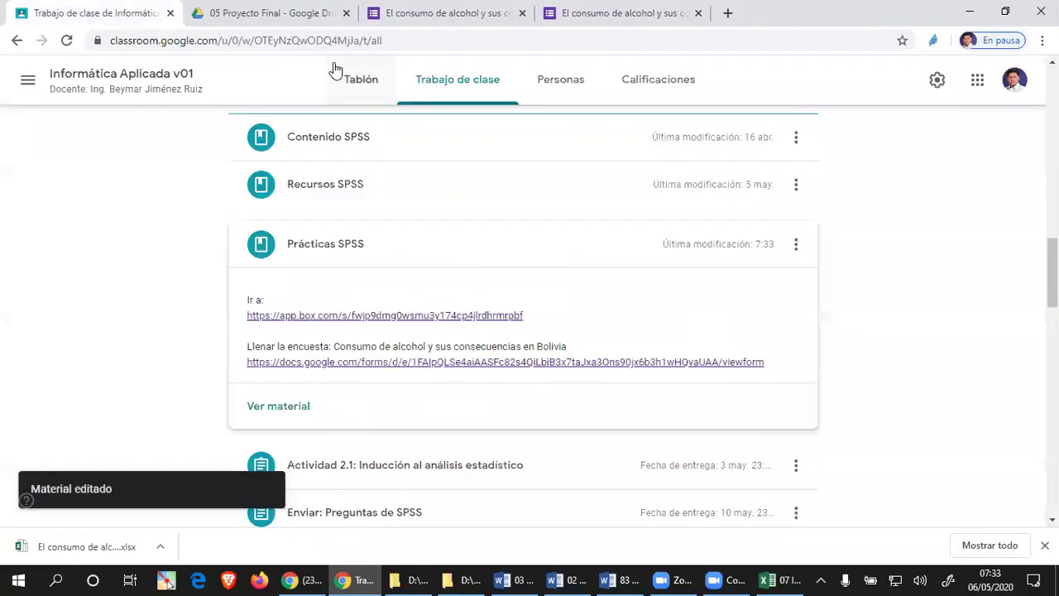
Close the survey's preview and return to the response summary in the form editor
click(447, 25)
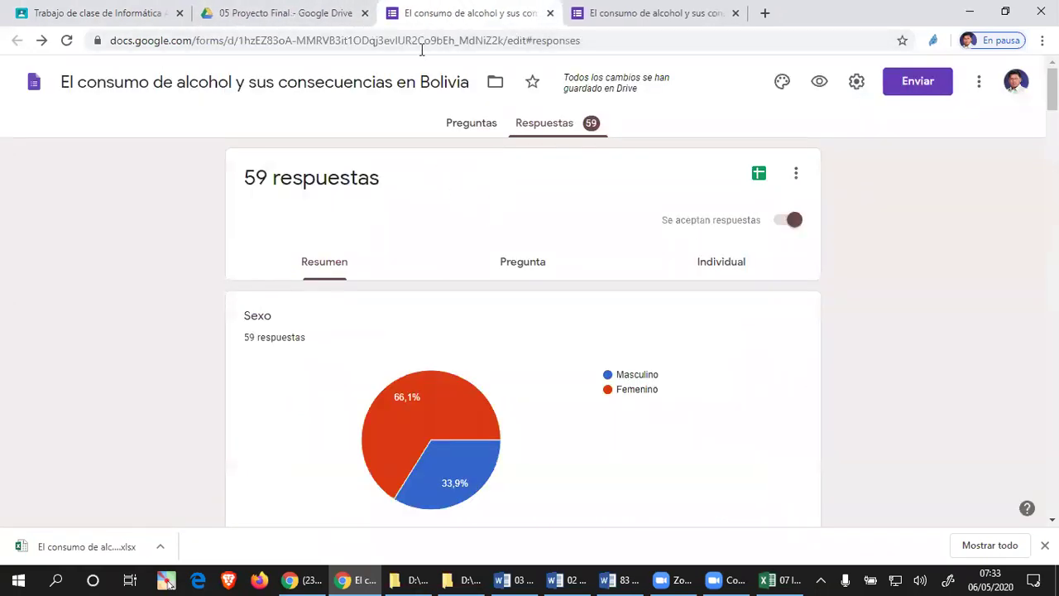
click(619, 26)
click(608, 42)
right_click(612, 25)
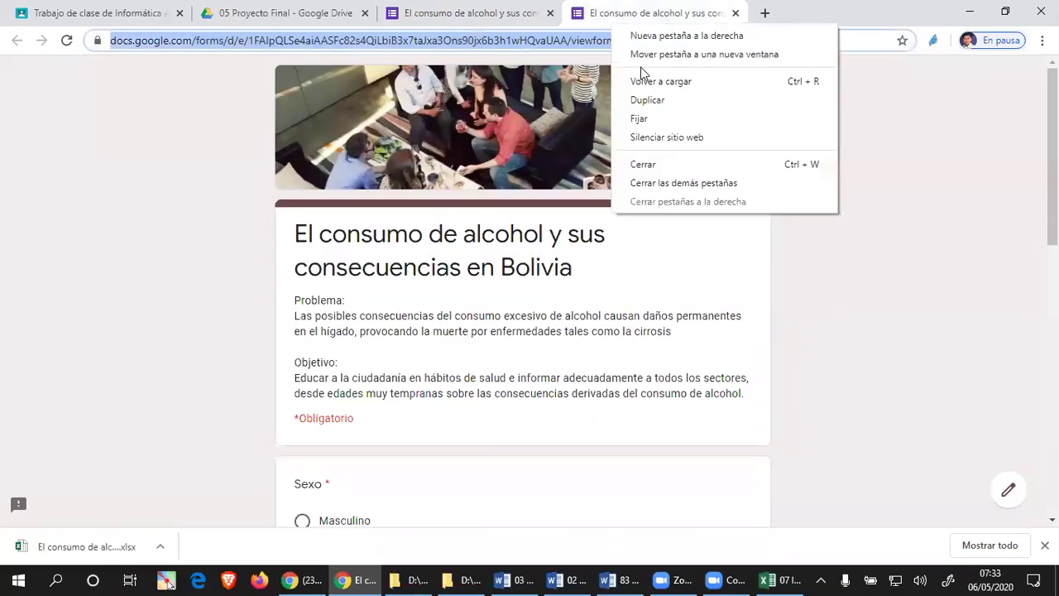
click(668, 166)
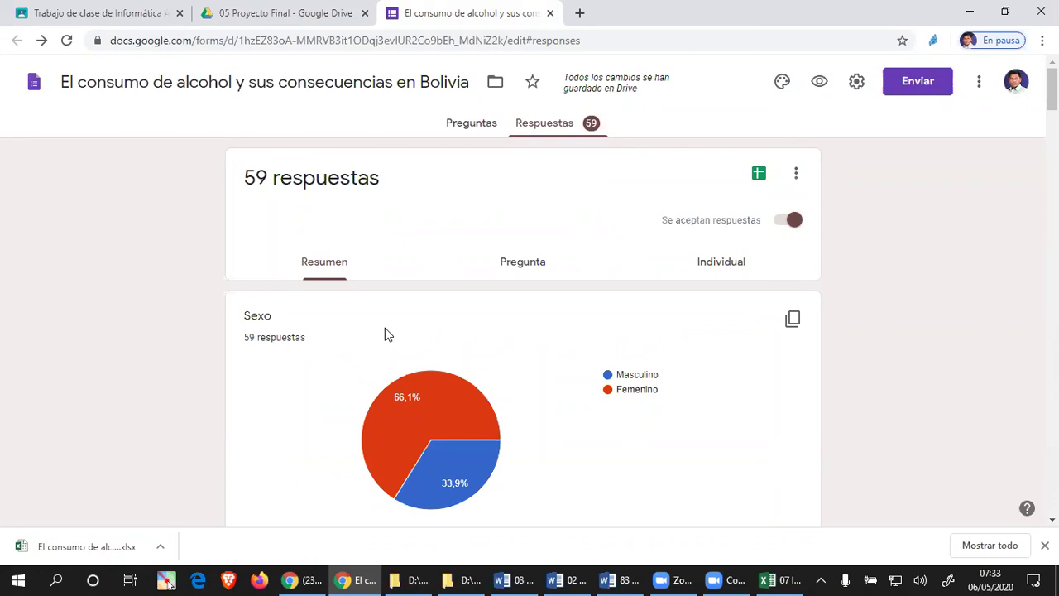
Examine the response summary charts from Sexo to the final question on car accidents and return to the first chart
scroll(385, 333, down, 2)
scroll(383, 334, down, 2)
scroll(661, 335, down, 1)
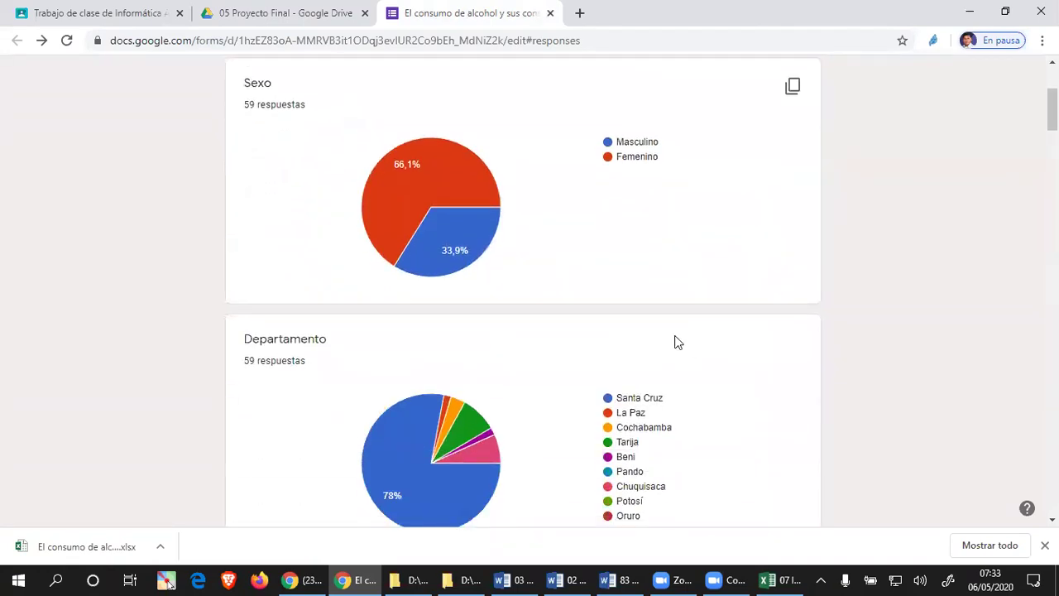
scroll(676, 313, down, 1)
scroll(830, 326, down, 1)
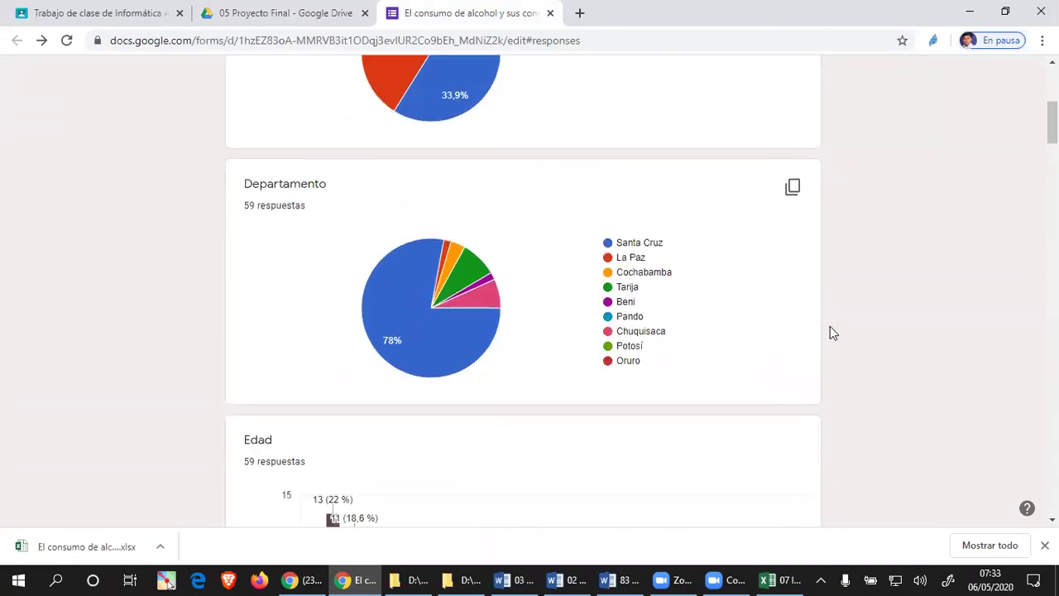
scroll(860, 327, down, 3)
scroll(860, 331, down, 3)
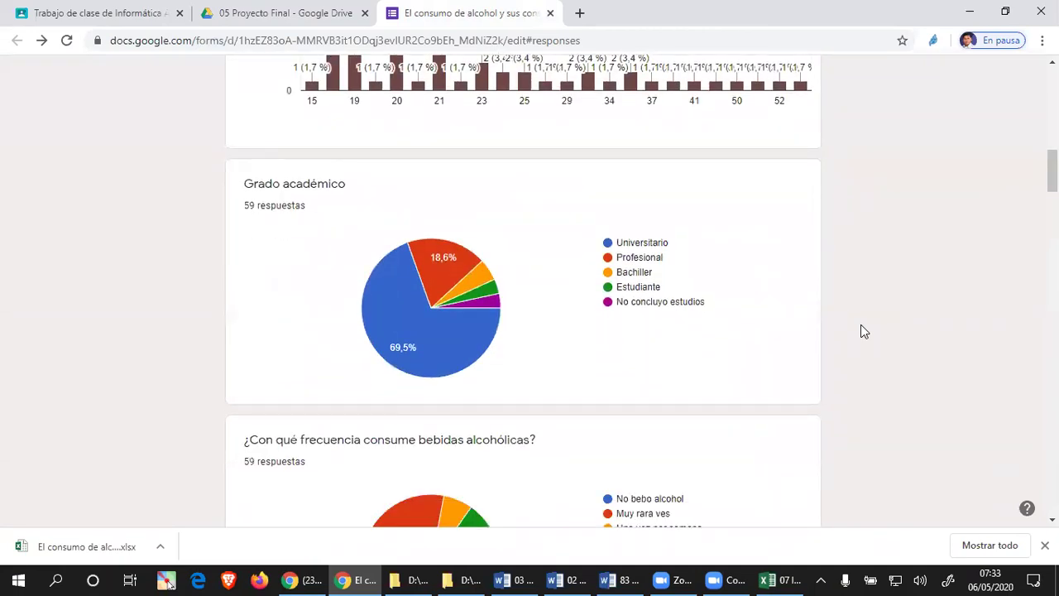
scroll(860, 331, down, 1)
scroll(860, 333, down, 3)
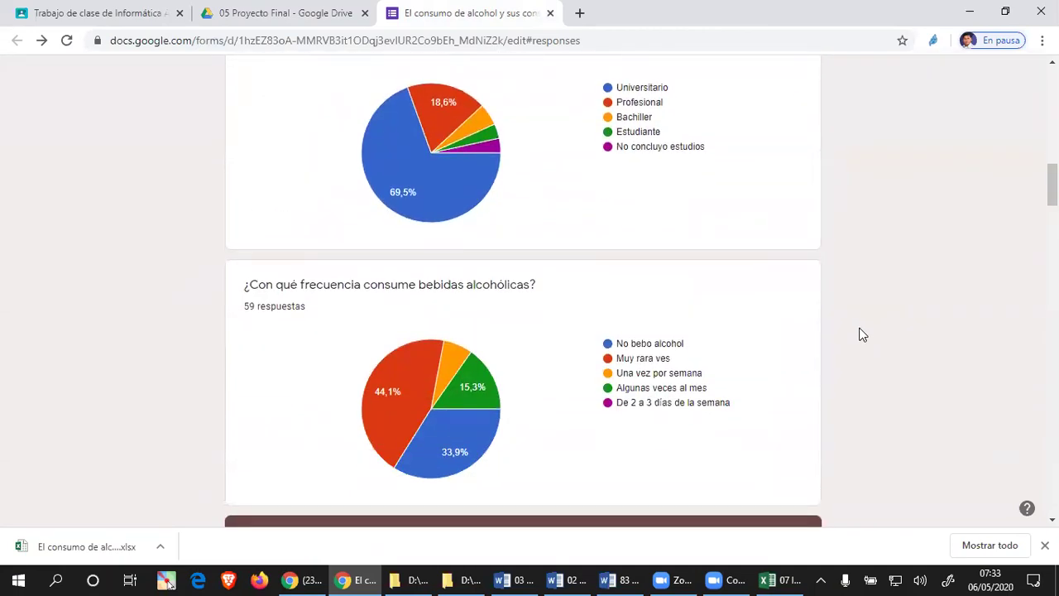
scroll(861, 334, down, 4)
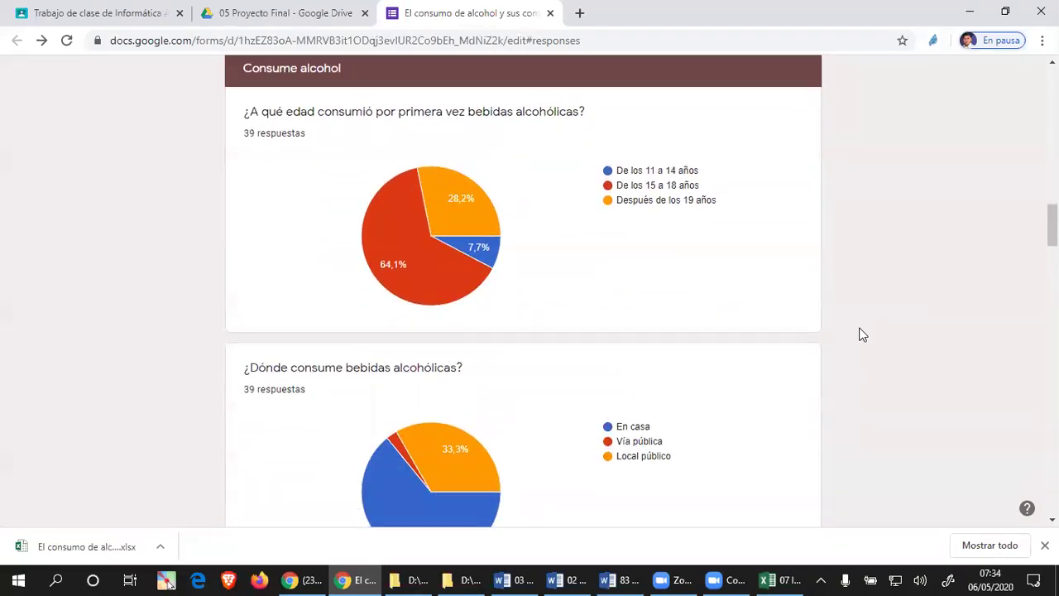
scroll(862, 335, down, 4)
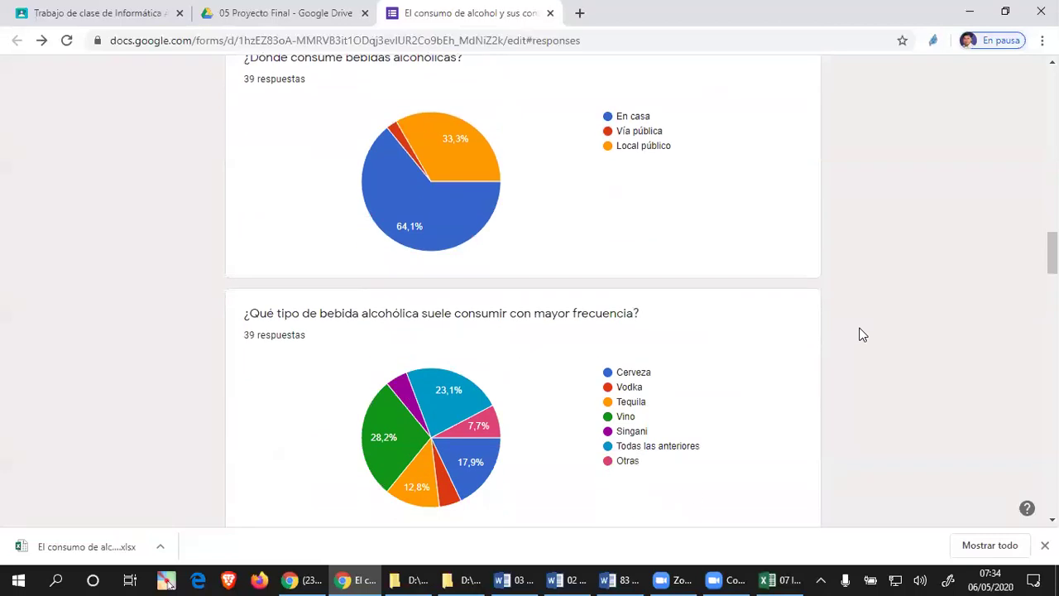
scroll(862, 334, down, 2)
scroll(862, 334, down, 3)
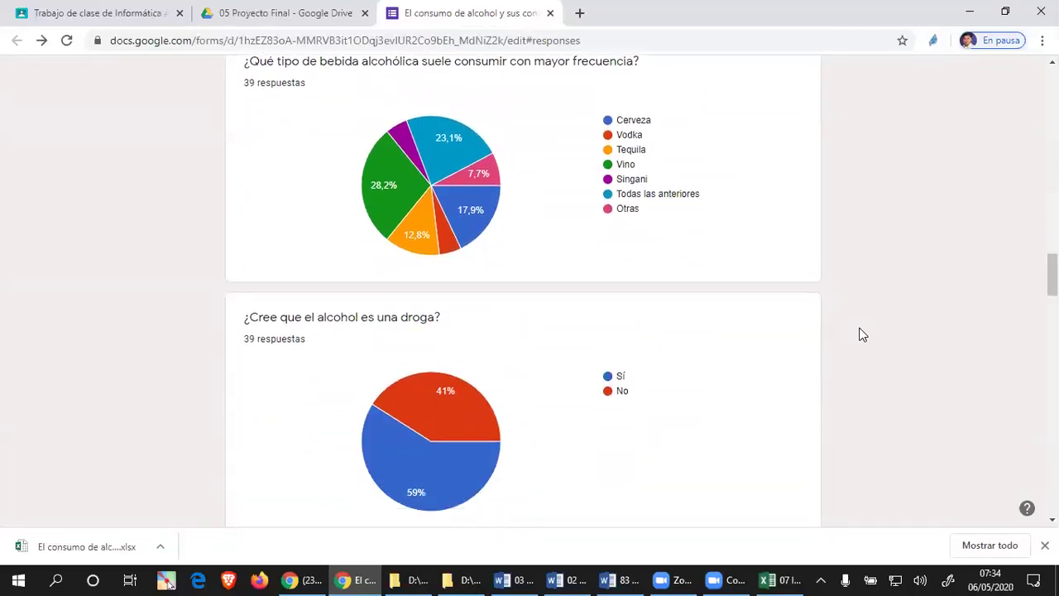
scroll(862, 334, down, 1)
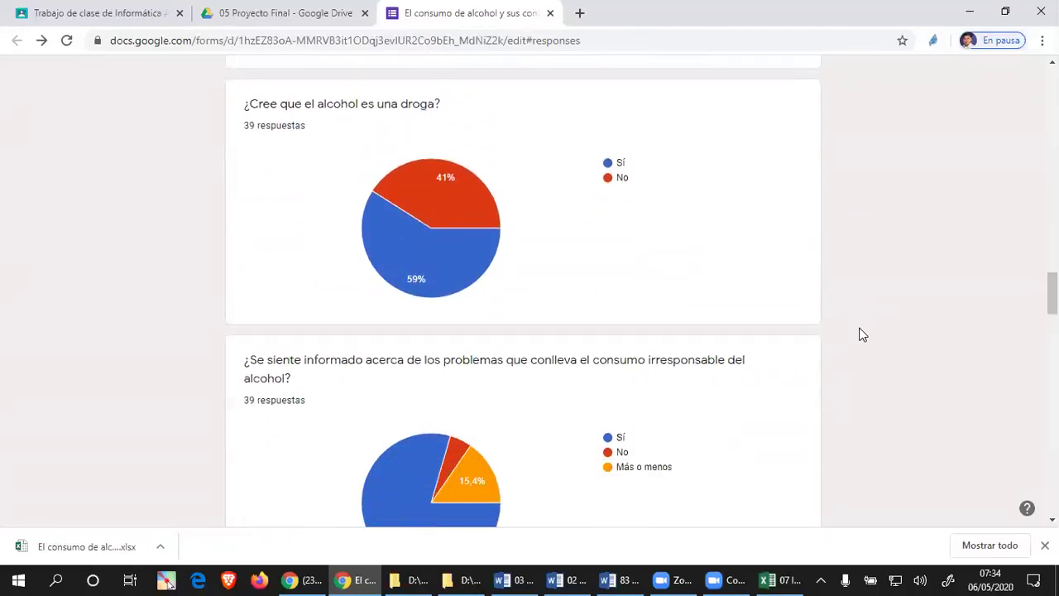
scroll(862, 334, down, 4)
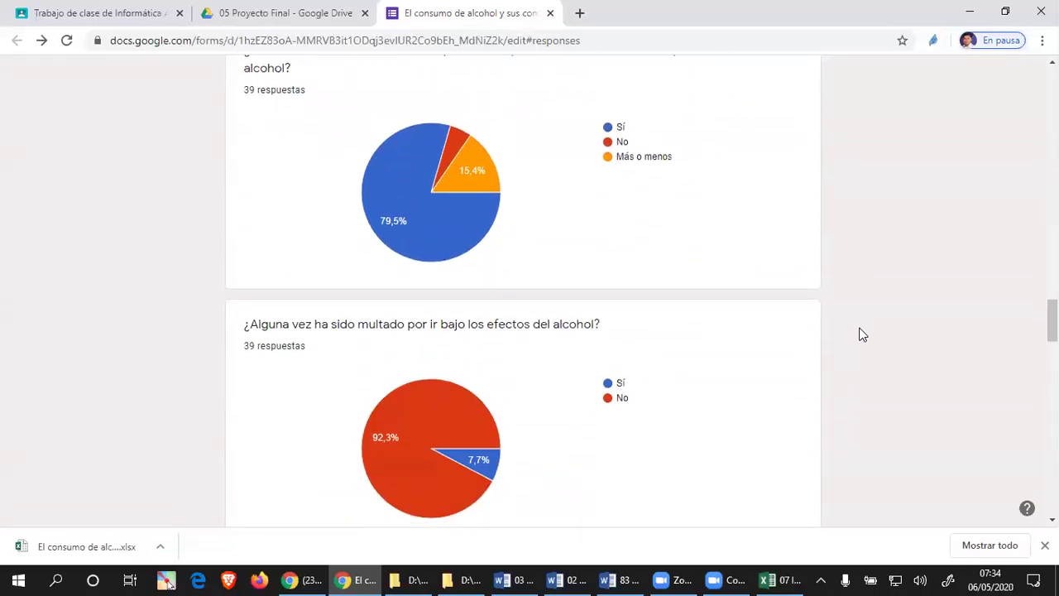
scroll(862, 334, down, 2)
scroll(861, 335, down, 1)
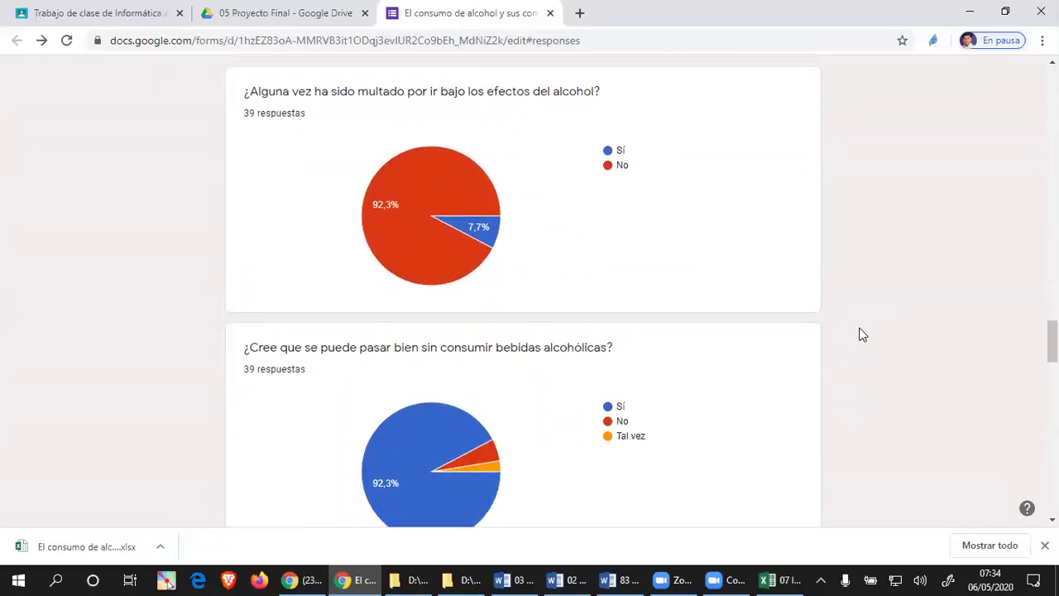
scroll(862, 334, down, 4)
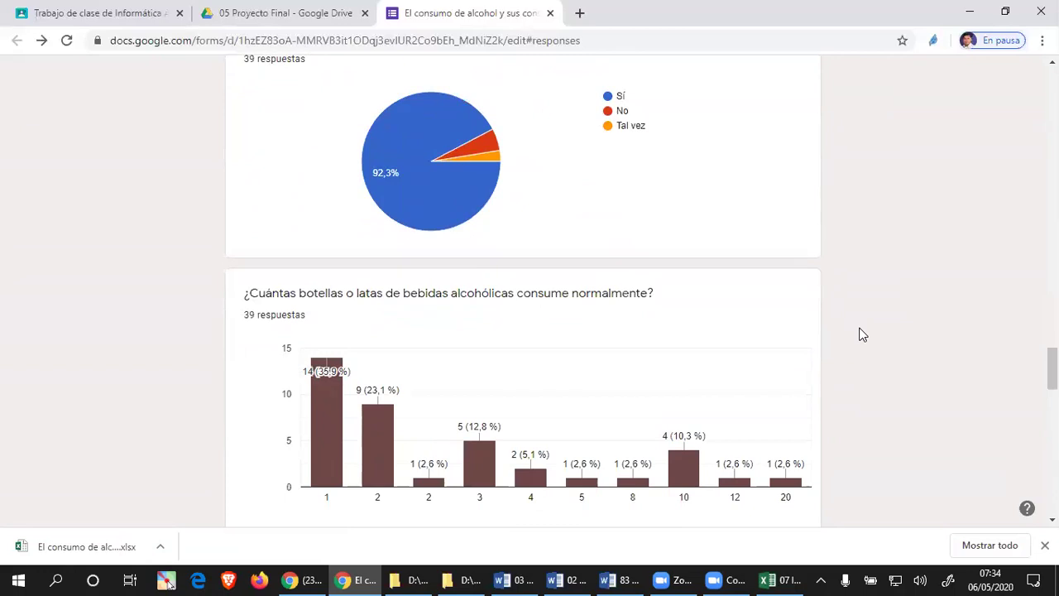
scroll(862, 334, down, 7)
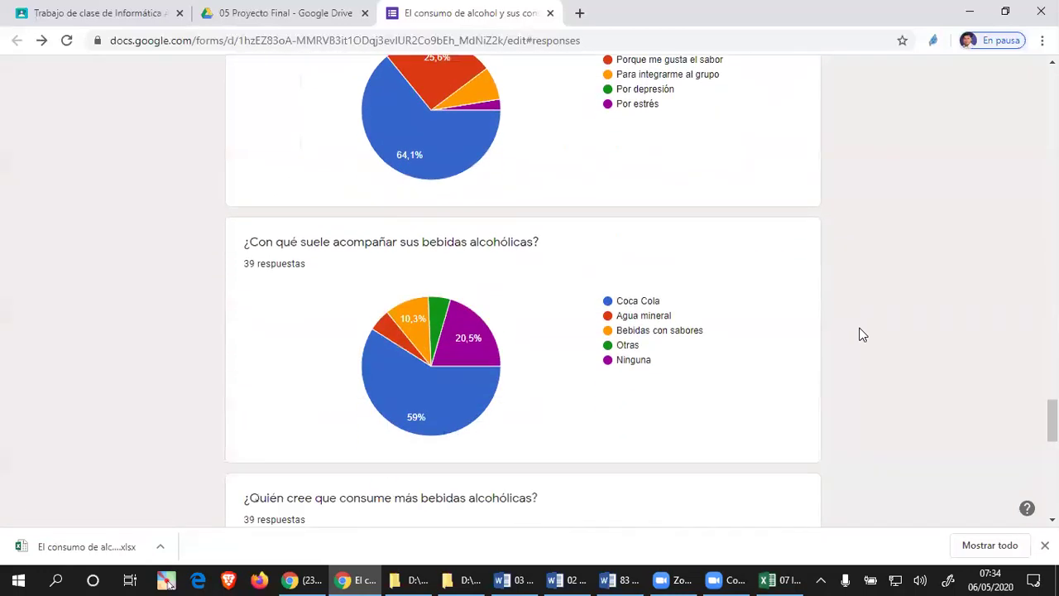
scroll(862, 334, down, 5)
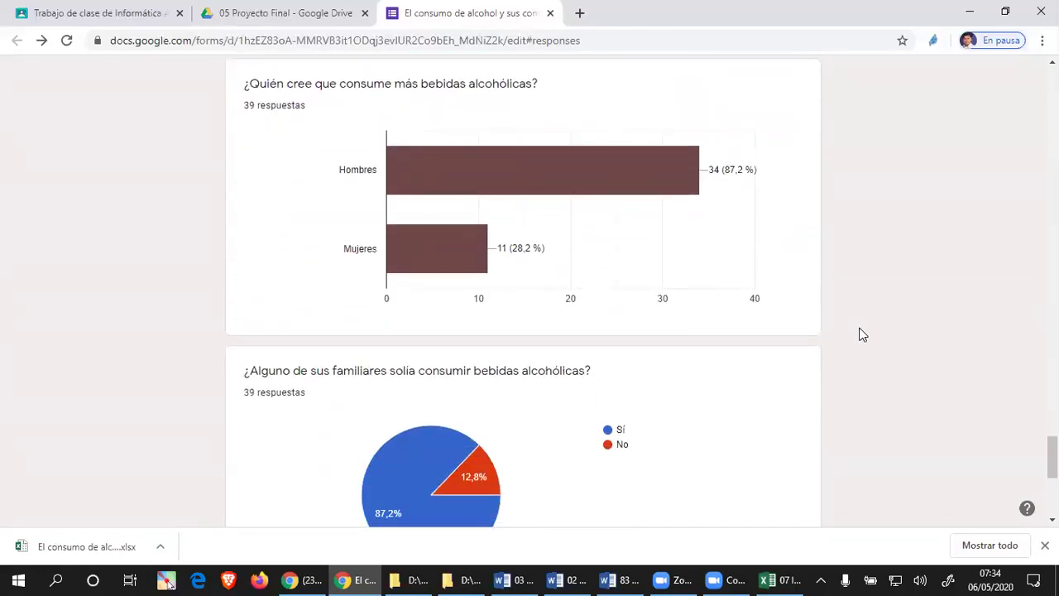
scroll(862, 334, down, 4)
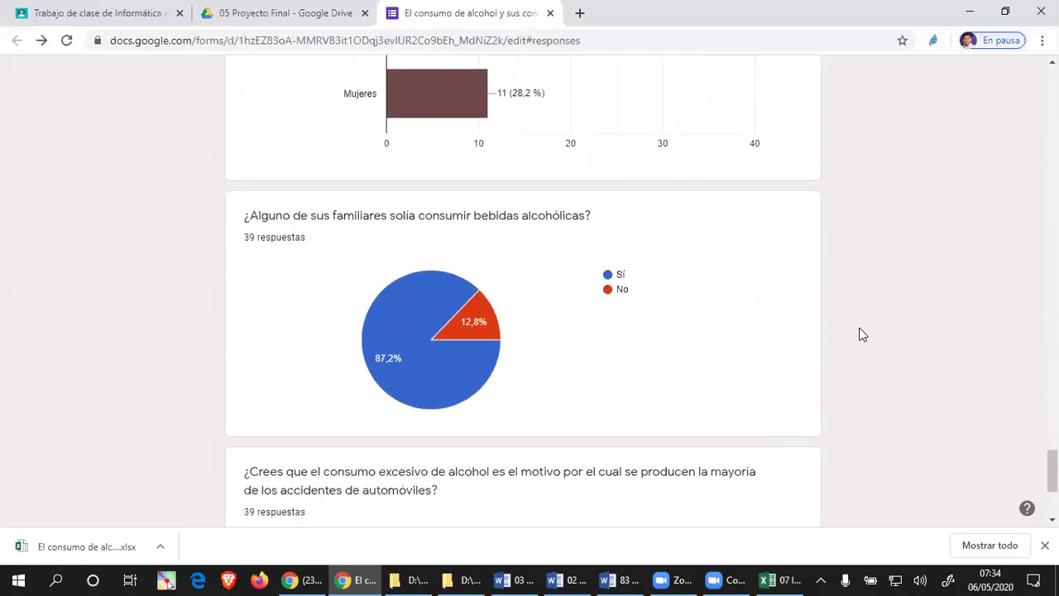
scroll(862, 334, down, 1)
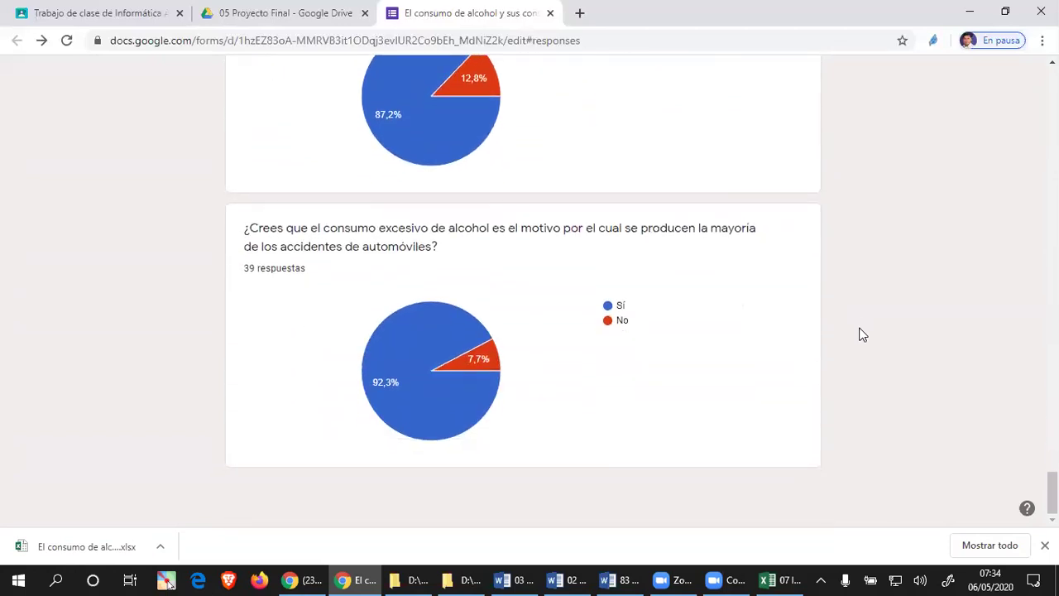
scroll(862, 334, up, 10)
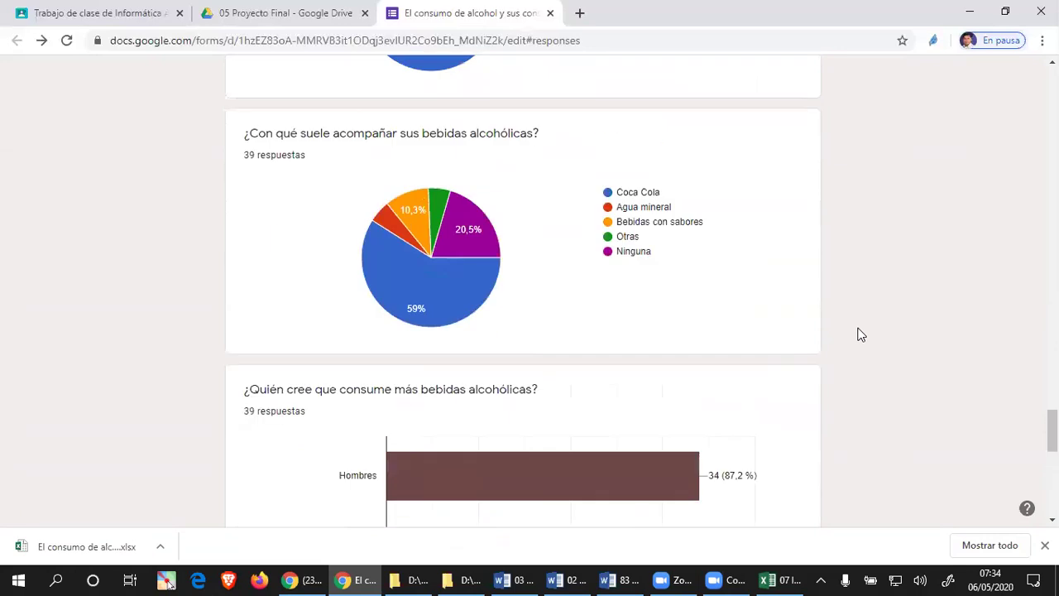
scroll(858, 334, up, 18)
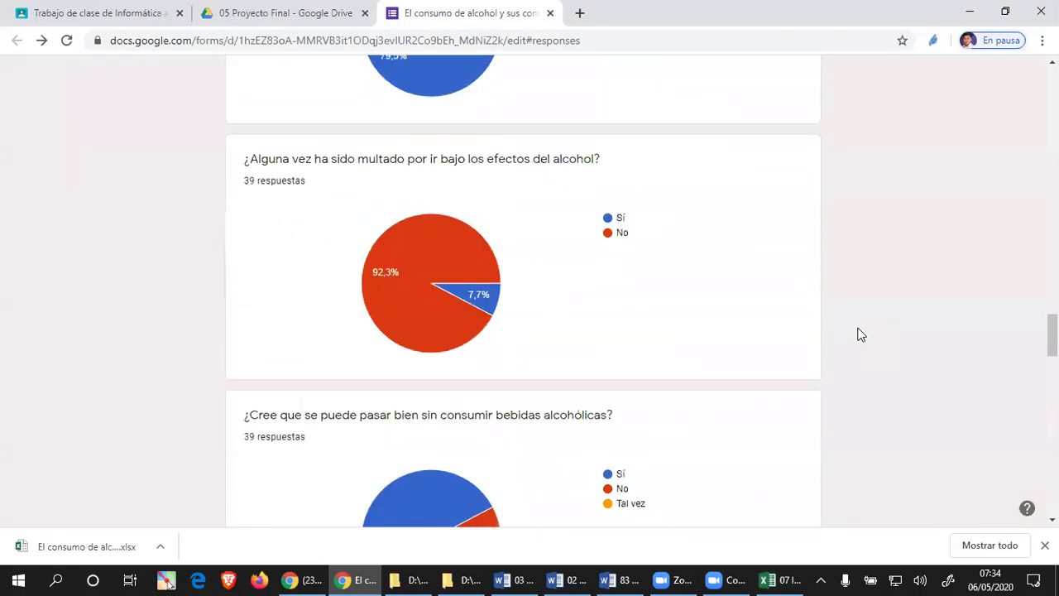
scroll(858, 334, up, 20)
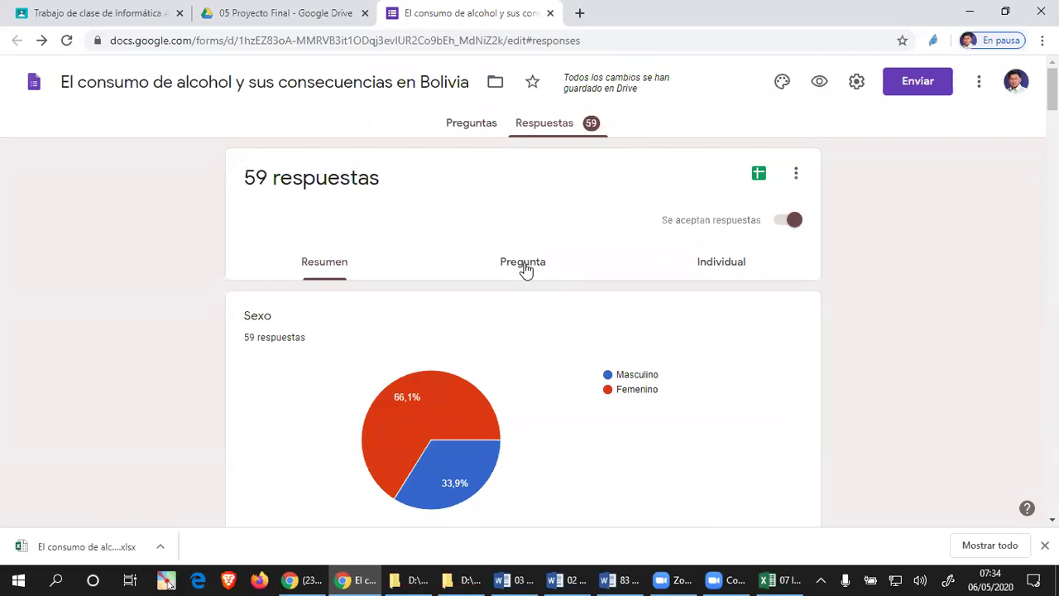
Show the responses by question and look over the answers grouped under Sexo
click(521, 263)
scroll(573, 267, down, 2)
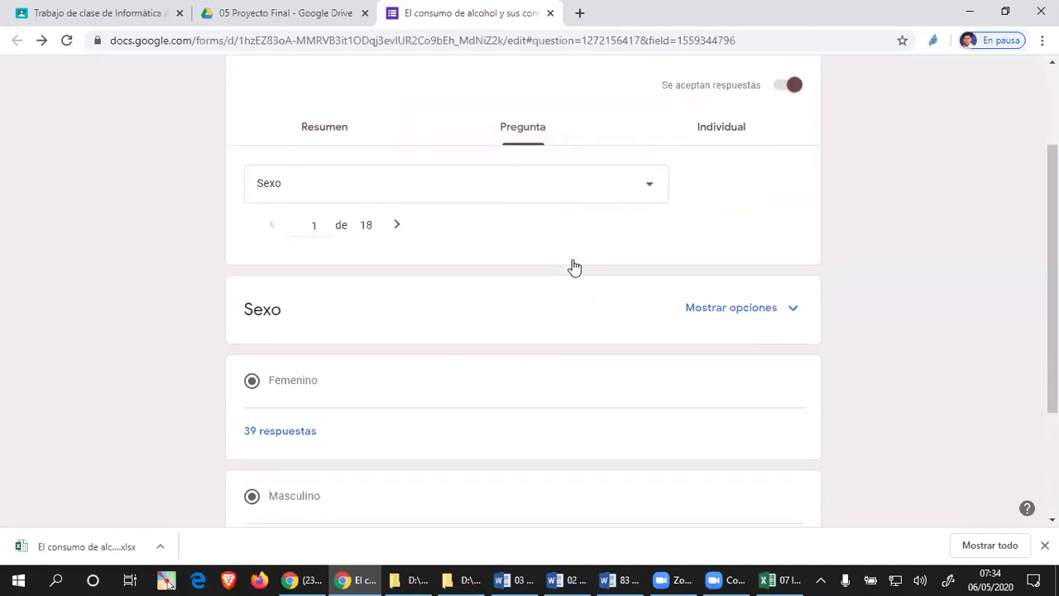
scroll(574, 267, down, 2)
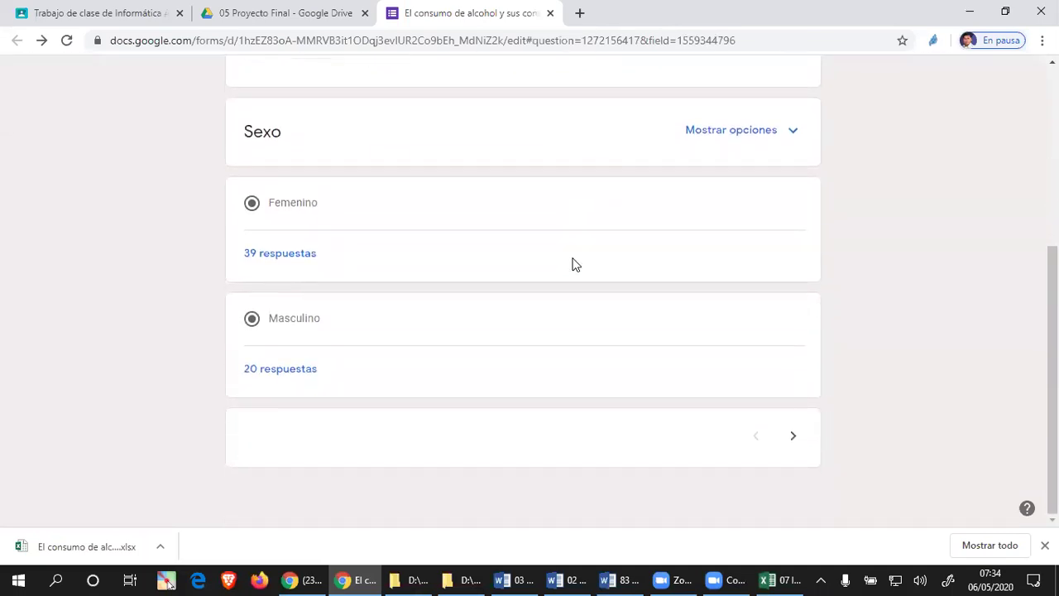
scroll(575, 264, up, 5)
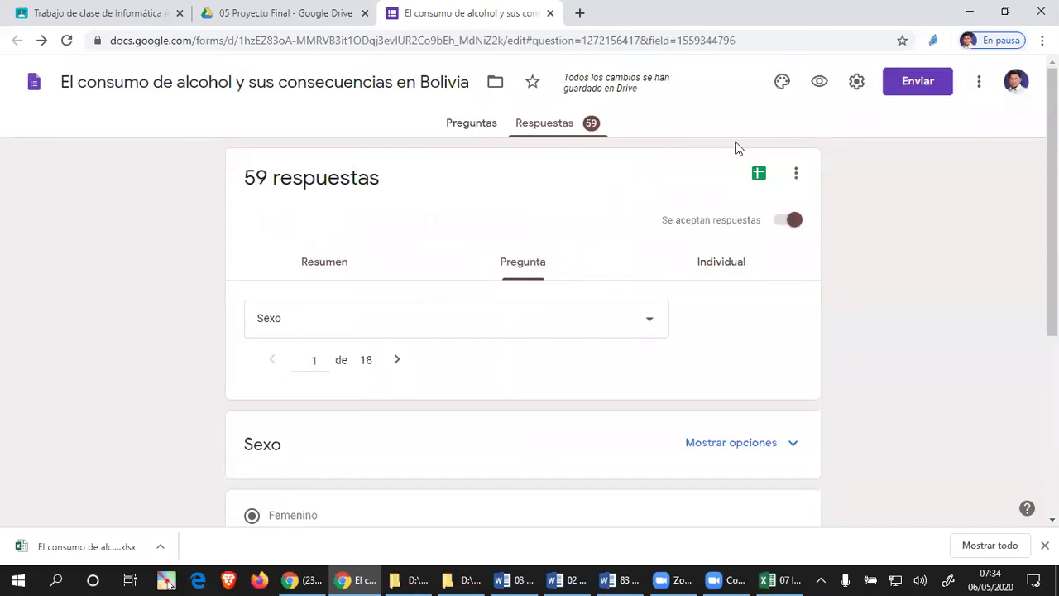
Show the individual responses and look over the first respondent's answers, from Sexo to the questions on fines and drinking habits
click(721, 263)
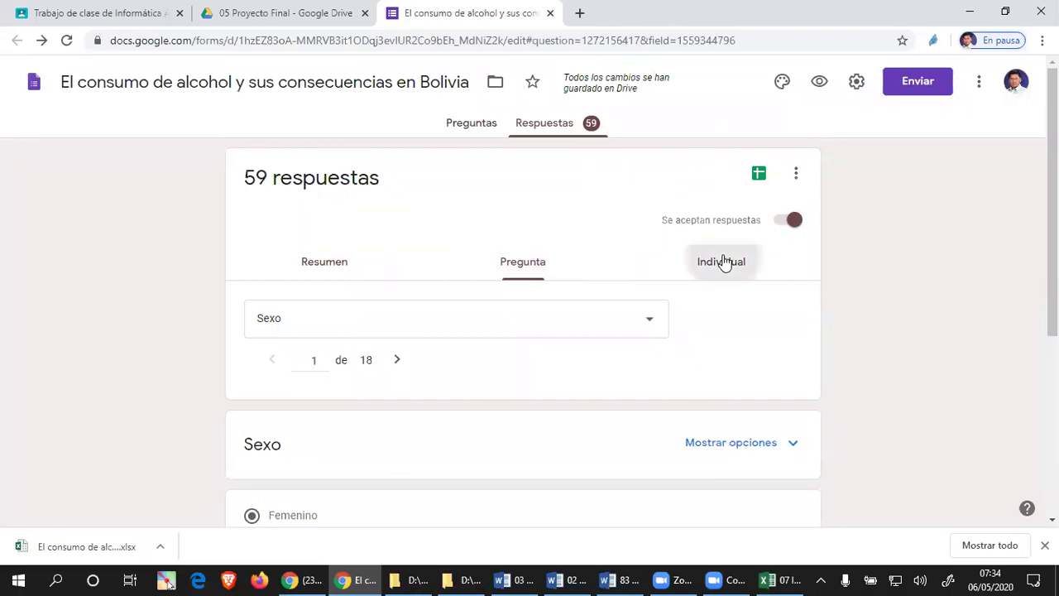
scroll(555, 258, down, 9)
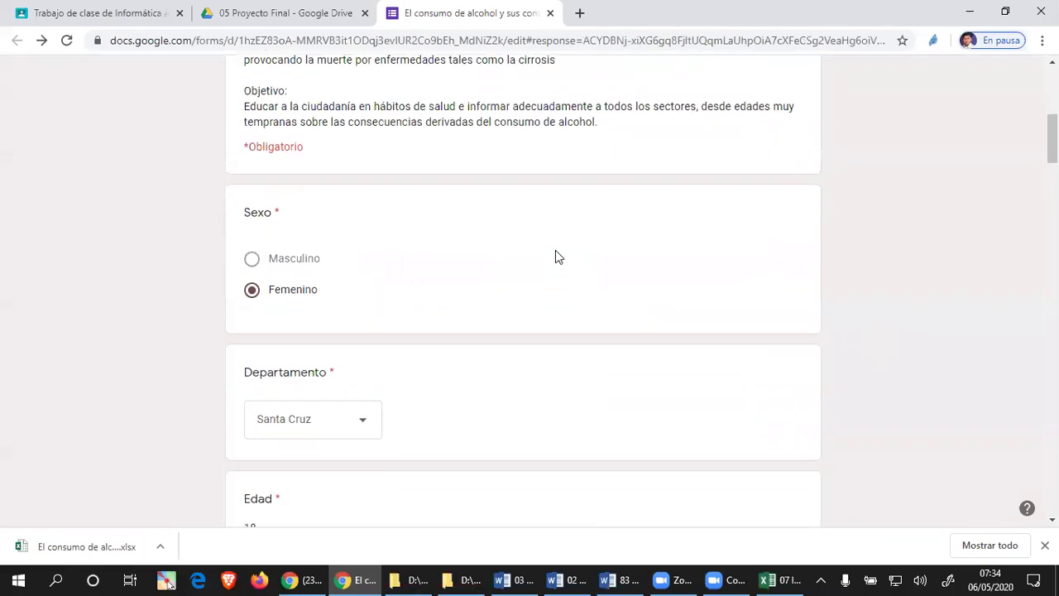
scroll(555, 256, down, 8)
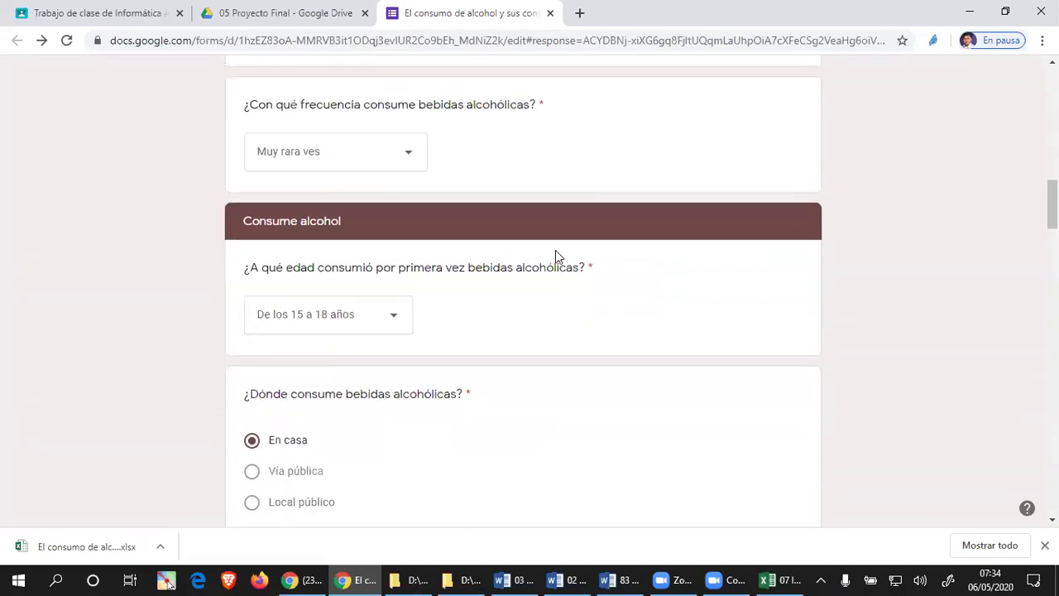
scroll(555, 256, down, 9)
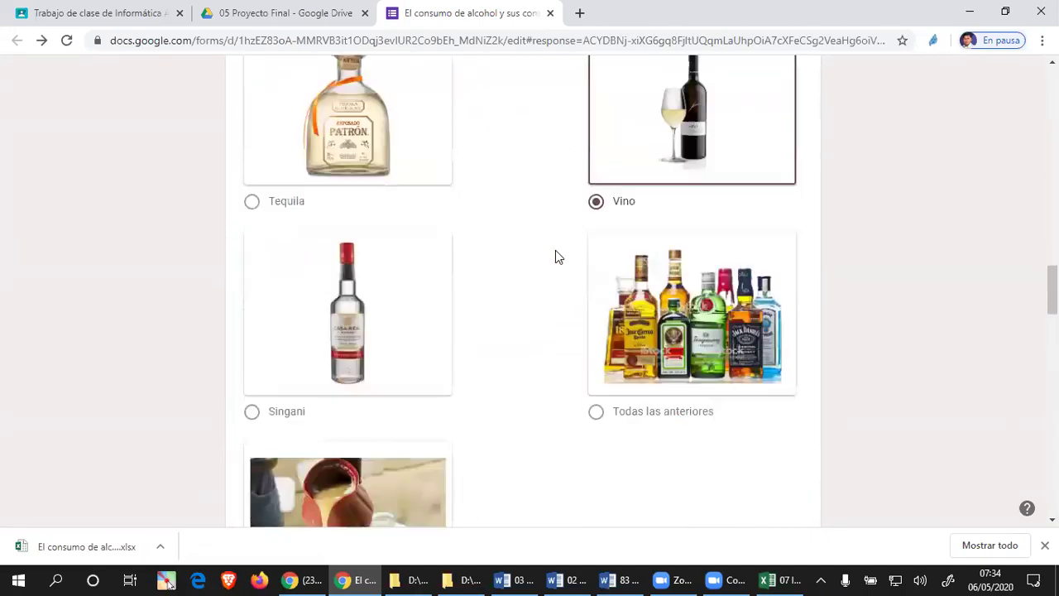
scroll(555, 256, down, 7)
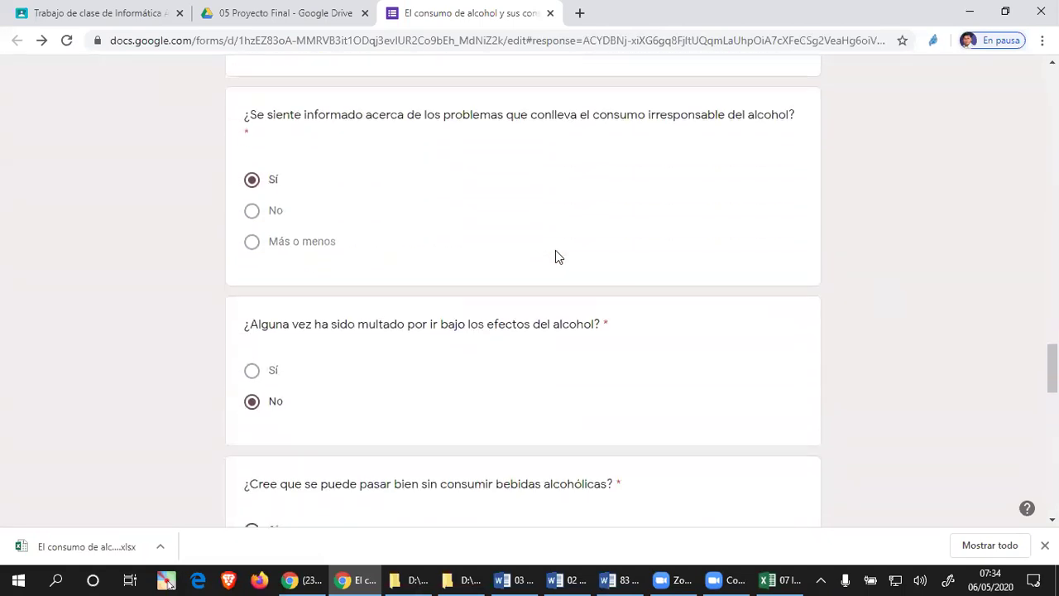
scroll(555, 256, up, 20)
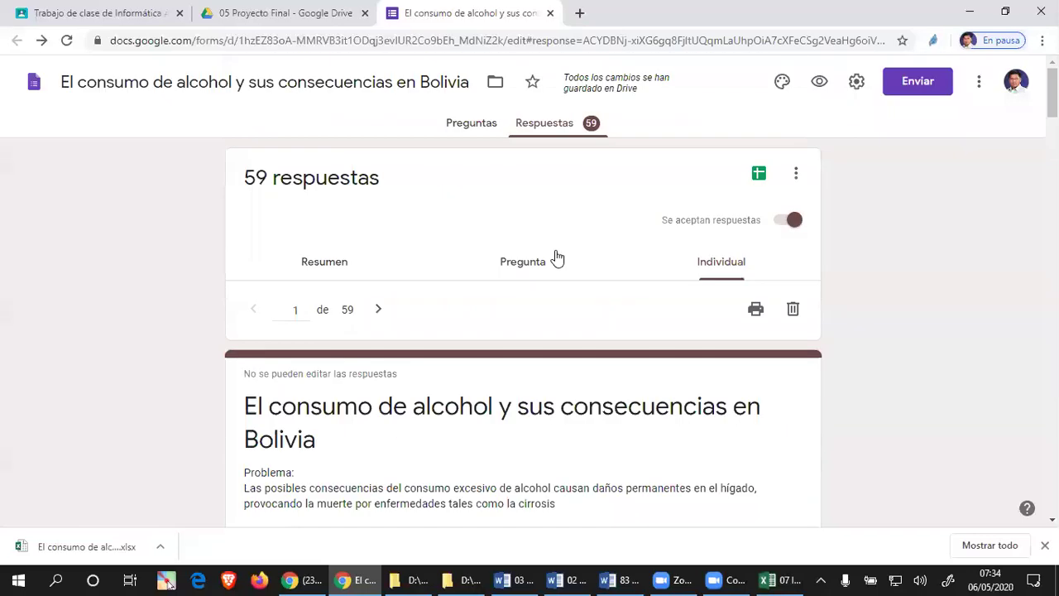
Close the survey's editor and cut the exported responses workbook from the D:\__Descargas folder
right_click(391, 20)
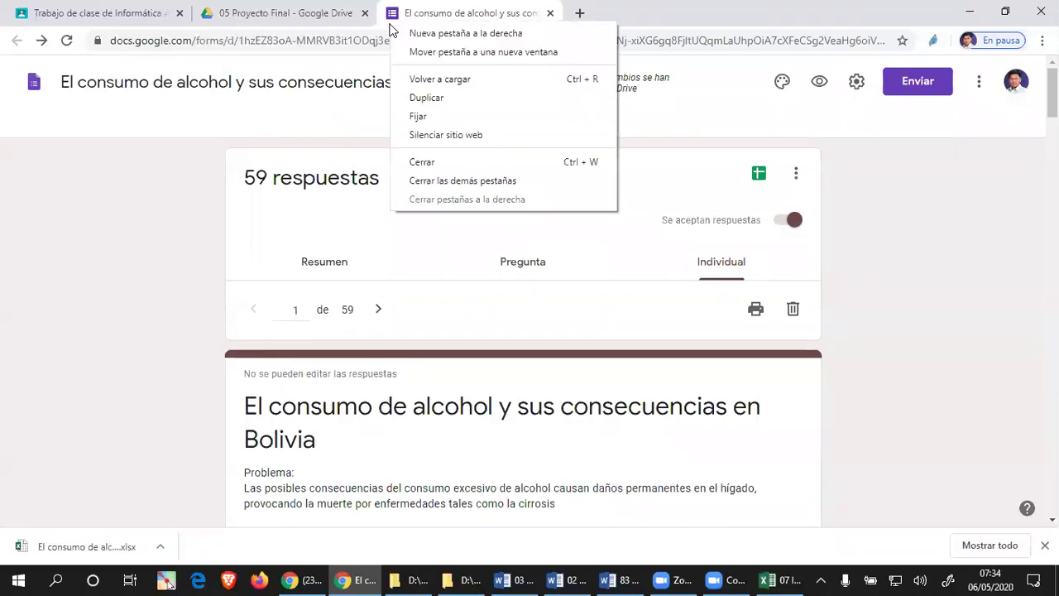
click(419, 163)
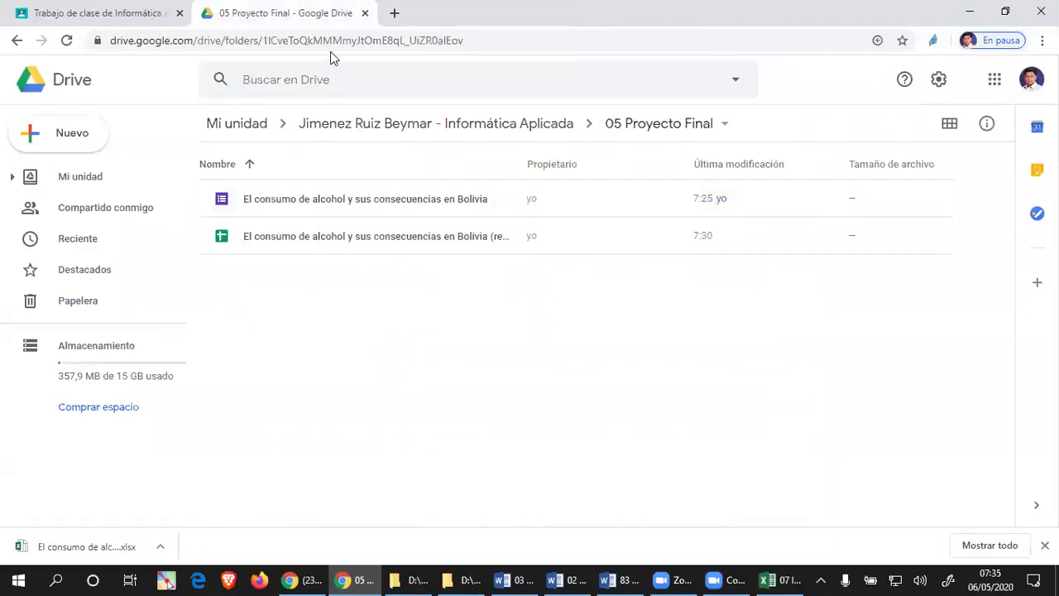
click(411, 579)
click(545, 345)
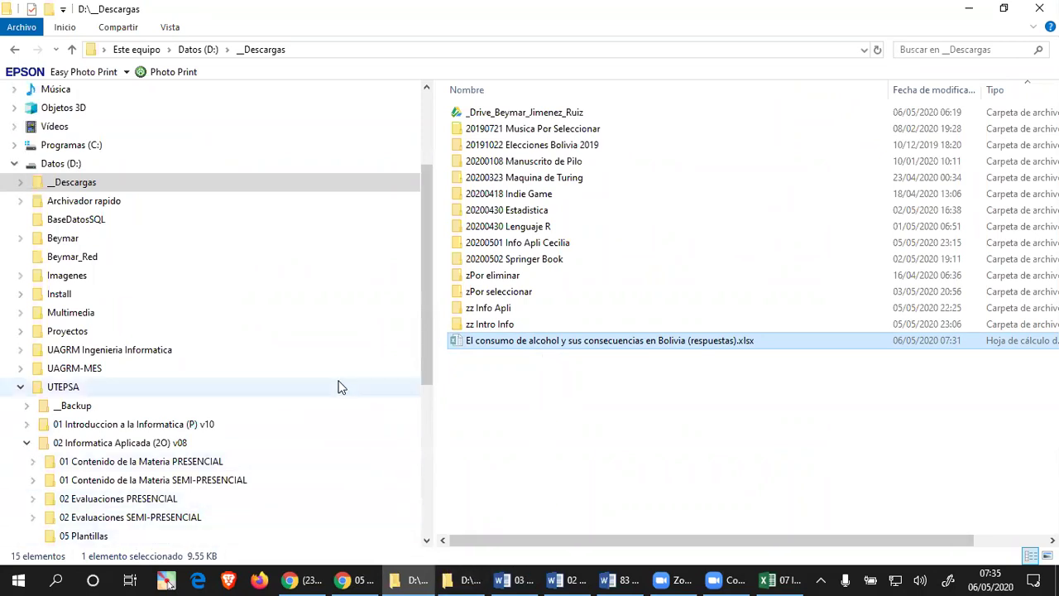
Paste the responses workbook into the 05 Proyecto Final folder inside the personal Informatica Aplicada folder on drive C:
click(463, 579)
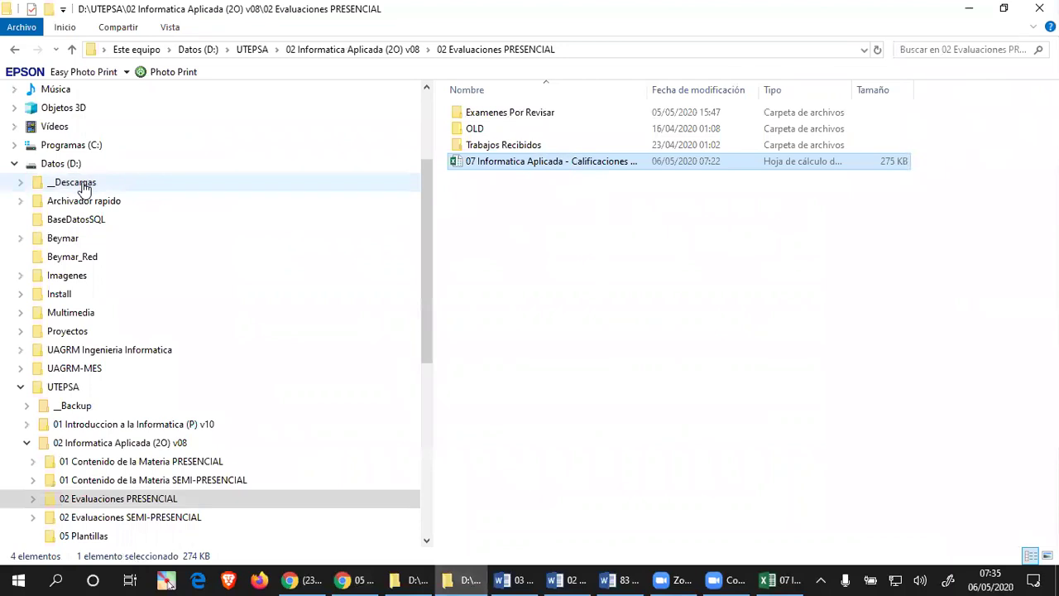
click(75, 146)
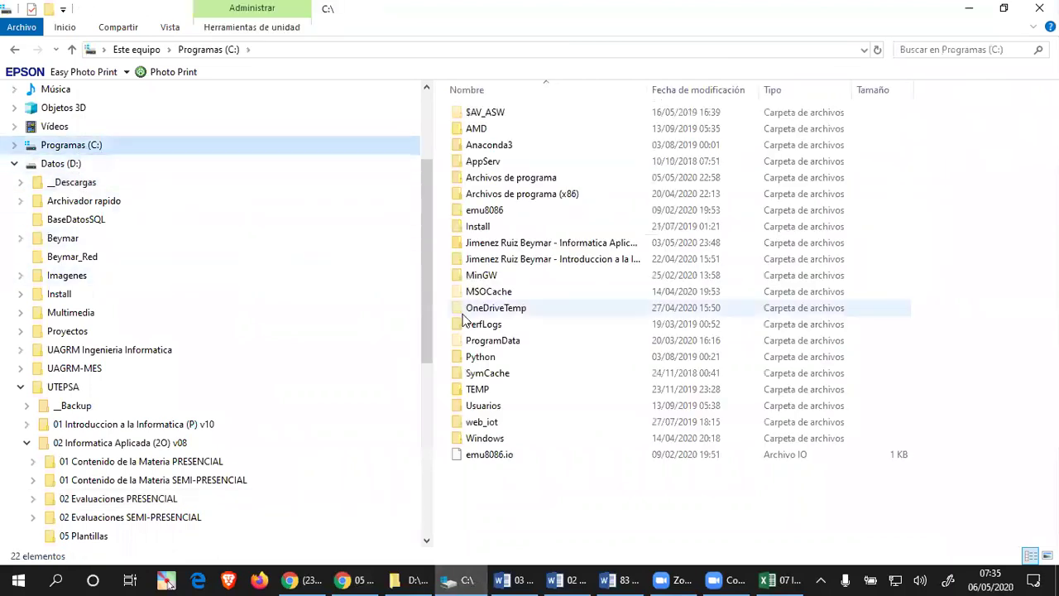
double_click(646, 86)
double_click(619, 239)
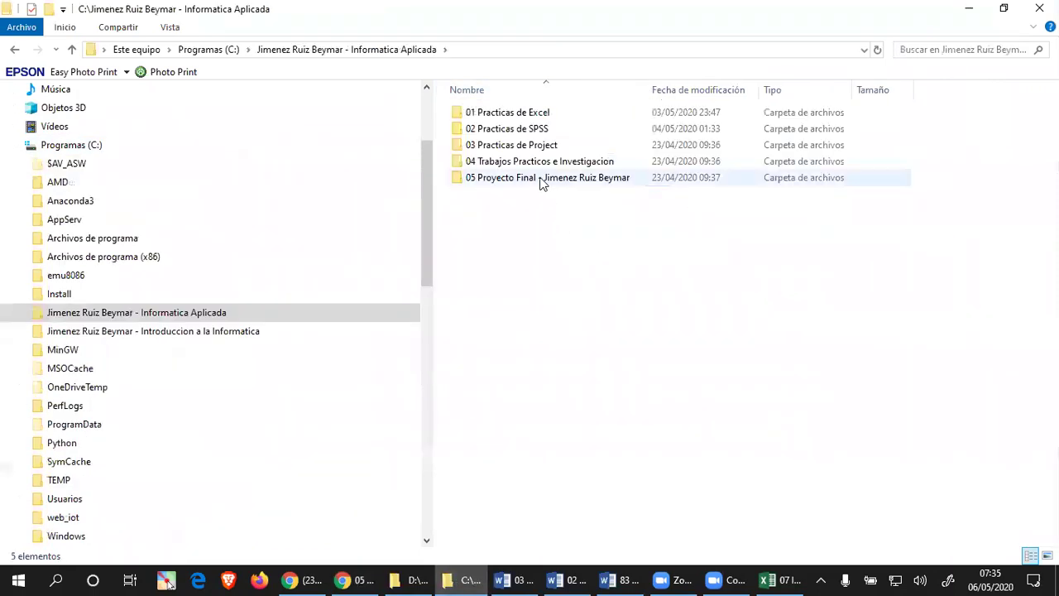
click(541, 180)
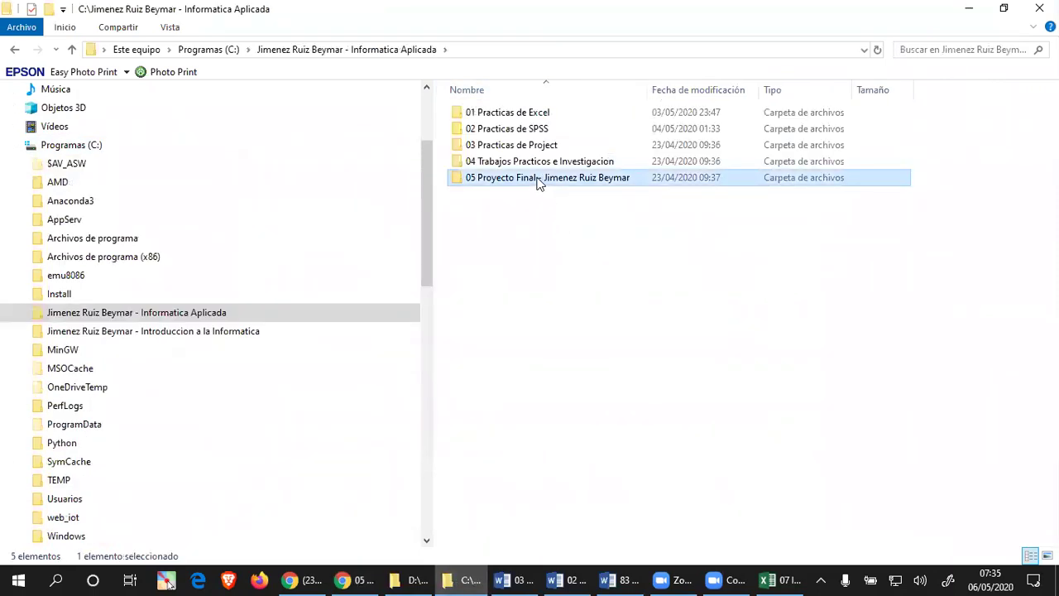
double_click(537, 180)
click(575, 275)
Fit the Nombre column to the full file name and open the responses workbook for editing
click(641, 91)
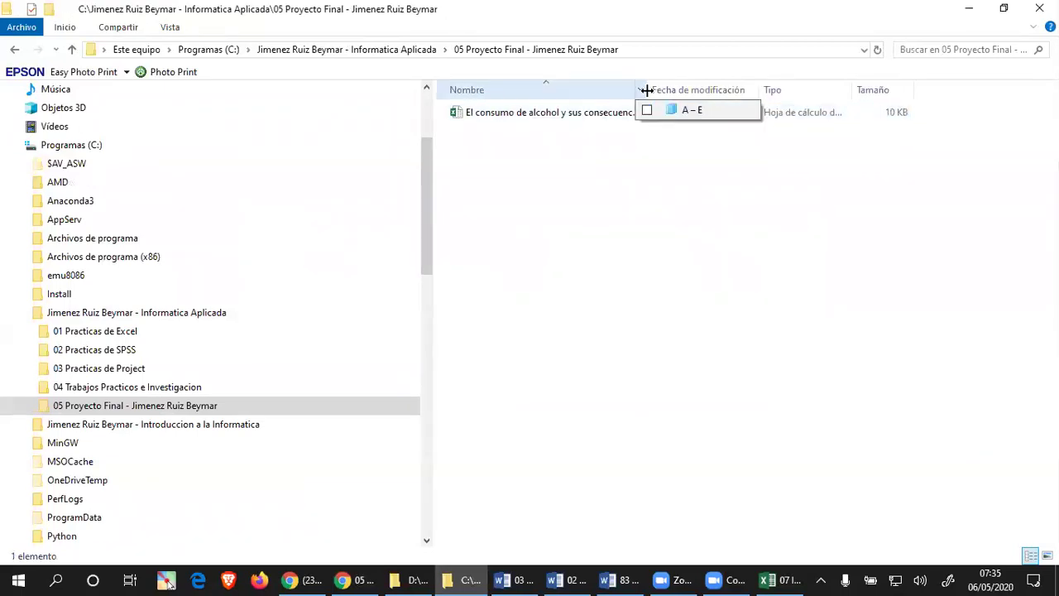
double_click(646, 90)
click(639, 121)
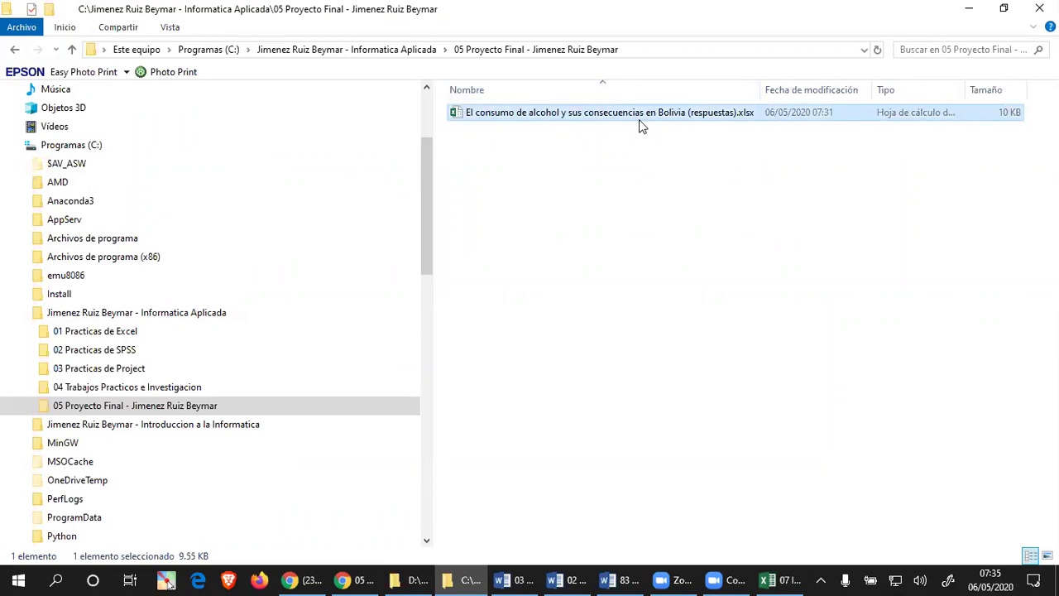
double_click(639, 119)
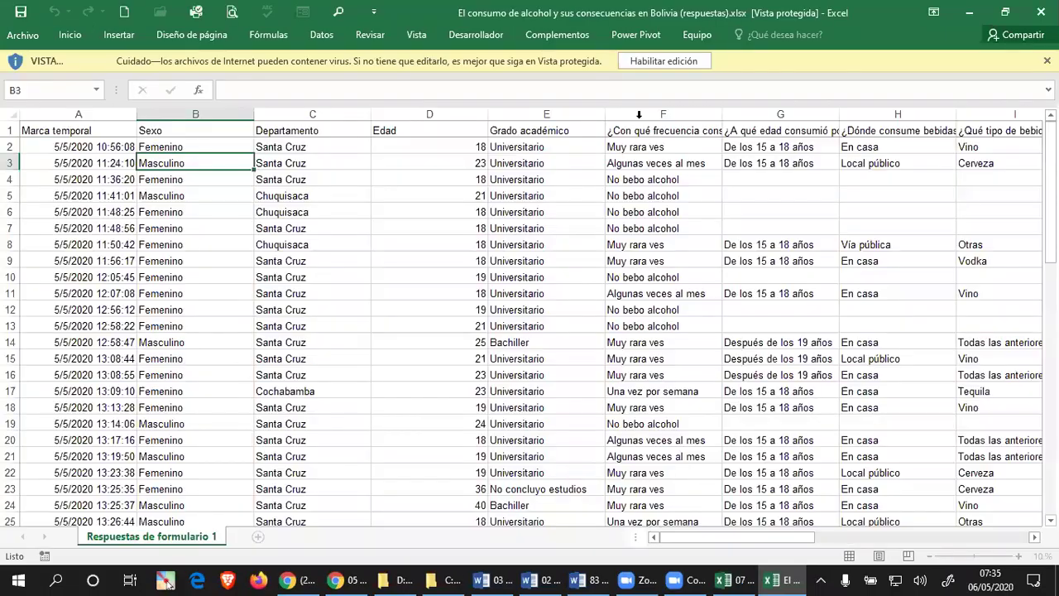
click(672, 59)
Examine the question headers in row 1 from Departamento to the last question in column S, and return to cell A1
click(77, 211)
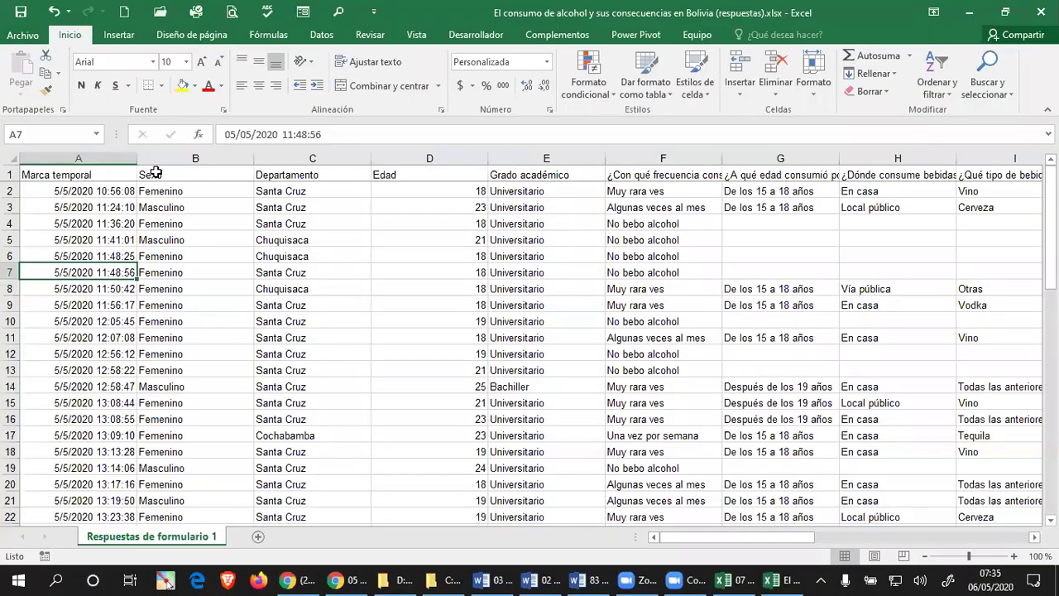
click(349, 172)
click(395, 172)
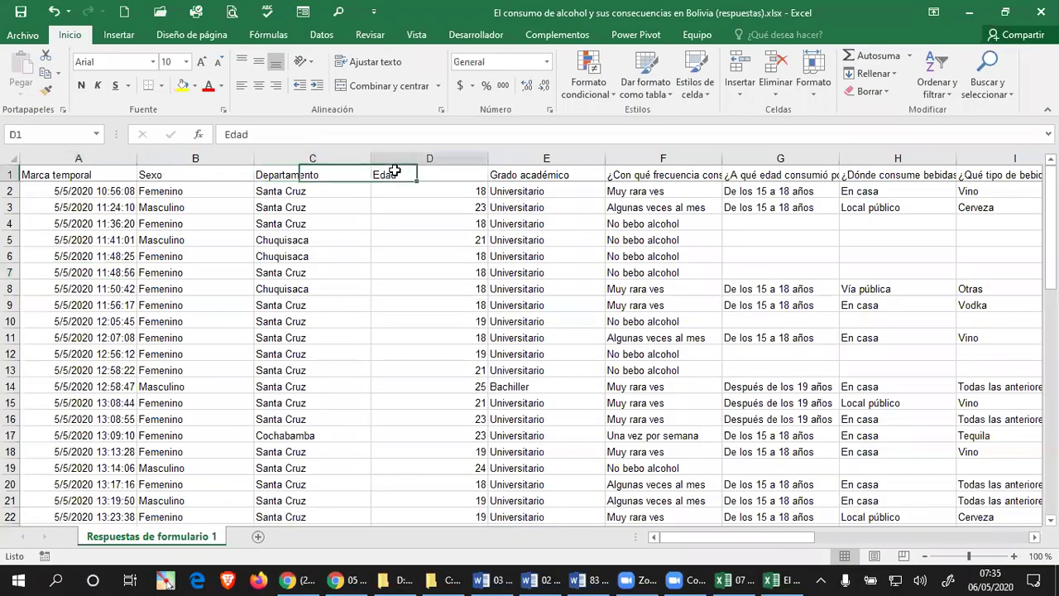
click(526, 175)
click(625, 175)
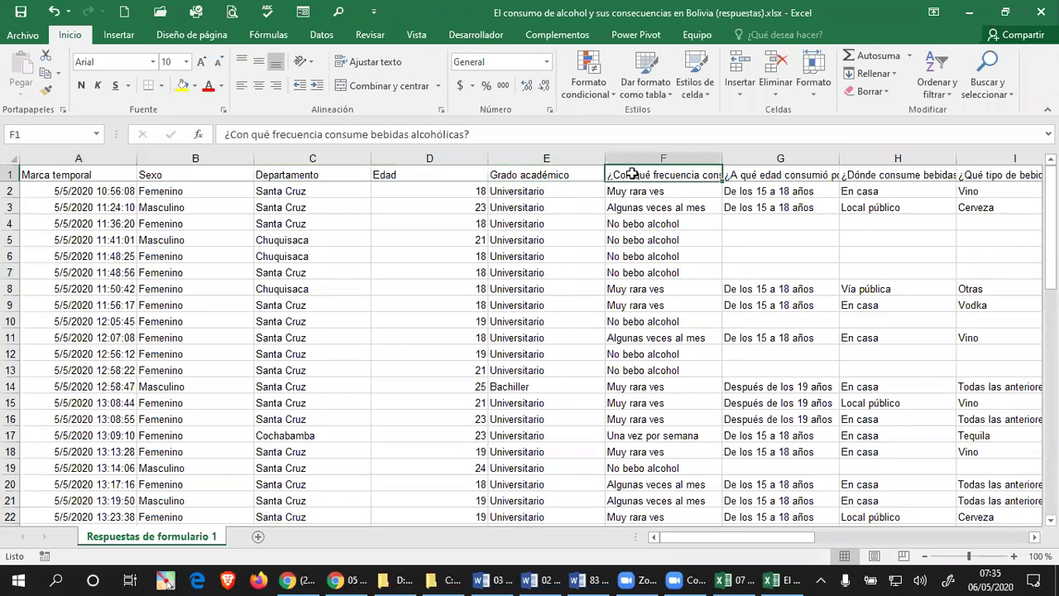
click(756, 174)
click(893, 175)
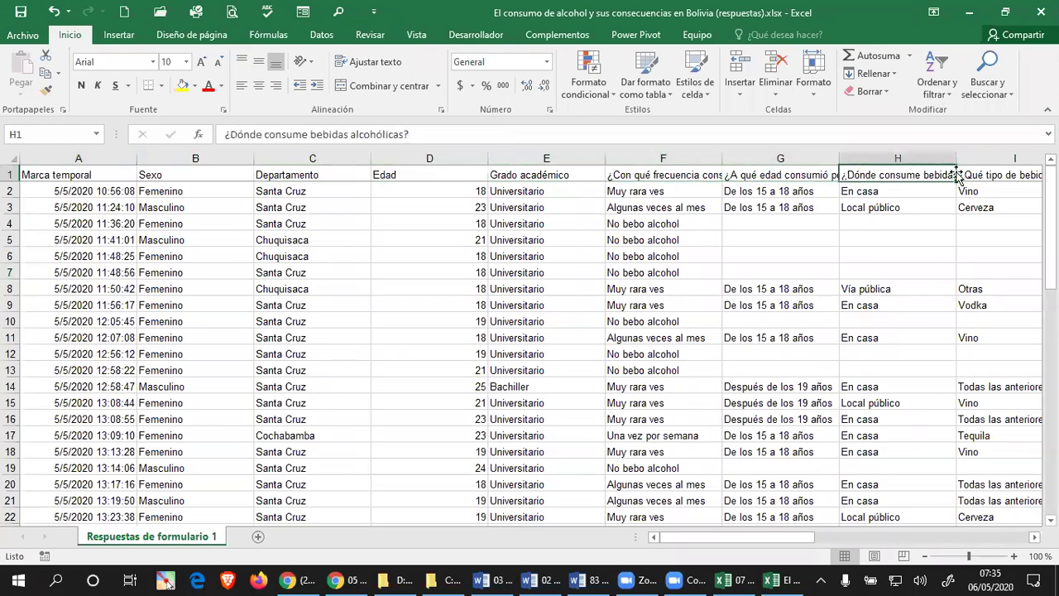
click(978, 172)
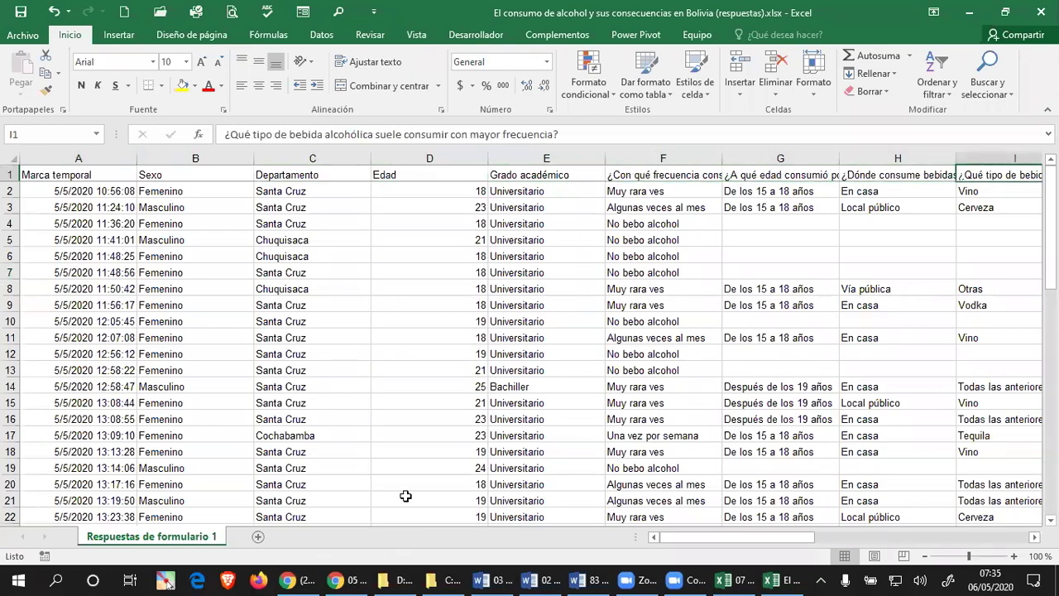
key(Right)
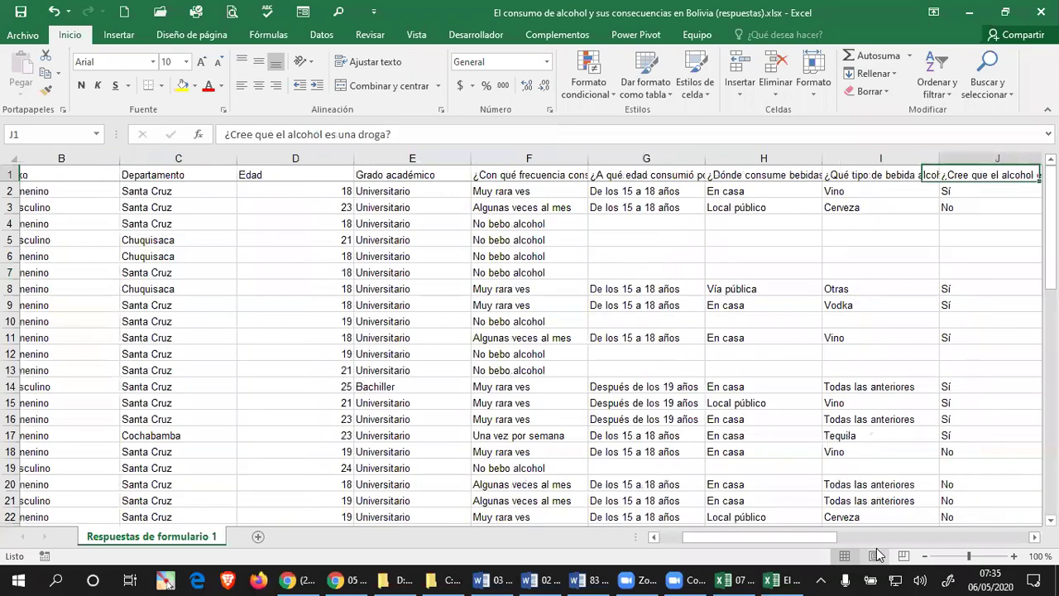
key(Right)
key(Right)
key(Right)
key(Right)
key(Right)
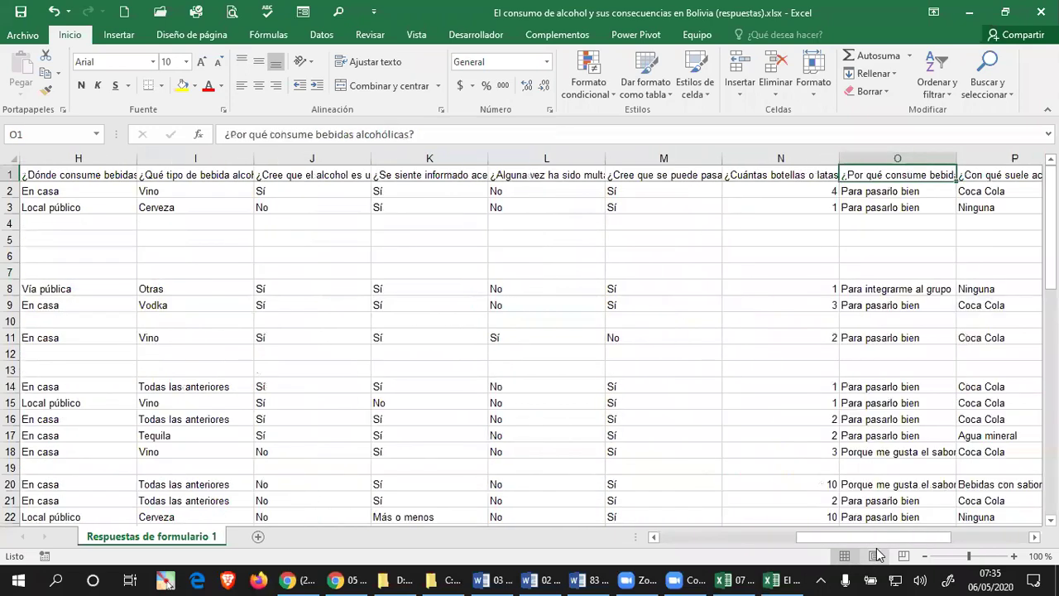
key(Right)
key(Right)
key(Right)
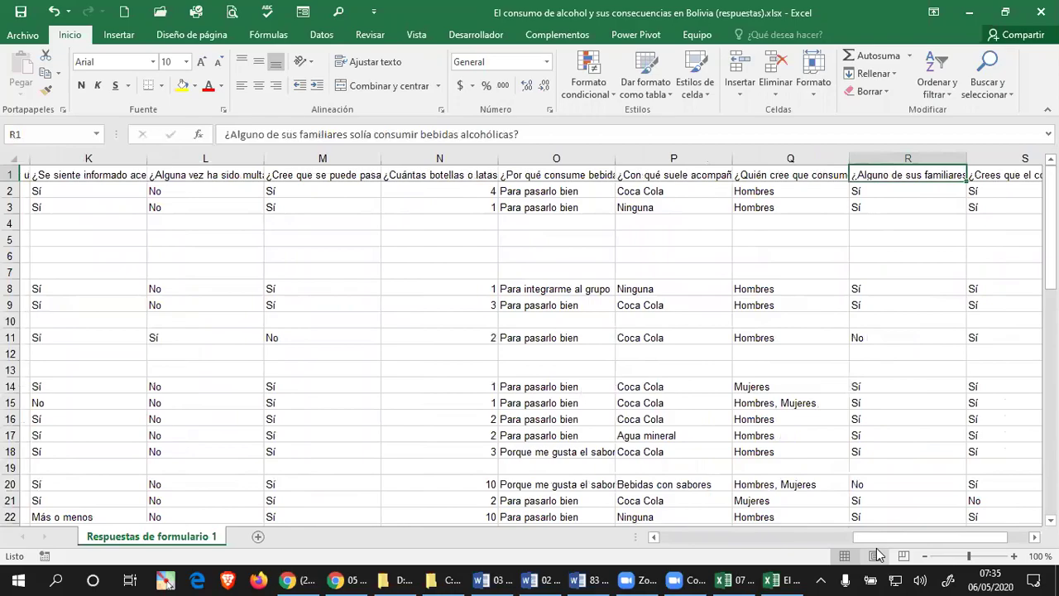
key(Right)
key(Right)
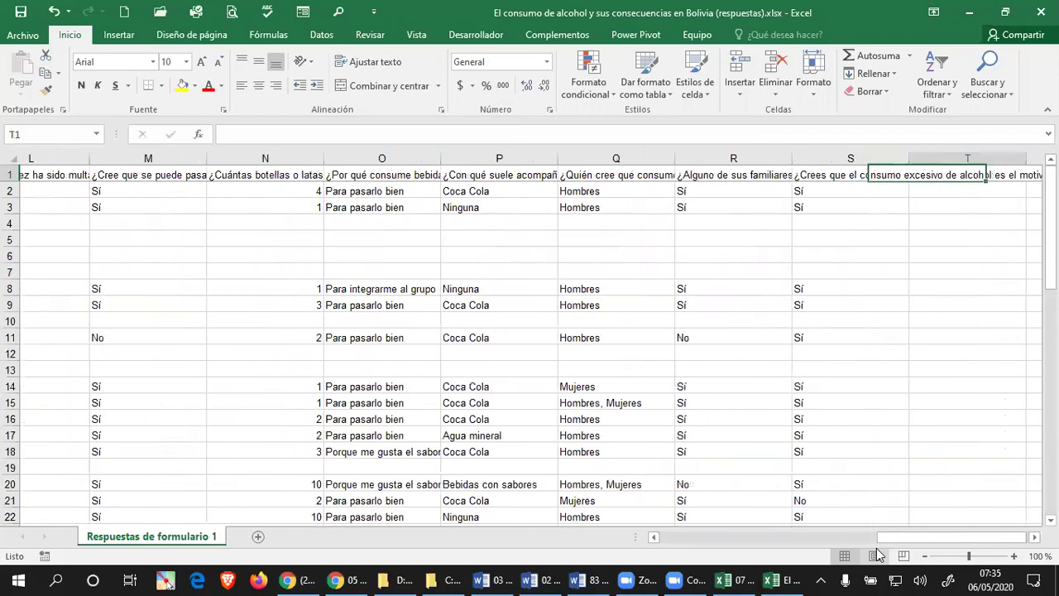
key(Right)
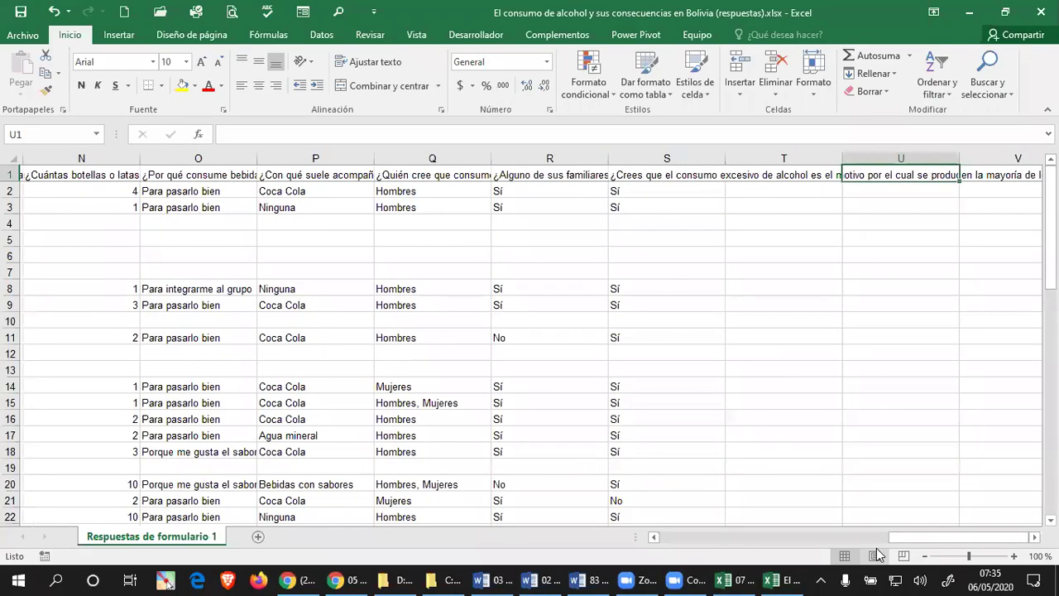
key(Left)
key(Left)
key(Left)
key(Left)
key(Left)
key(Left)
key(Left)
key(Left)
key(Left)
key(Left)
key(Left)
key(Left)
key(Left)
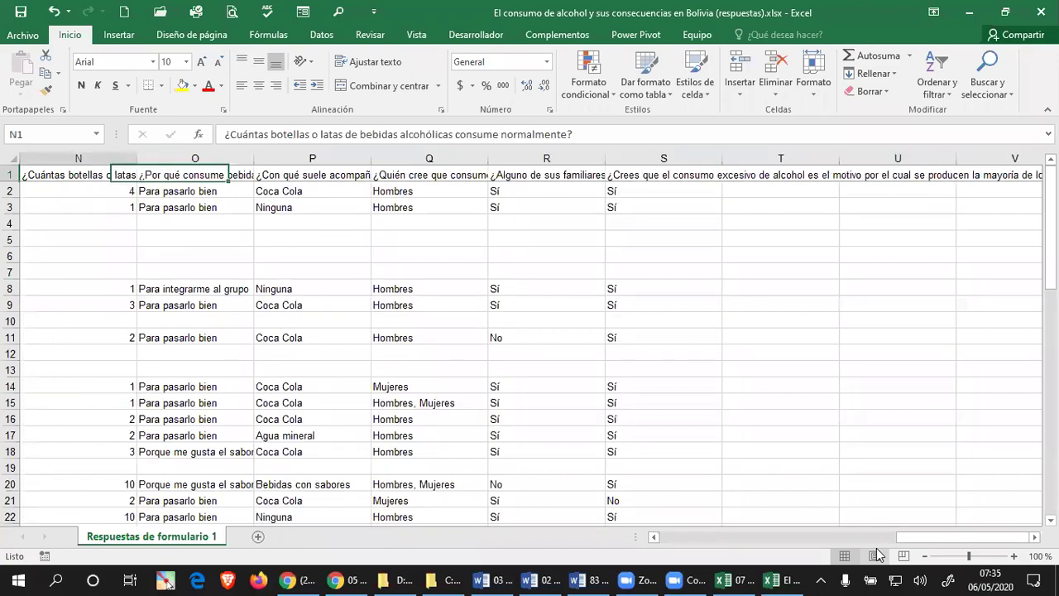
key(ctrl+Home)
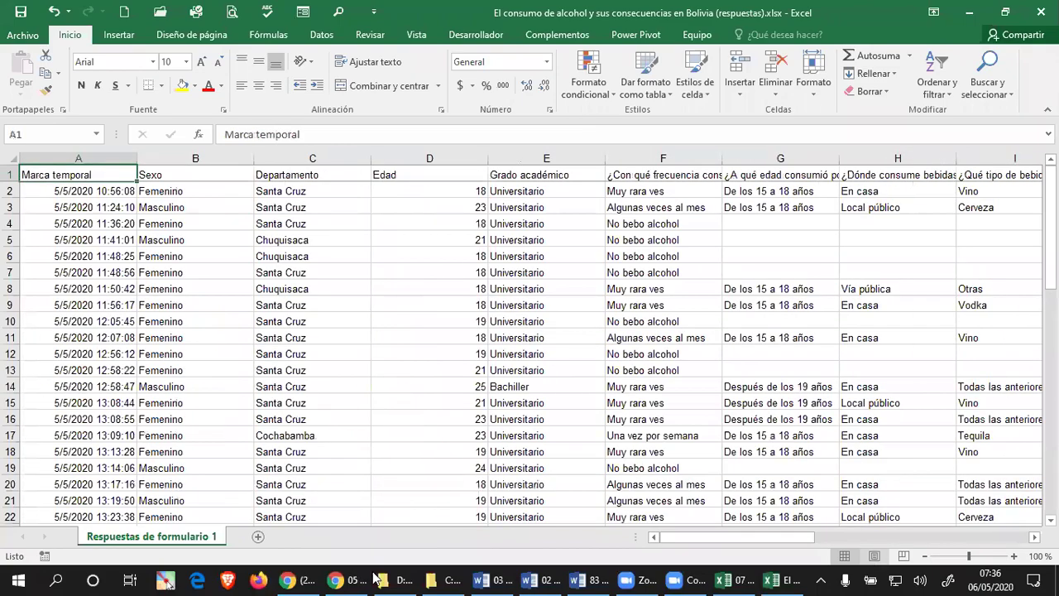
Add a new worksheet to the workbook and name it PreguntasEncuestas
click(257, 536)
double_click(248, 538)
text(PreguntasEncuestas)
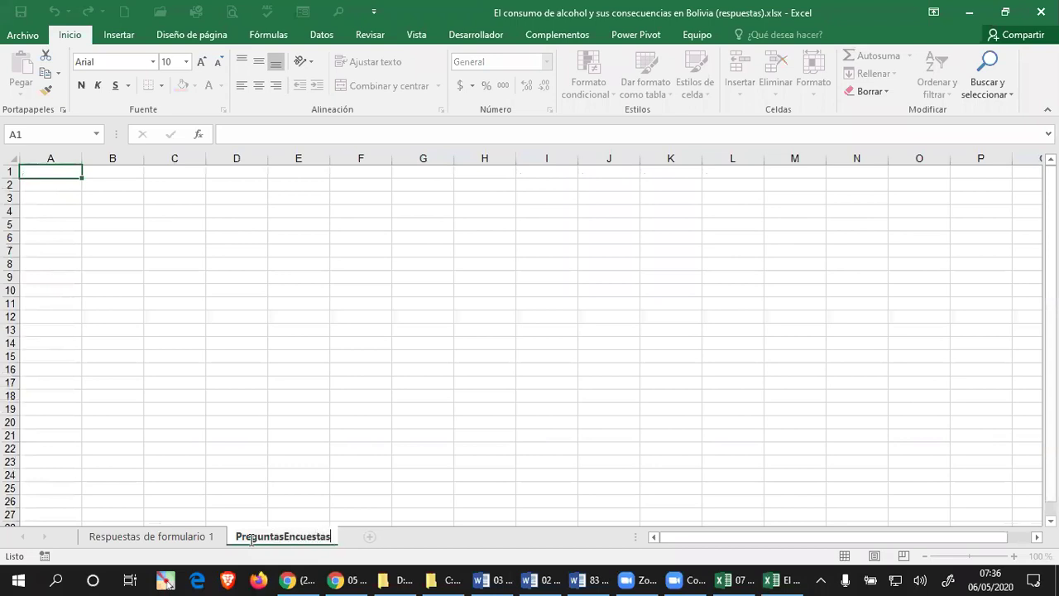
key(Return)
Rename the sheet Respuestas de formulario 1 as DatosEncuesta and place it after the PreguntasEncuestas sheet
click(193, 538)
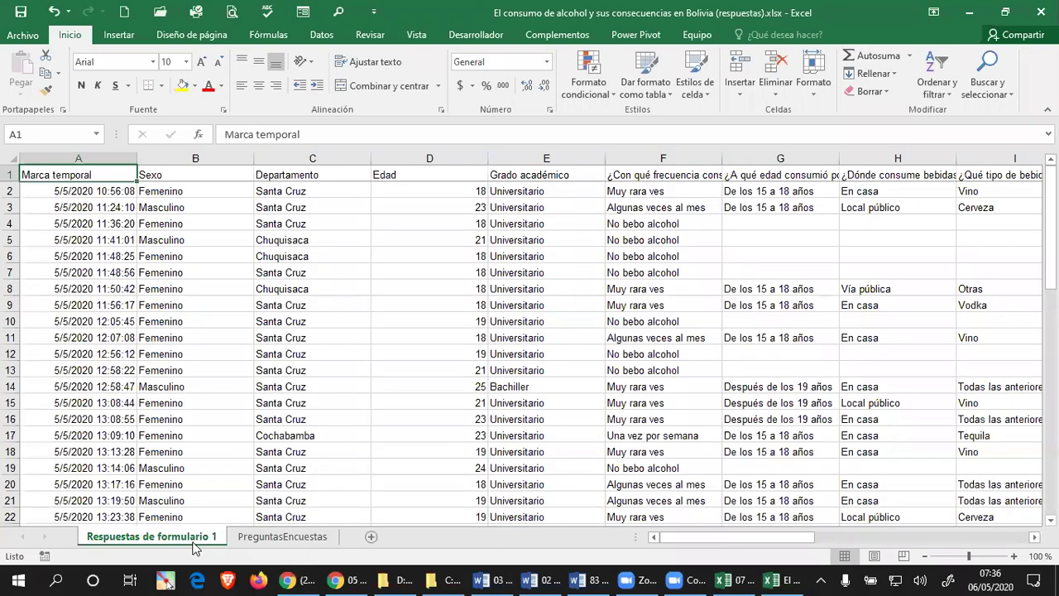
double_click(193, 536)
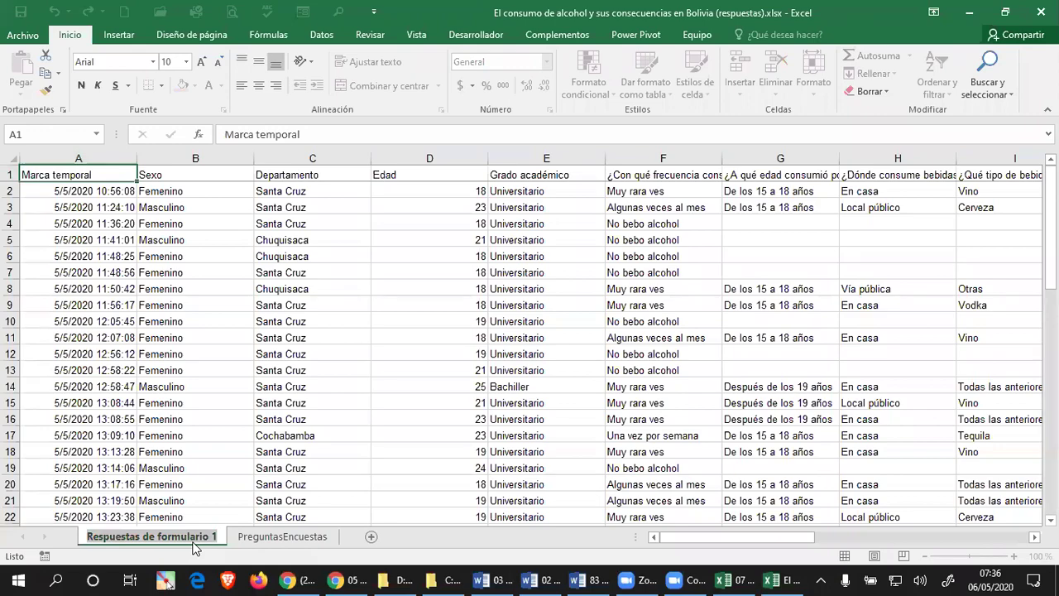
text(Da)
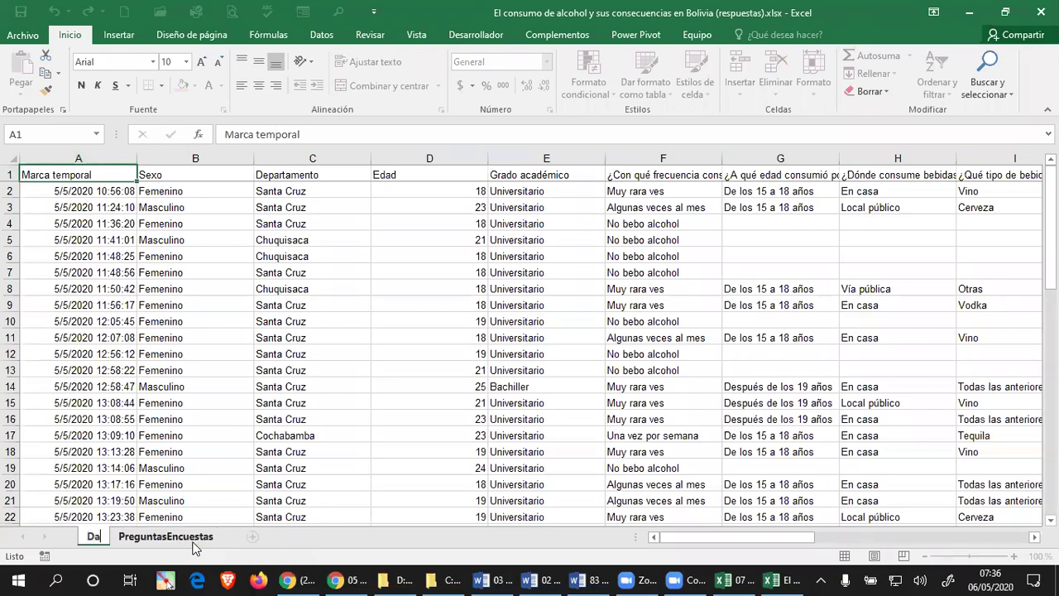
text(tosEncuesta)
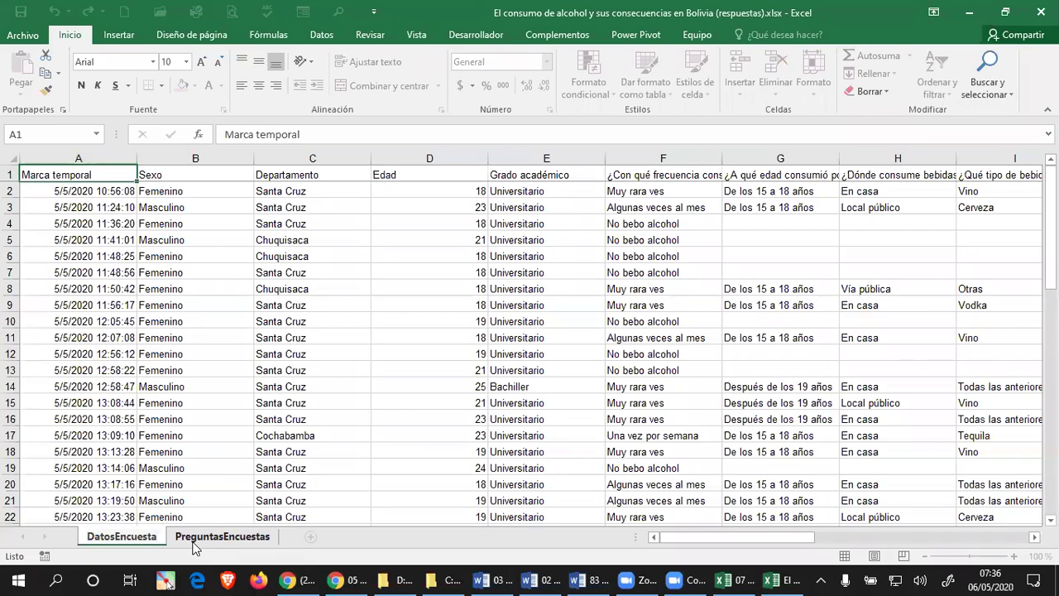
key(Return)
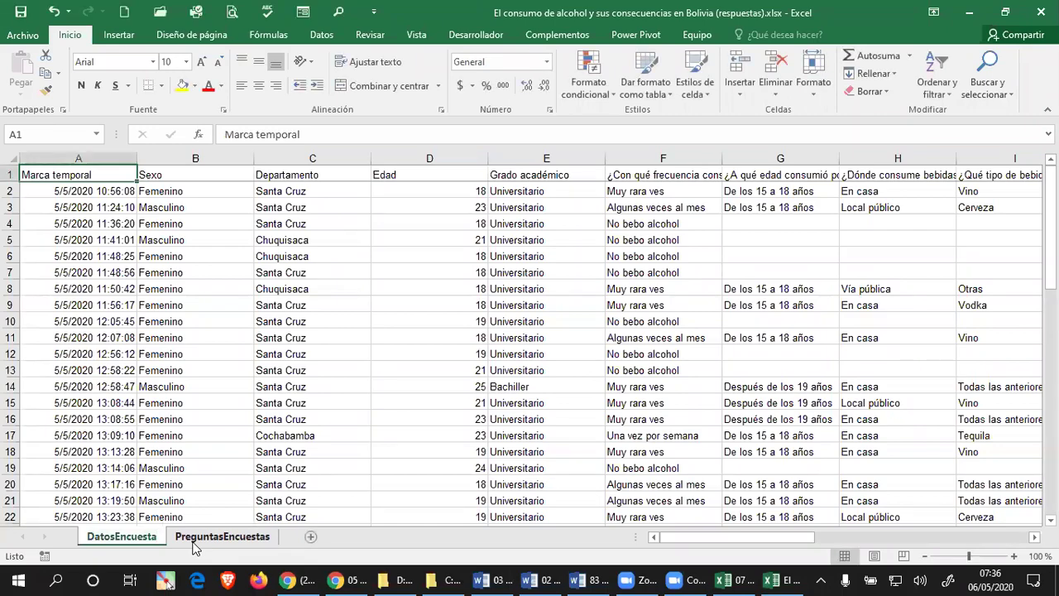
click(192, 542)
drag(130, 547, 222, 546)
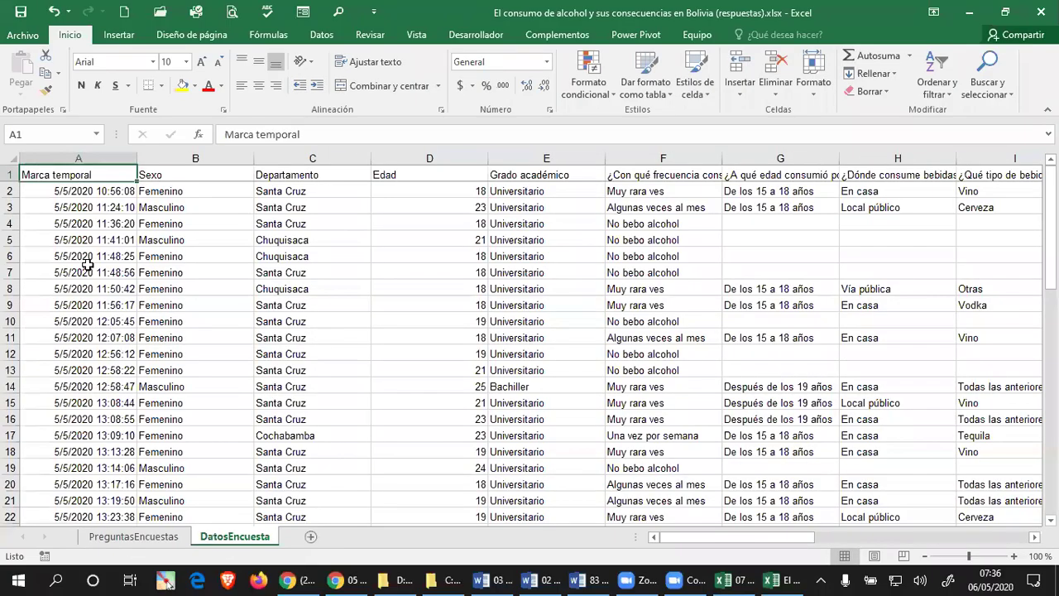
Insert a blank pivot table on a new worksheet from the survey data in DatosEncuesta
click(78, 190)
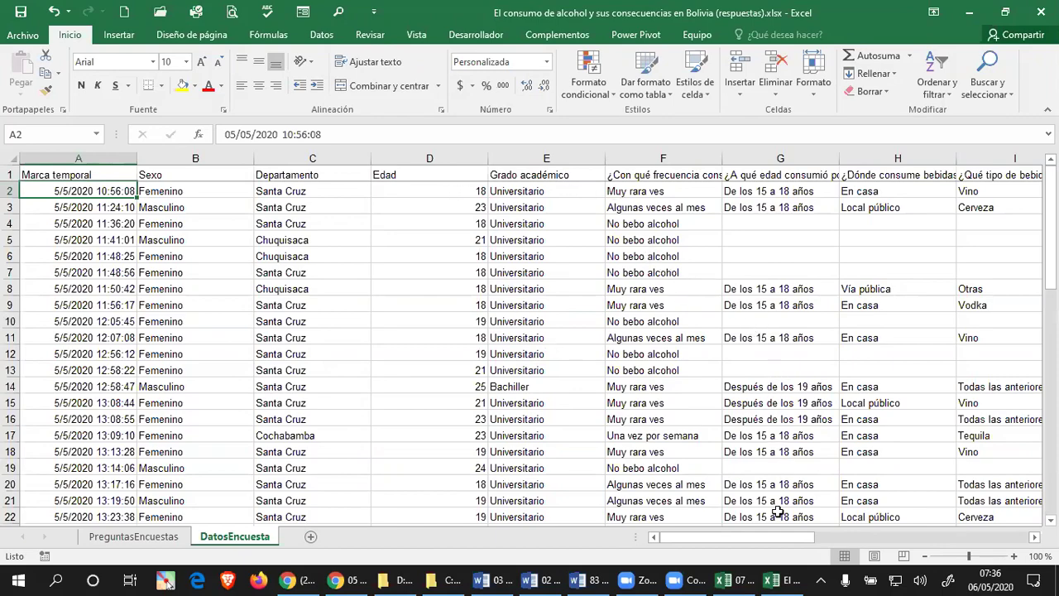
drag(810, 538, 326, 508)
click(120, 36)
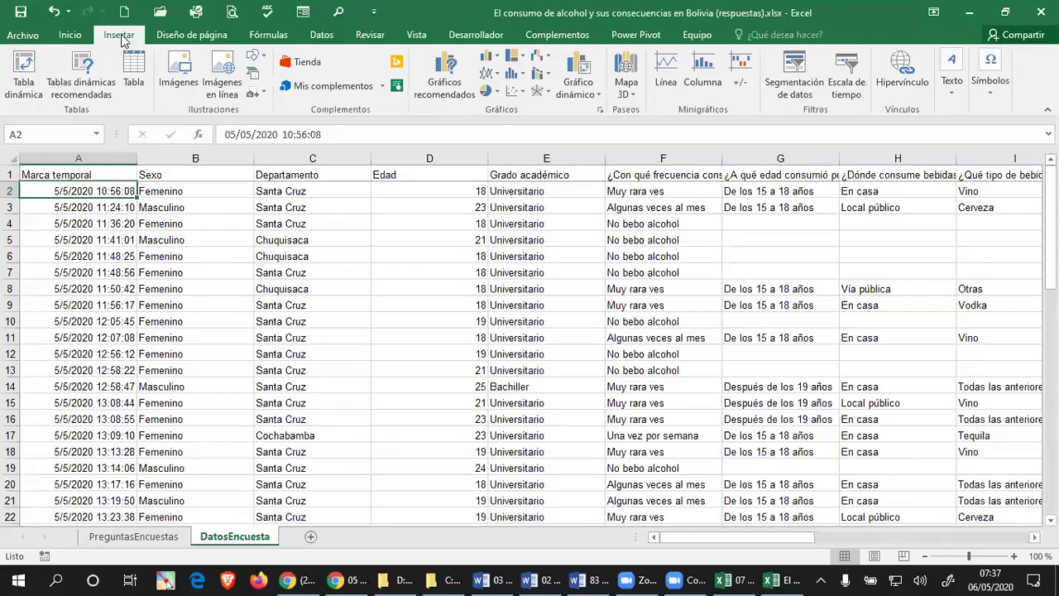
click(81, 93)
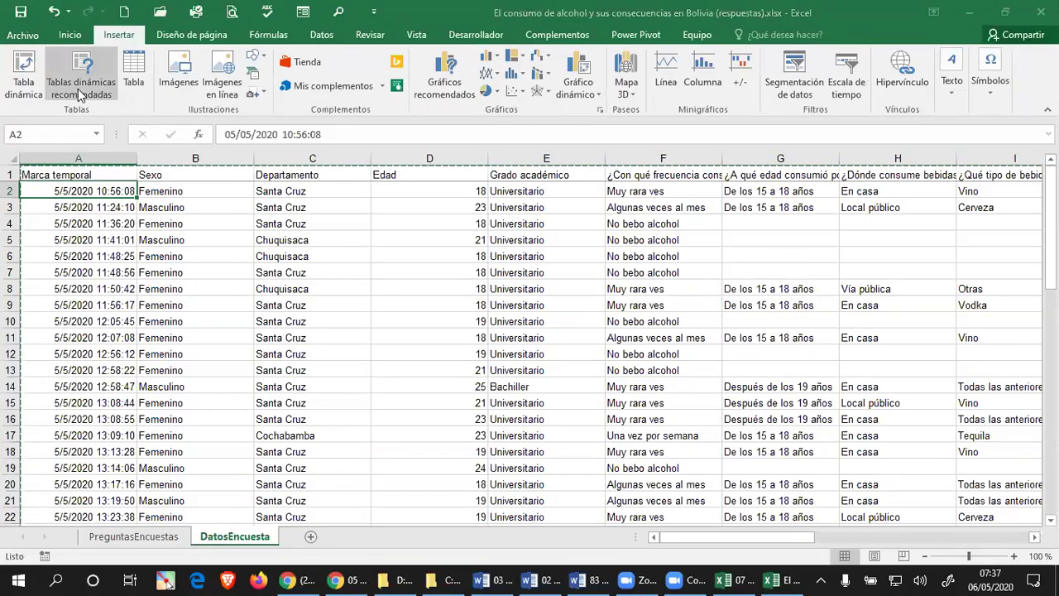
click(394, 468)
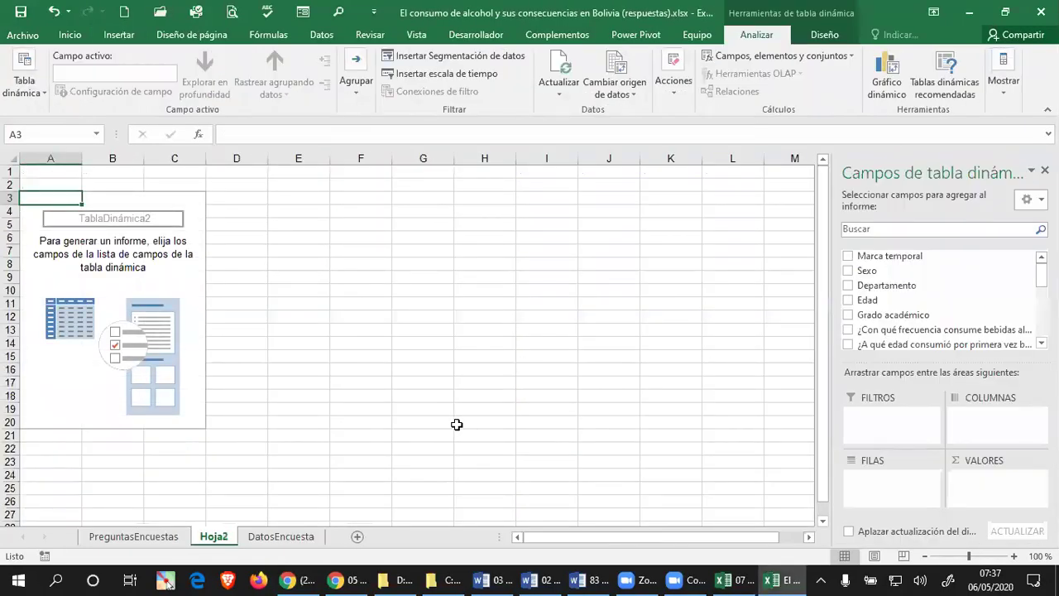
Rename the pivot table sheet as DTD1 and place it after the DatosEncuesta sheet
double_click(221, 536)
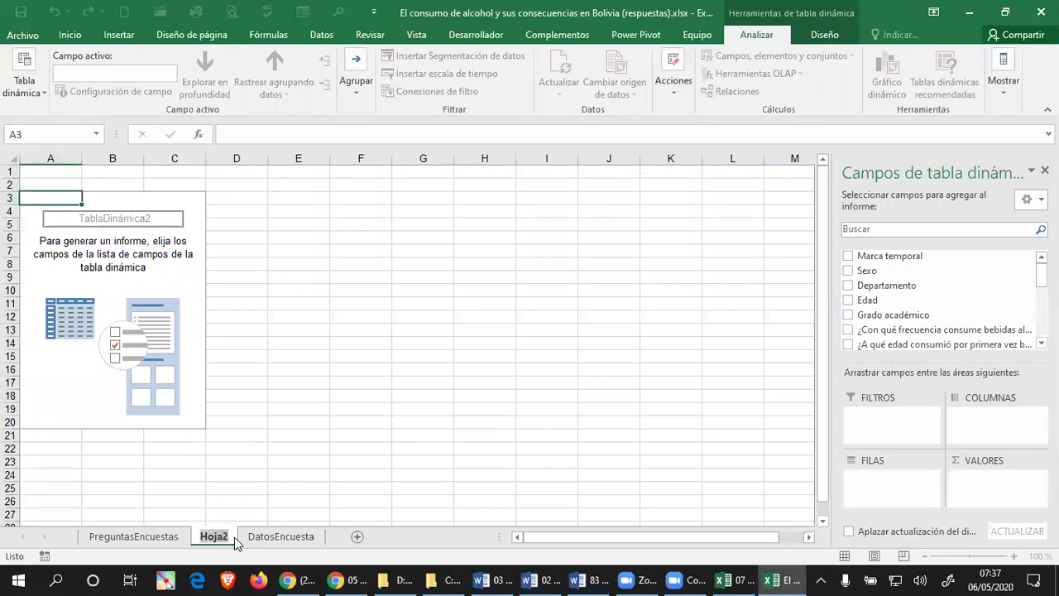
text(TD)
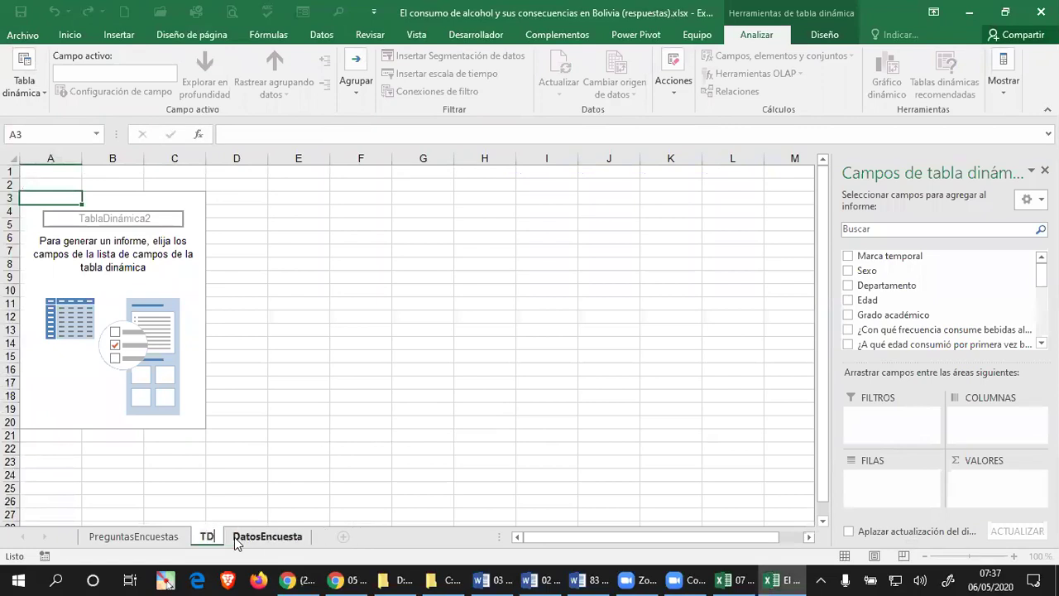
key(BackSpace)
key(BackSpace)
text(DTD1)
key(Return)
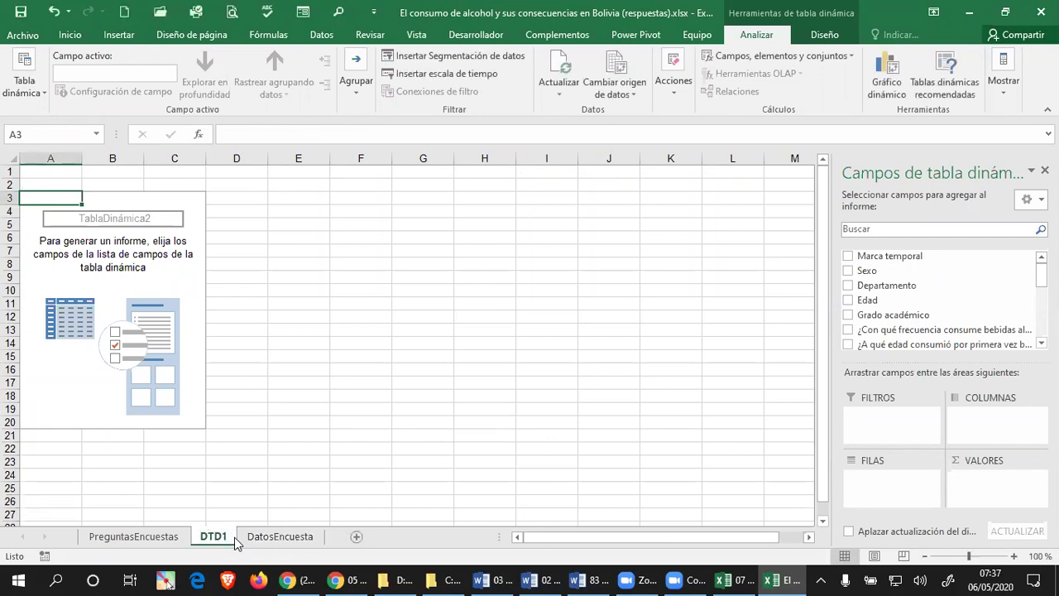
drag(213, 536, 367, 541)
click(245, 537)
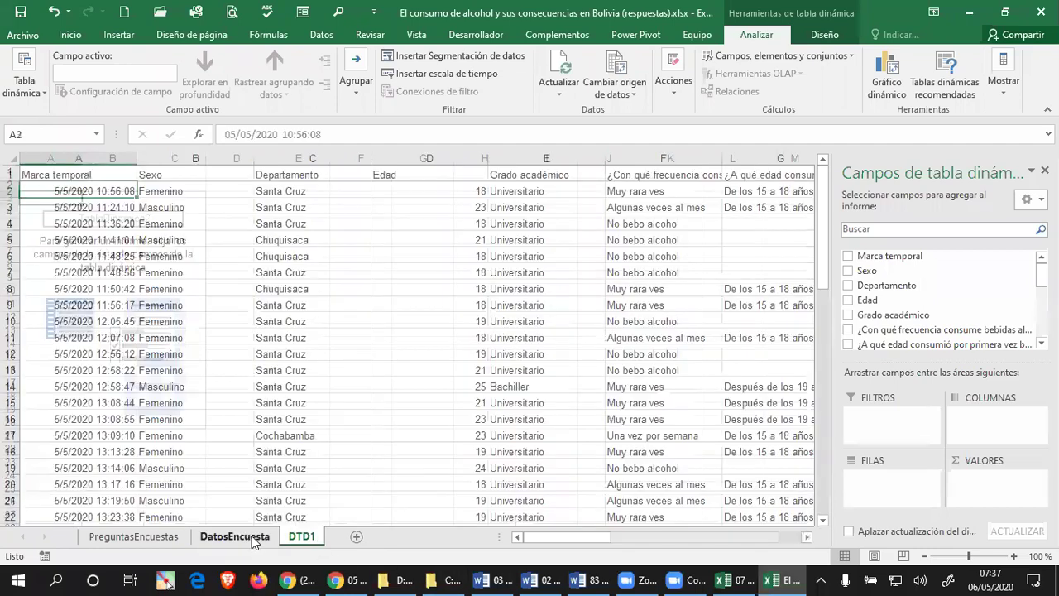
click(302, 538)
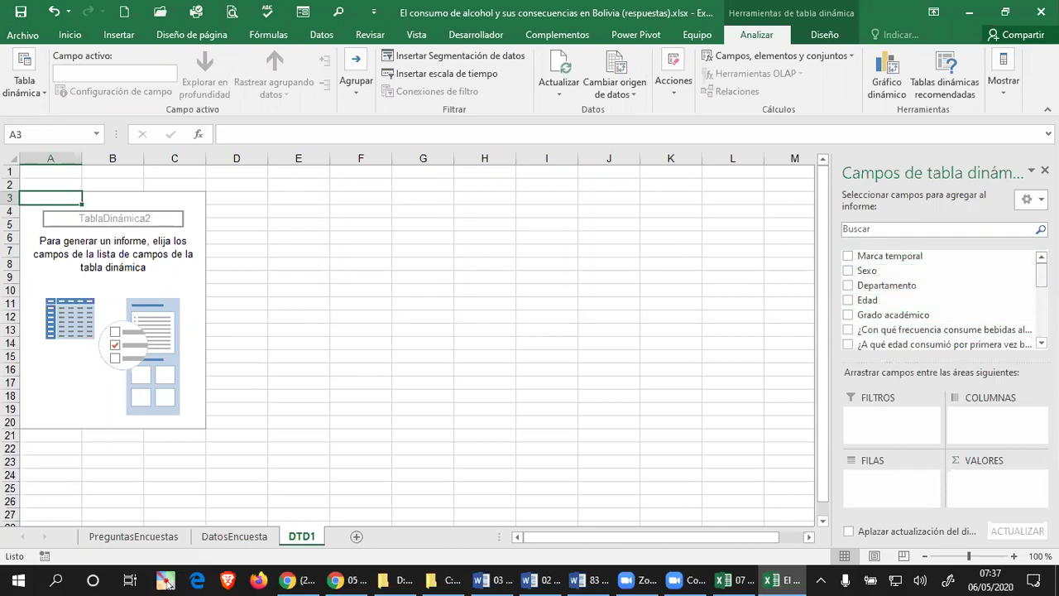
Place the Departamento field in the pivot table's rows
scroll(943, 327, down, 2)
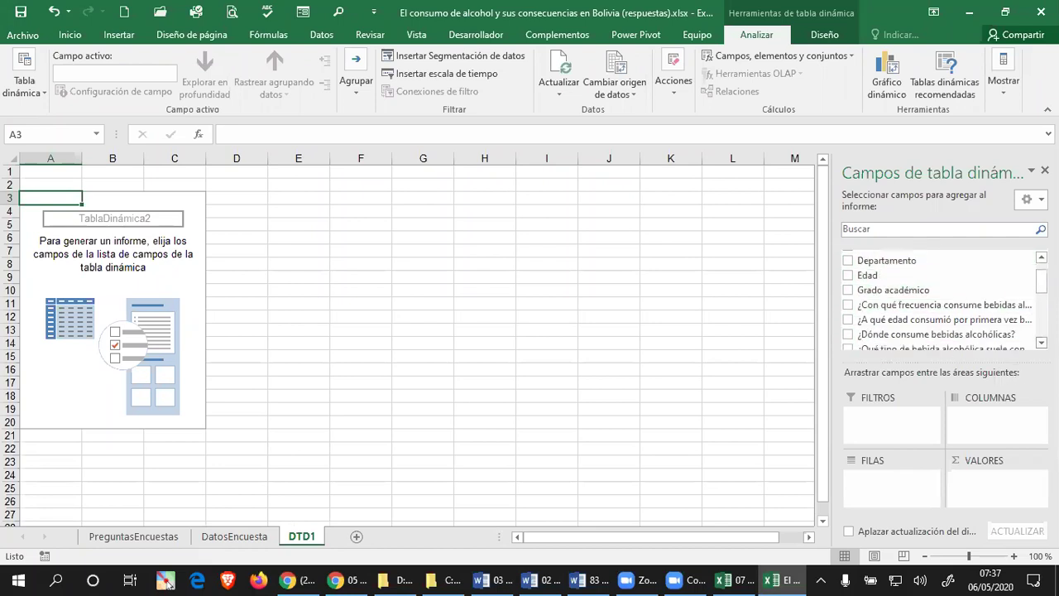
click(1020, 335)
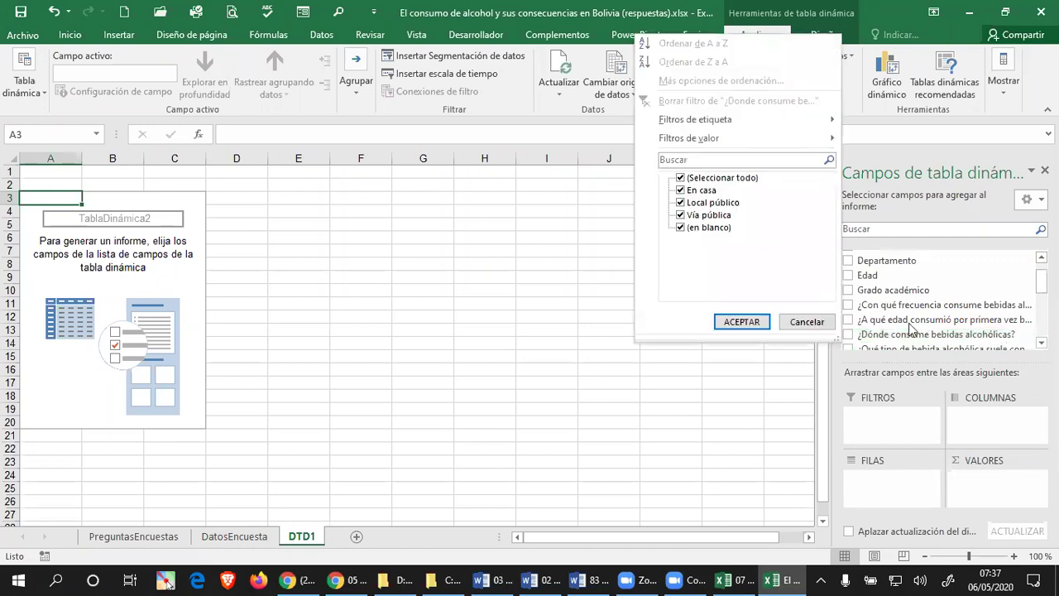
click(802, 322)
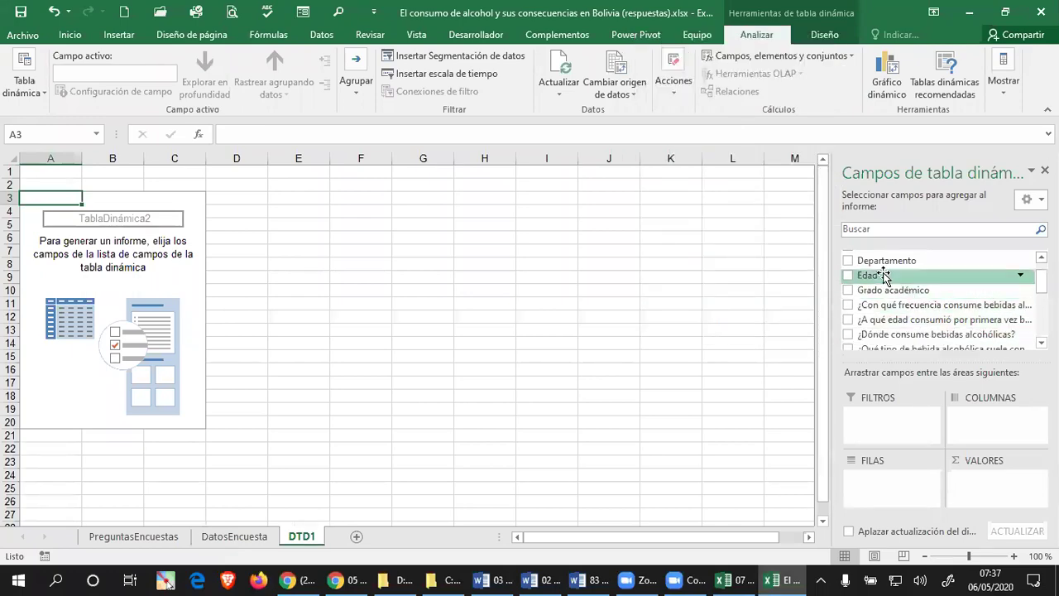
scroll(884, 272, up, 1)
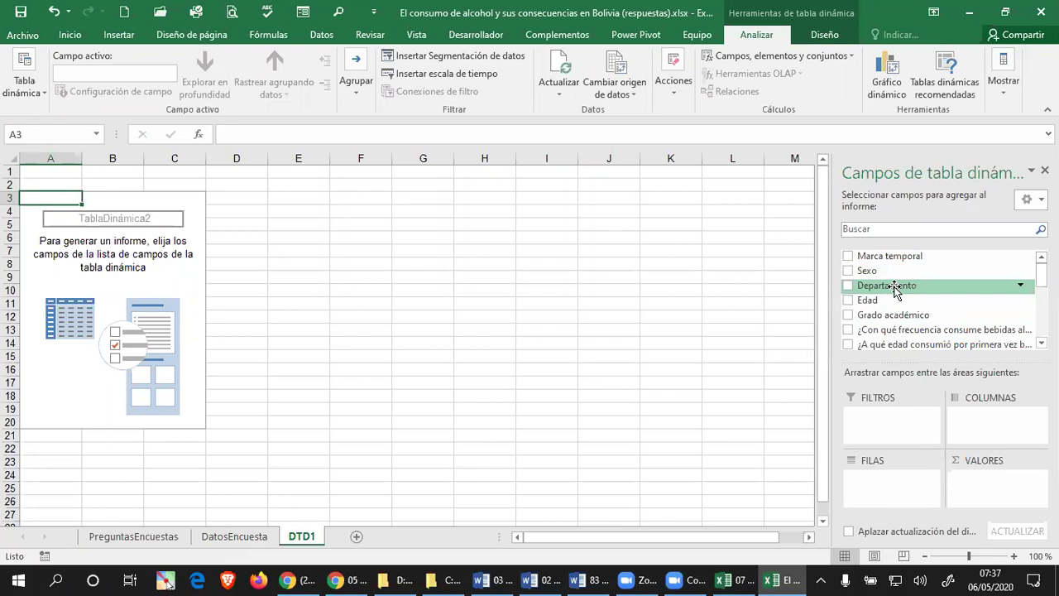
drag(894, 291, 882, 494)
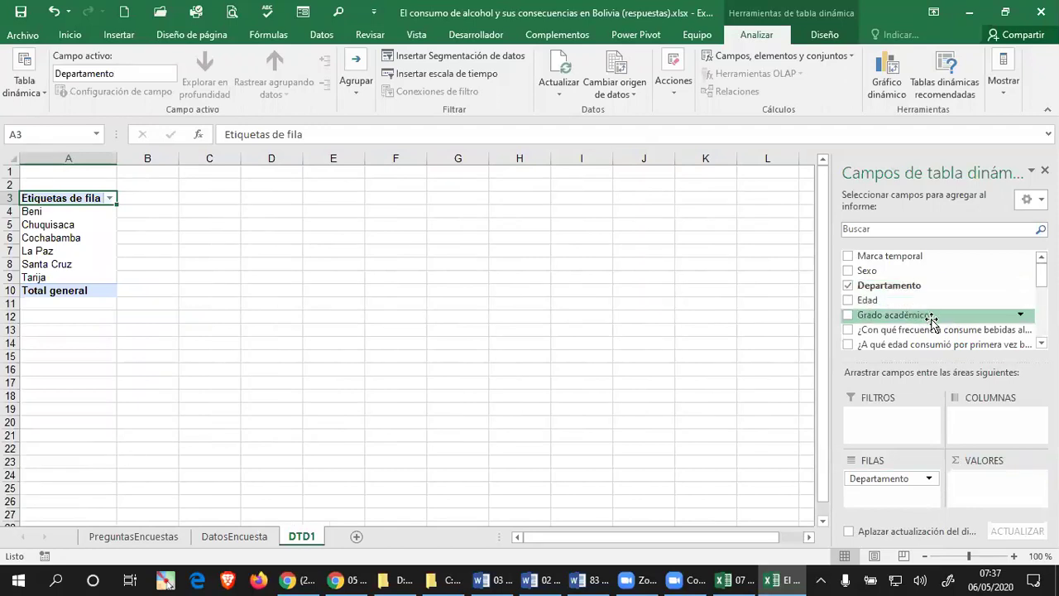
Examine the question fields and the answer options for drinking frequency and age of first alcohol consumption
scroll(943, 321, down, 1)
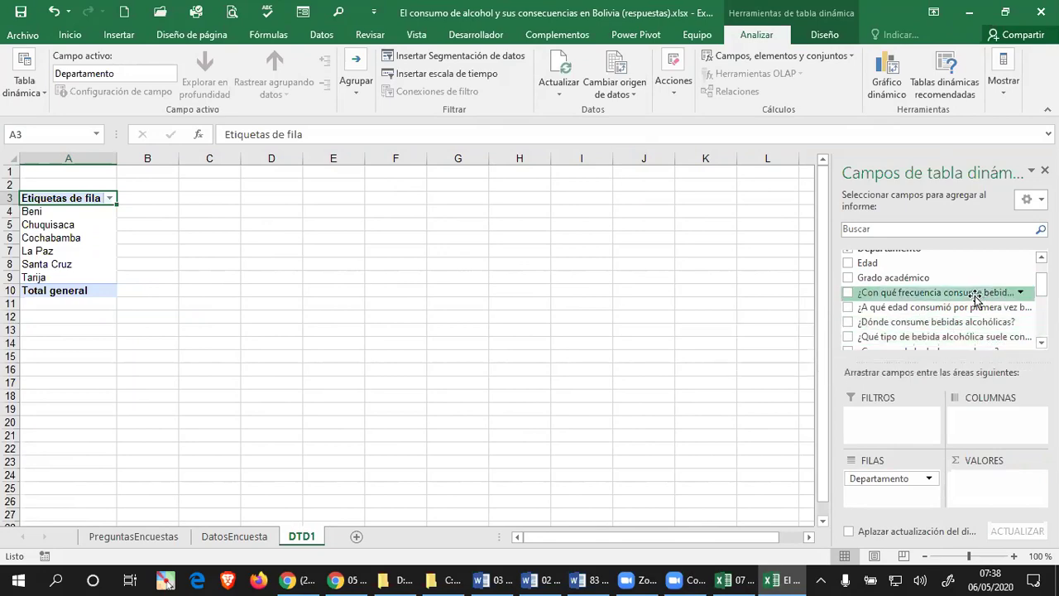
click(1020, 293)
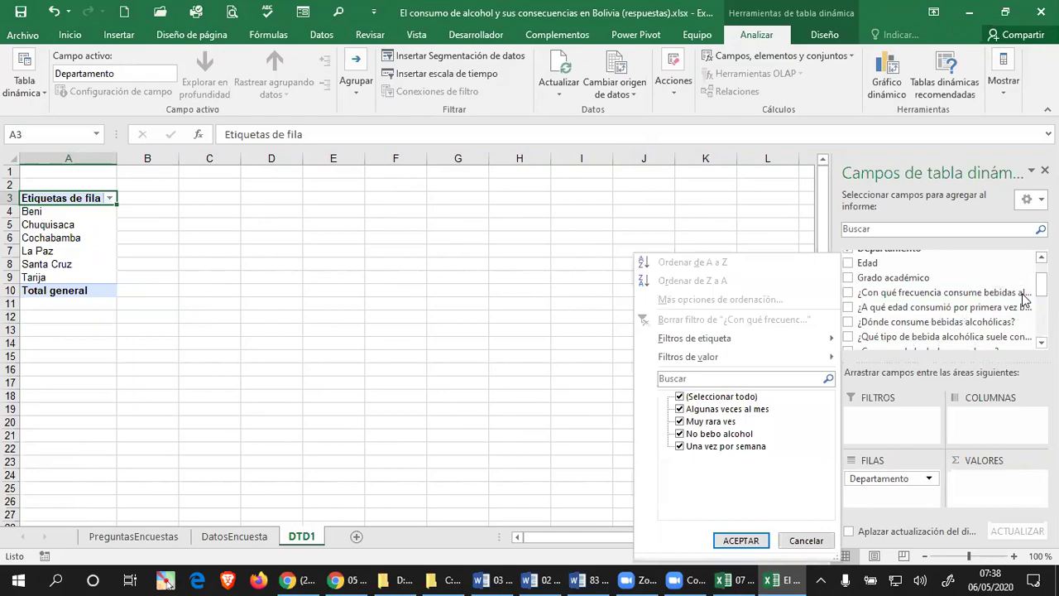
scroll(1024, 297, up, 2)
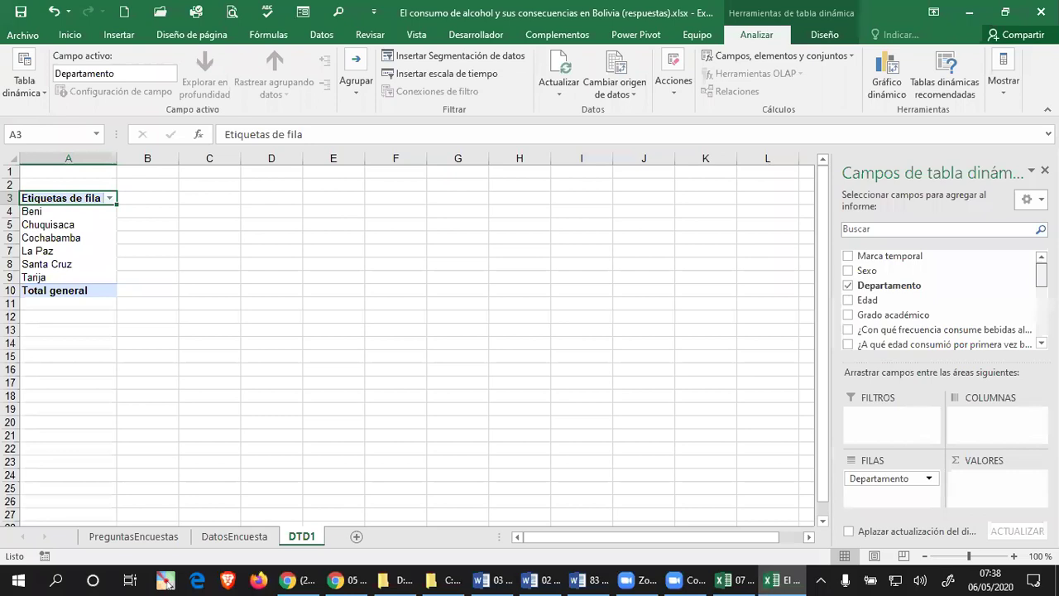
scroll(939, 299, down, 1)
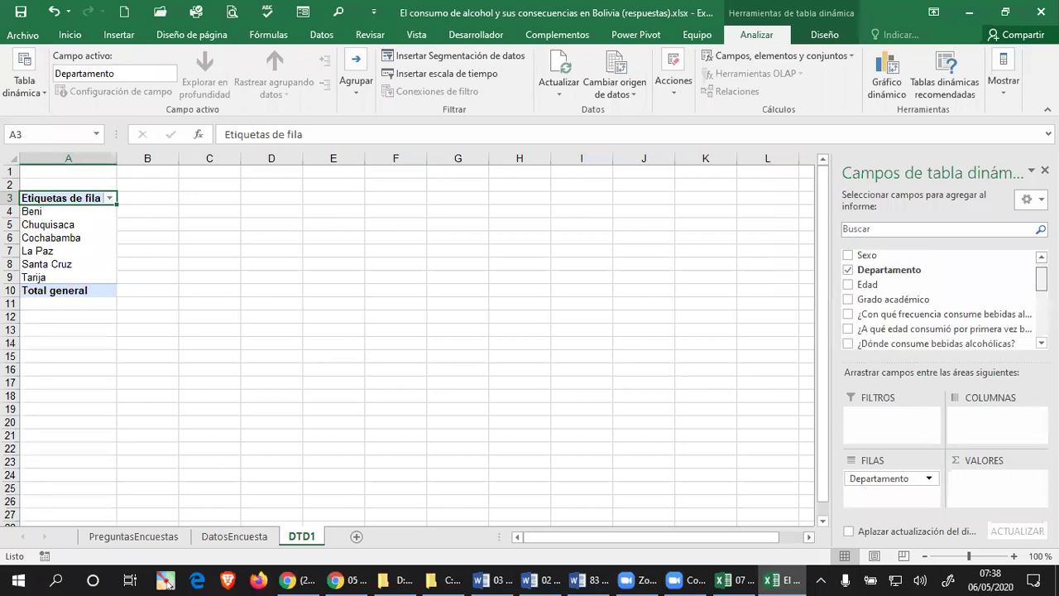
scroll(942, 300, down, 3)
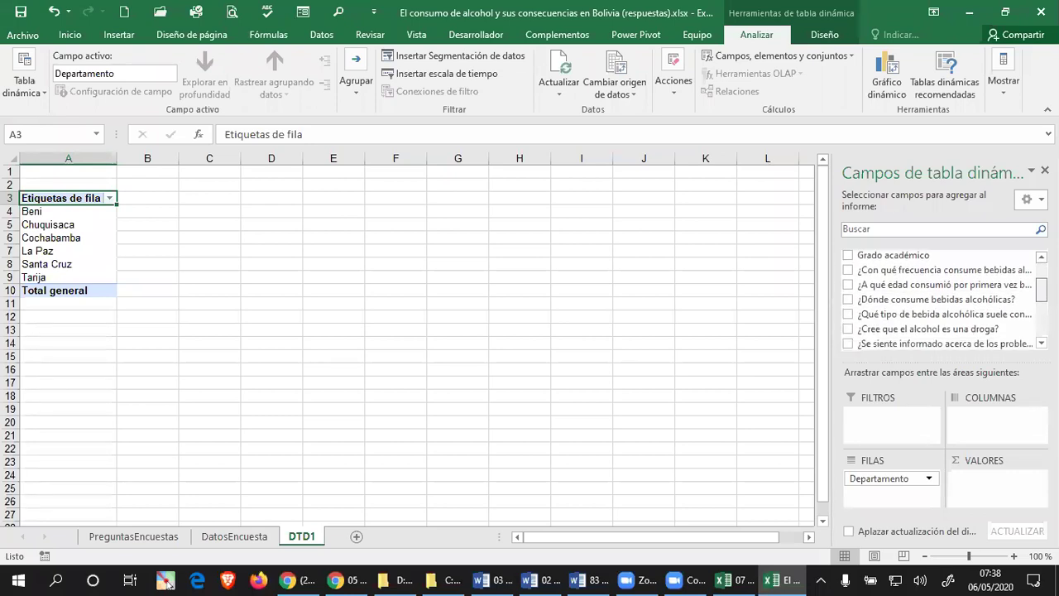
scroll(943, 299, down, 2)
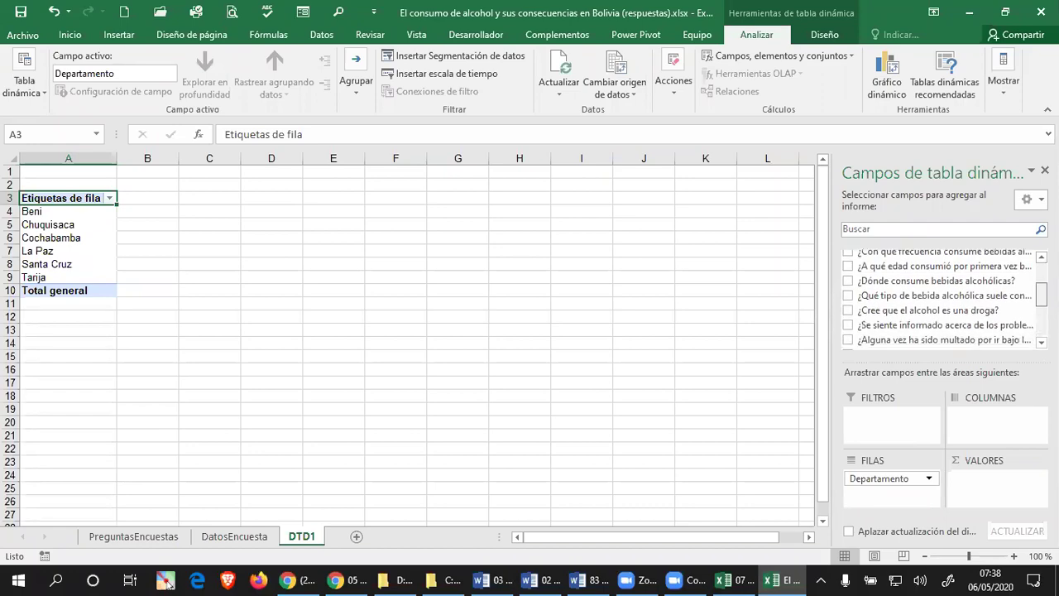
scroll(943, 300, up, 6)
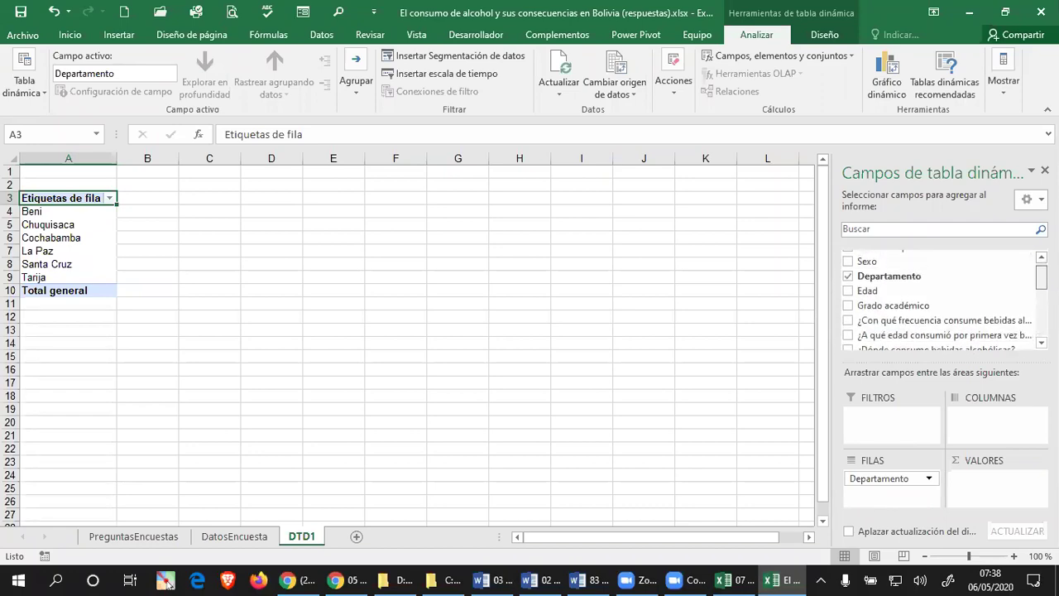
scroll(952, 306, down, 3)
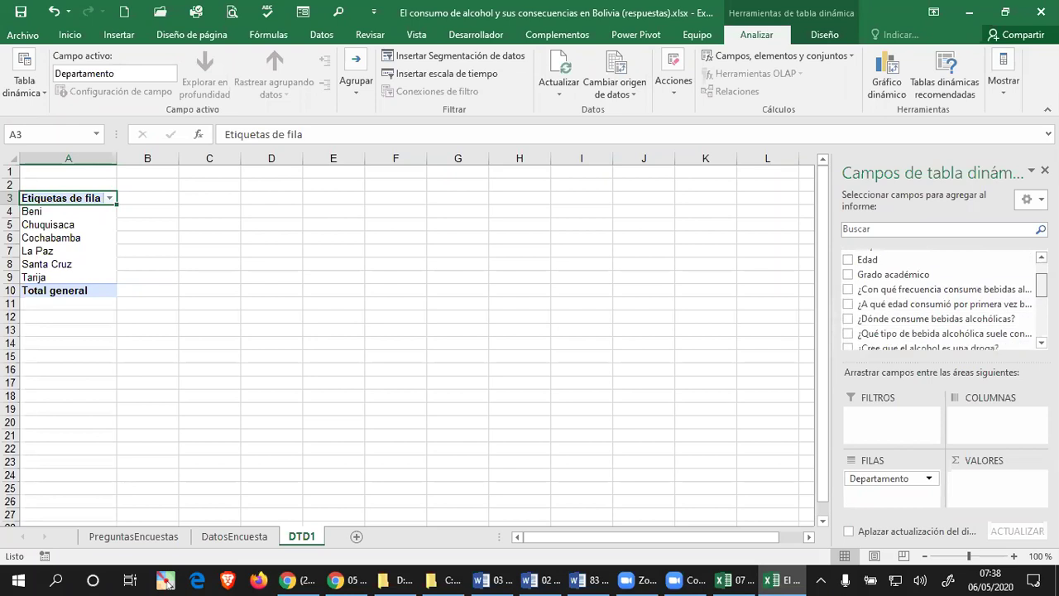
click(1022, 303)
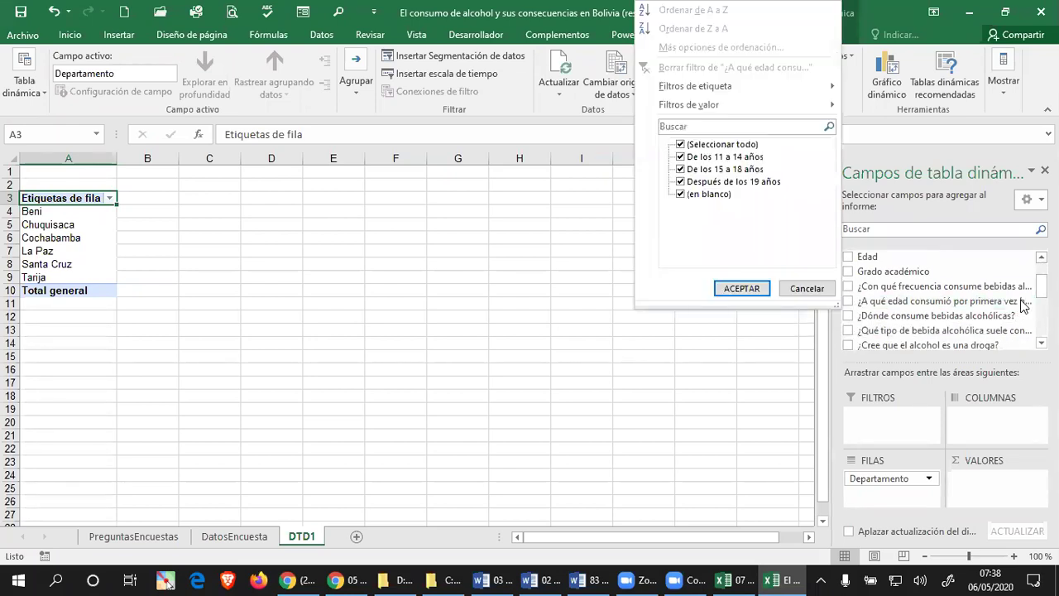
click(804, 289)
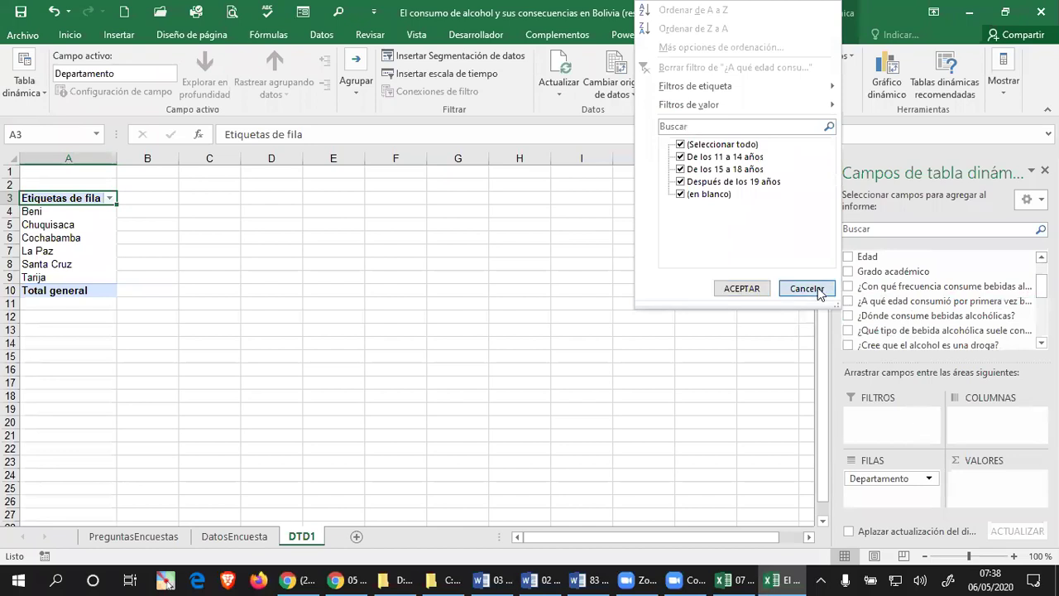
click(1022, 287)
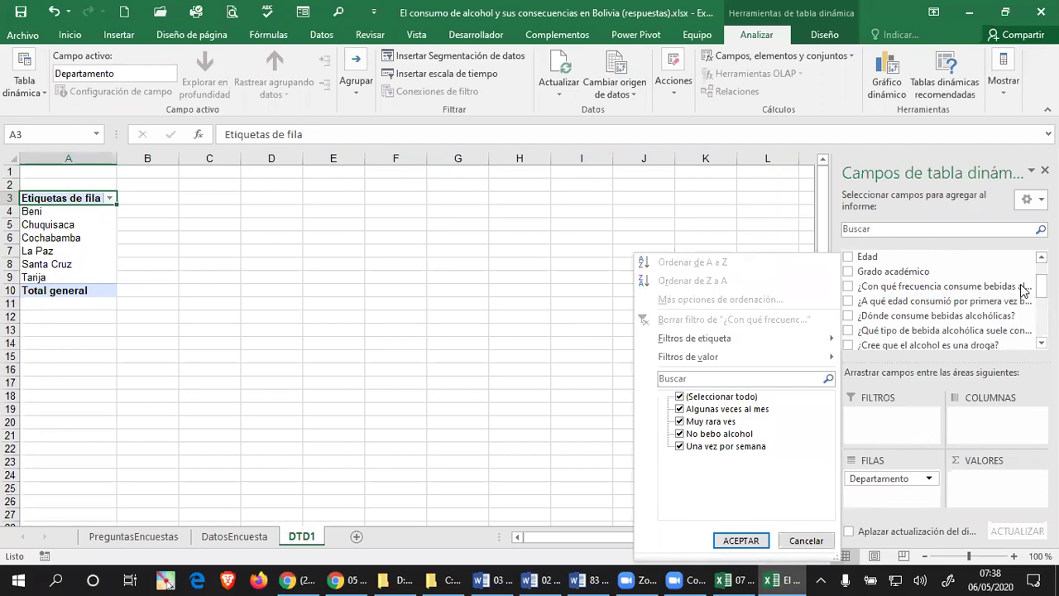
key(Escape)
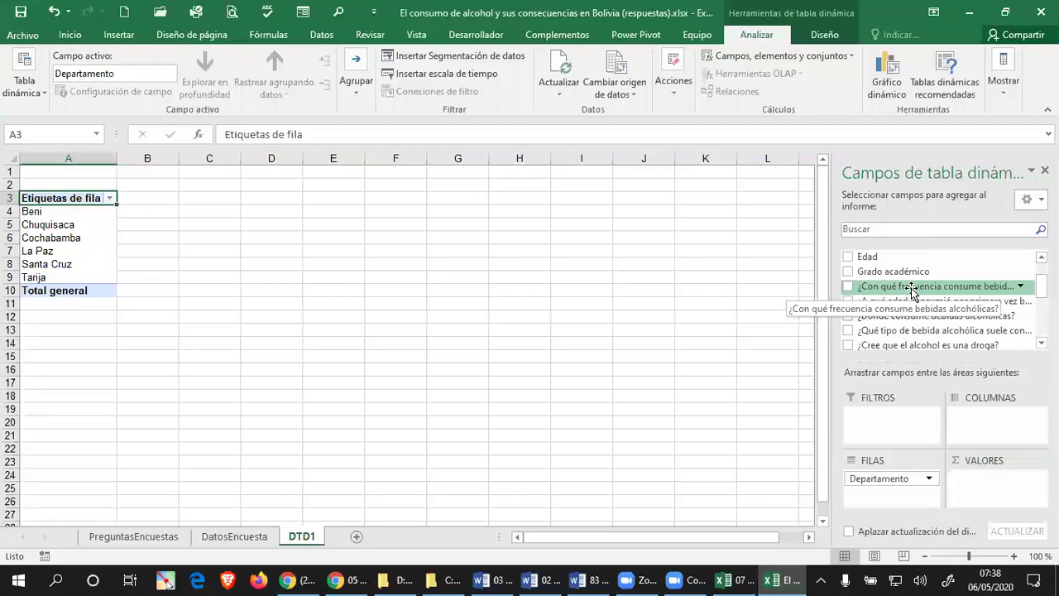
Try the question ¿Con qué frecuencia consume bebidas alcohólicas? as a count in the pivot values, and remove it again
drag(899, 293, 997, 485)
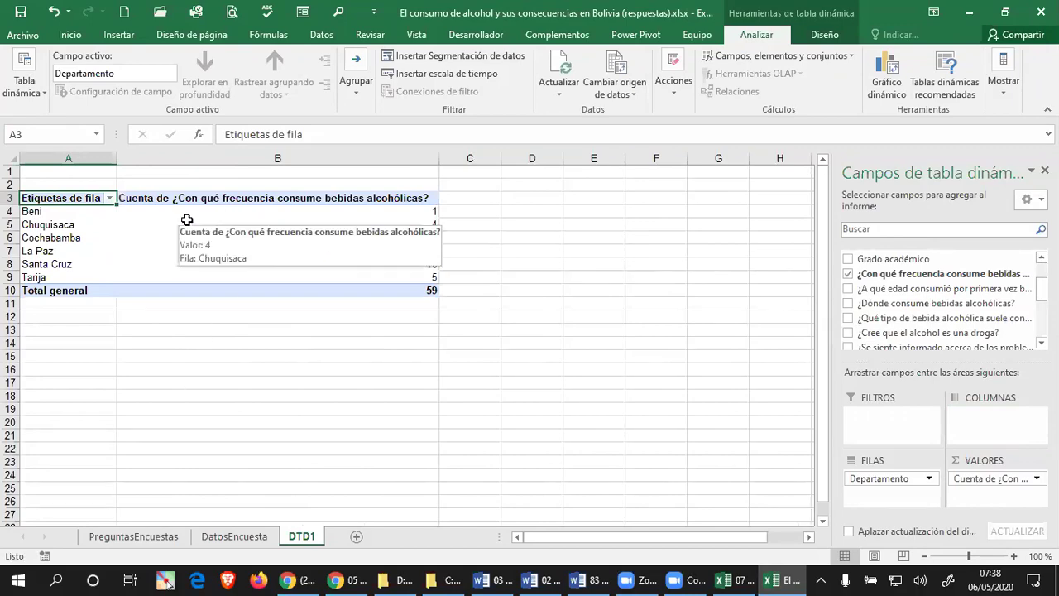
mouse_move(268, 215)
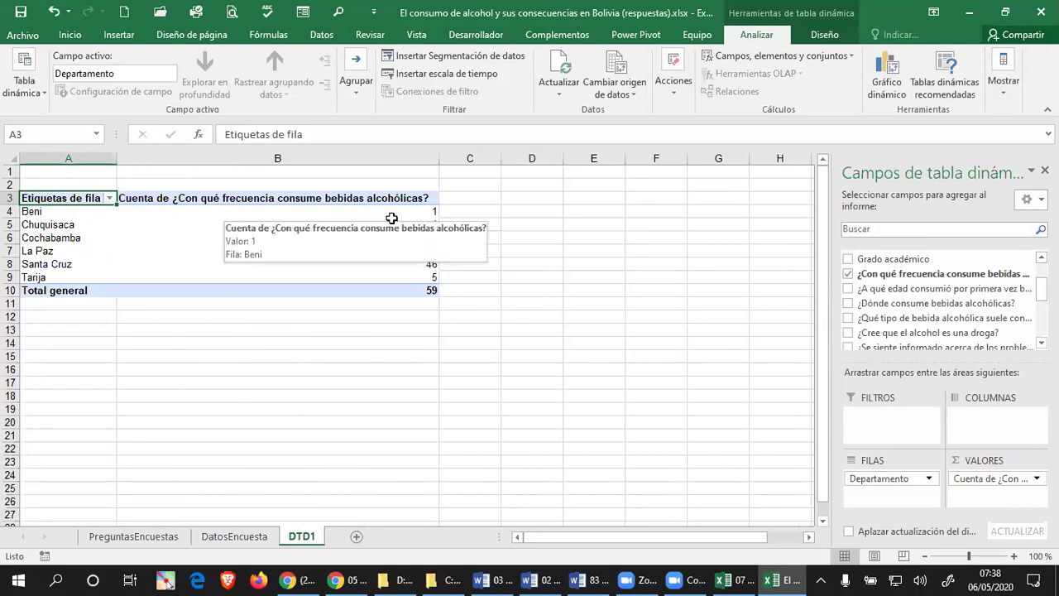
drag(995, 478, 943, 323)
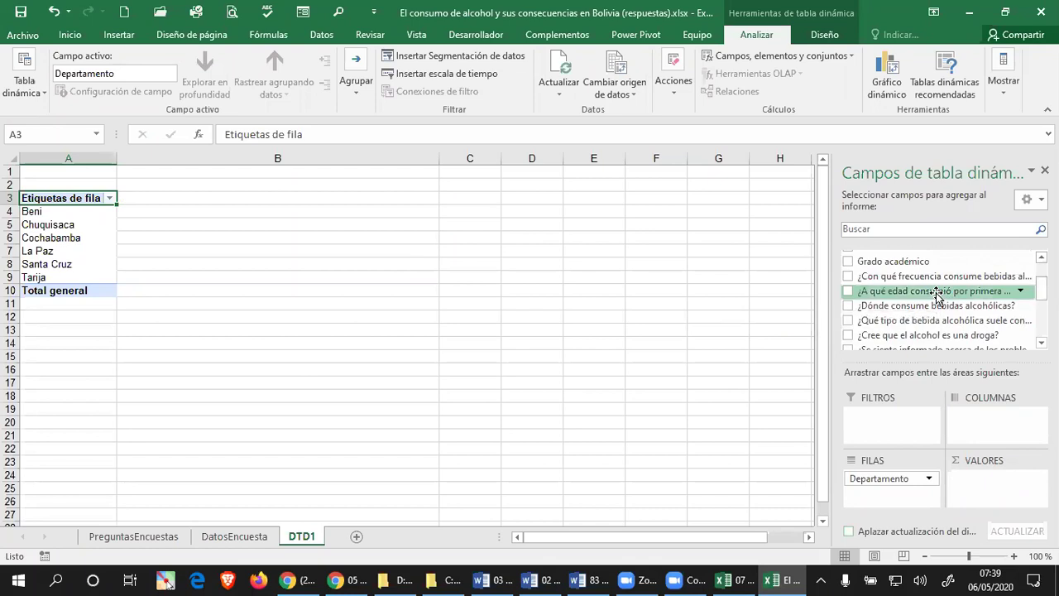
Place ¿A qué edad consumió por primera vez bebidas alcohólicas? in the pivot table's columns and also in its values as a count
drag(937, 296, 995, 422)
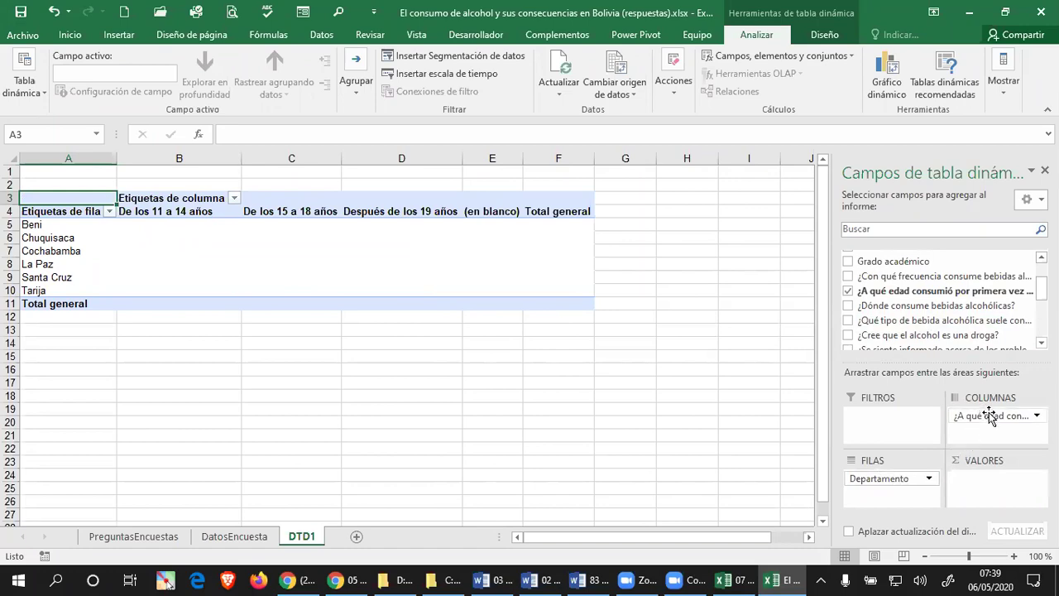
drag(985, 423, 906, 287)
scroll(943, 302, down, 1)
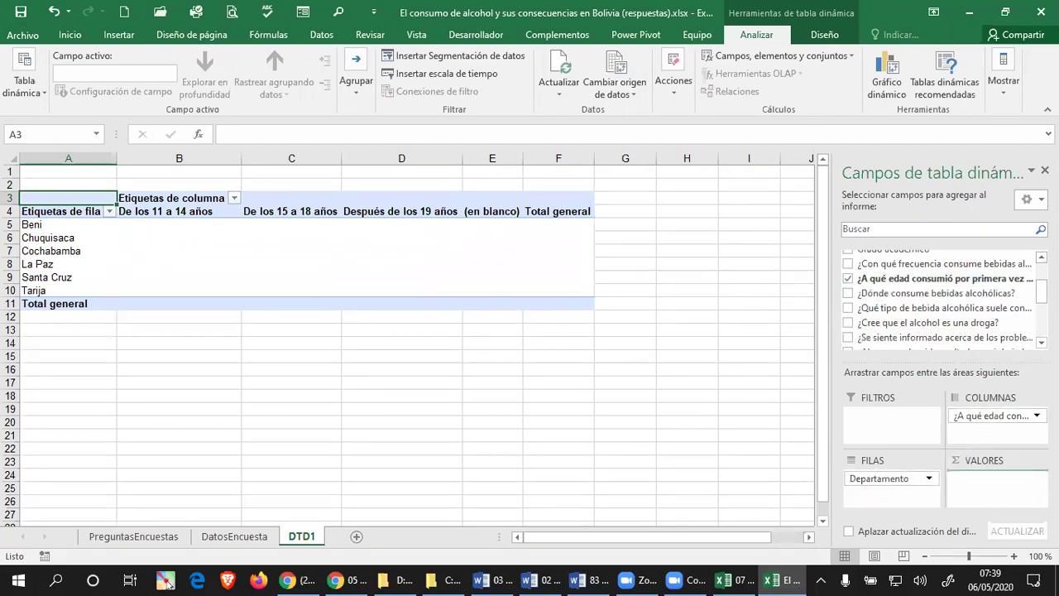
drag(985, 488, 966, 465)
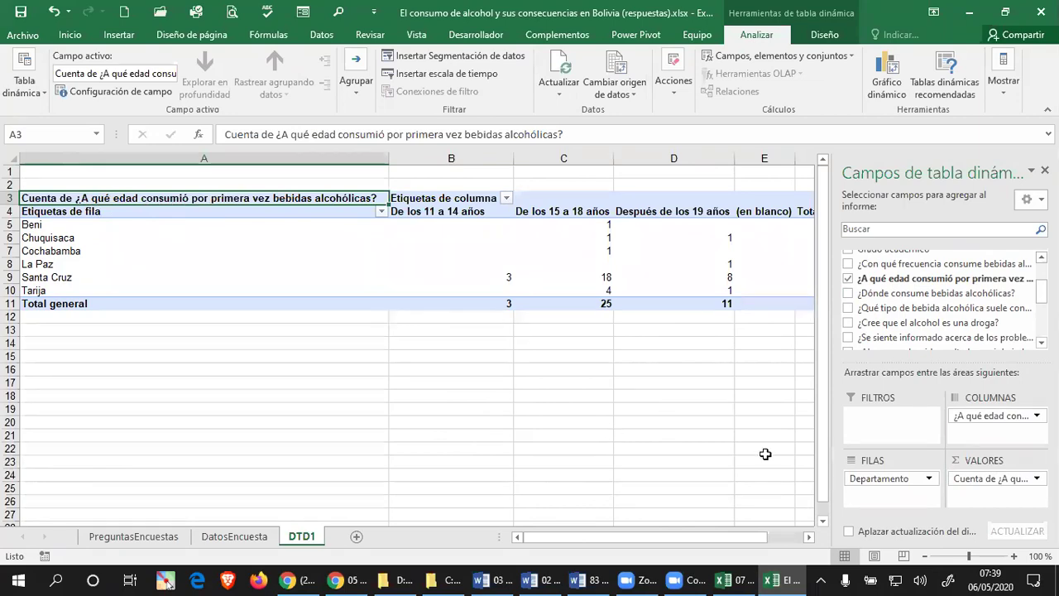
Swap the pivot layout so the first-consumption age question is in rows and Departamento is in columns
drag(976, 416, 1007, 418)
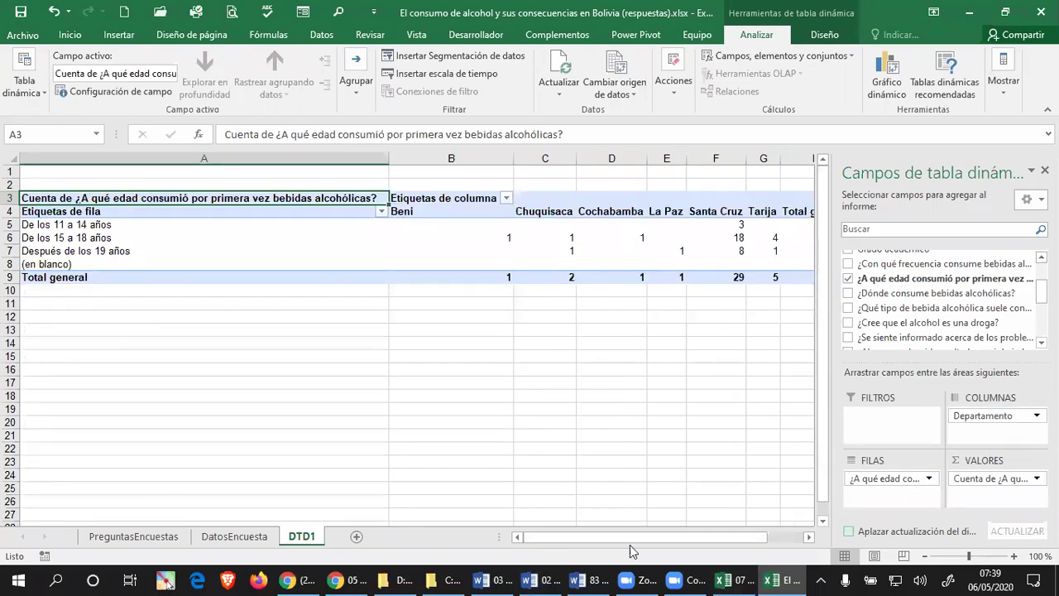
mouse_move(651, 542)
mouse_down()
mouse_move(677, 539)
mouse_move(646, 547)
mouse_up()
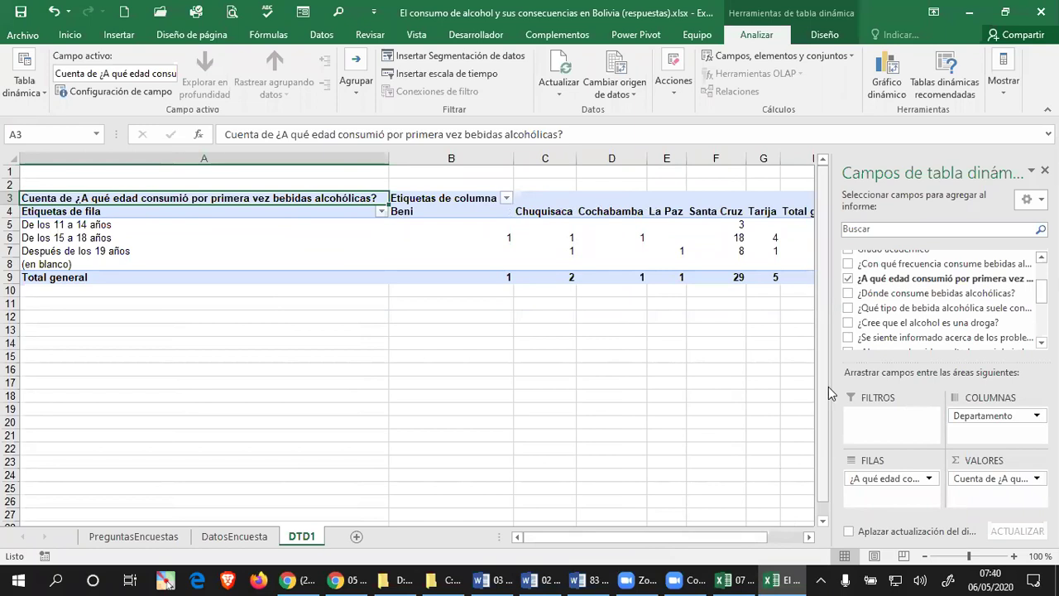
mouse_move(834, 383)
mouse_down()
mouse_move(842, 389)
mouse_move(832, 390)
mouse_up()
click(565, 537)
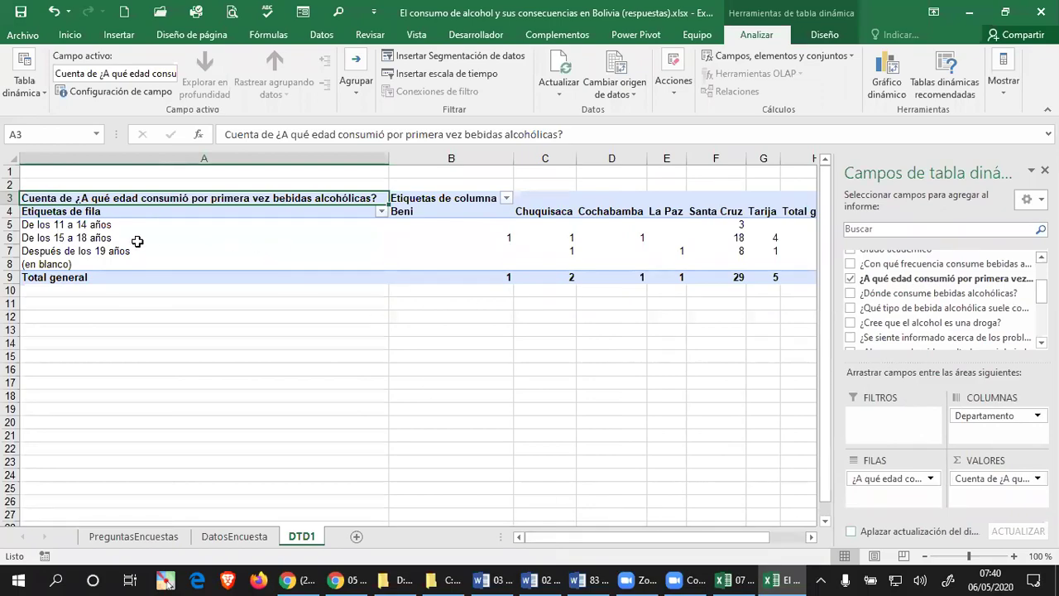
Examine the pivot table's age-range rows, following De los 15 a 18 años across all departments to its grand total
click(86, 226)
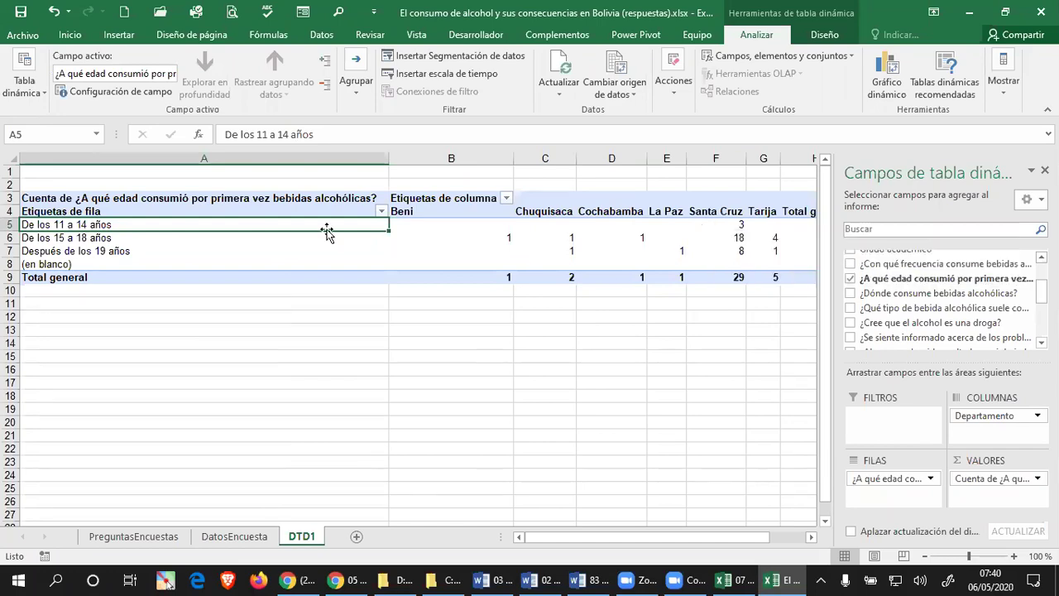
click(71, 240)
click(20, 238)
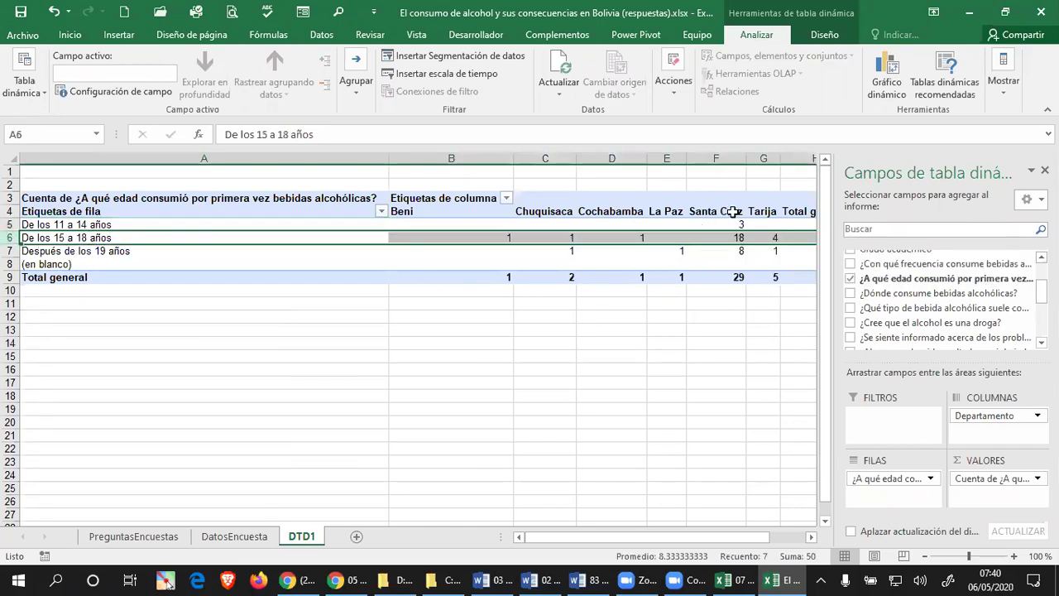
mouse_move(733, 237)
drag(584, 539, 637, 544)
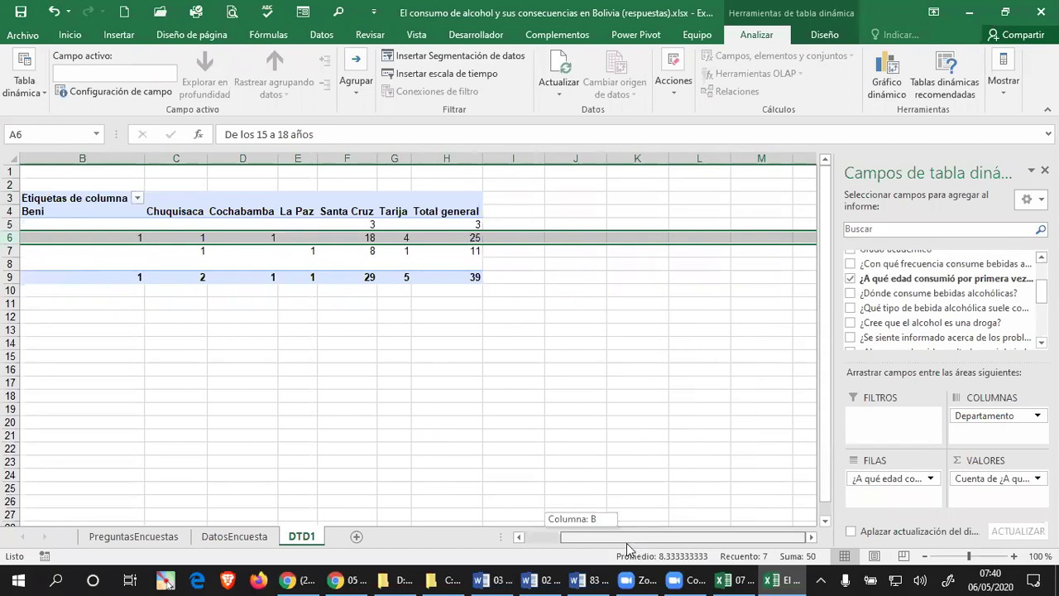
drag(624, 551, 600, 552)
scroll(511, 225, right, 1)
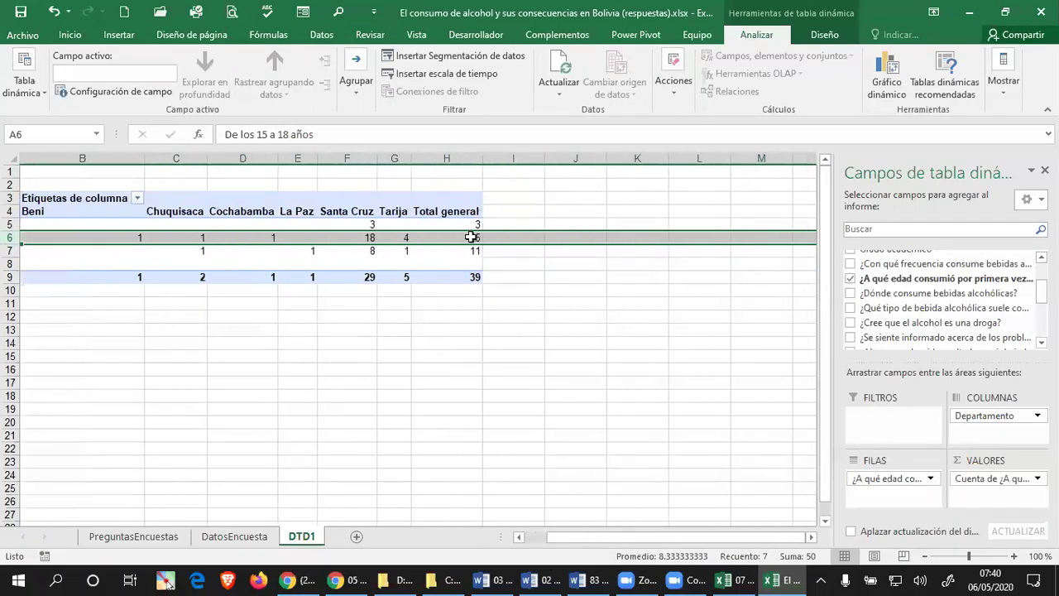
drag(633, 538, 496, 538)
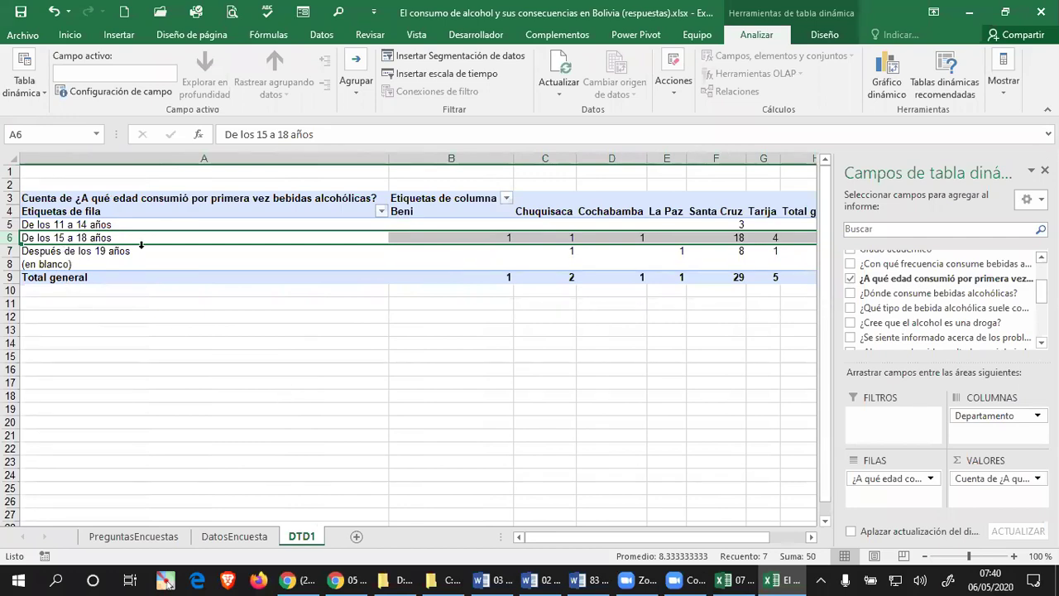
Review Santa Cruz's counts for each first-consumption age range and its column total, and check the grand total column
click(734, 237)
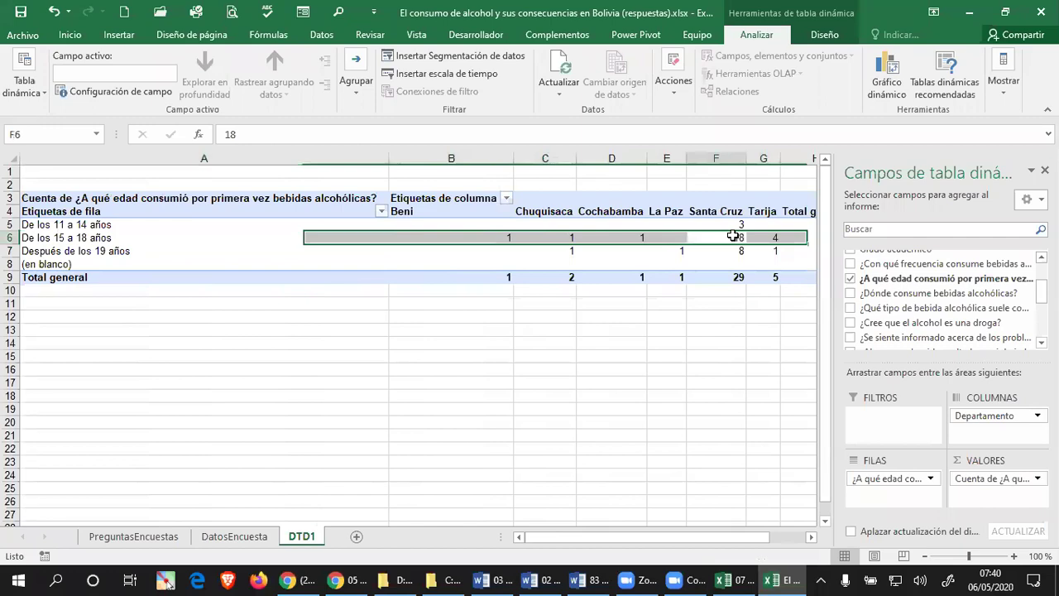
click(724, 282)
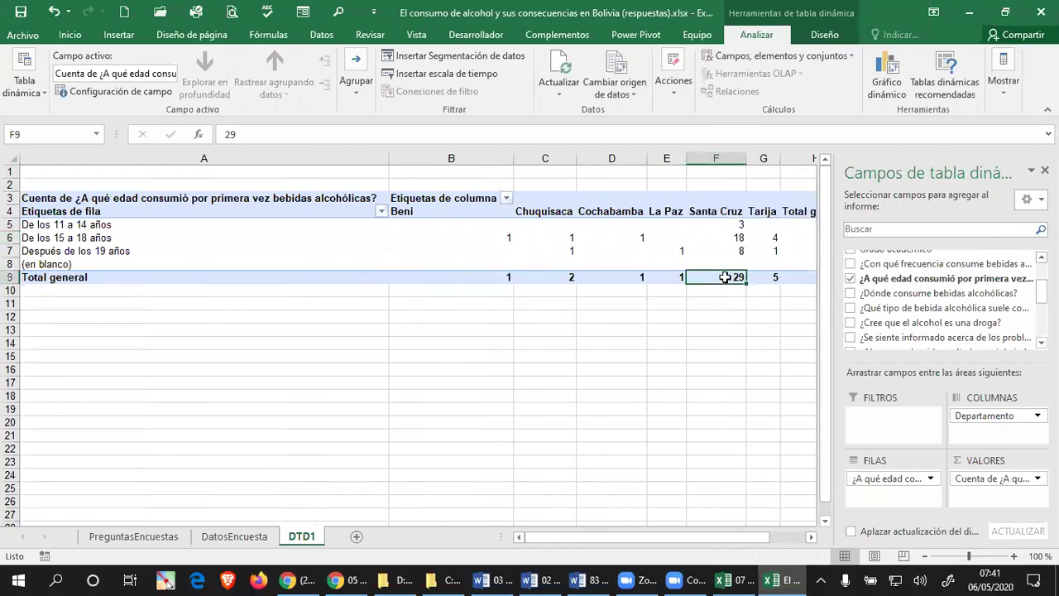
mouse_move(725, 275)
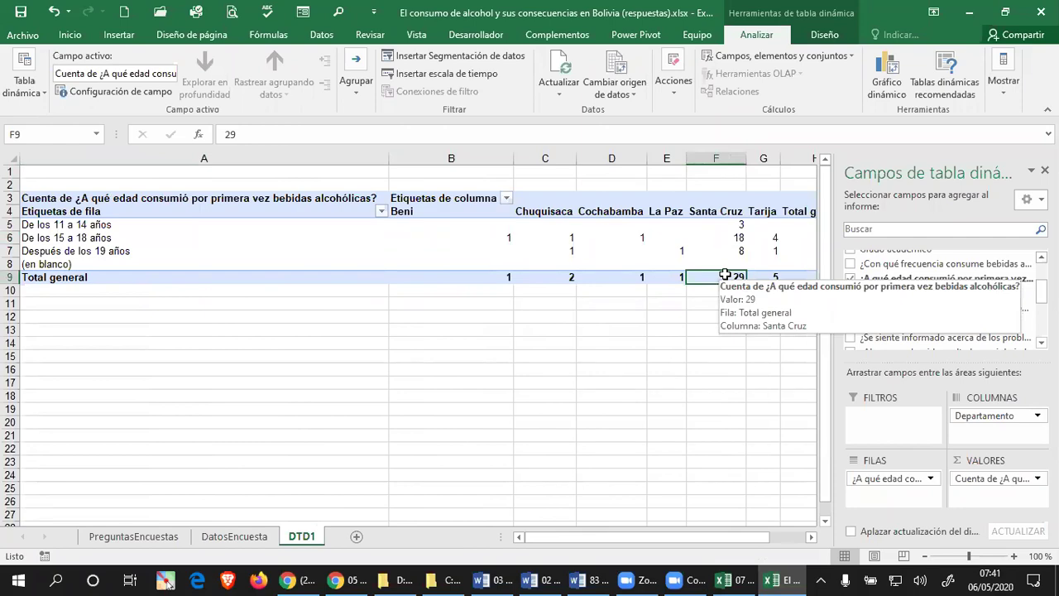
click(729, 237)
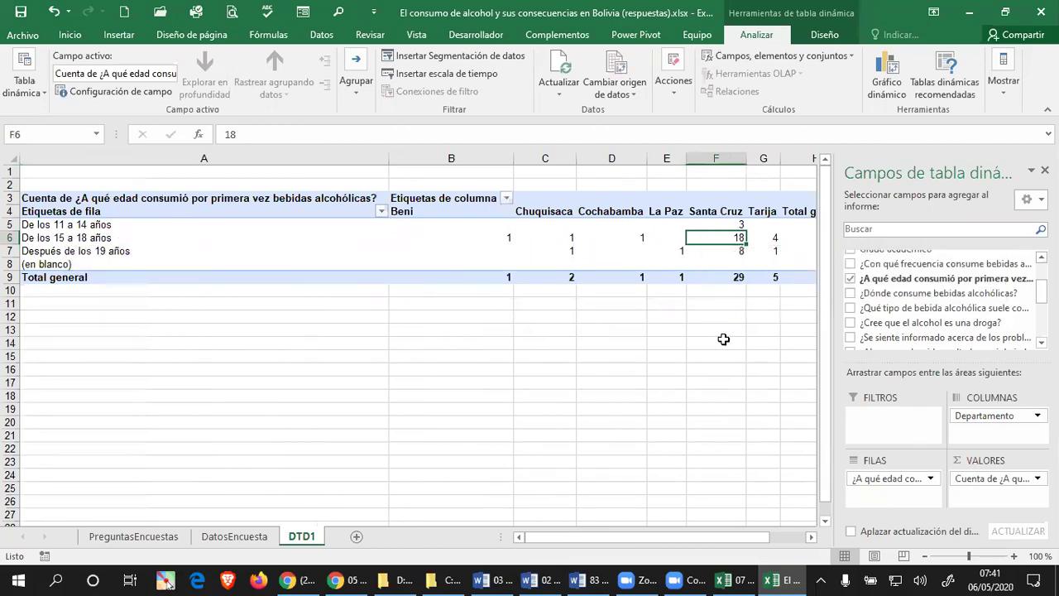
click(725, 251)
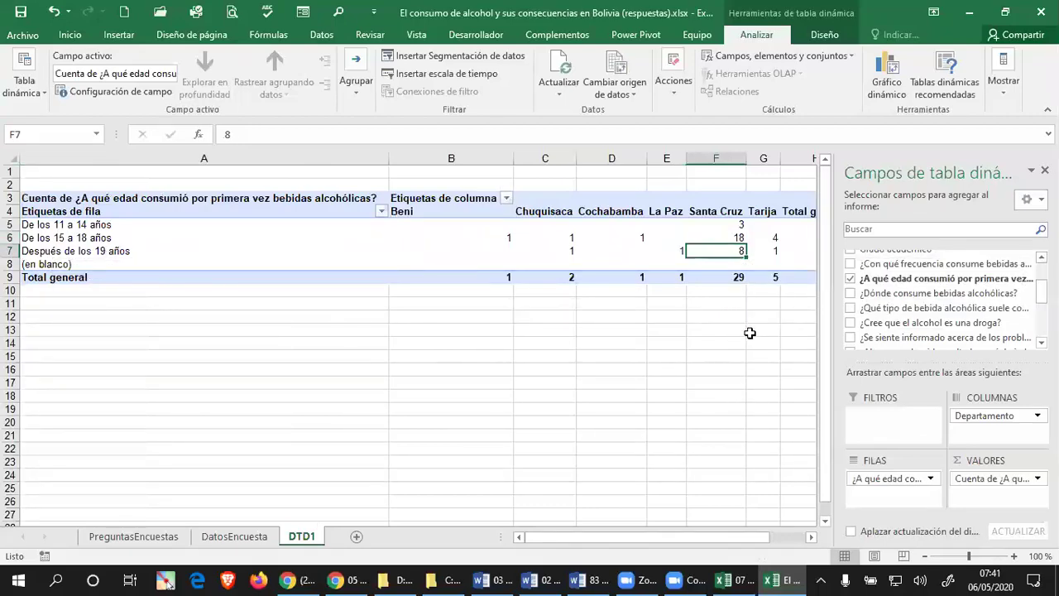
click(736, 223)
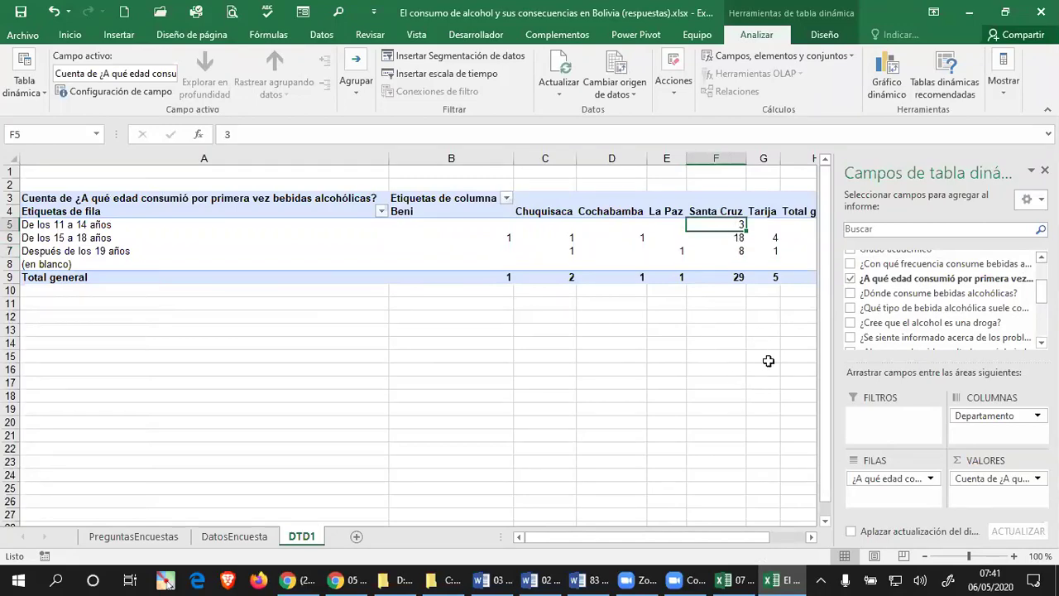
click(810, 536)
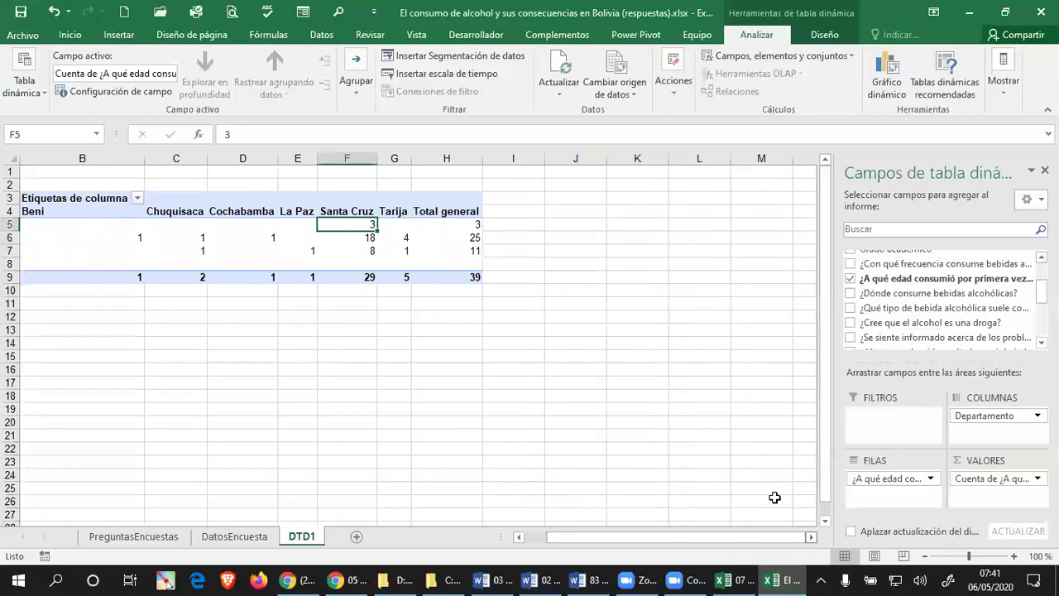
drag(739, 542, 707, 536)
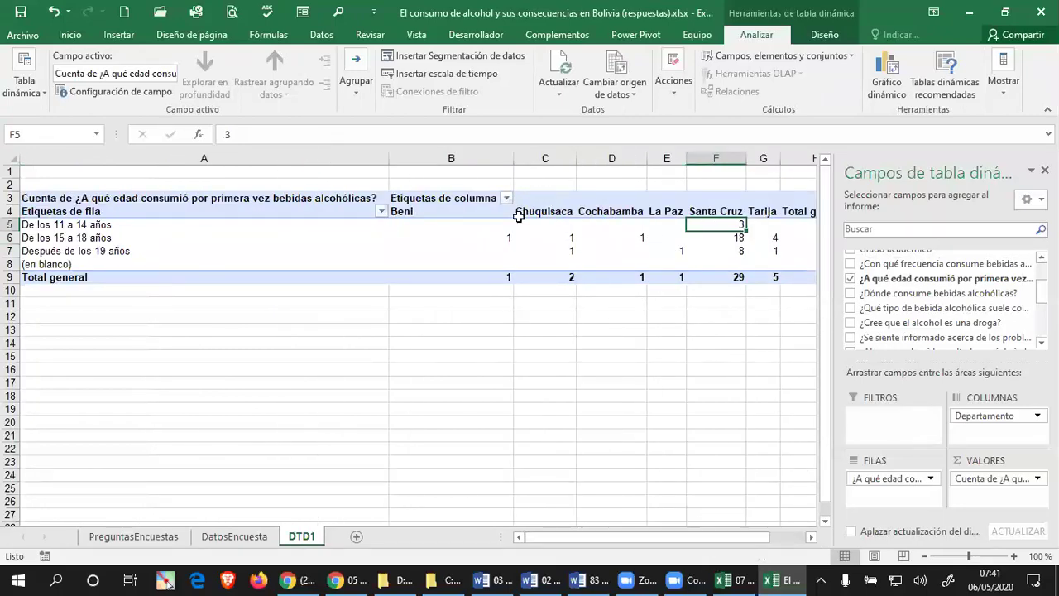
Compare the counts for Beni, Chuquisaca and Cochabamba with Santa Cruz's full column of age ranges and its total
click(512, 238)
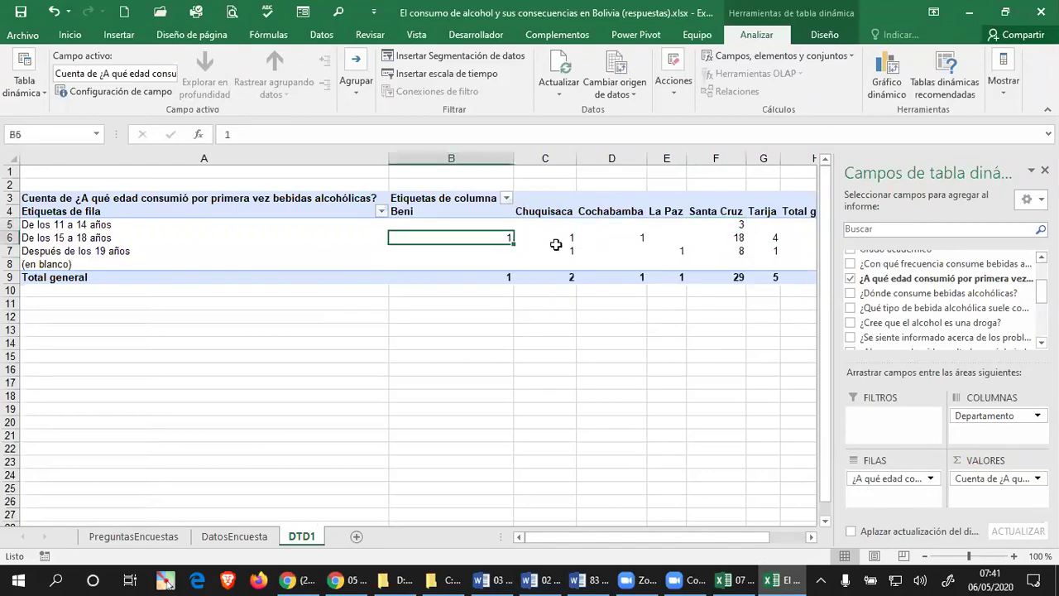
click(556, 246)
click(555, 250)
click(620, 251)
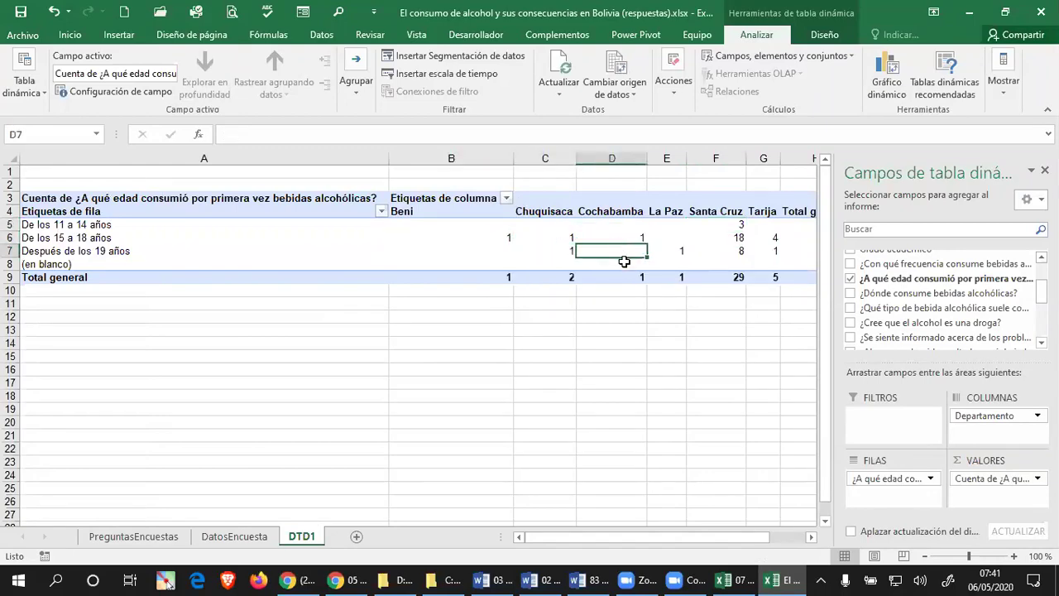
drag(735, 226, 728, 263)
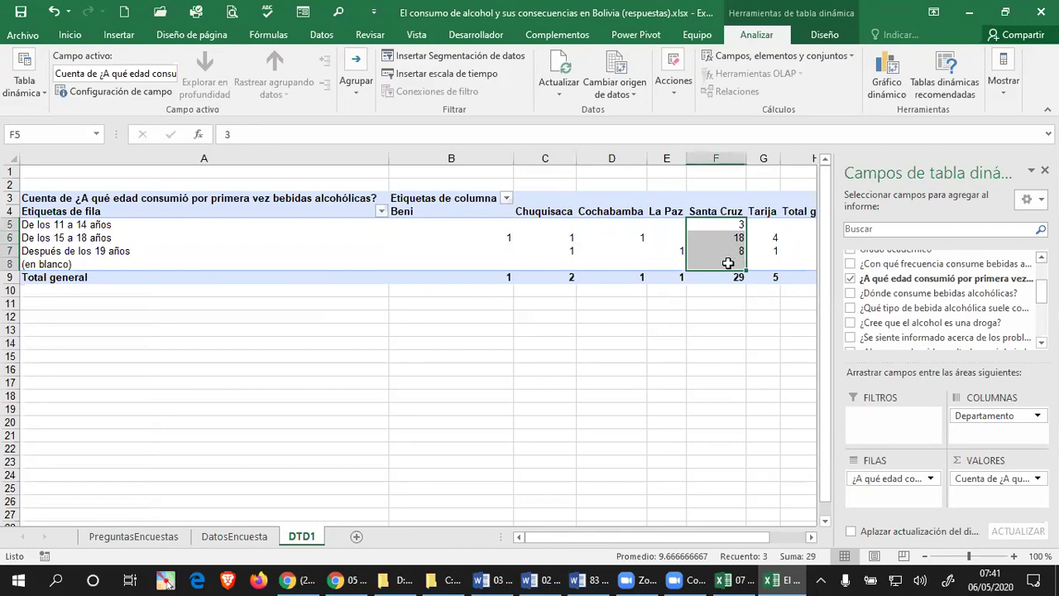
click(691, 336)
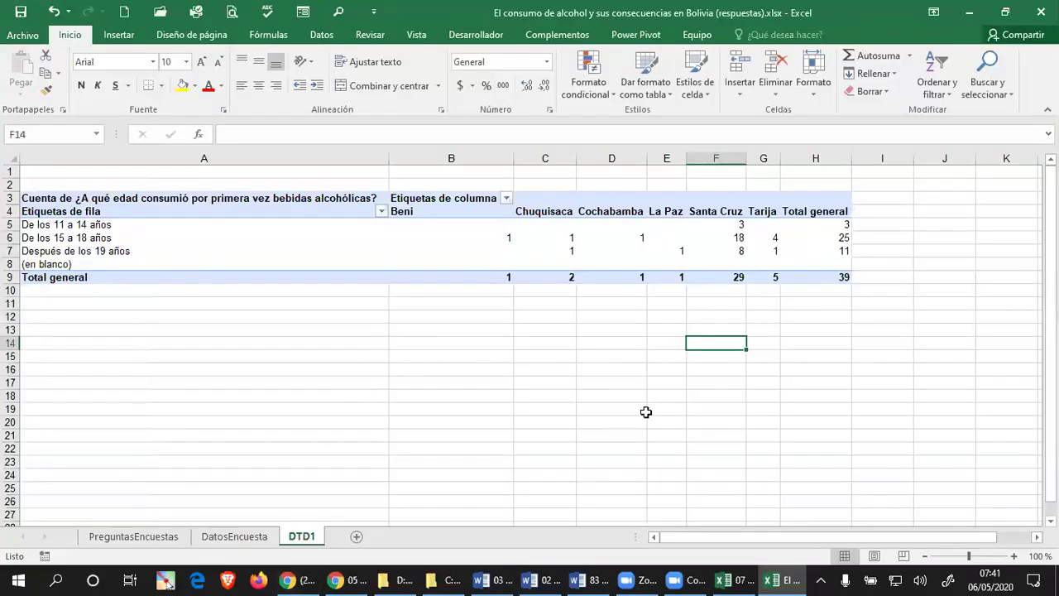
mouse_move(616, 278)
drag(733, 224, 732, 263)
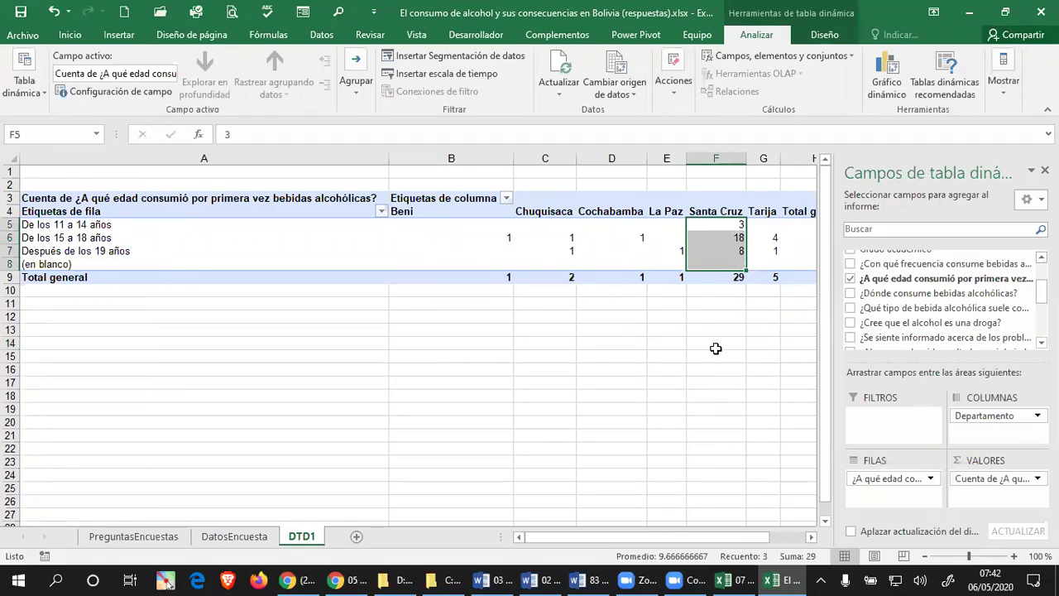
click(723, 280)
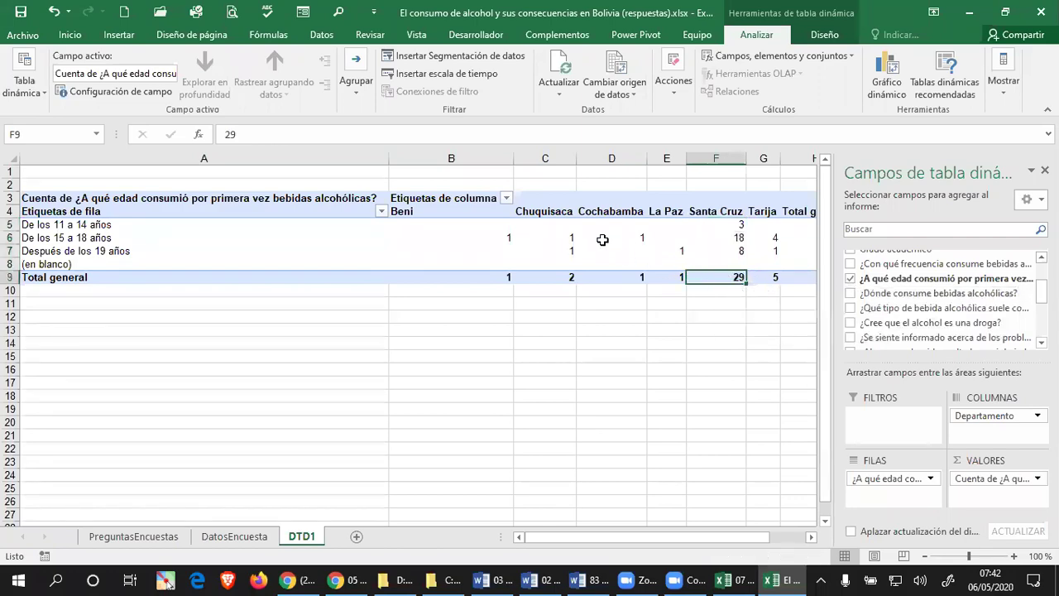
Compare Tarija with Santa Cruz in the De los 15 a 18 años row, and trace that row between its label and grand total
click(770, 238)
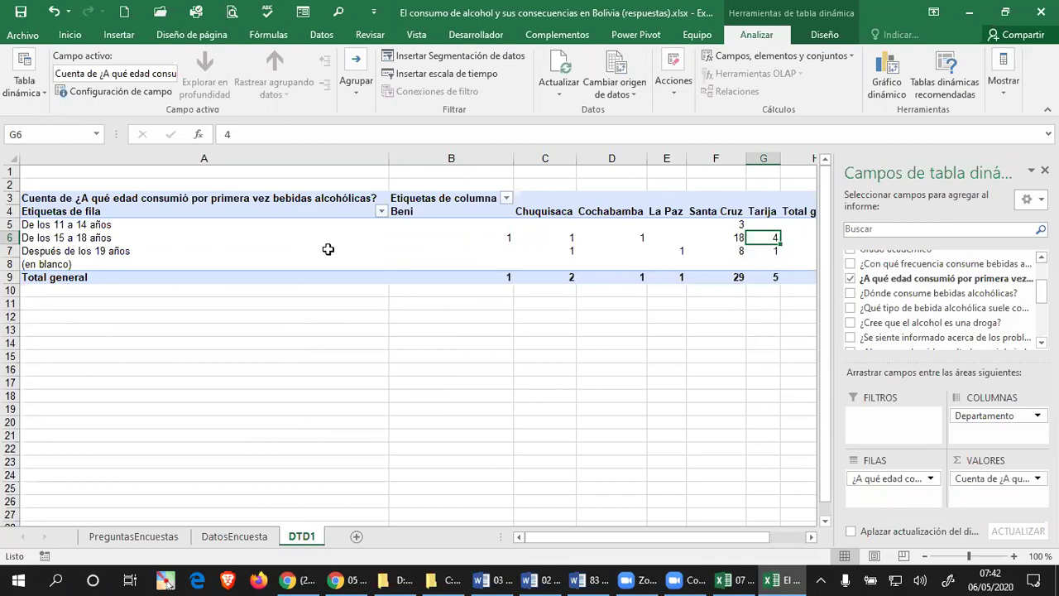
click(728, 236)
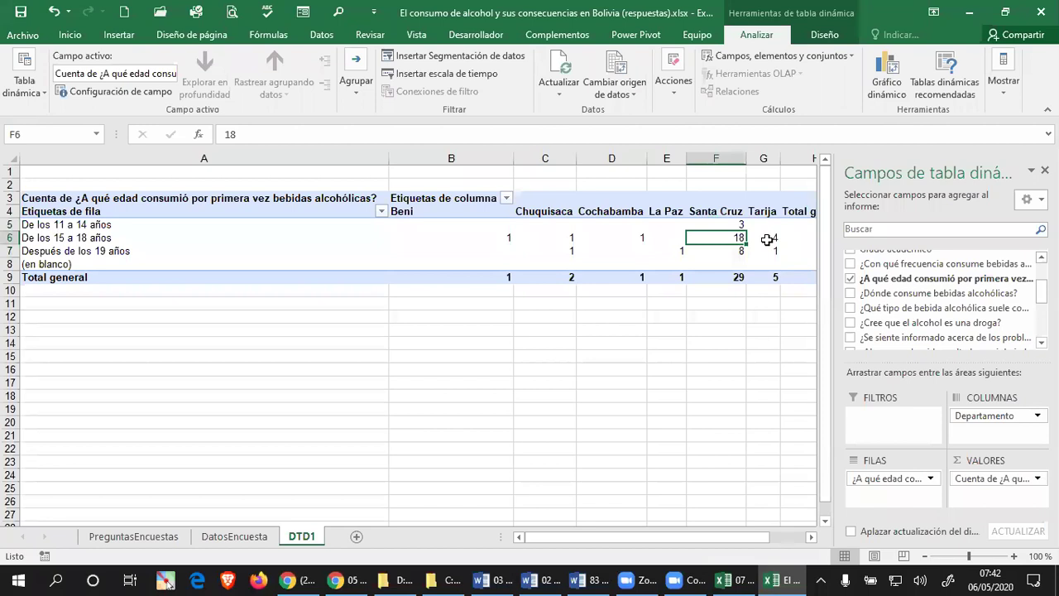
click(766, 239)
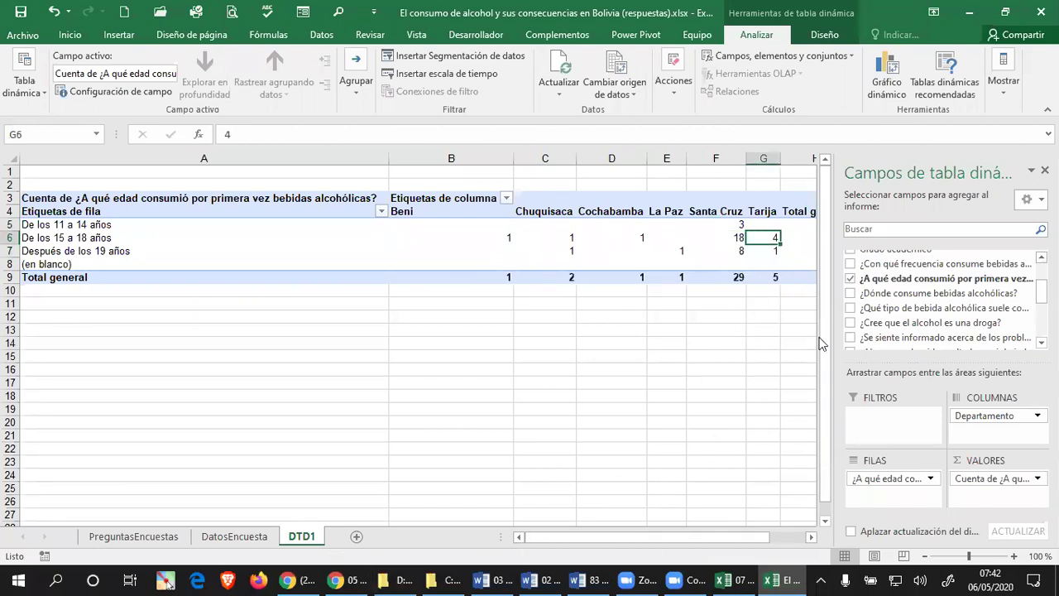
key(Left)
key(Left)
key(Left)
key(Left)
key(Left)
key(Left)
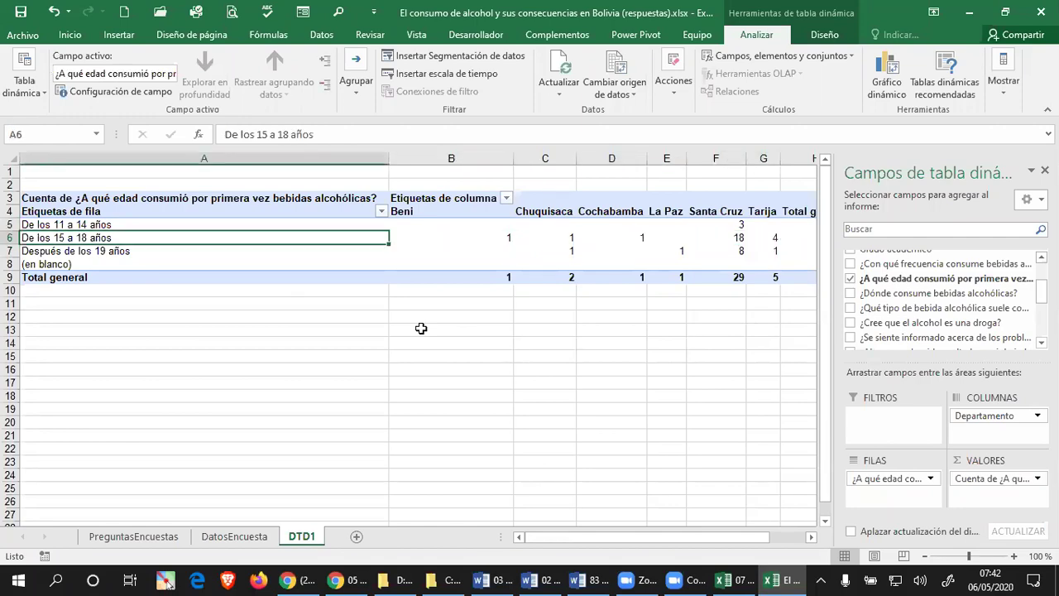
key(Right)
key(Right)
key(Right)
key(Right)
key(Right)
key(Right)
key(Right)
key(Right)
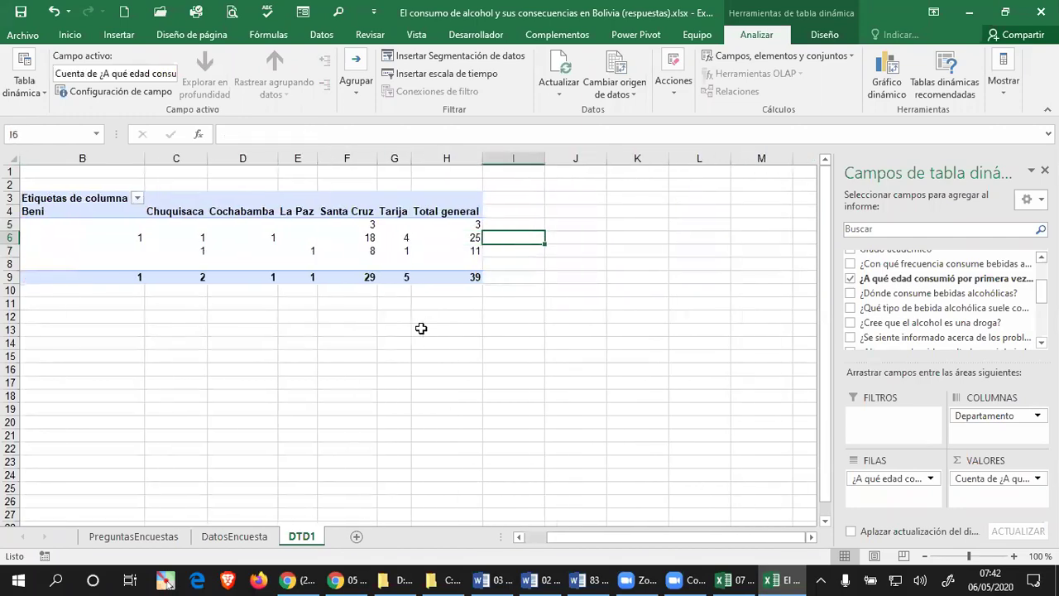
key(Left)
key(Left)
key(Left)
key(Left)
key(Left)
key(Left)
key(Left)
key(Left)
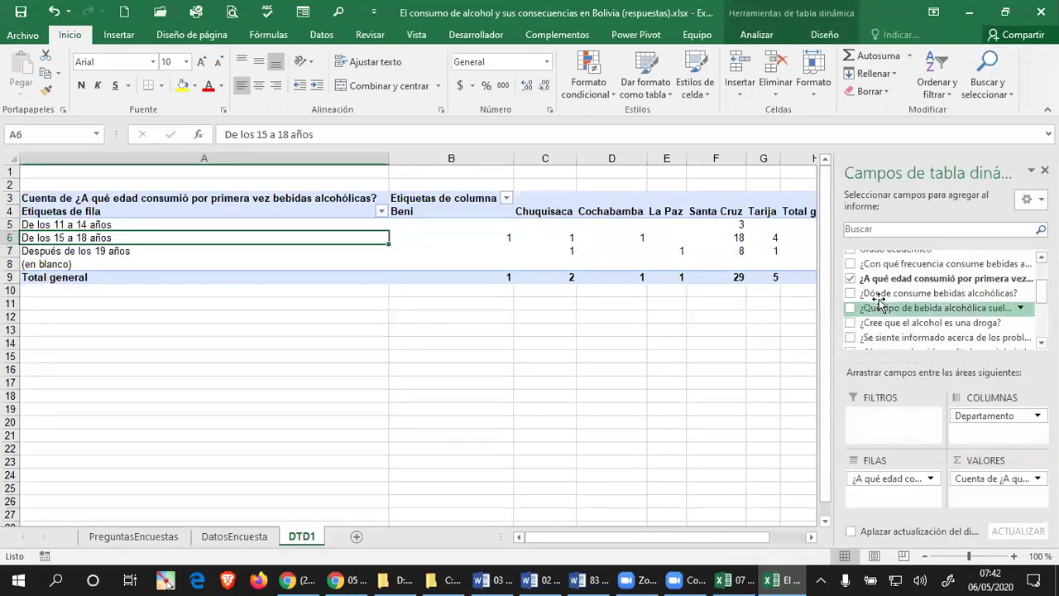
click(733, 237)
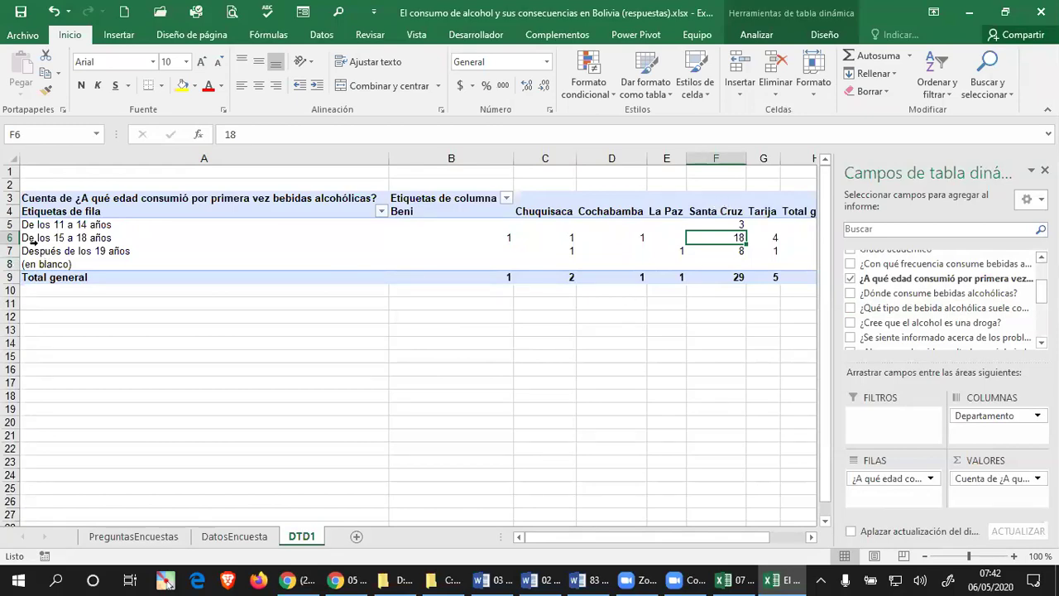
click(126, 239)
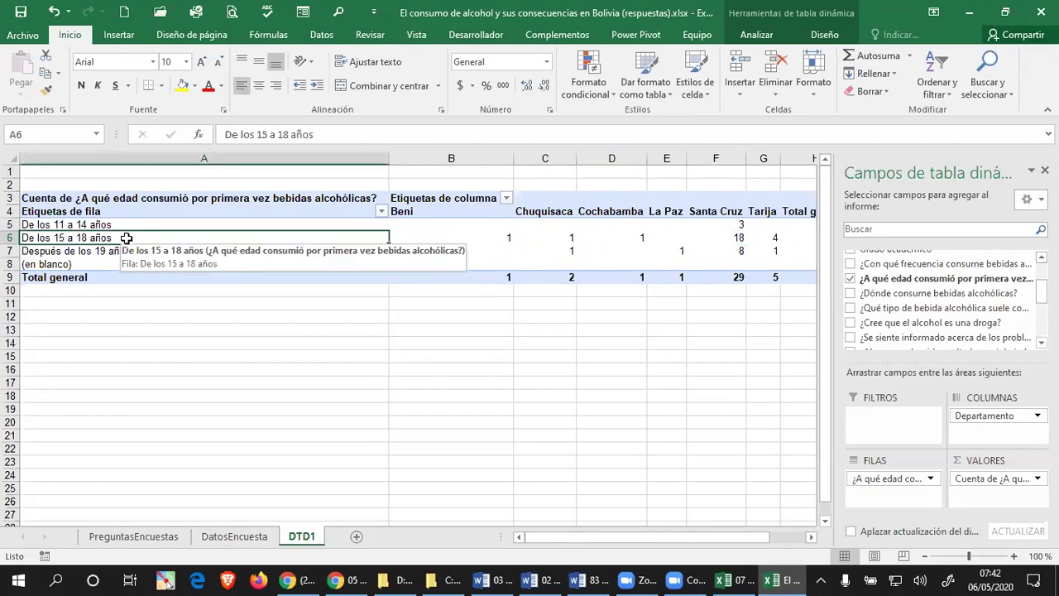
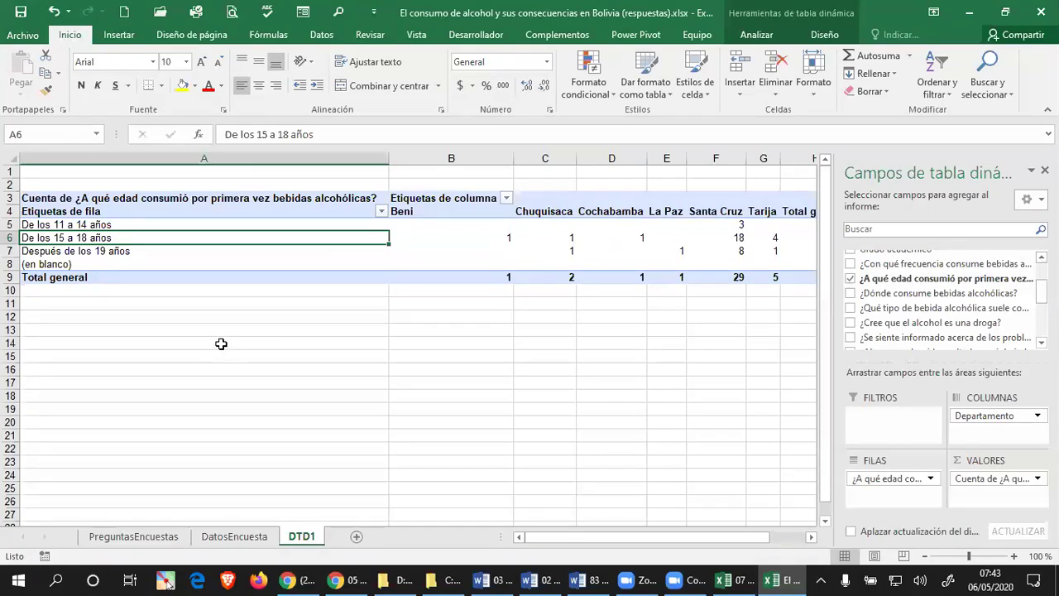
key(ctrl+Home)
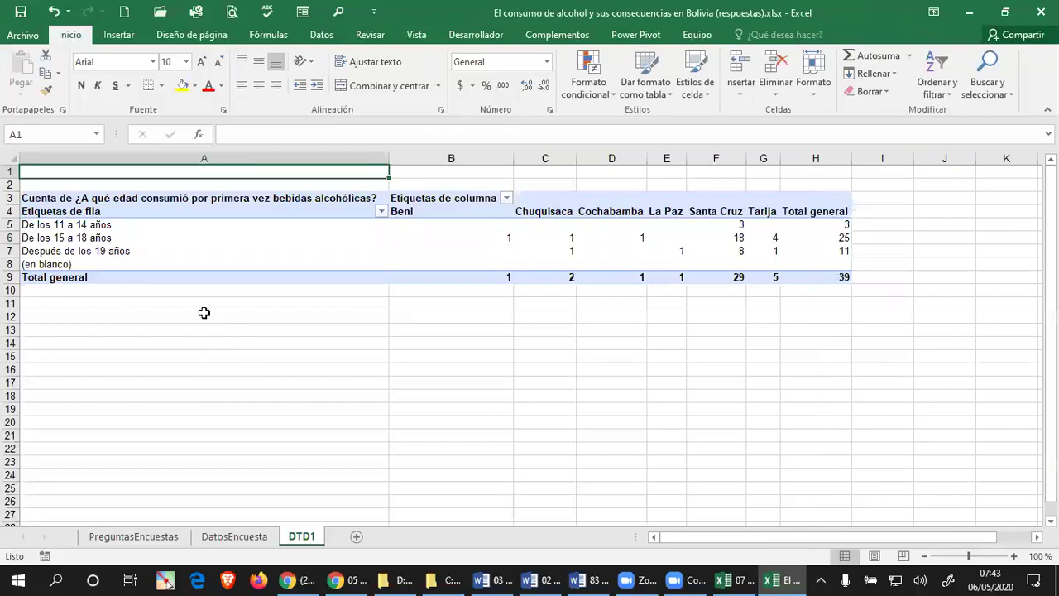
click(73, 236)
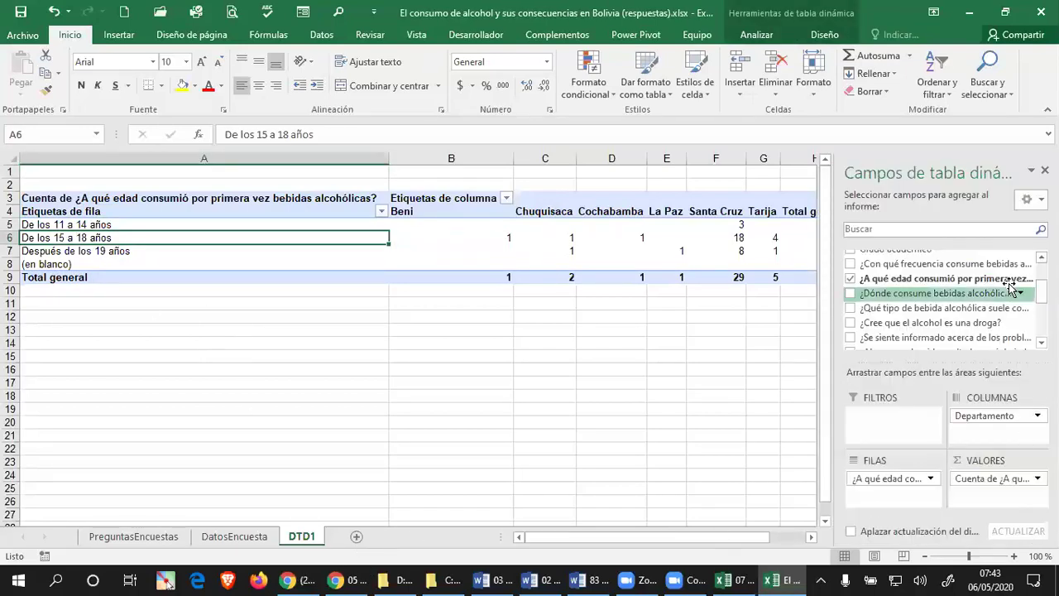
Insert a blank pivot table on a new sheet from the DatosEncuesta responses, after checking the drink-type question's header
click(234, 536)
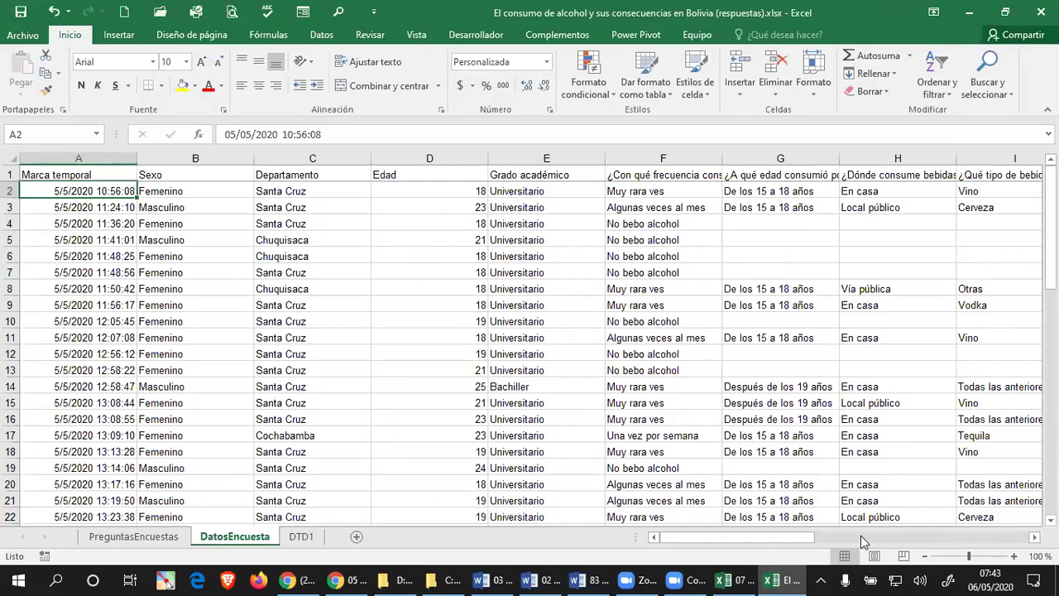
drag(778, 541, 836, 537)
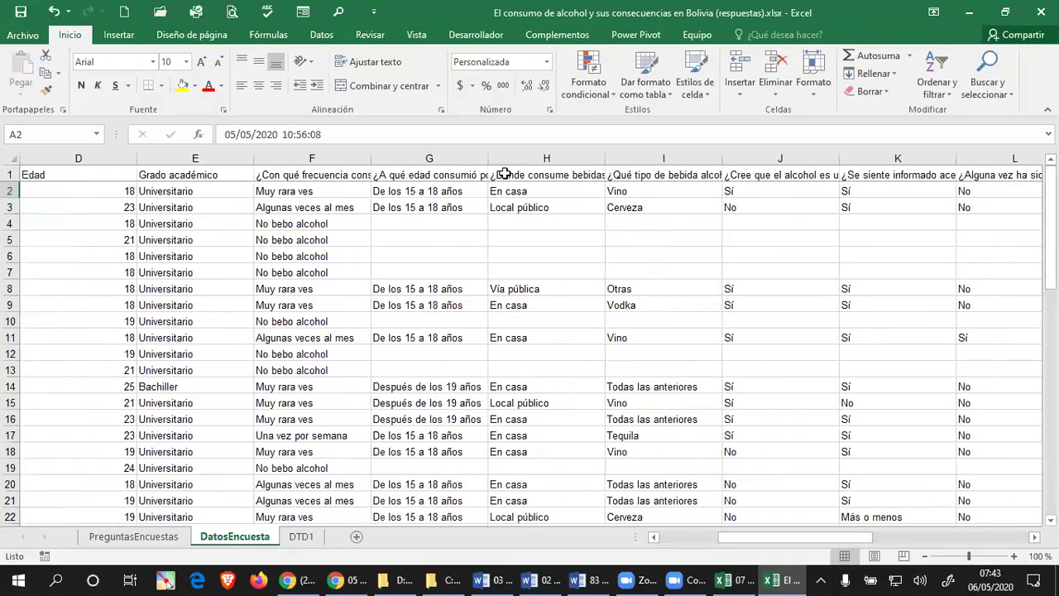
click(653, 175)
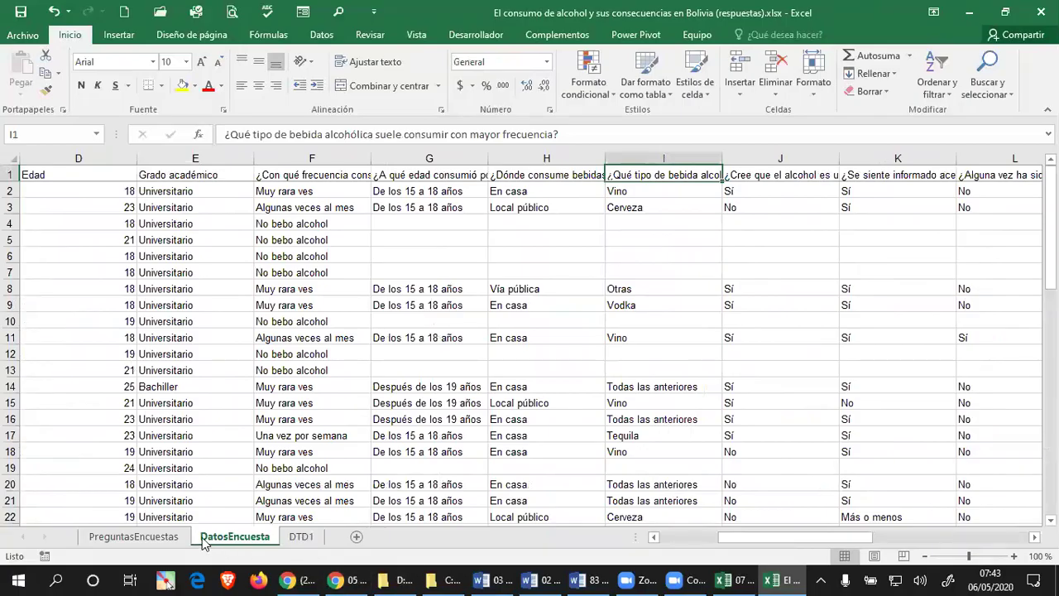
click(229, 537)
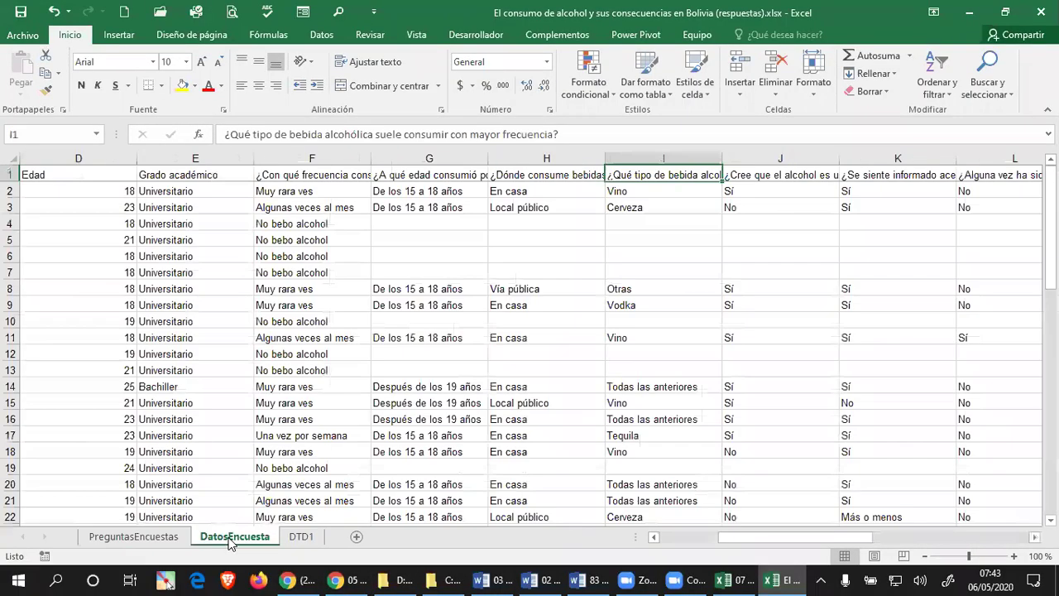
click(115, 35)
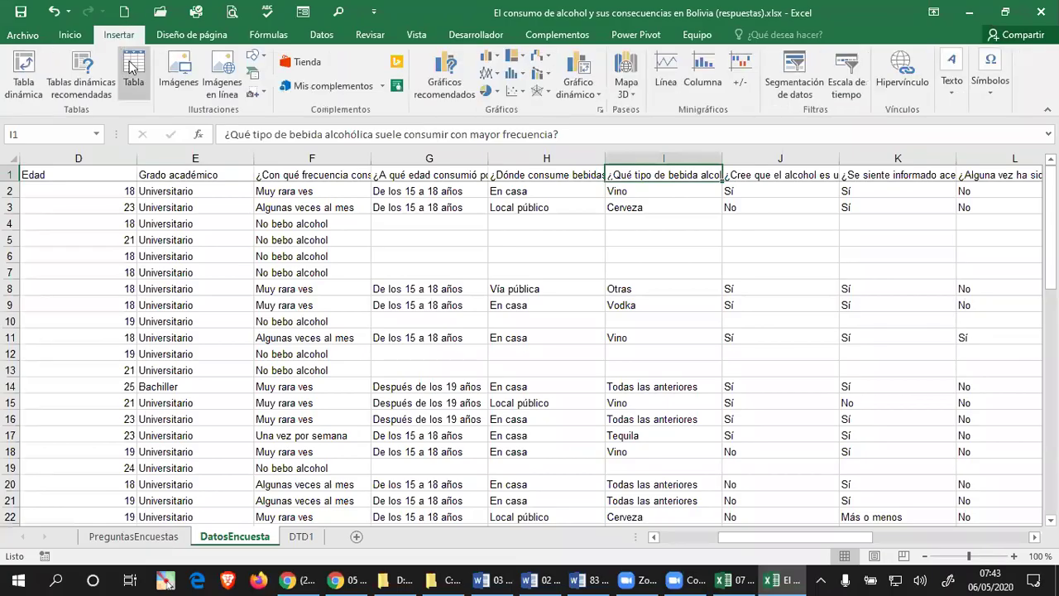
click(81, 83)
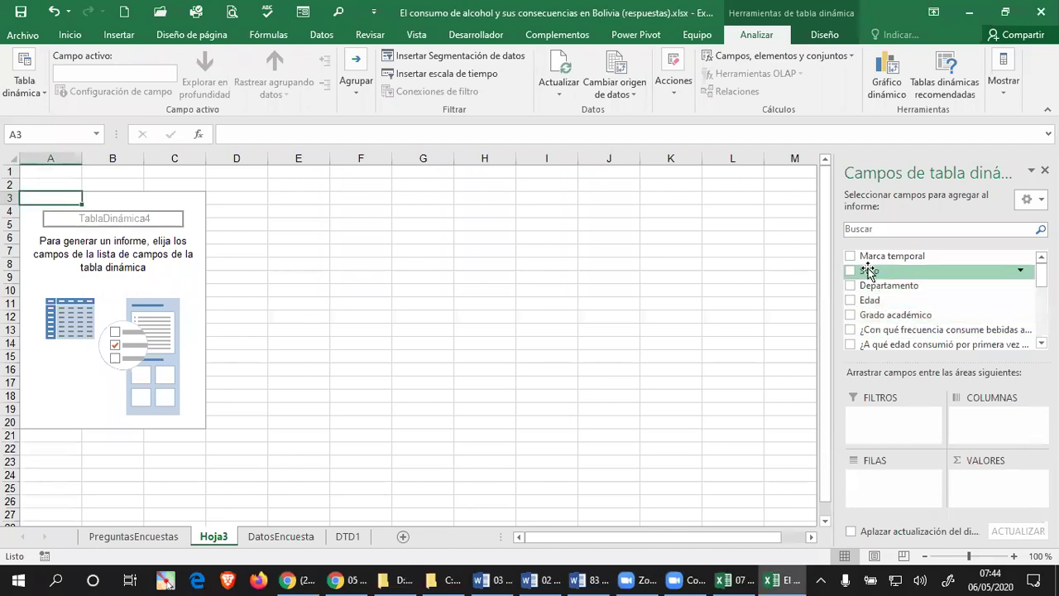
Add Sexo as the pivot table's row field and look through the remaining survey question fields
drag(868, 273, 898, 485)
scroll(1026, 341, down, 2)
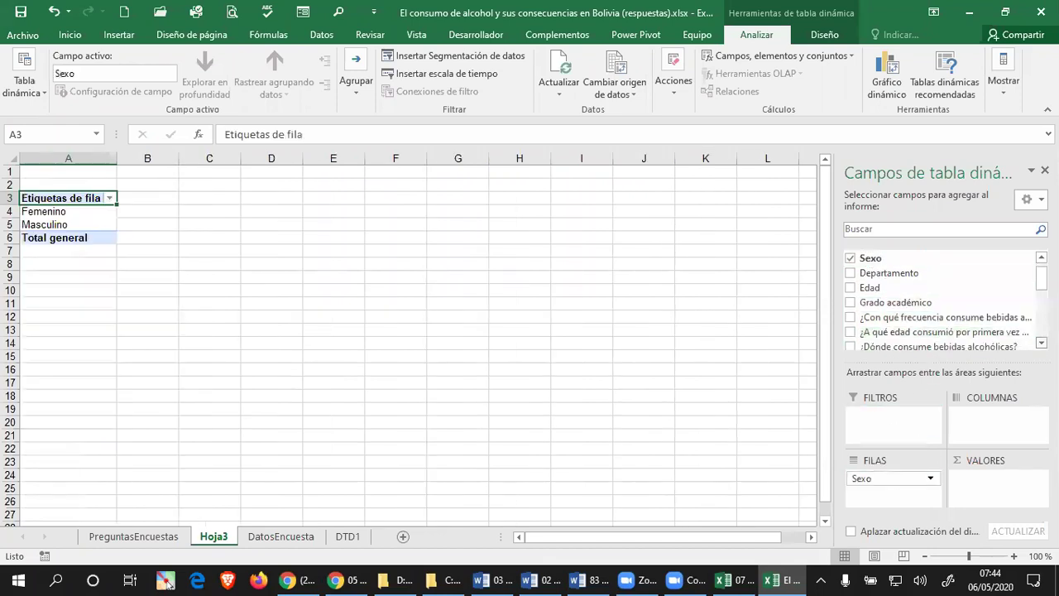
scroll(943, 297, down, 2)
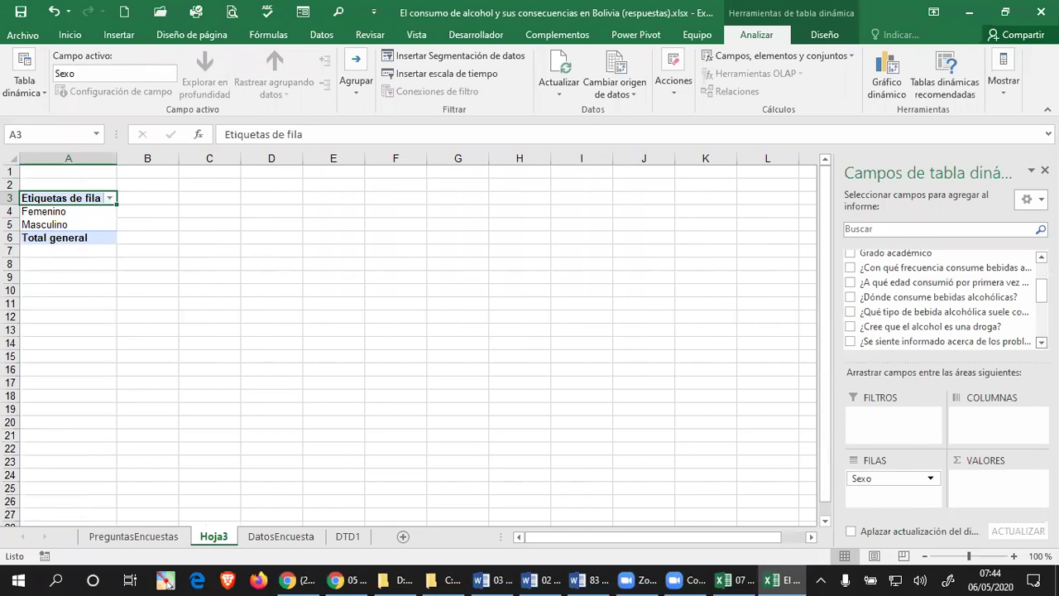
scroll(943, 298, down, 1)
scroll(943, 298, down, 4)
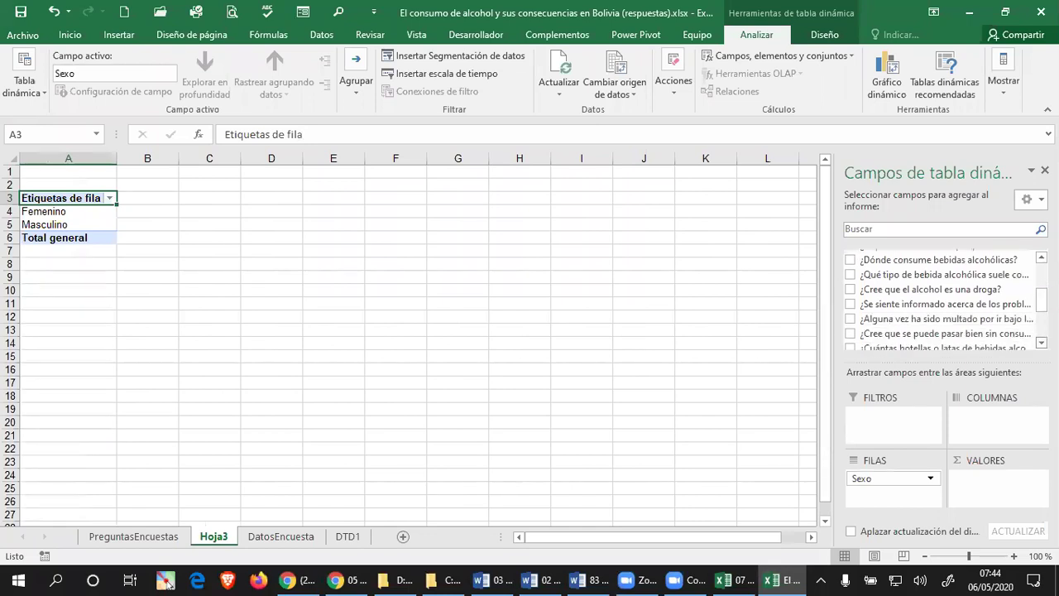
scroll(943, 298, down, 2)
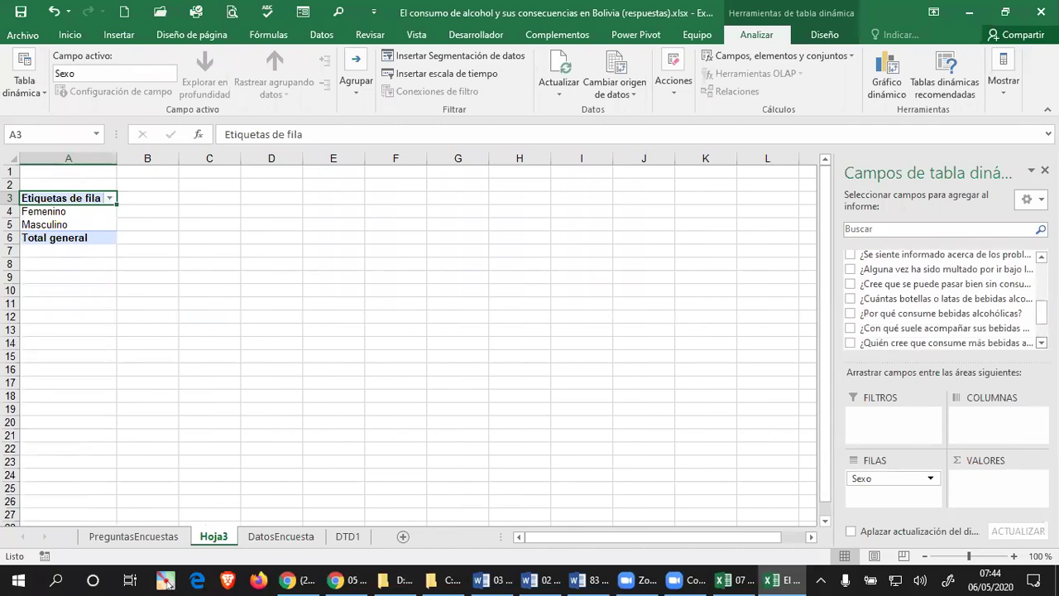
scroll(943, 297, down, 2)
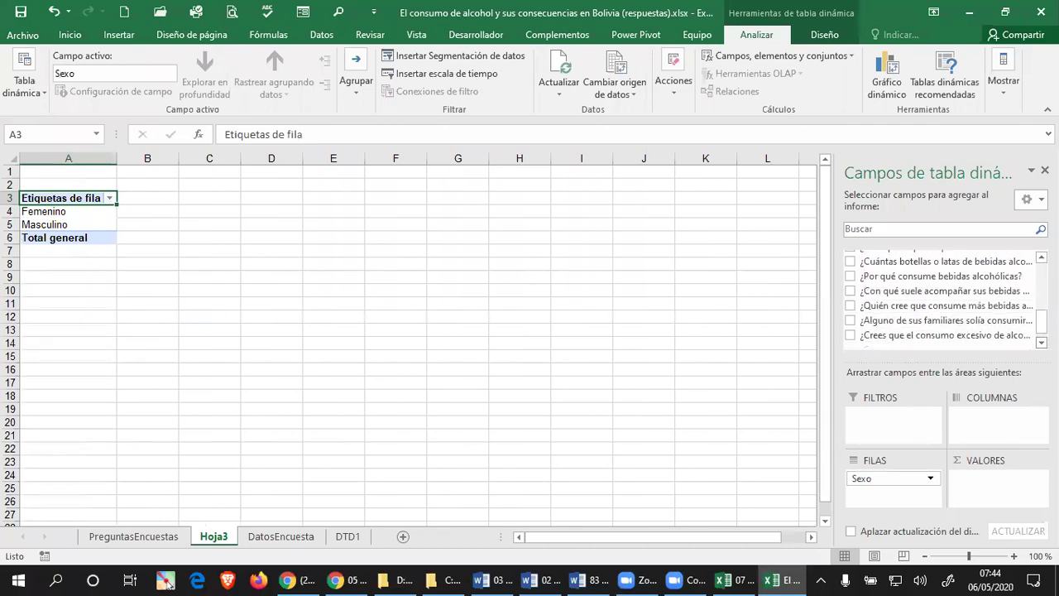
scroll(943, 298, down, 1)
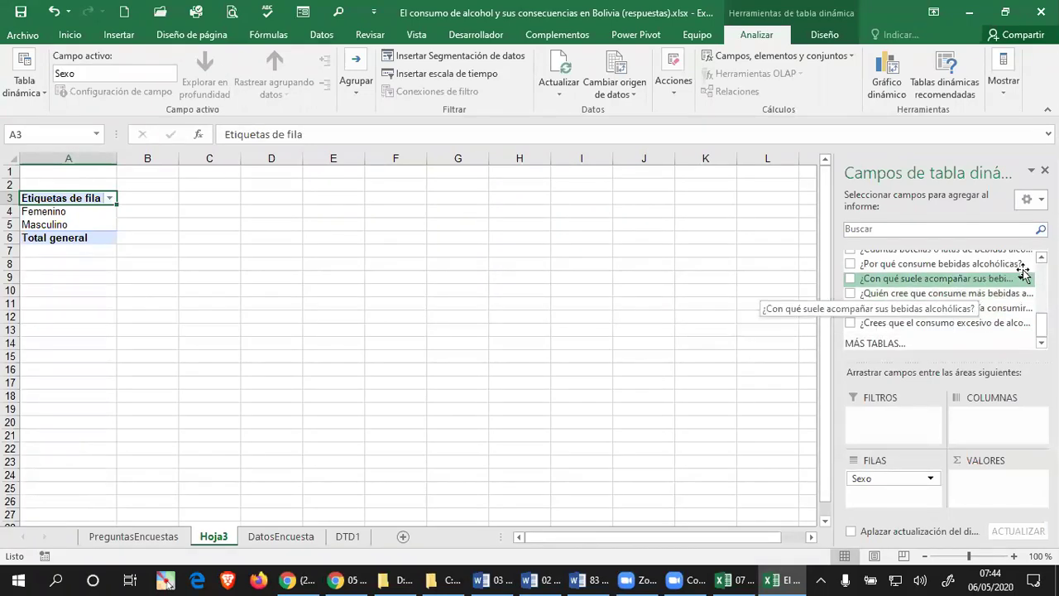
scroll(943, 298, up, 1)
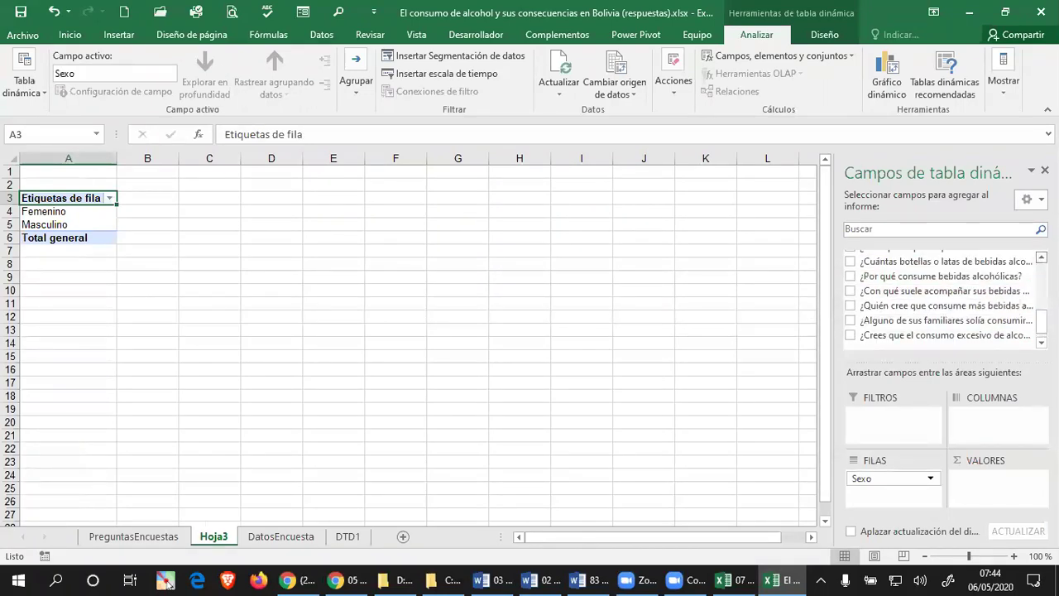
scroll(943, 298, up, 1)
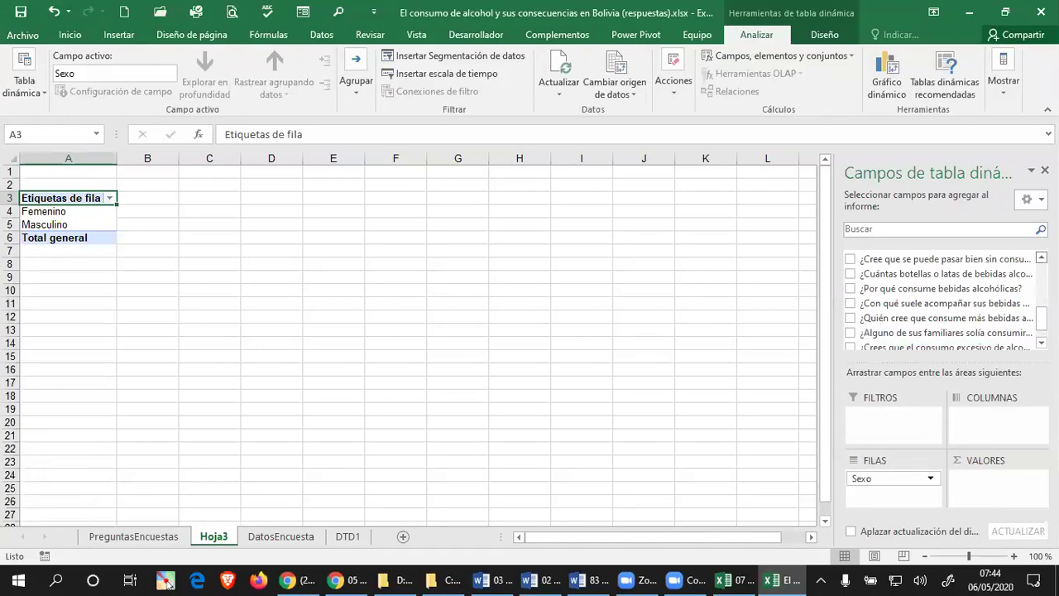
scroll(943, 298, up, 1)
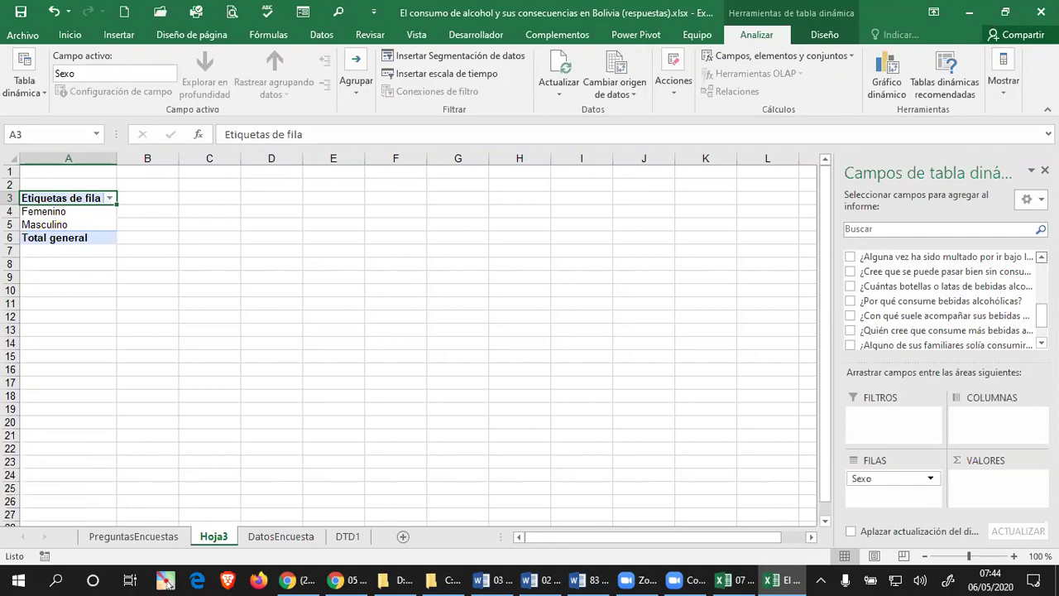
Move Sexo to the column labels and add ¿Qué tipo de bebida alcohólica suele consumir con mayor frecuencia? as the row labels
drag(874, 478, 992, 416)
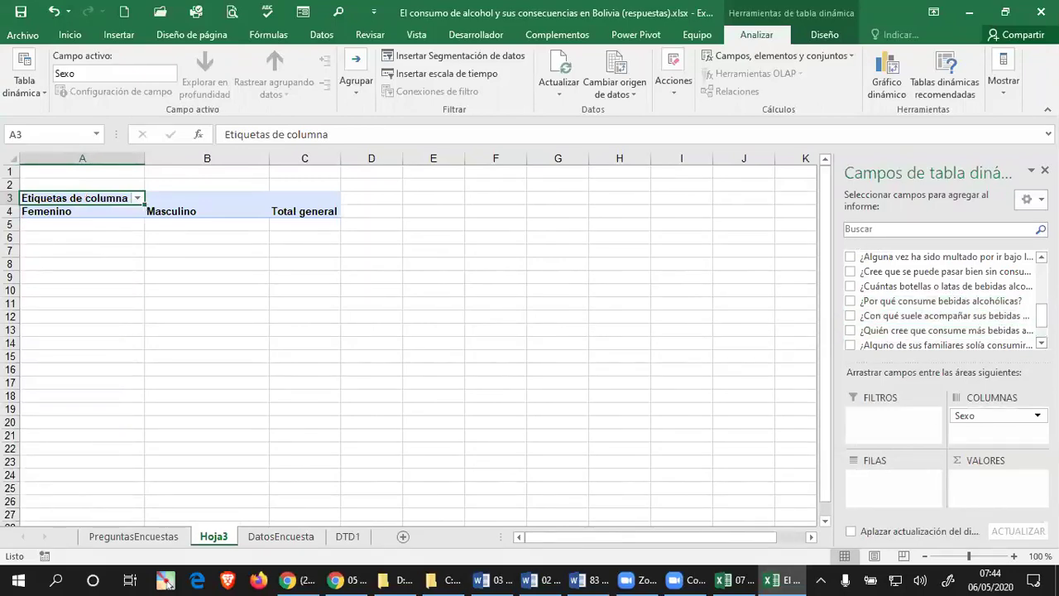
scroll(943, 298, up, 4)
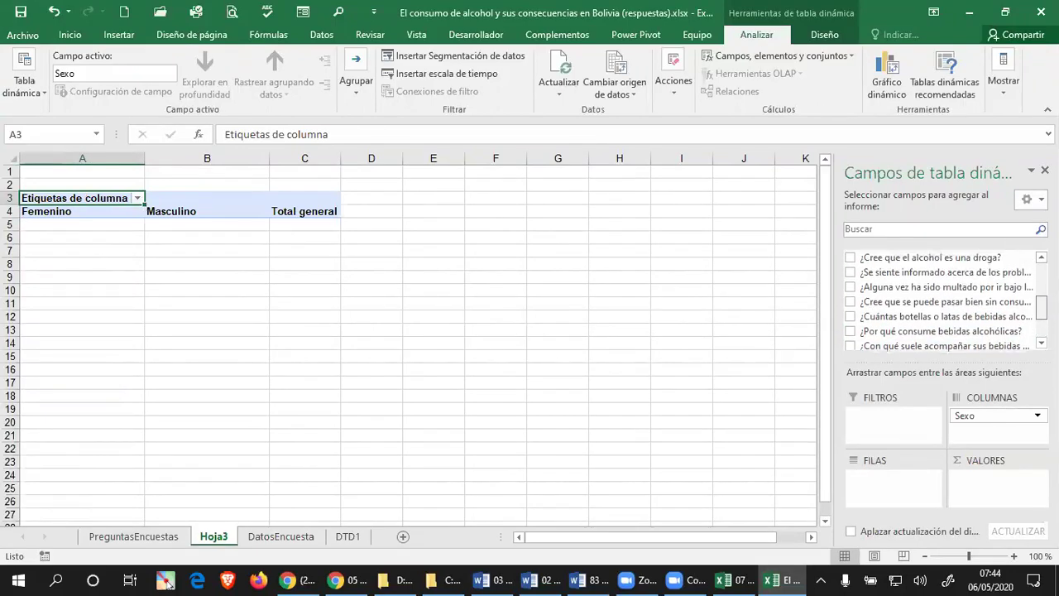
scroll(943, 298, up, 1)
drag(940, 277, 899, 495)
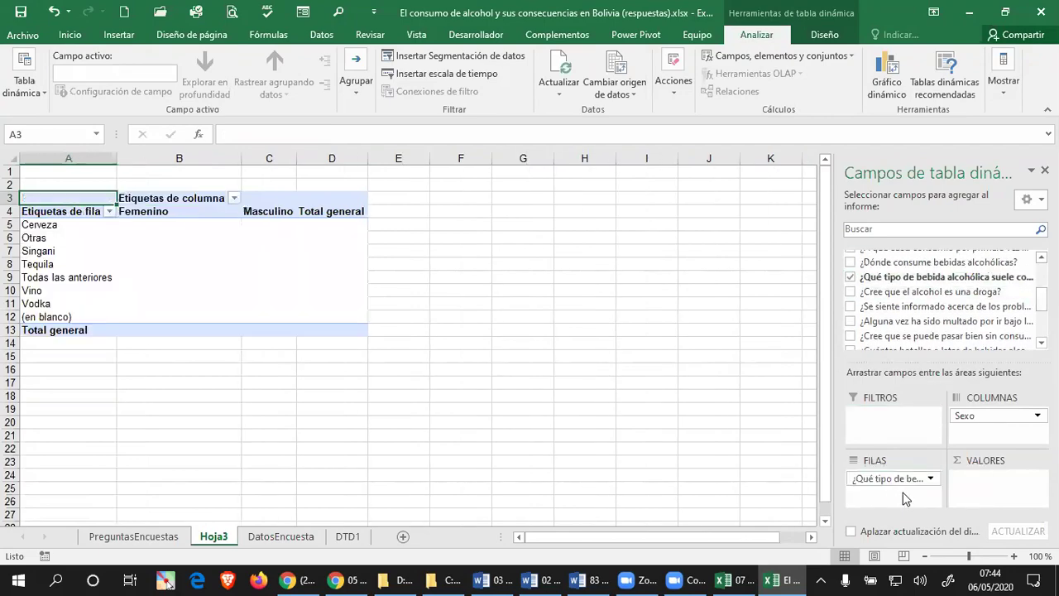
Add the count of ¿Cuántas botellas o latas de bebidas alcohólicas consume normalmente? as the pivot table's values
scroll(943, 298, down, 3)
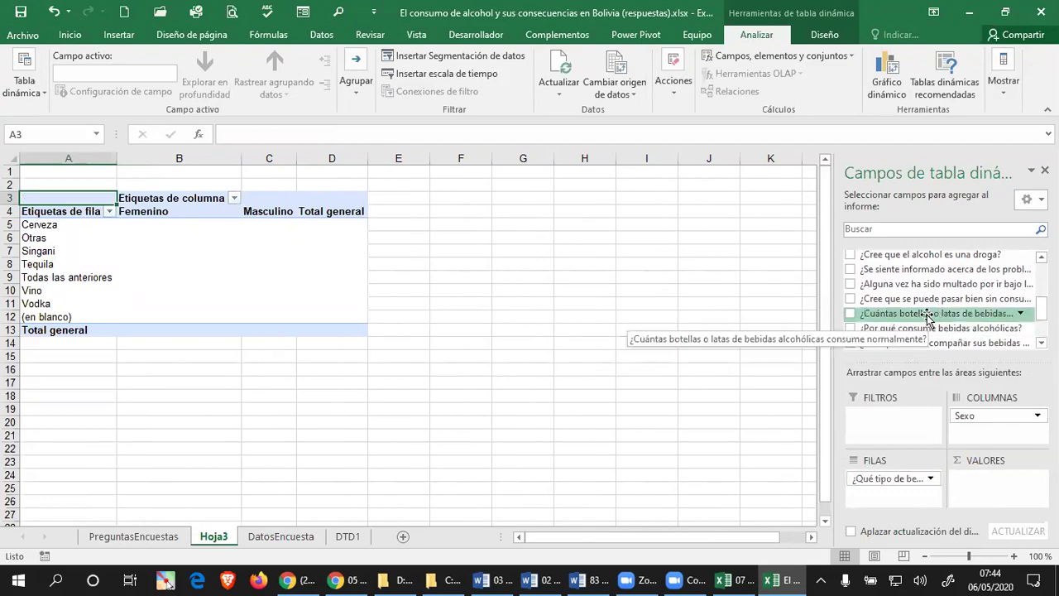
scroll(943, 314, down, 1)
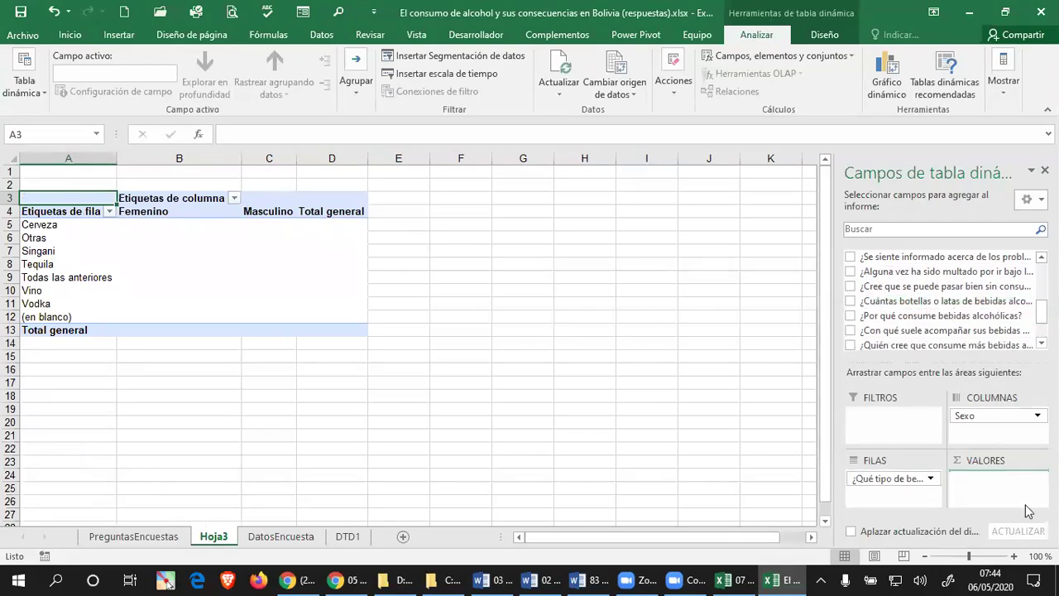
drag(943, 300, 1026, 510)
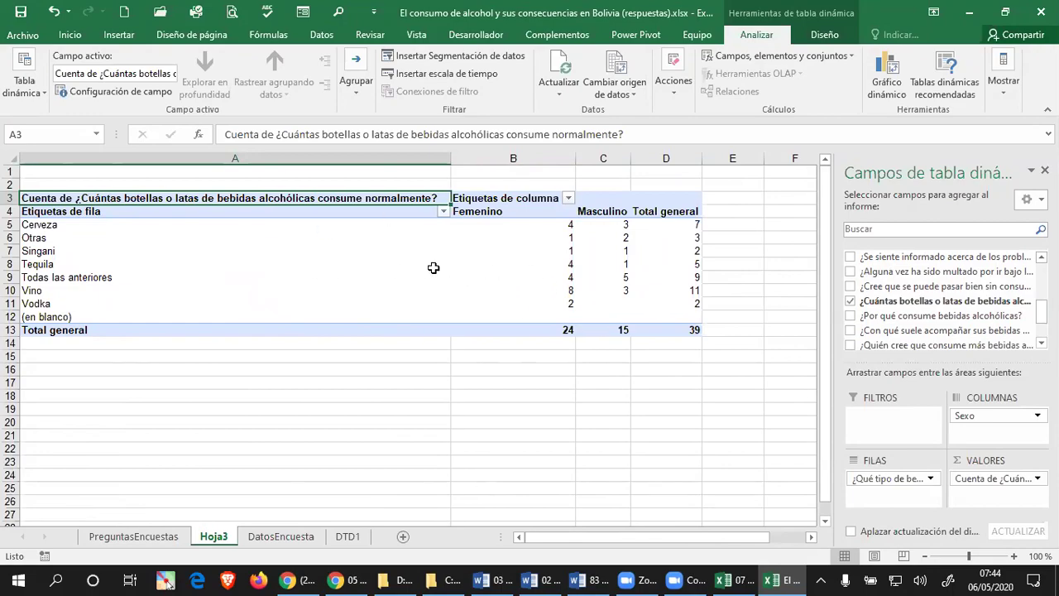
Compare the Femenino and Masculino counts in the Cerveza, Singani and Tequila rows of the pivot table
click(31, 224)
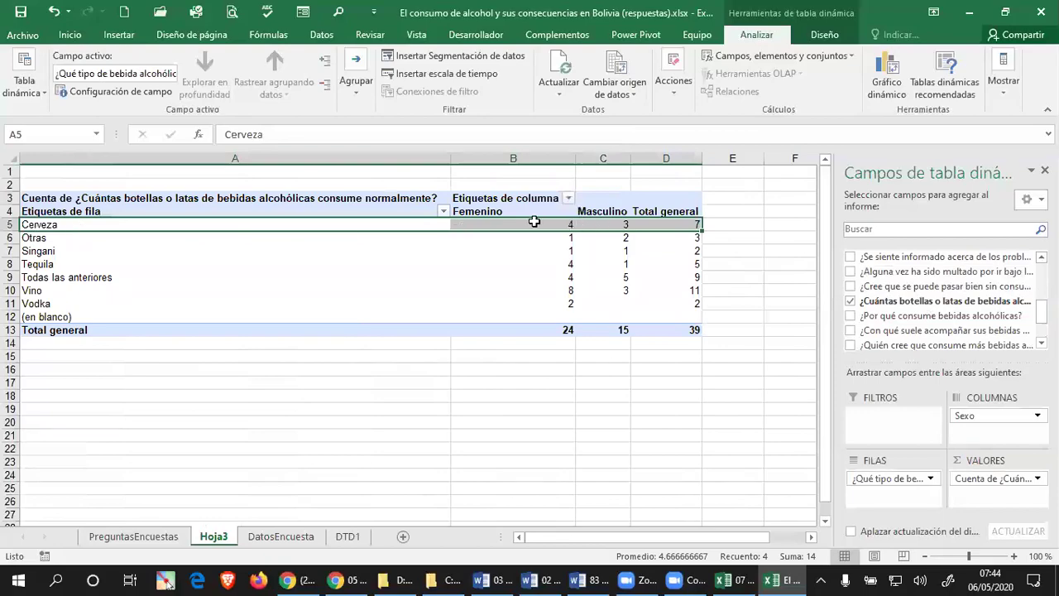
click(526, 223)
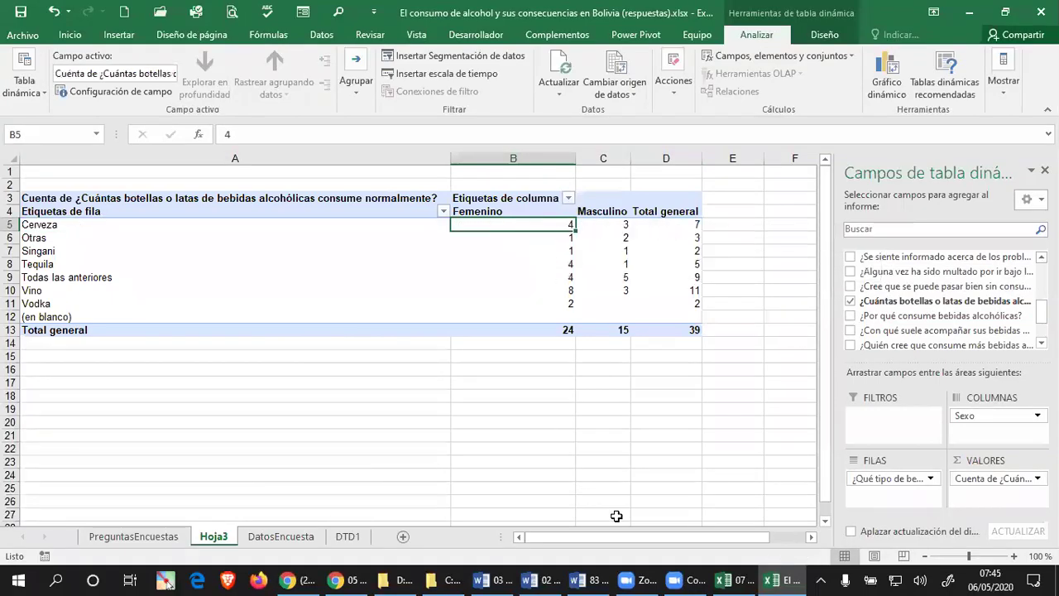
click(612, 225)
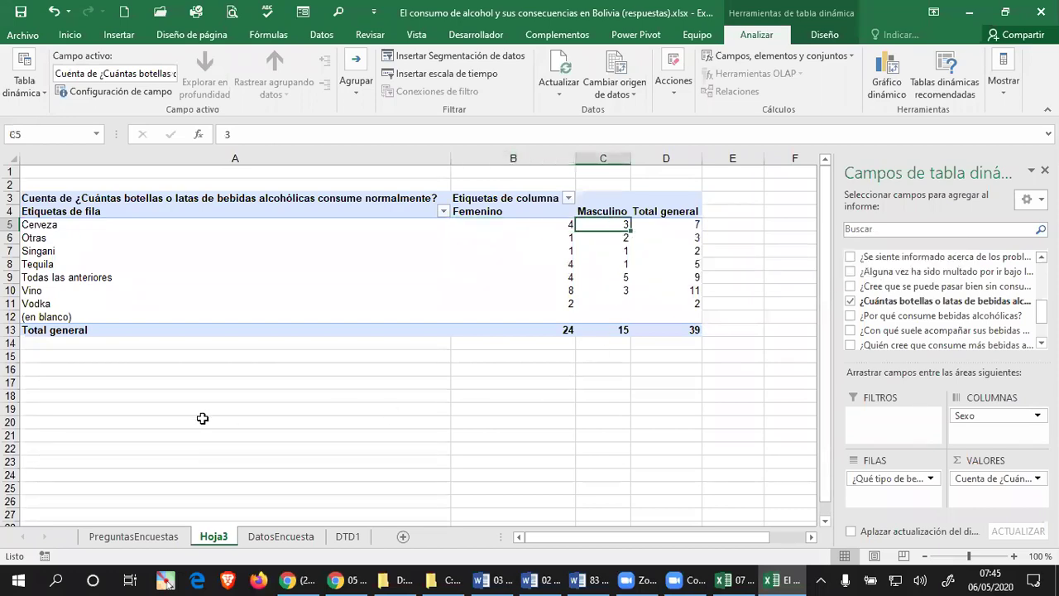
click(12, 250)
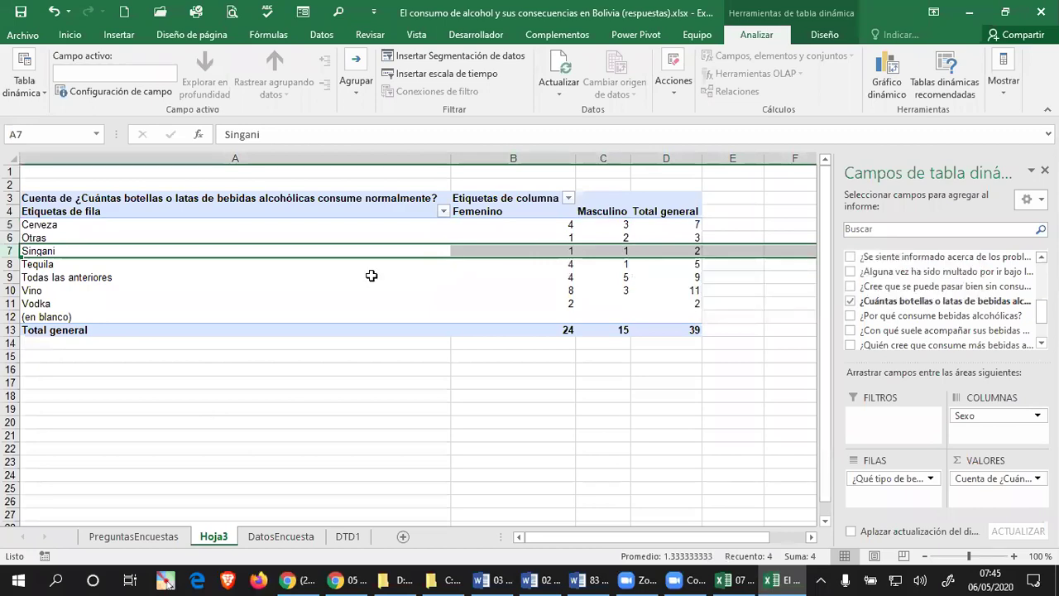
click(11, 264)
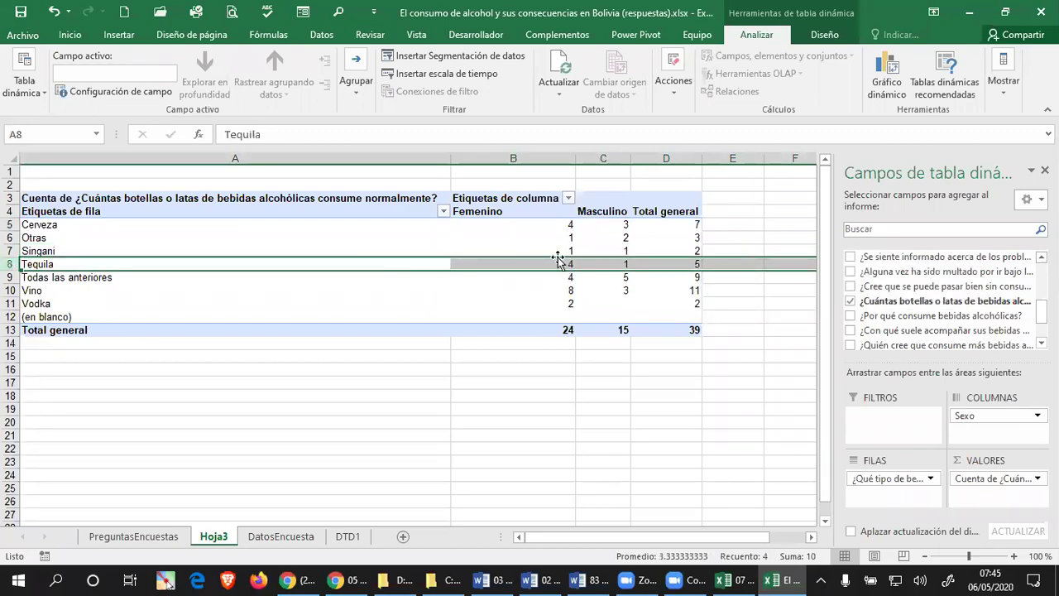
mouse_move(557, 265)
mouse_move(622, 264)
Compare the Femenino and Masculino counts in the Vino and Vodka rows
click(13, 290)
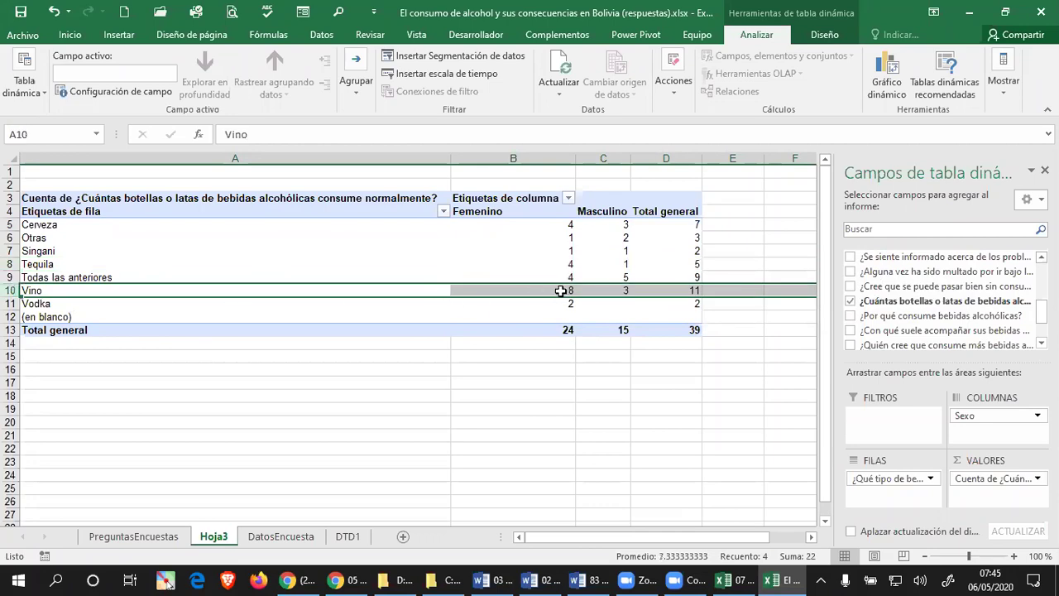
mouse_move(552, 290)
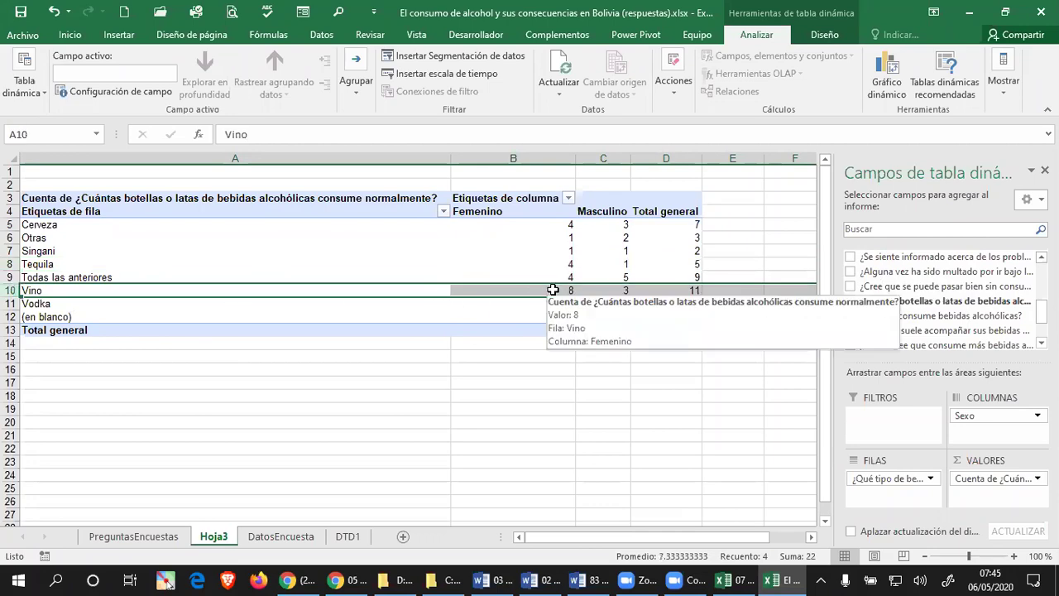
mouse_move(605, 293)
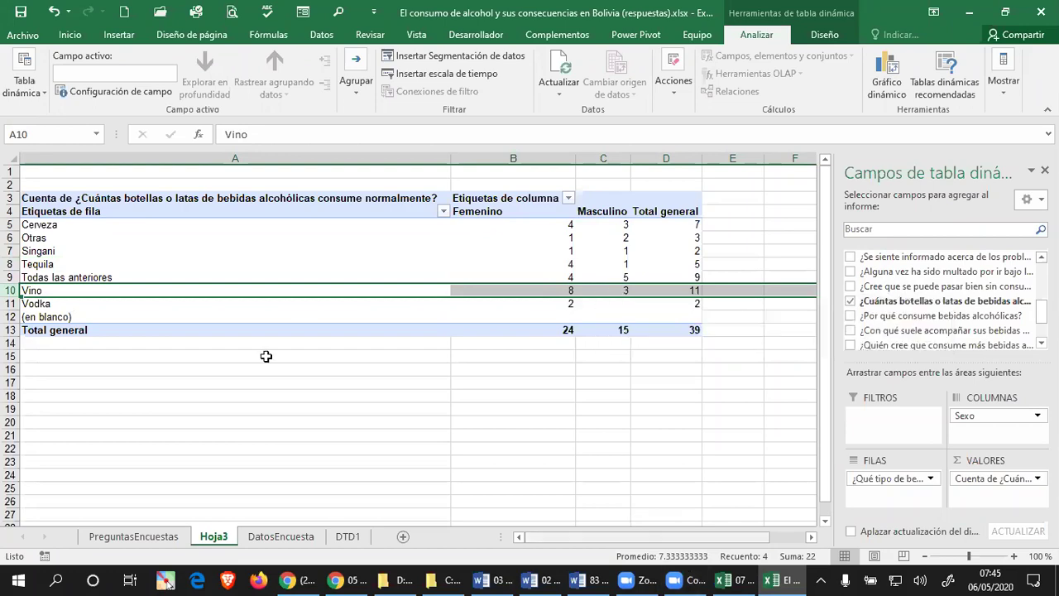
click(12, 303)
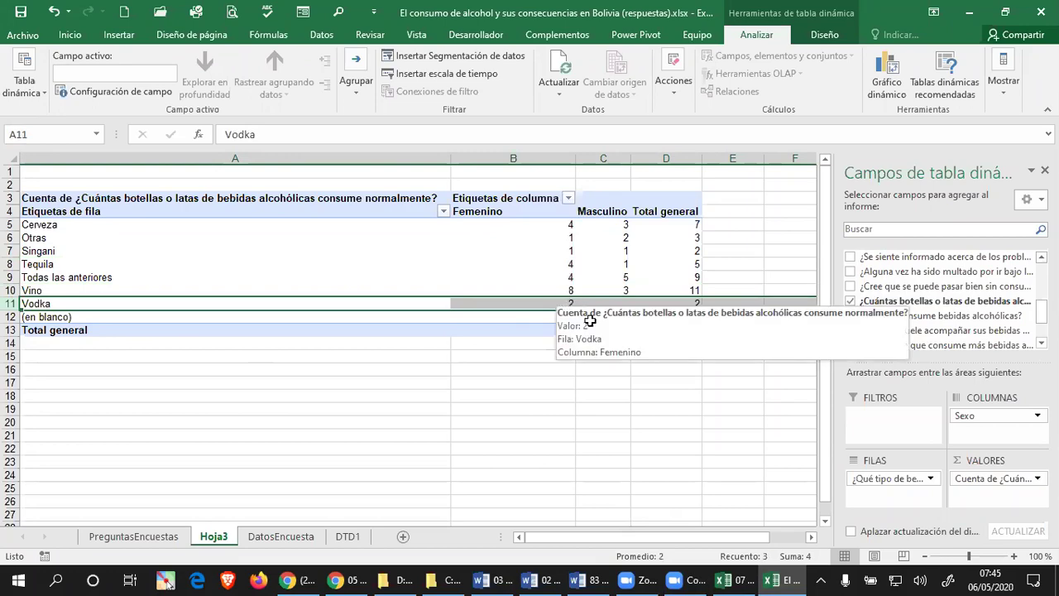
mouse_move(615, 305)
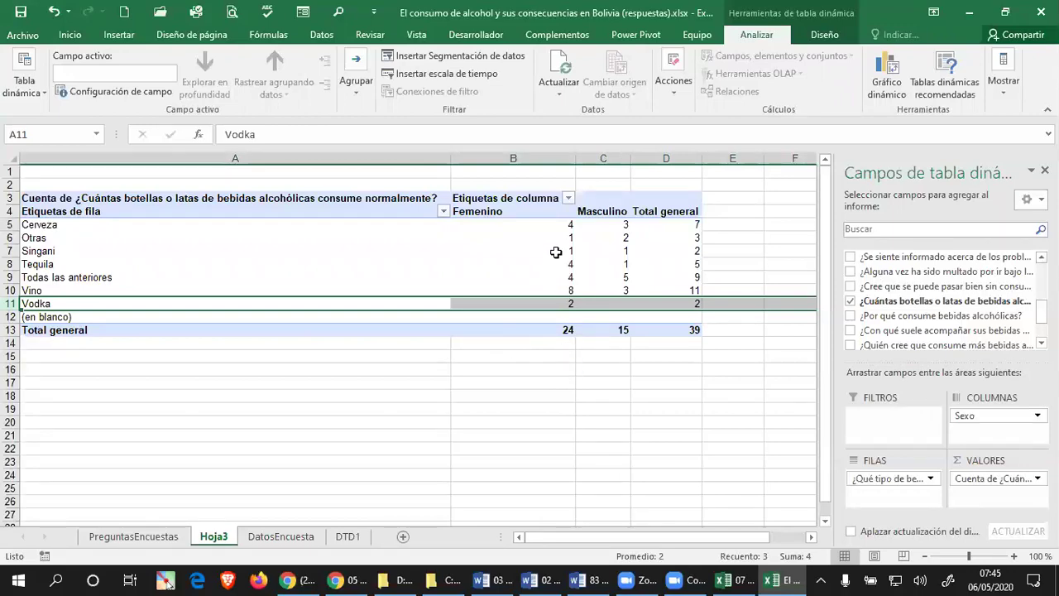
Review the Femenino and Masculino grand totals, checking the Femenino column's drink counts from Cerveza to Vodka
click(565, 332)
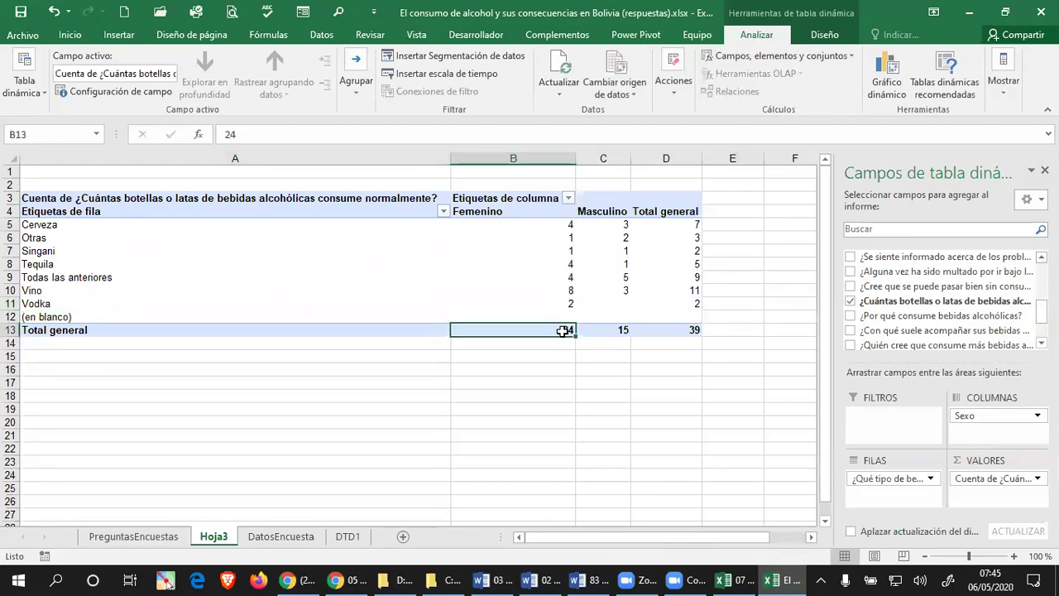
click(621, 333)
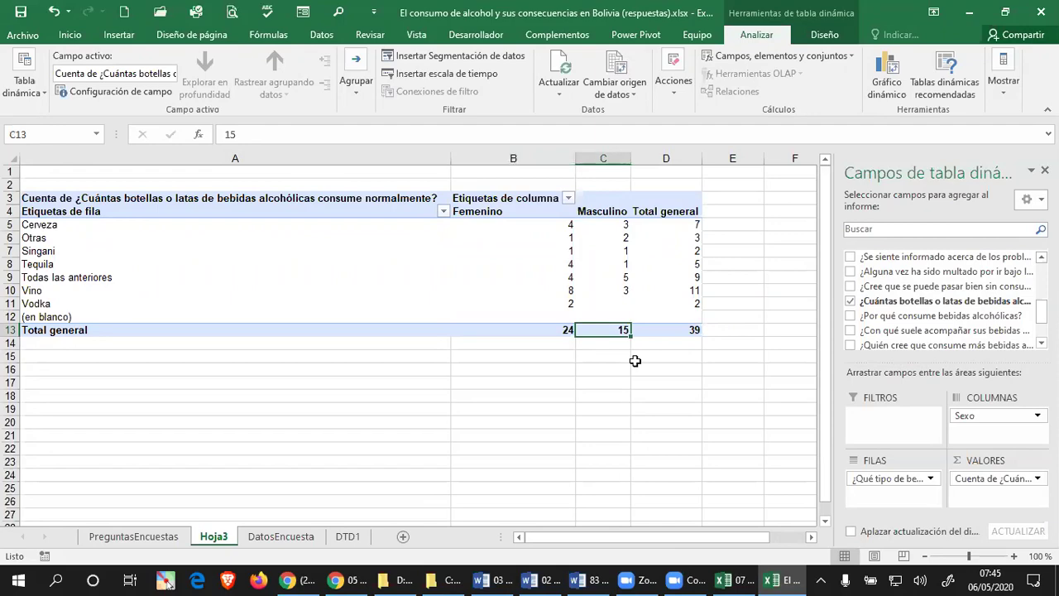
drag(557, 225, 557, 306)
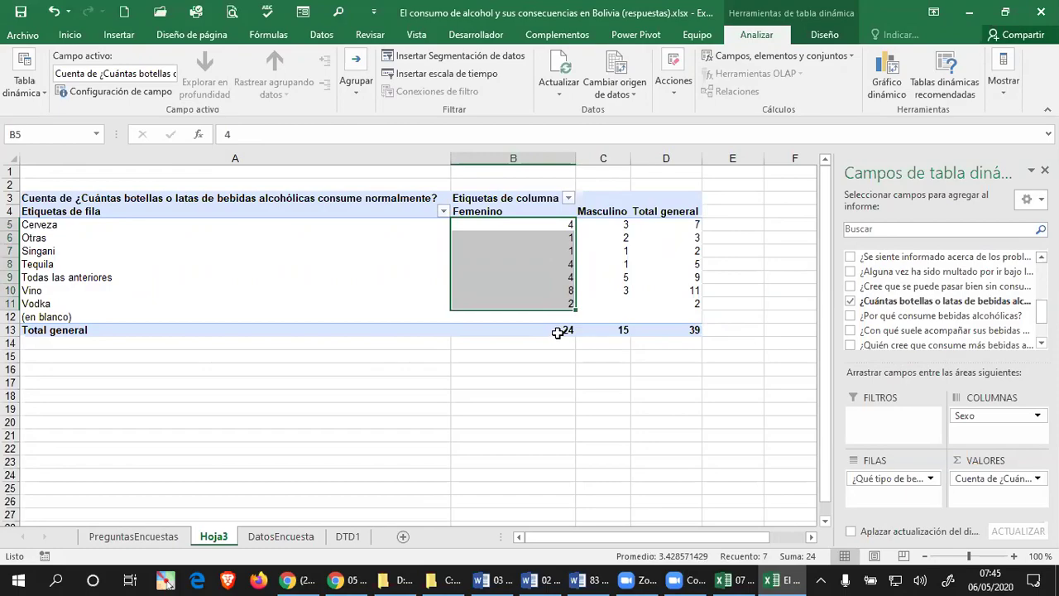
click(559, 331)
click(608, 329)
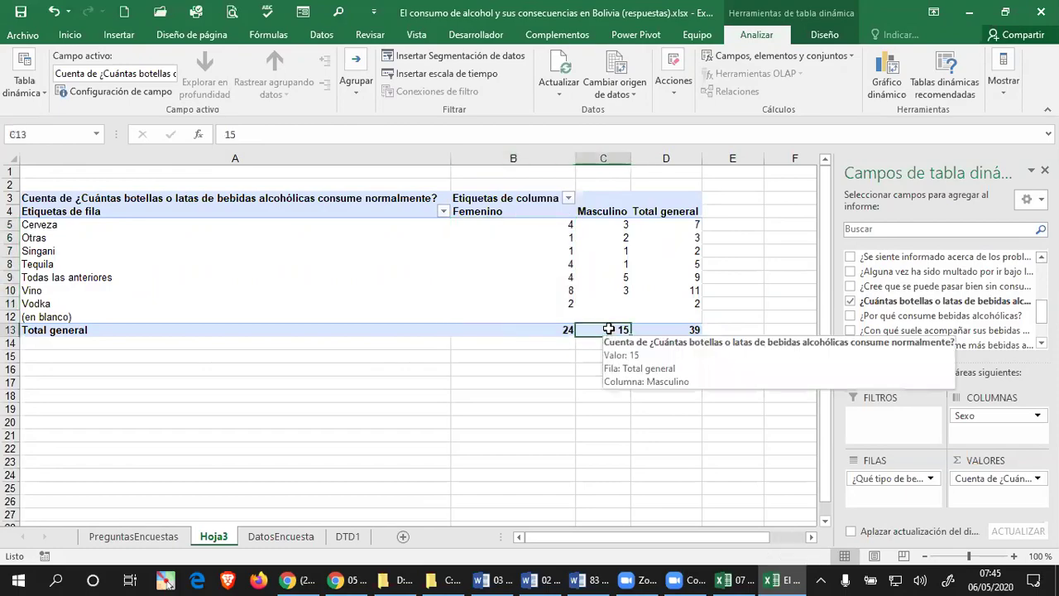
Compare the Masculino and Femenino counts for each drink from Cerveza to Vodka, including the Singani and blank rows
drag(617, 225, 625, 293)
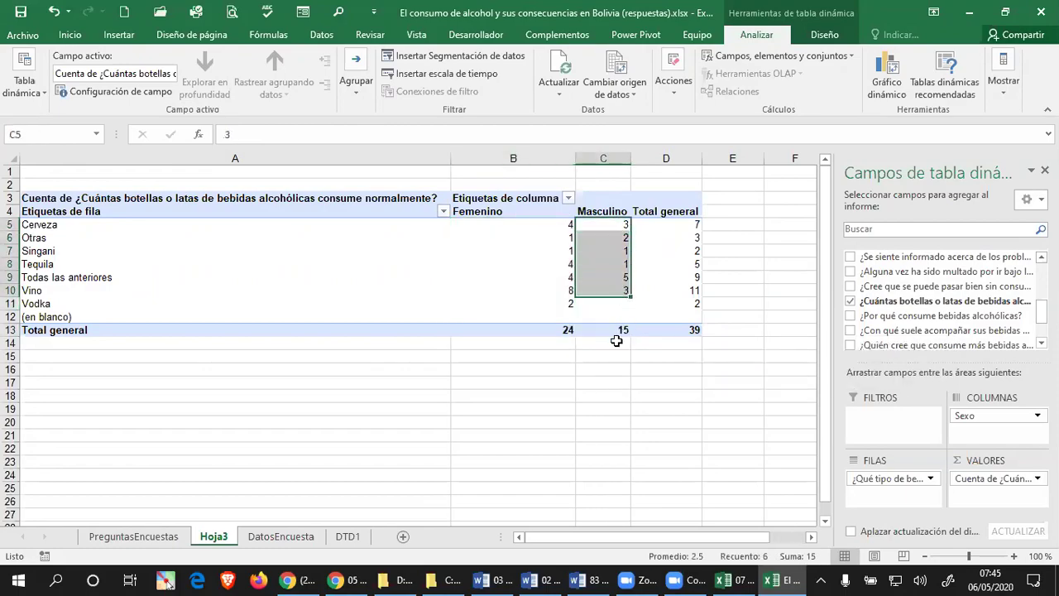
drag(548, 223, 547, 303)
drag(618, 225, 618, 302)
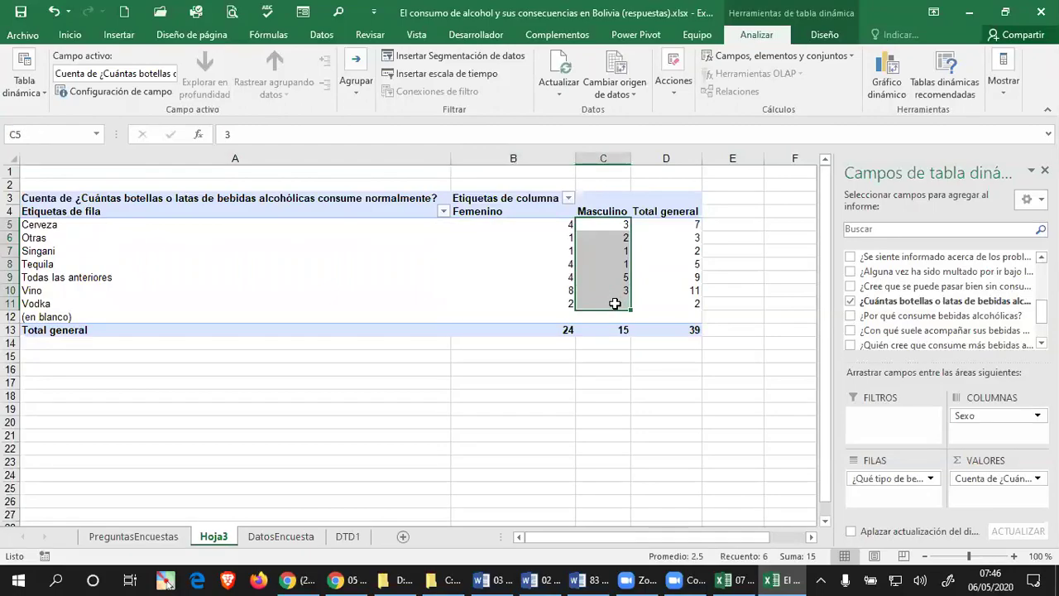
click(615, 303)
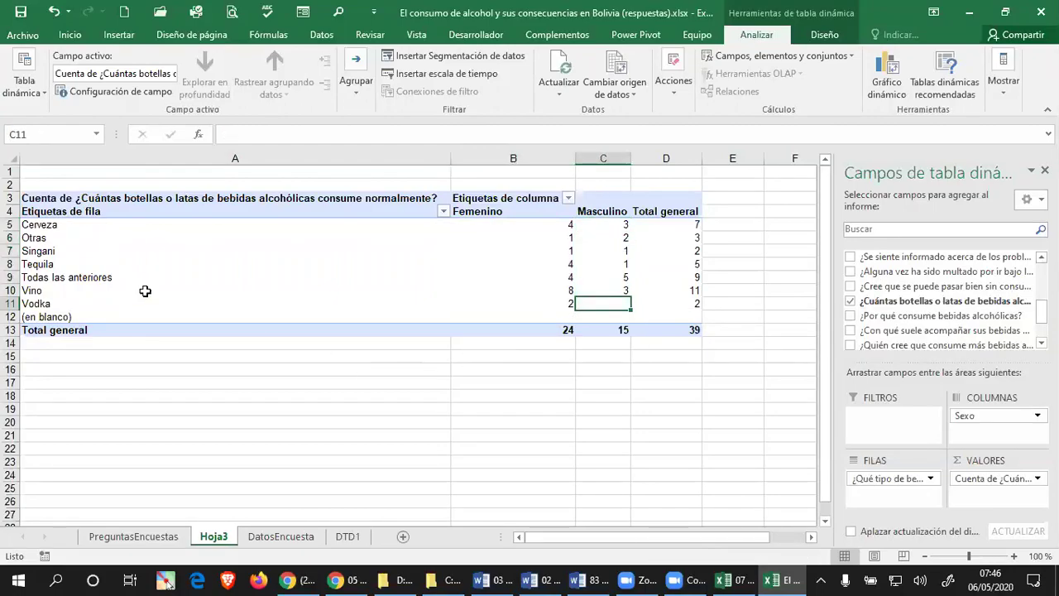
click(28, 255)
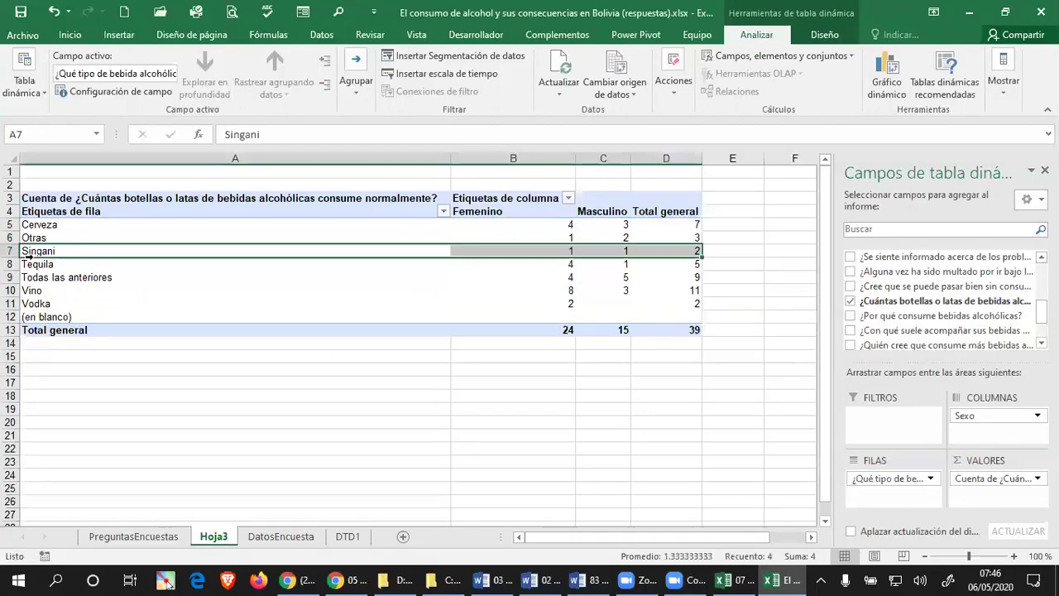
drag(630, 263, 546, 227)
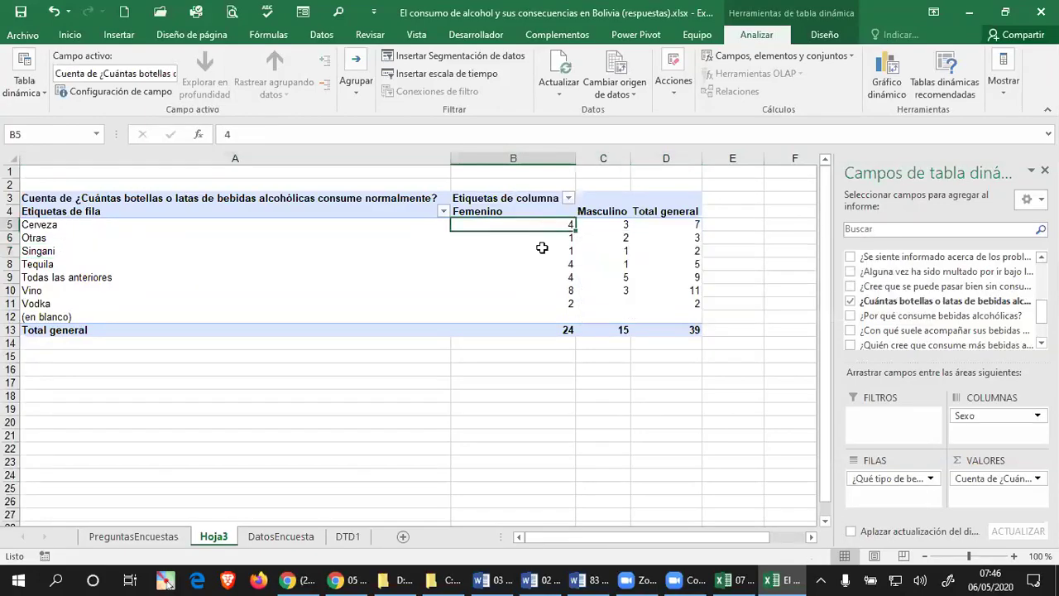
click(539, 309)
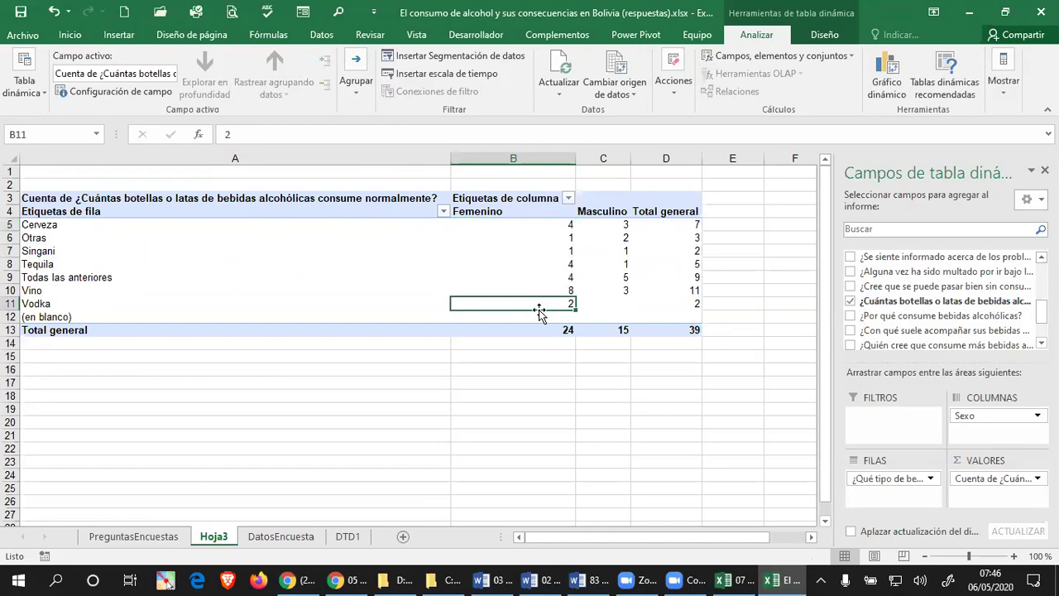
click(534, 315)
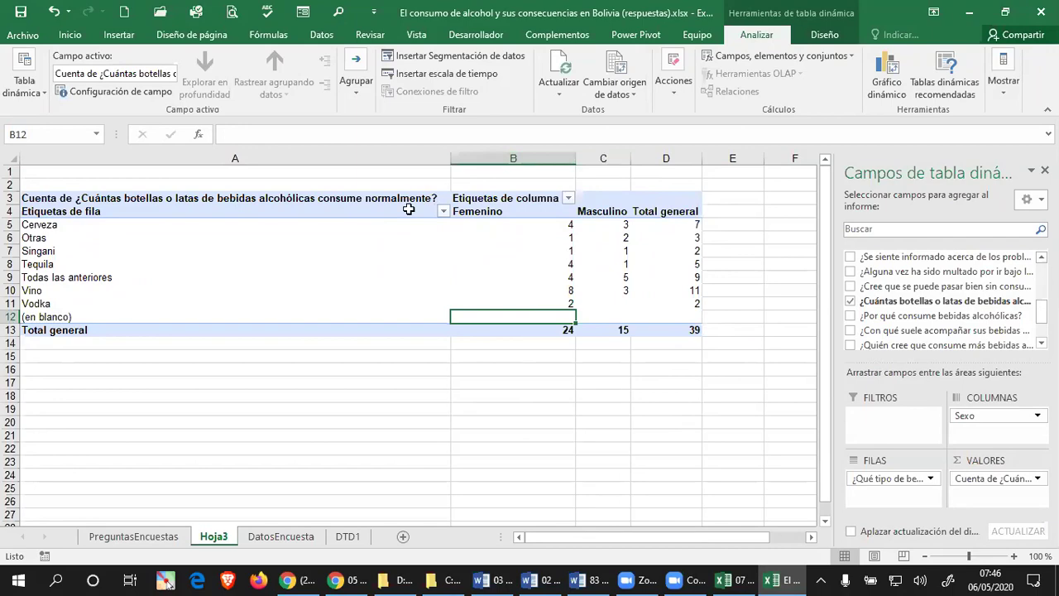
click(639, 36)
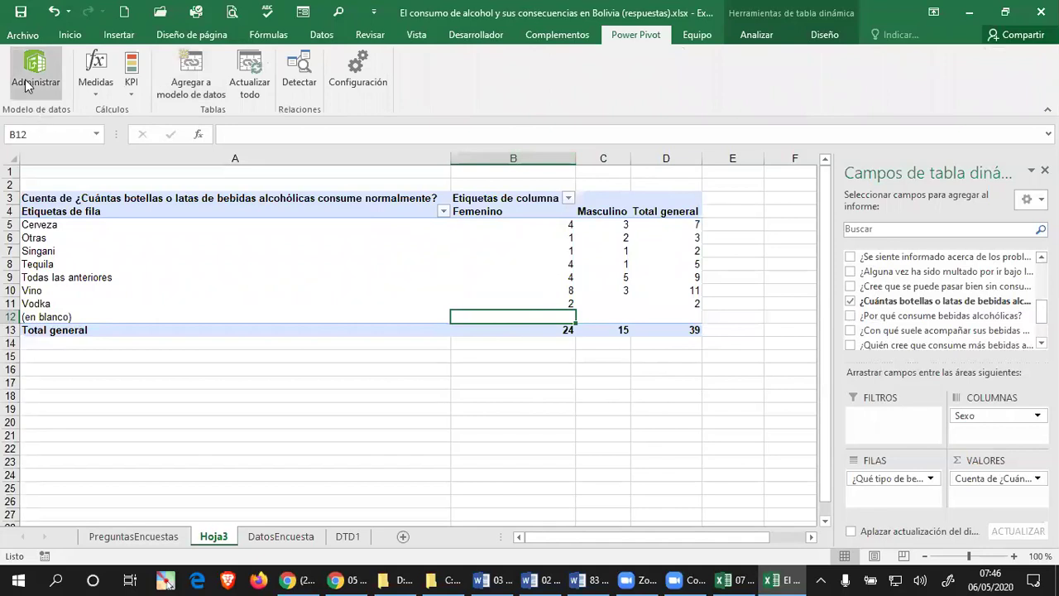
click(95, 100)
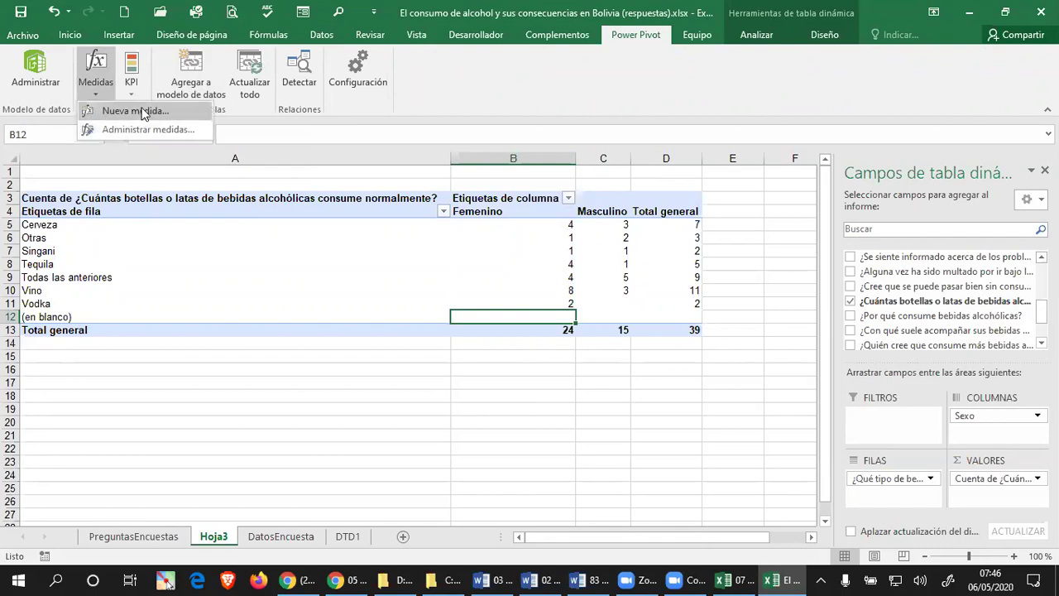
click(129, 94)
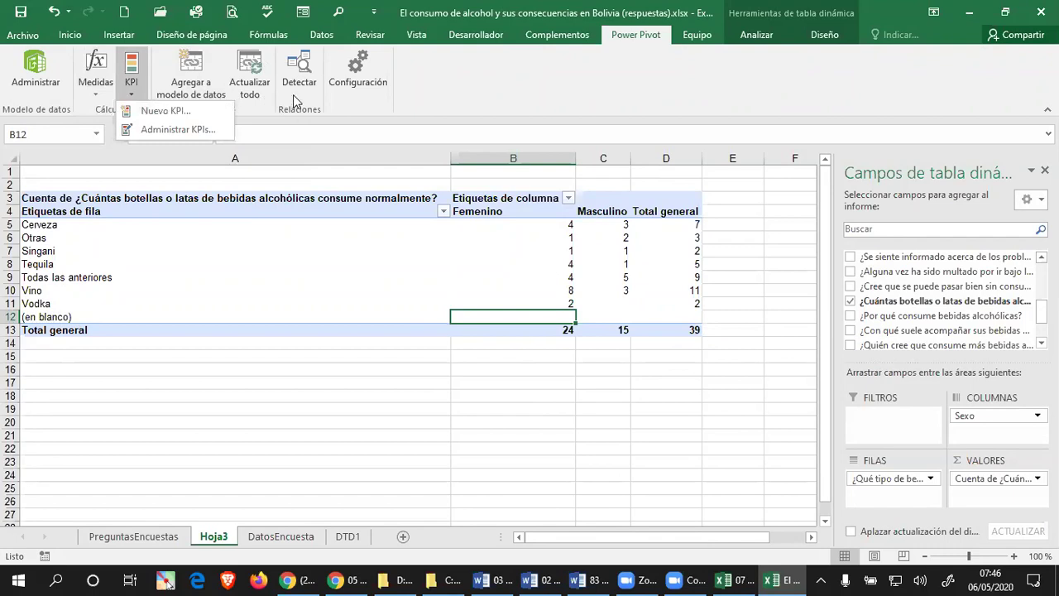
click(488, 77)
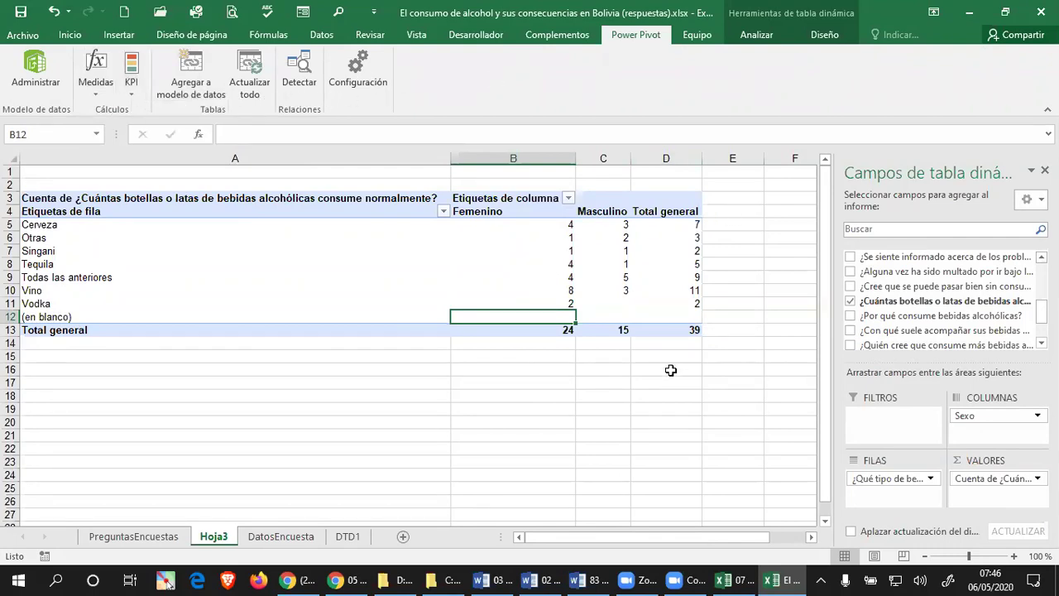
key(ctrl+Home)
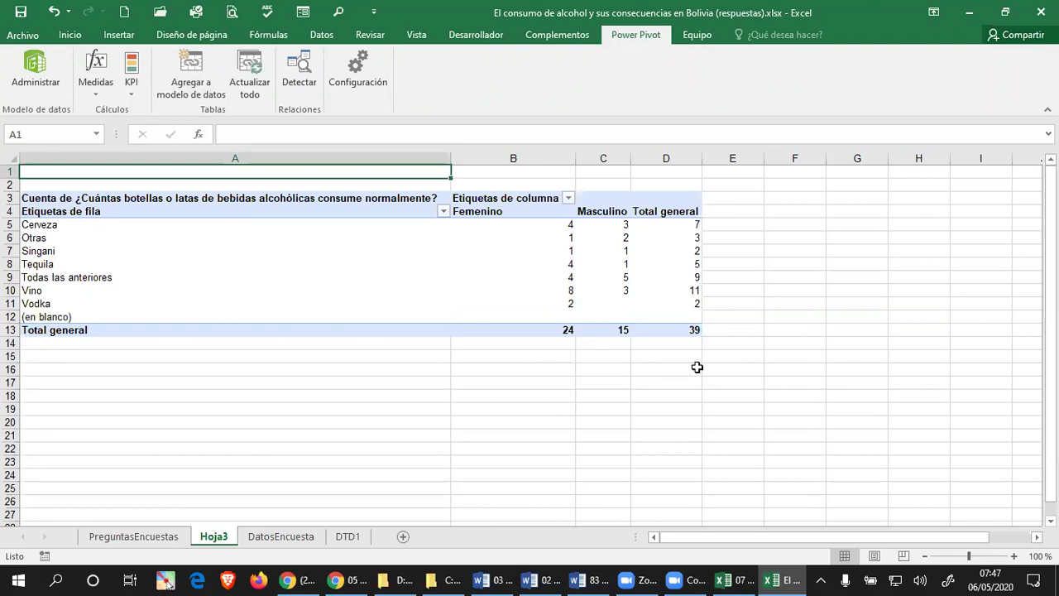
Review the pivot table's value heading and row labels, checking the Cerveza and Todas las anteriores rows
click(37, 211)
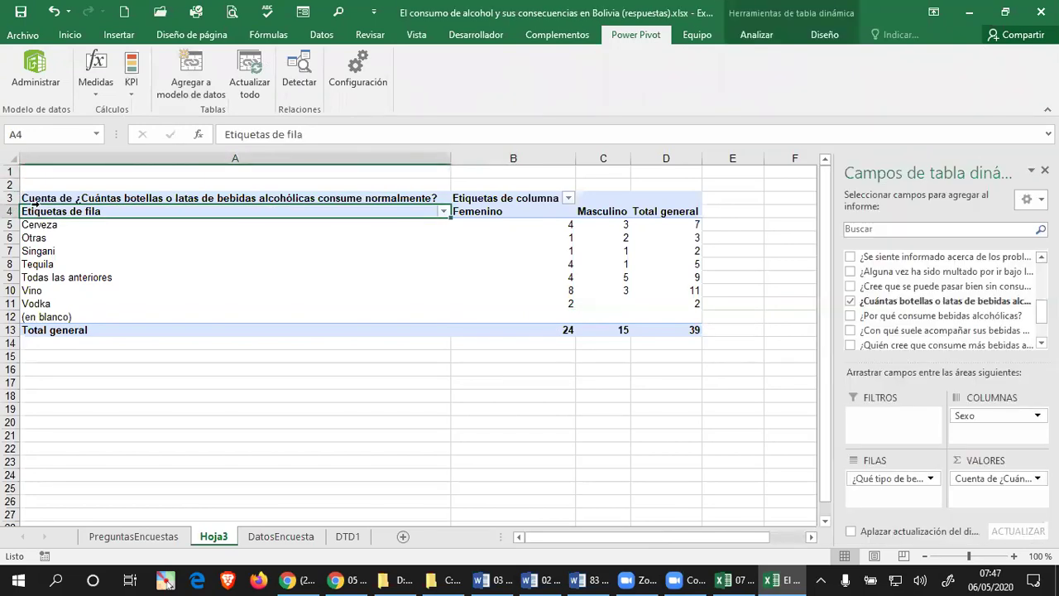
click(35, 199)
click(38, 201)
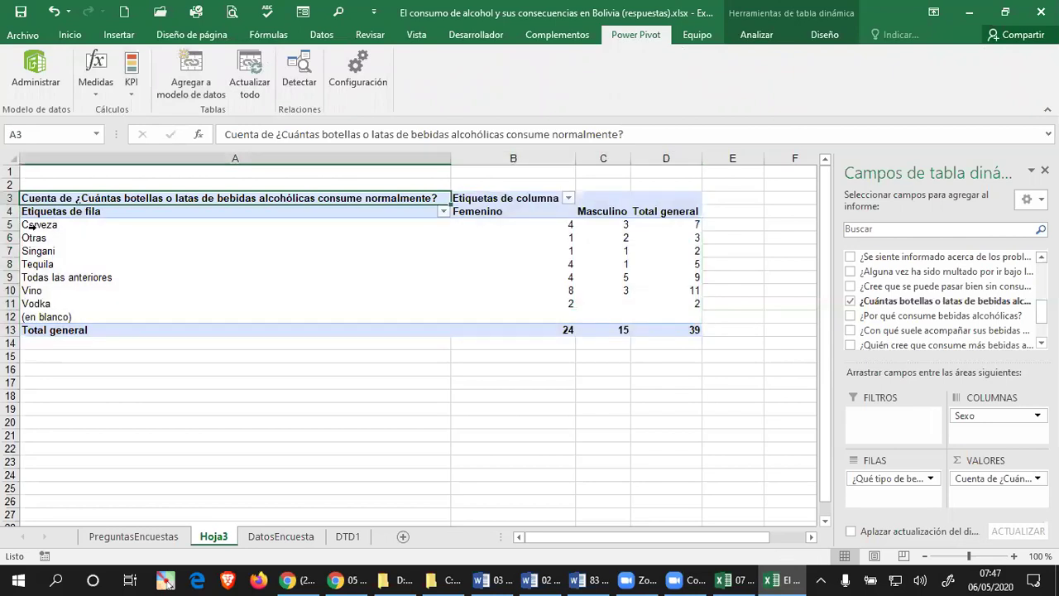
click(27, 225)
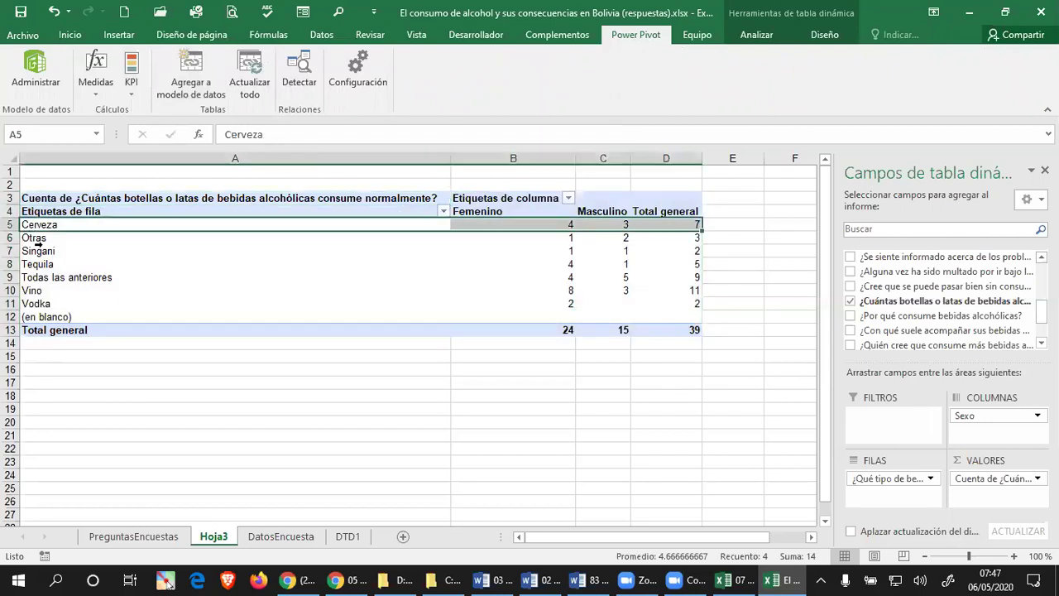
click(37, 277)
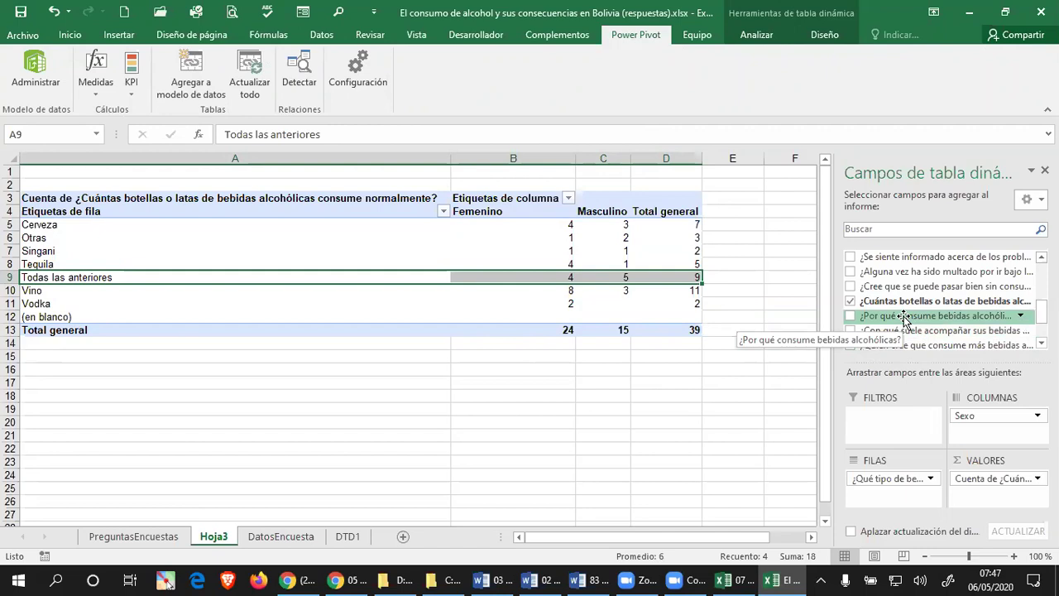
Rearrange the pivot table with Sexo and, beneath it, ¿Por qué consume bebidas alcohólicas? as rows and the drink-type question as columns
drag(904, 318, 970, 403)
drag(909, 278, 984, 431)
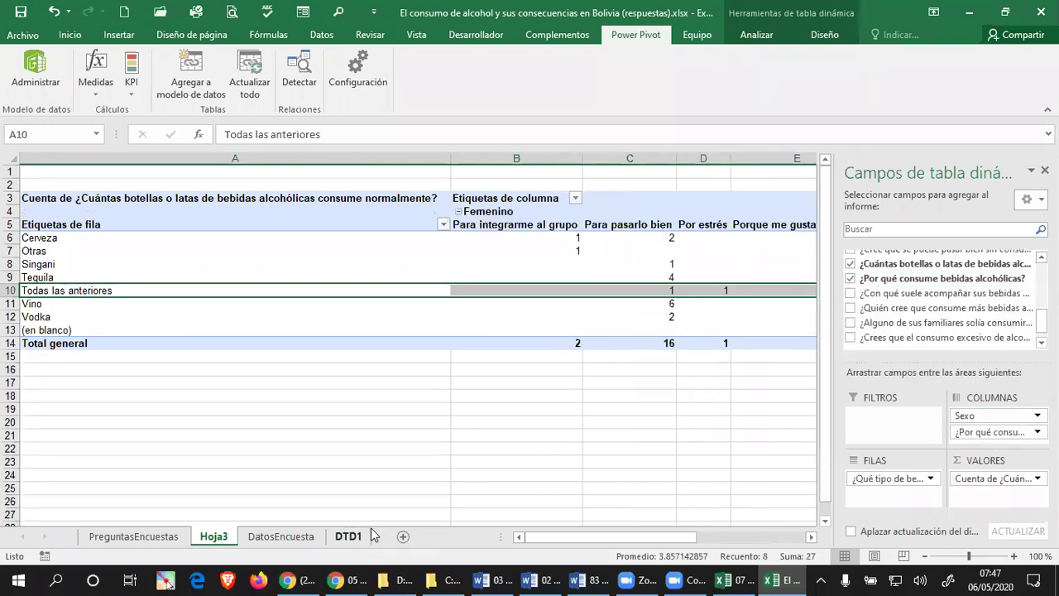
drag(888, 488, 889, 418)
drag(967, 437, 889, 484)
drag(968, 416, 892, 475)
drag(887, 415, 986, 423)
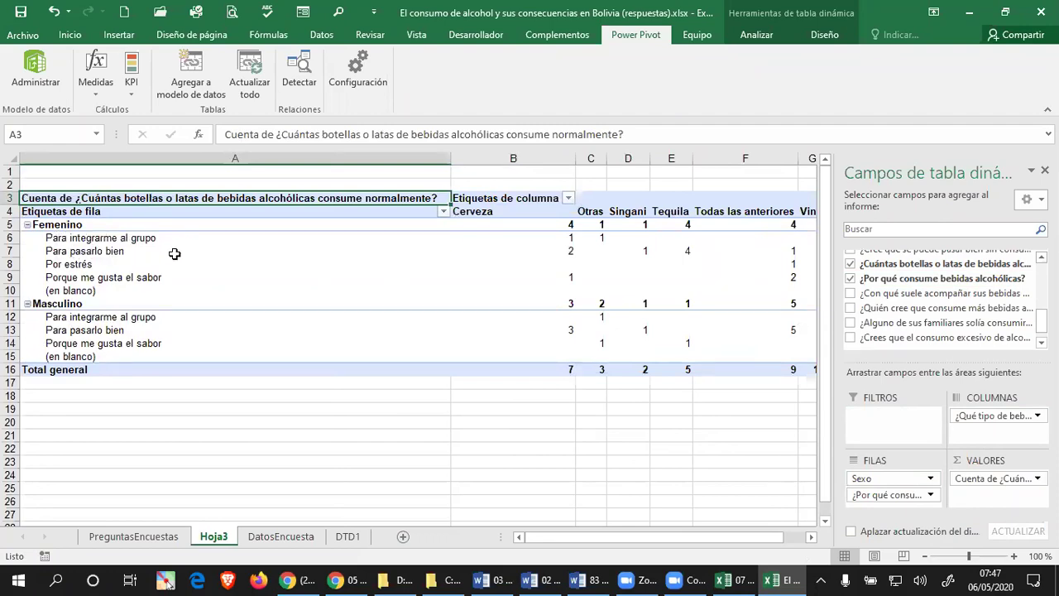
Compare the Para pasarlo bien counts of Femenino and Masculino across the drink columns from Cerveza to Vodka
click(568, 253)
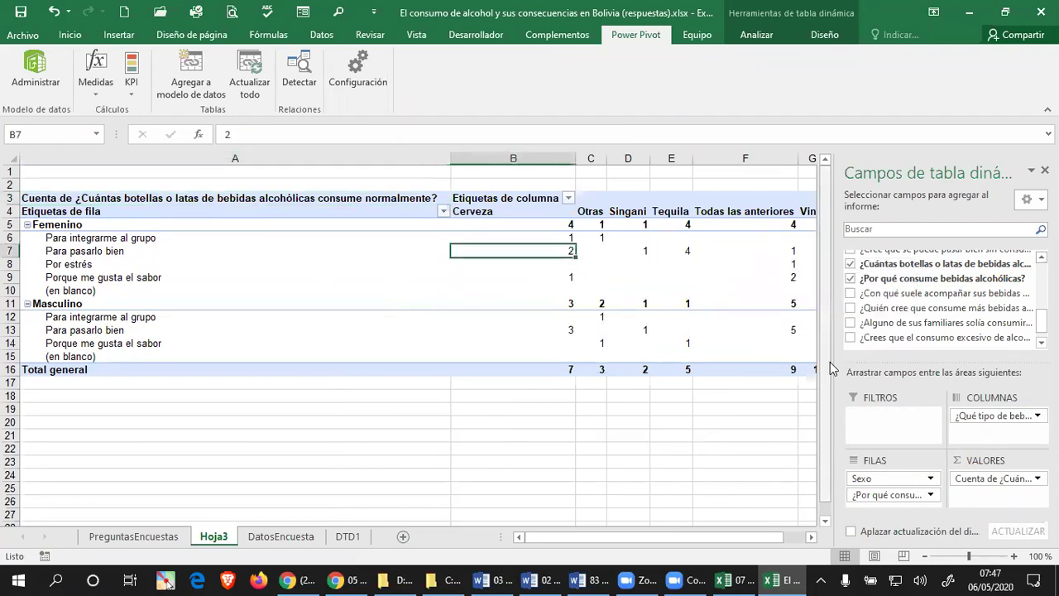
click(682, 253)
mouse_move(691, 322)
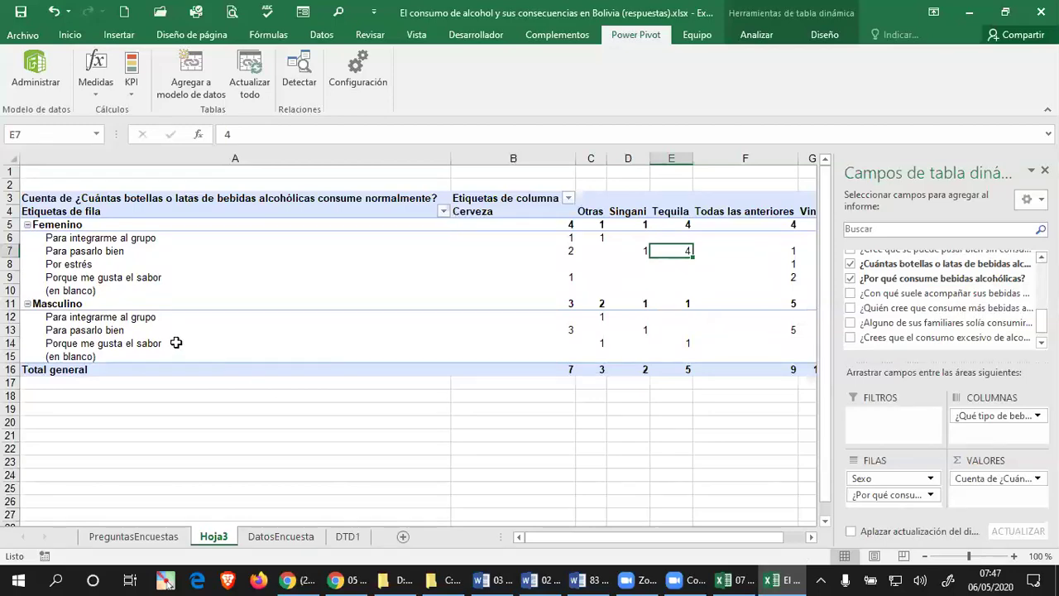
click(16, 329)
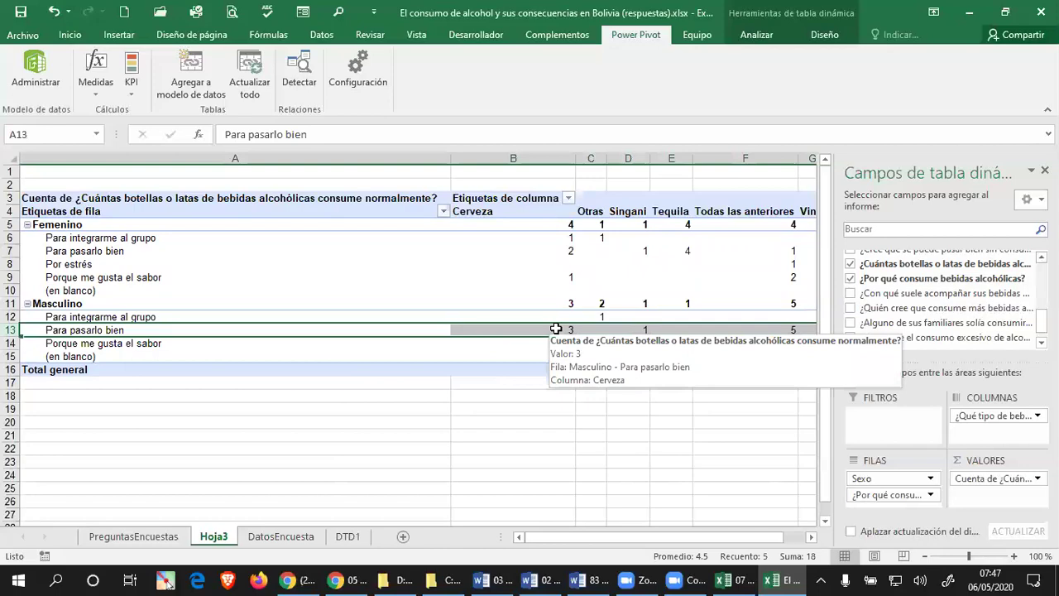
click(555, 330)
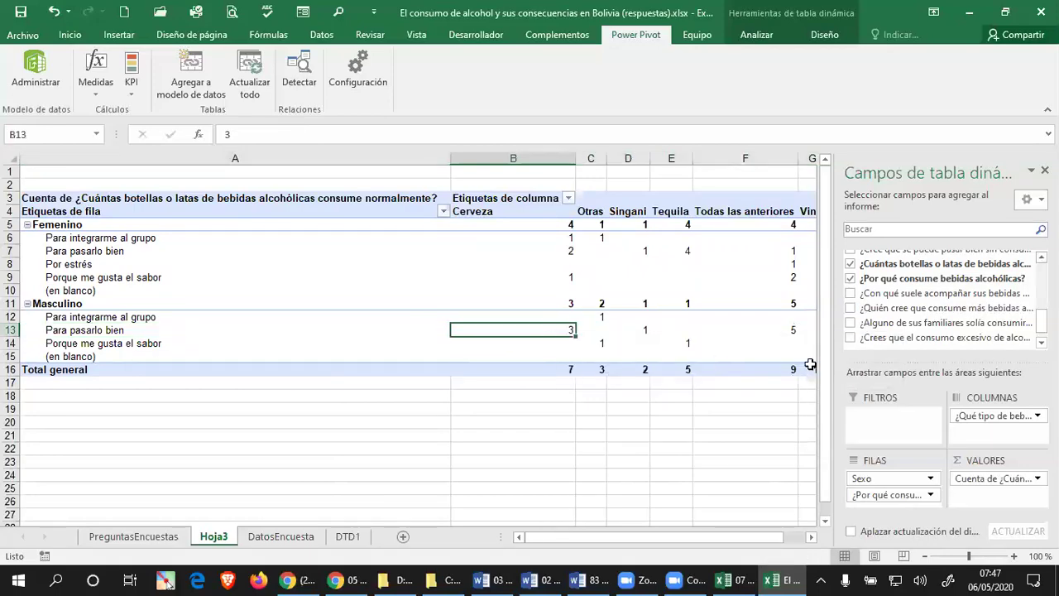
drag(578, 543, 598, 543)
click(421, 252)
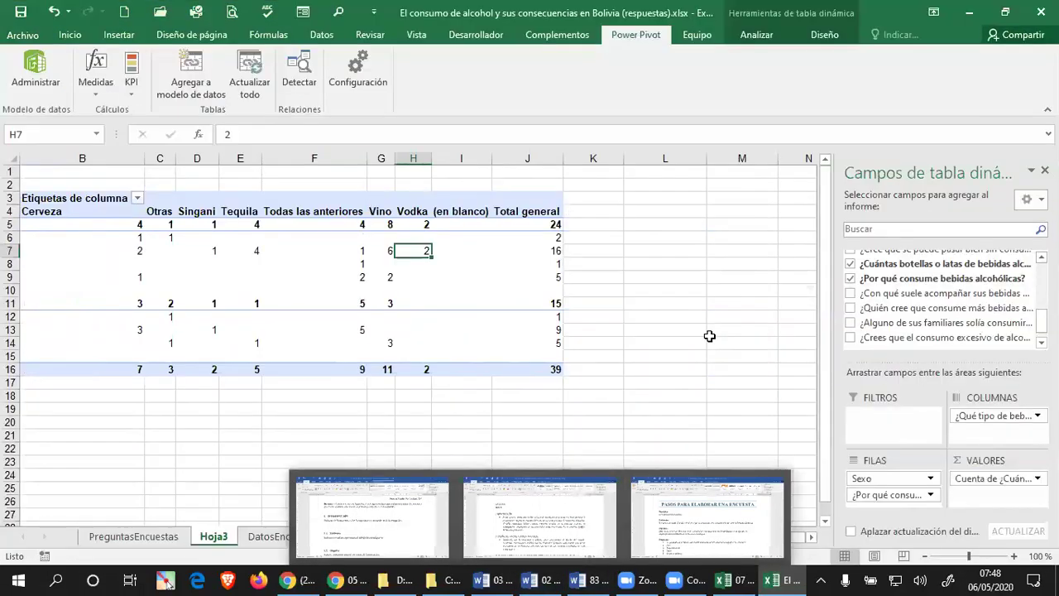
drag(594, 542, 542, 538)
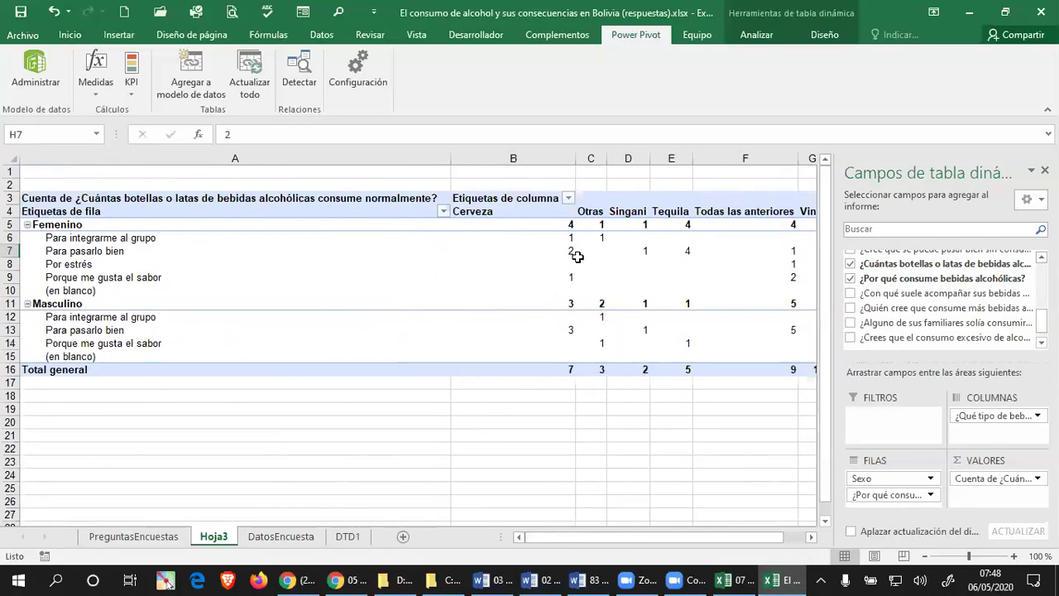
mouse_move(563, 255)
mouse_move(567, 335)
Save the workbook and rename the Hoja3 sheet as DTD2
click(70, 35)
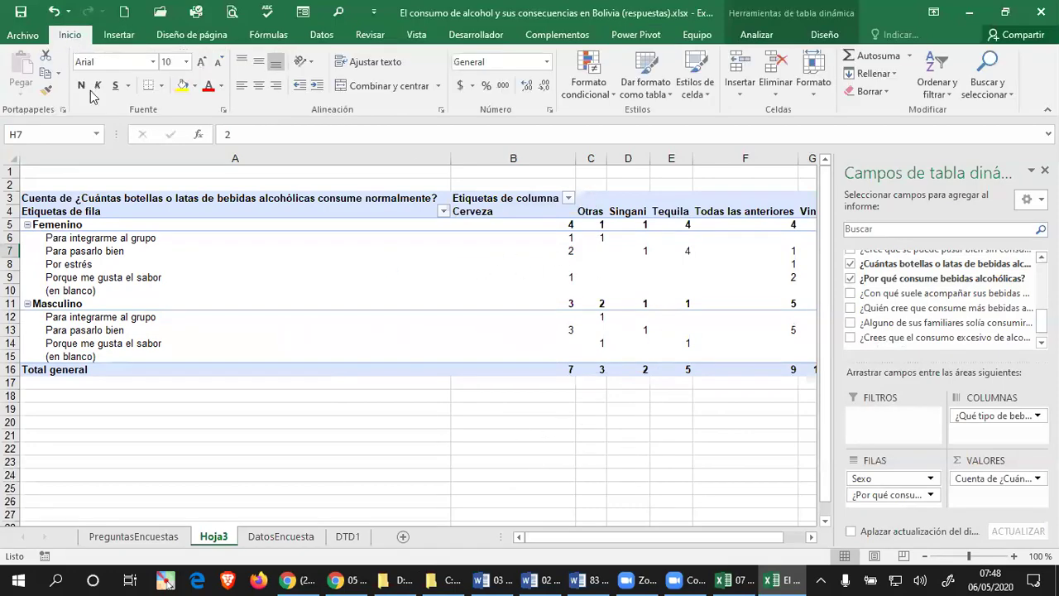
click(20, 12)
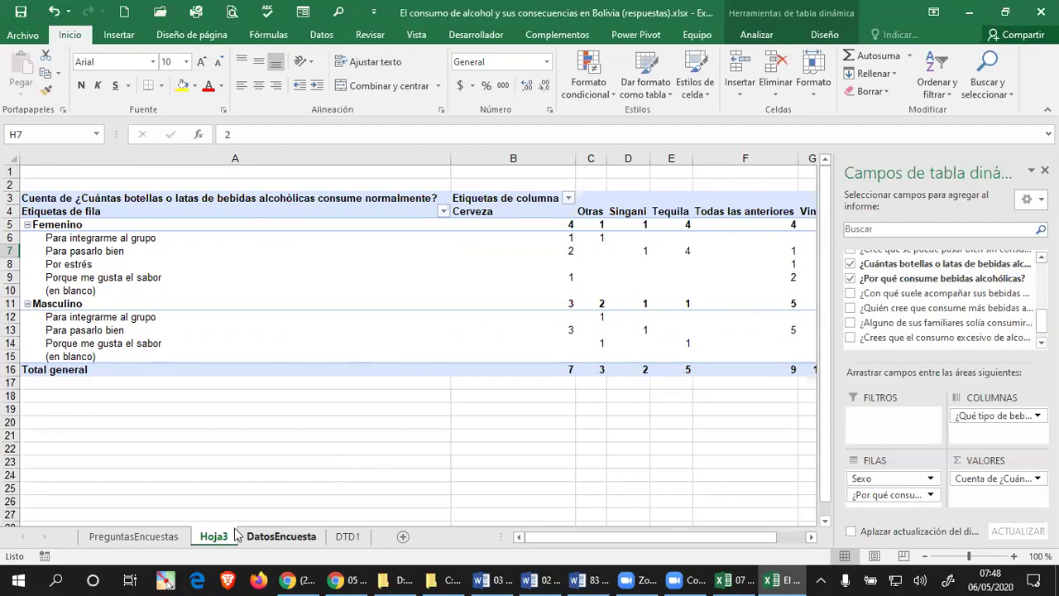
double_click(213, 536)
text(TD)
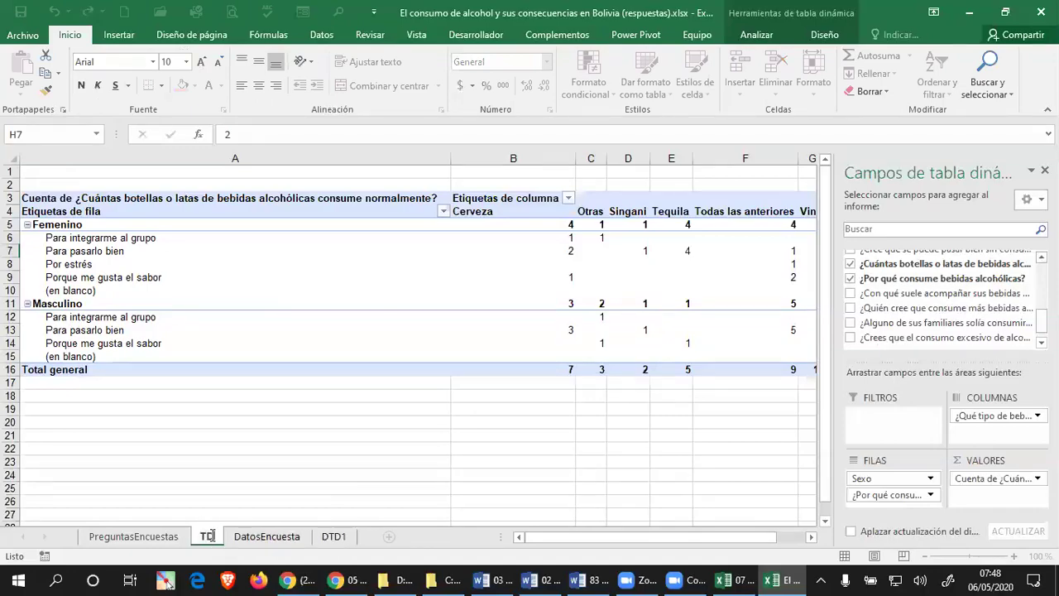
key(BackSpace)
key(BackSpace)
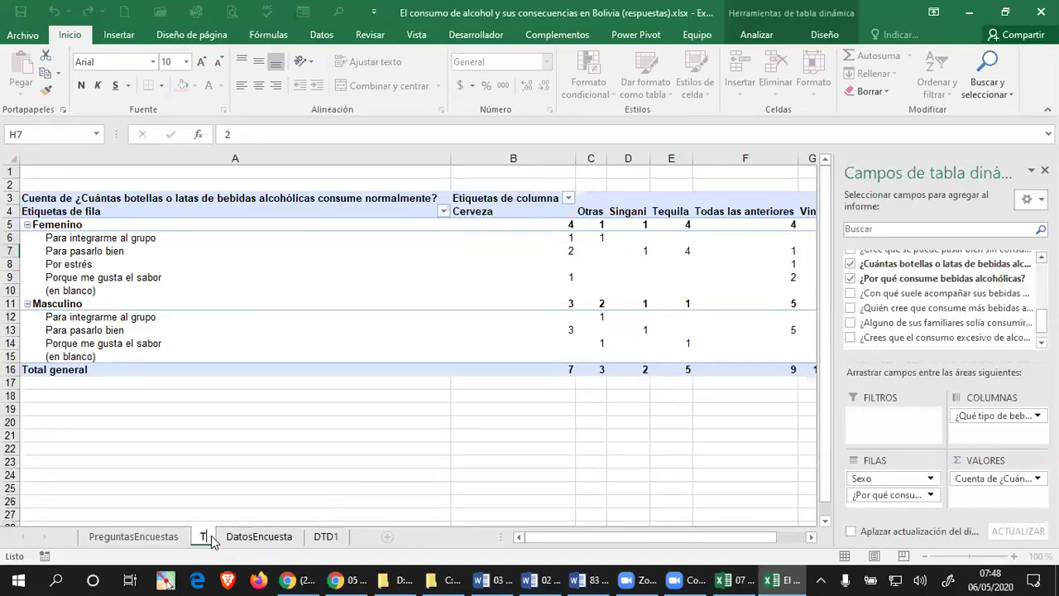
text(DTD)
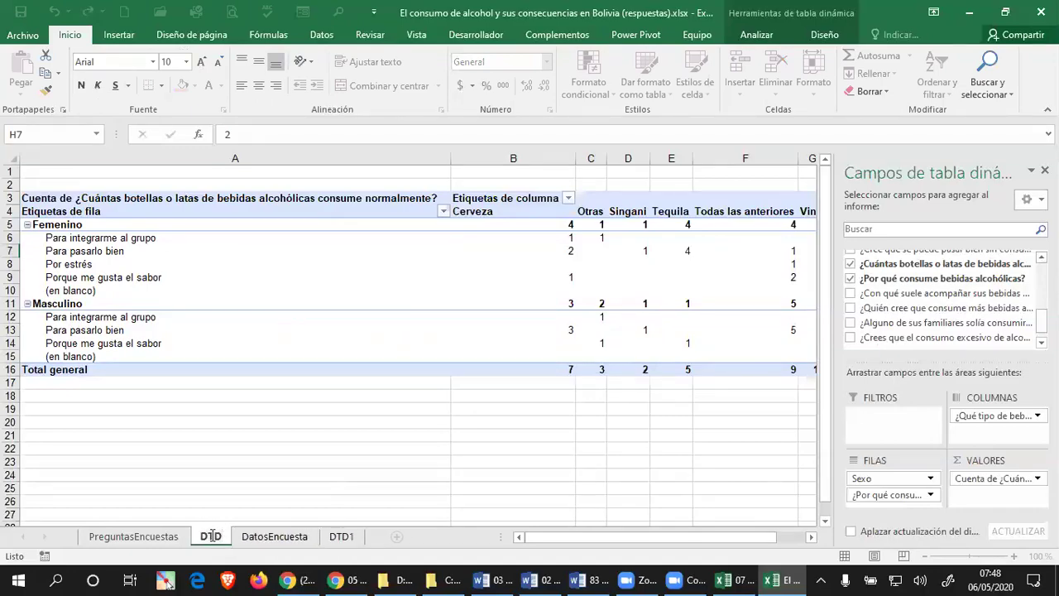
text(2)
key(Return)
Move the DTD2 sheet to the end of the workbook, after DTD1
drag(213, 539, 382, 549)
click(320, 541)
click(345, 546)
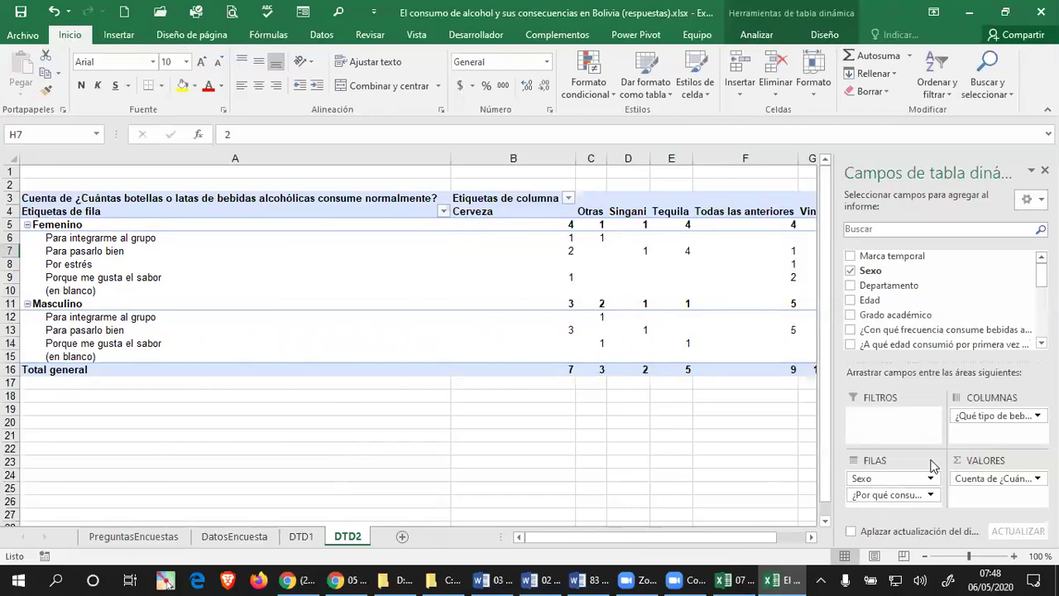
Create a blank pivot table on a new sheet from the DatosEncuesta data and set Departamento as its row field
click(263, 536)
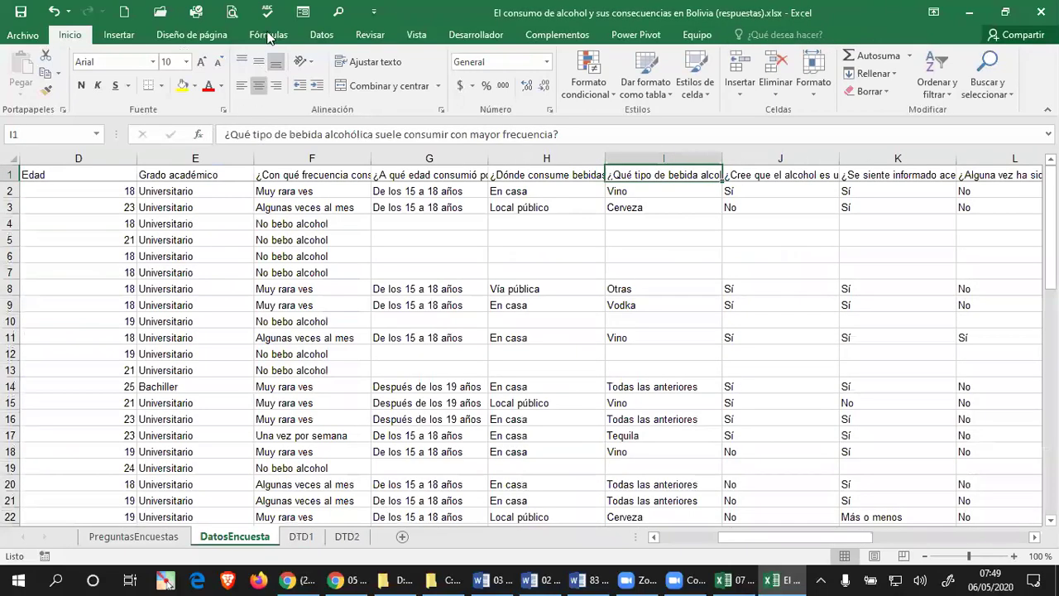
click(121, 35)
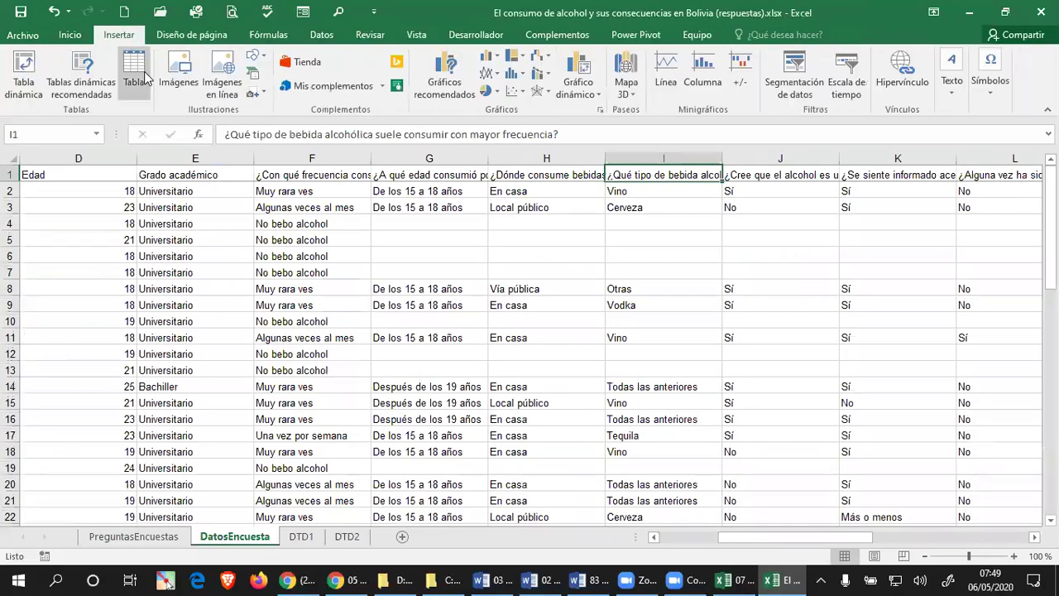
click(83, 98)
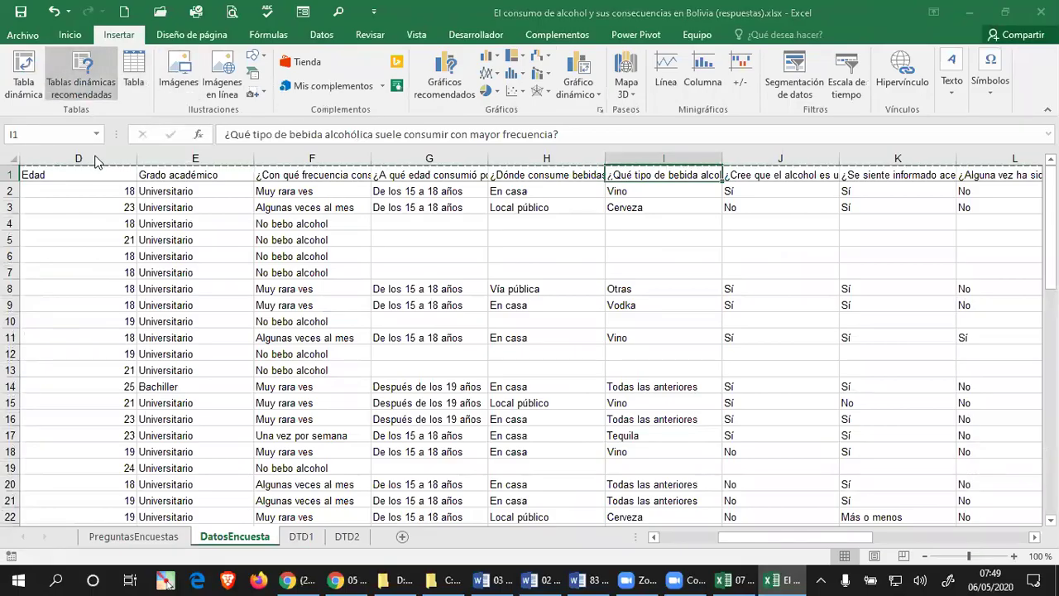
click(376, 470)
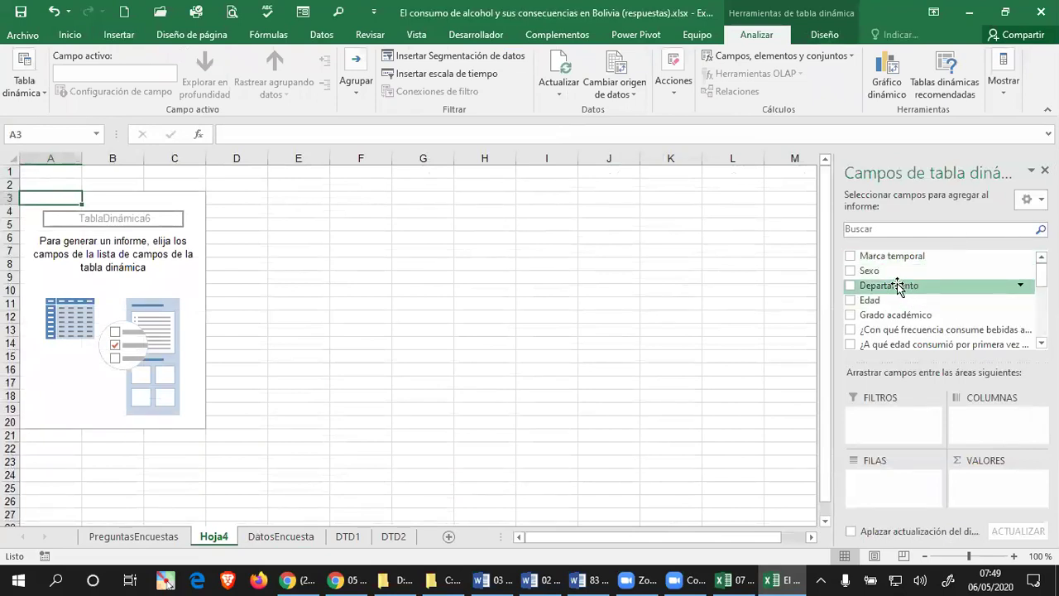
drag(897, 287, 904, 488)
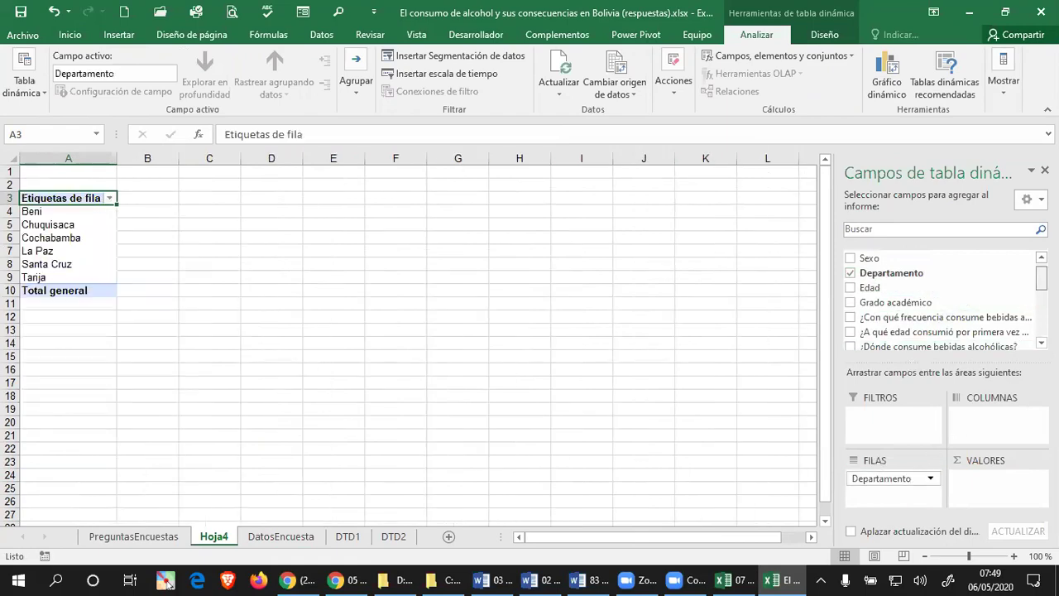
Add the ¿Cuántas botellas o latas de bebidas alcohólicas consume normalmente? field to the pivot table's values
scroll(943, 299, down, 6)
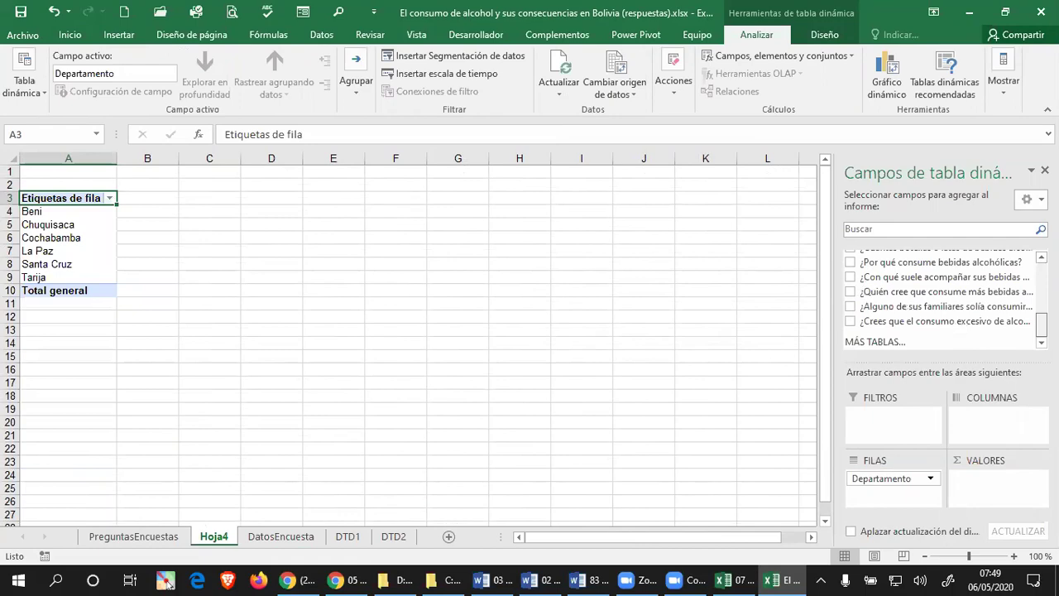
scroll(943, 298, up, 2)
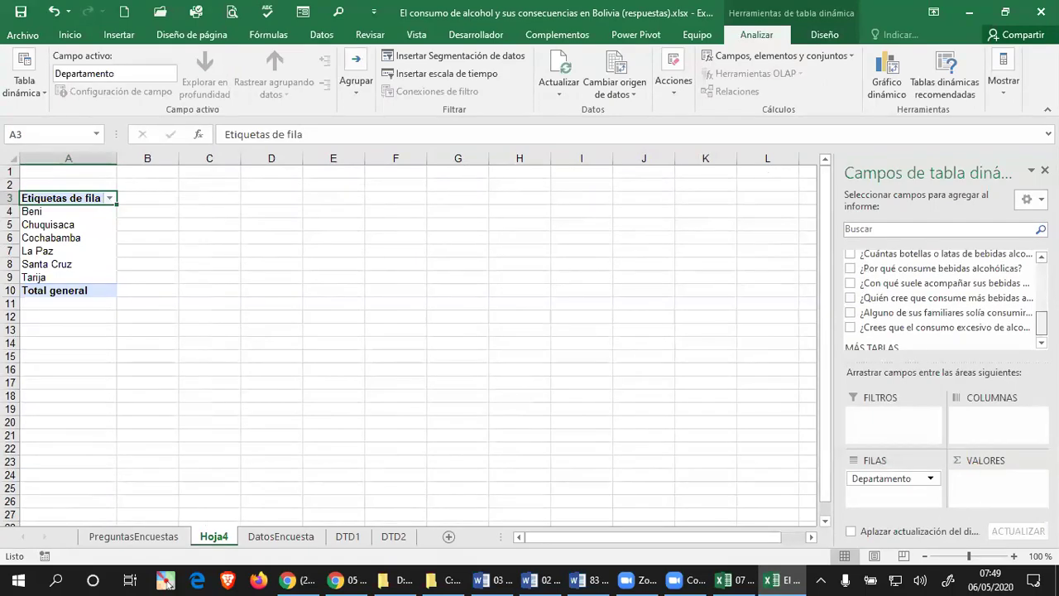
scroll(943, 297, up, 1)
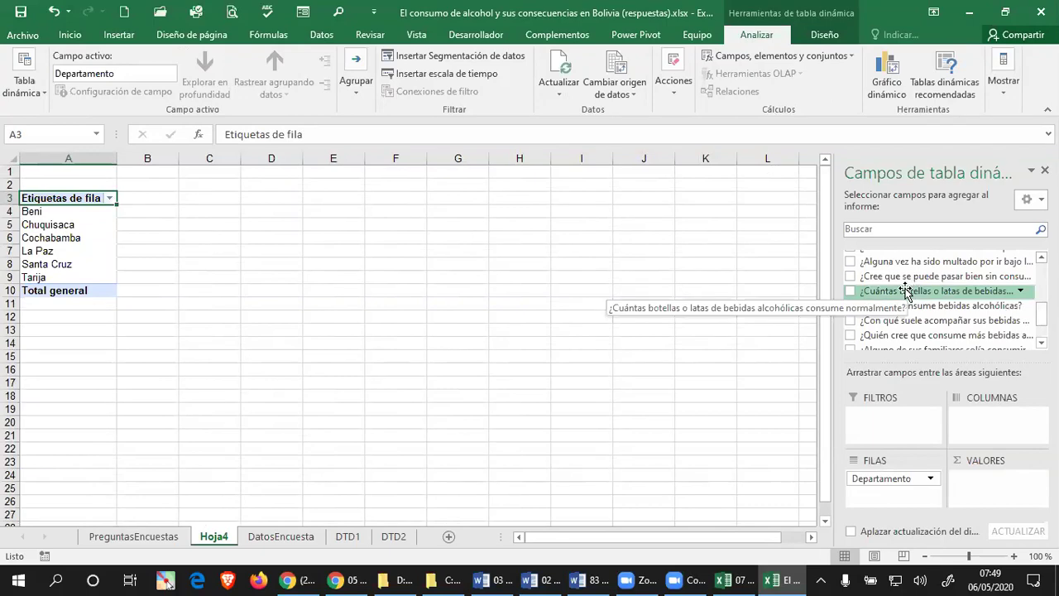
drag(904, 293, 1002, 480)
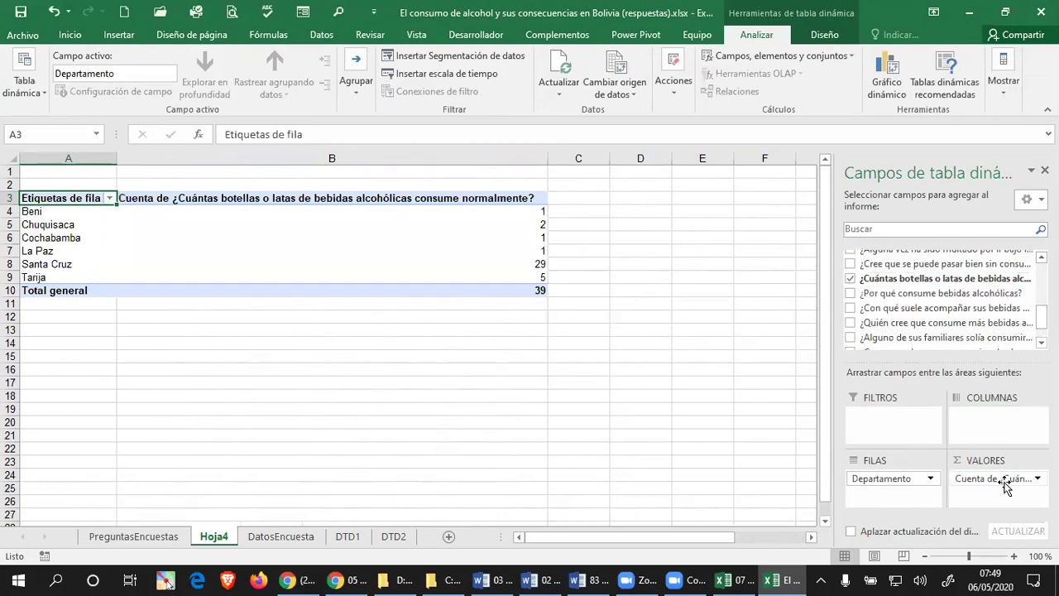
Examine the Santa Cruz response count against the other departments in the pivot table
click(13, 264)
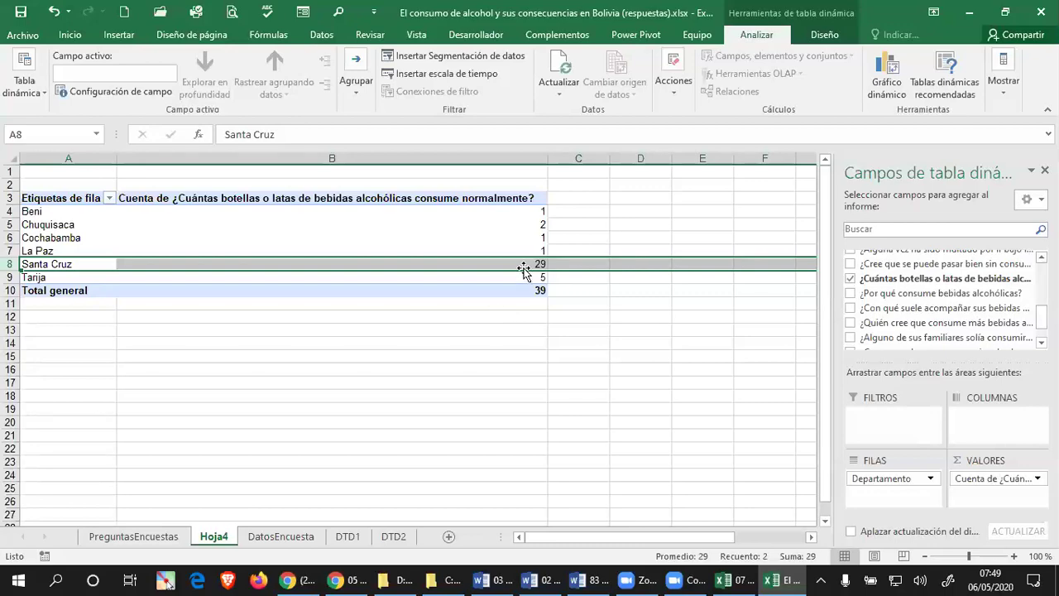
mouse_move(523, 266)
click(81, 258)
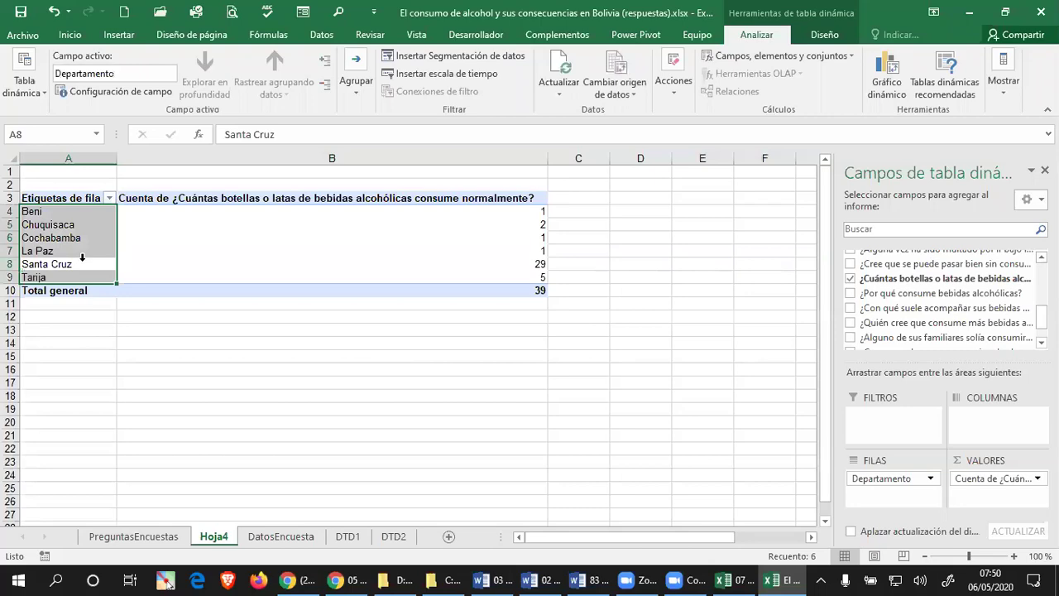
click(514, 261)
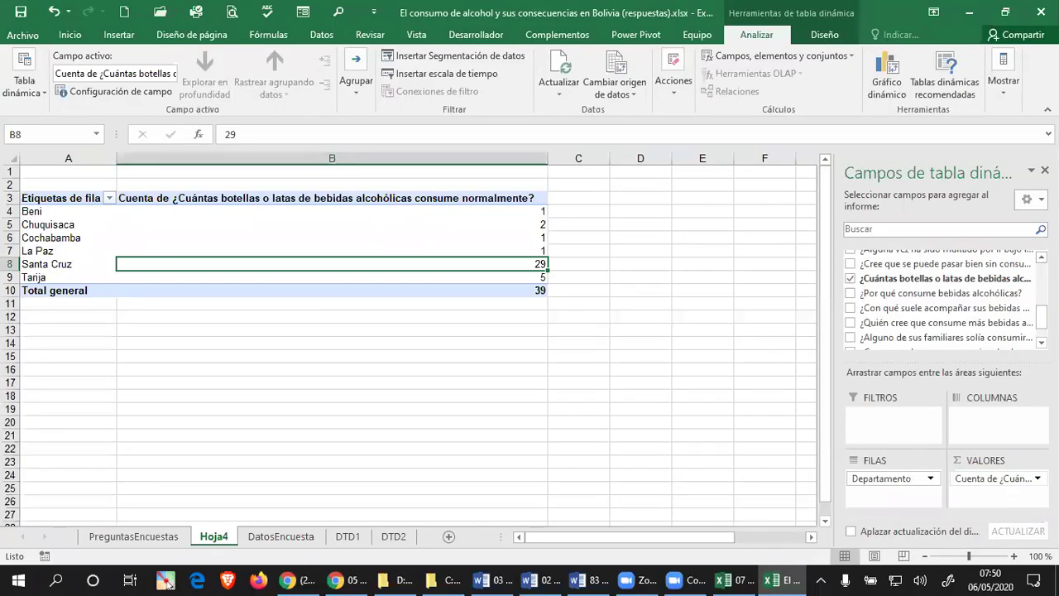
Summarize the bottles-or-cans value field by Suma and review the resulting grand total
click(998, 478)
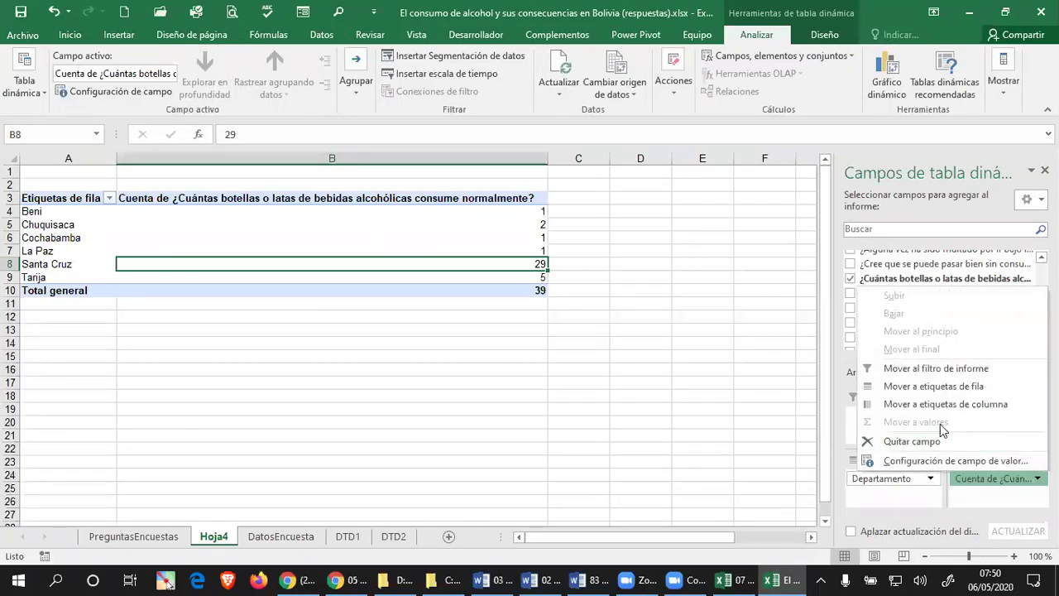
click(918, 461)
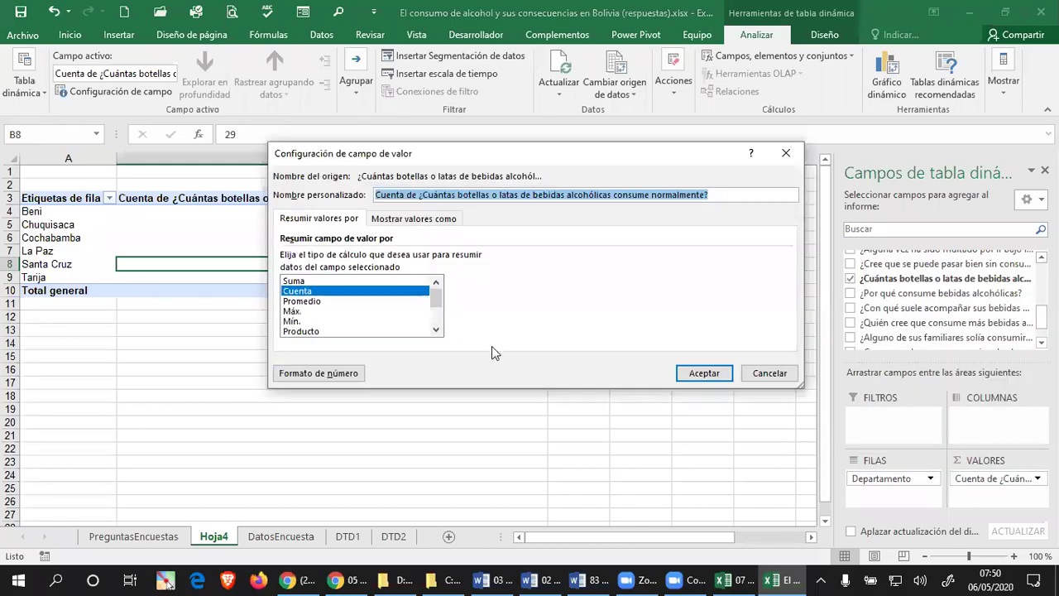
click(299, 282)
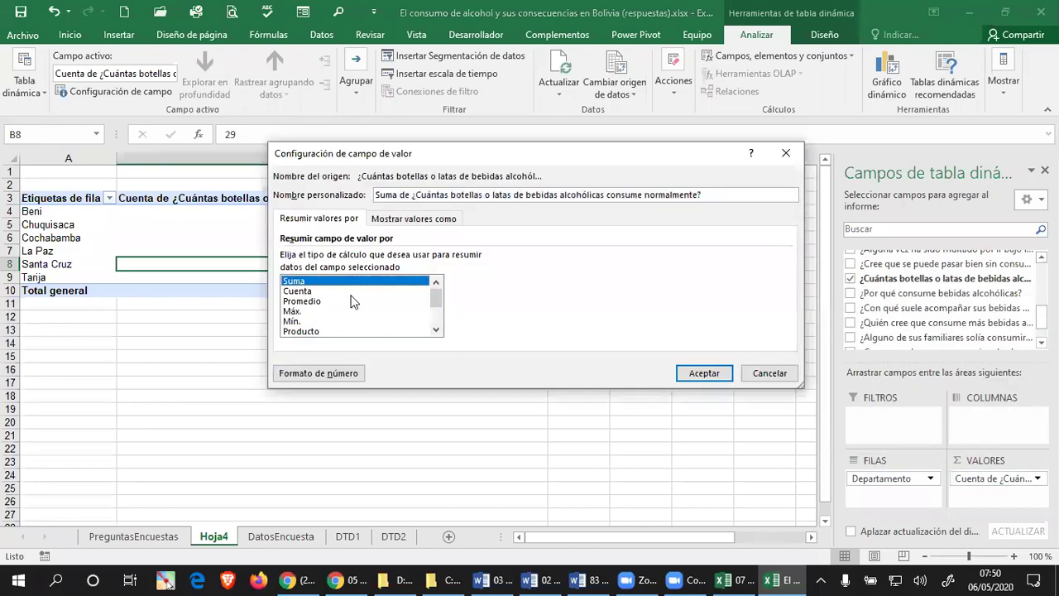
click(700, 373)
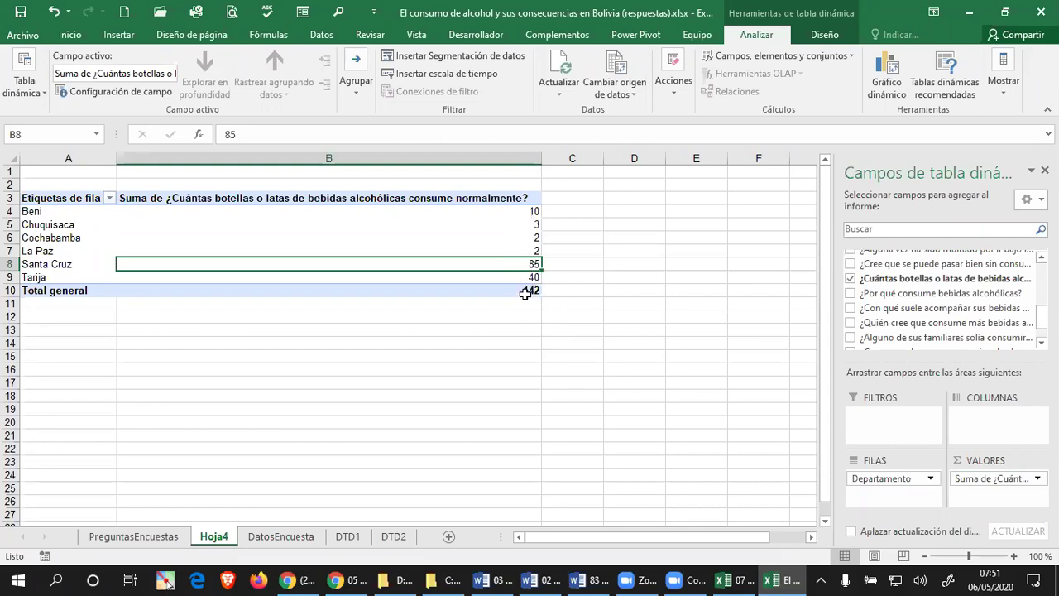
mouse_move(521, 293)
Insert a Columna agrupada pivot chart of the bottle totals by department and reposition it up beside the row labels
click(29, 211)
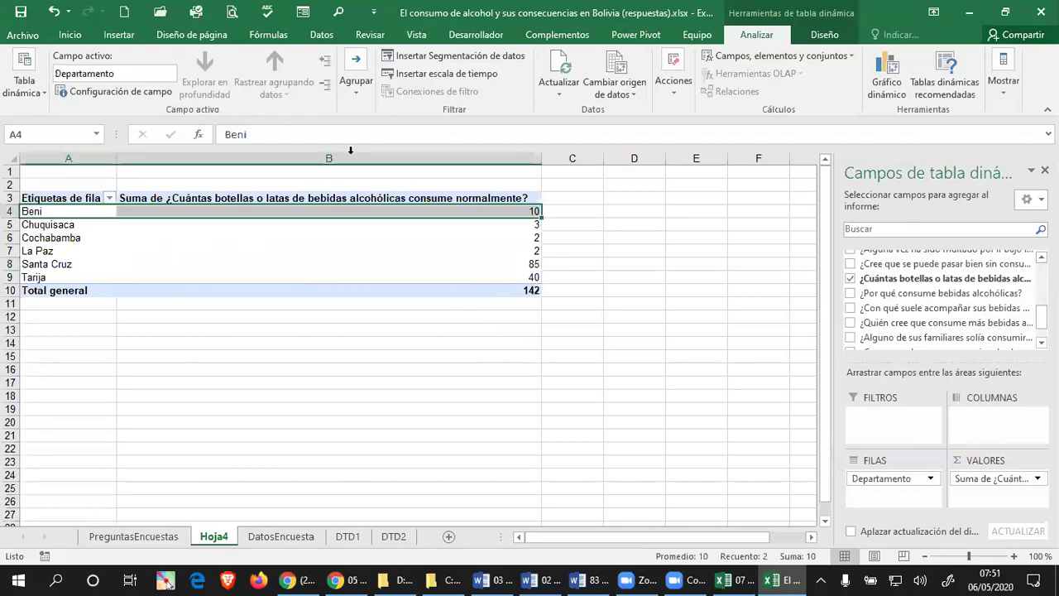
click(118, 34)
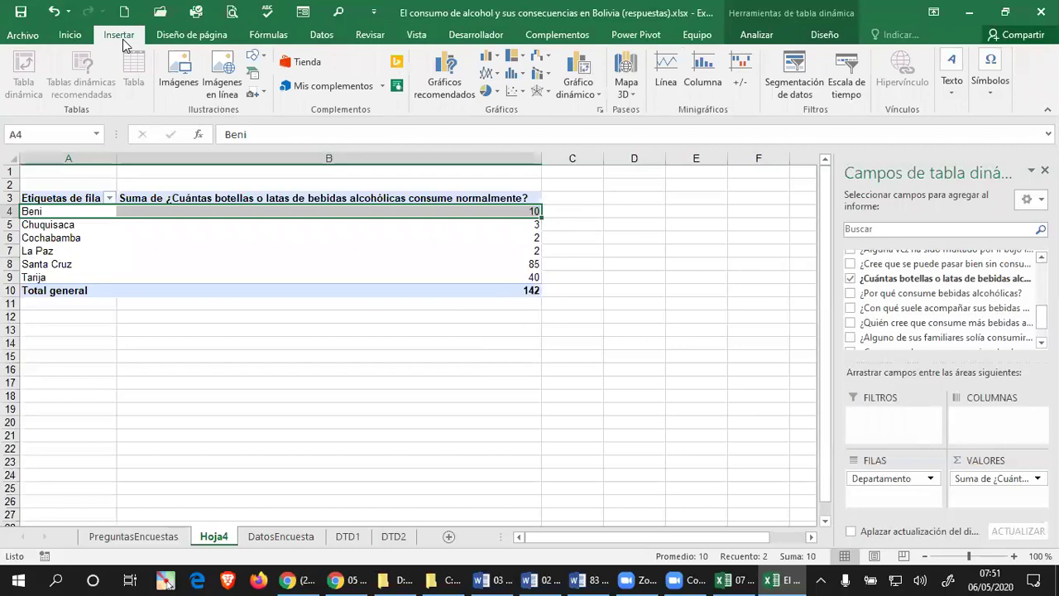
click(577, 66)
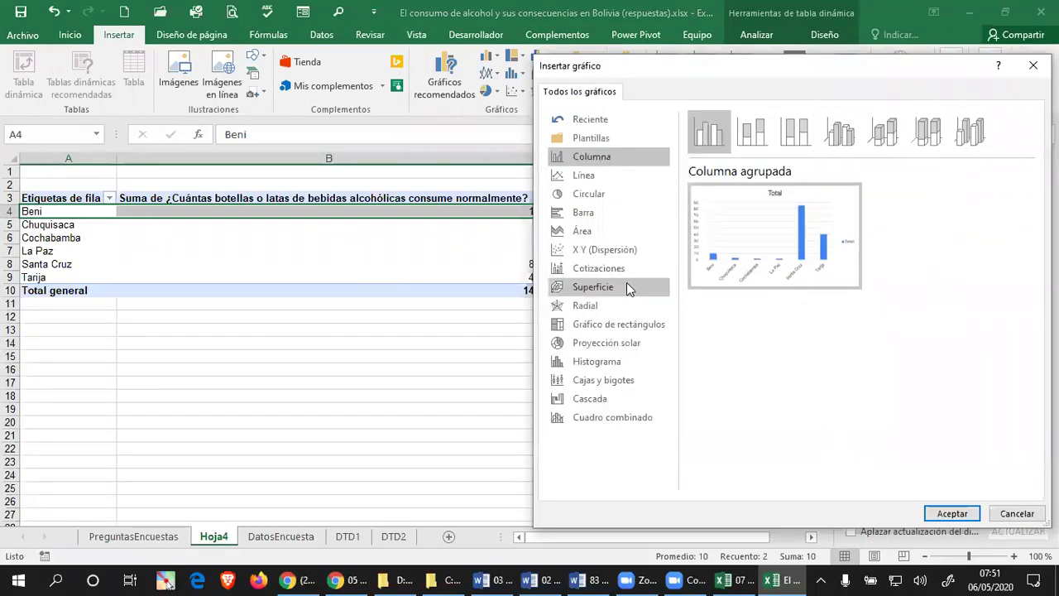
click(958, 514)
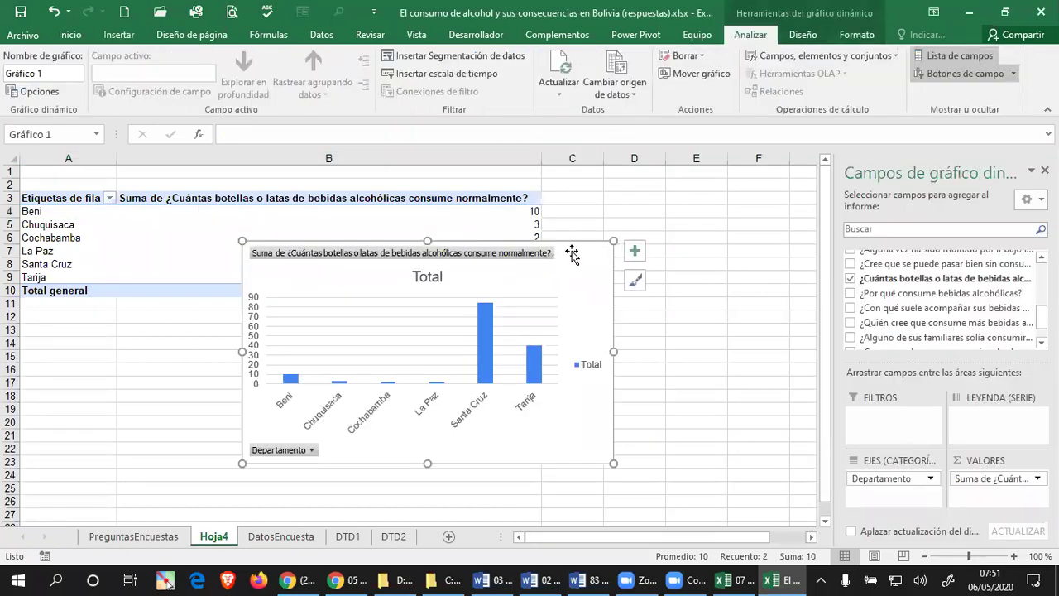
drag(571, 253, 608, 217)
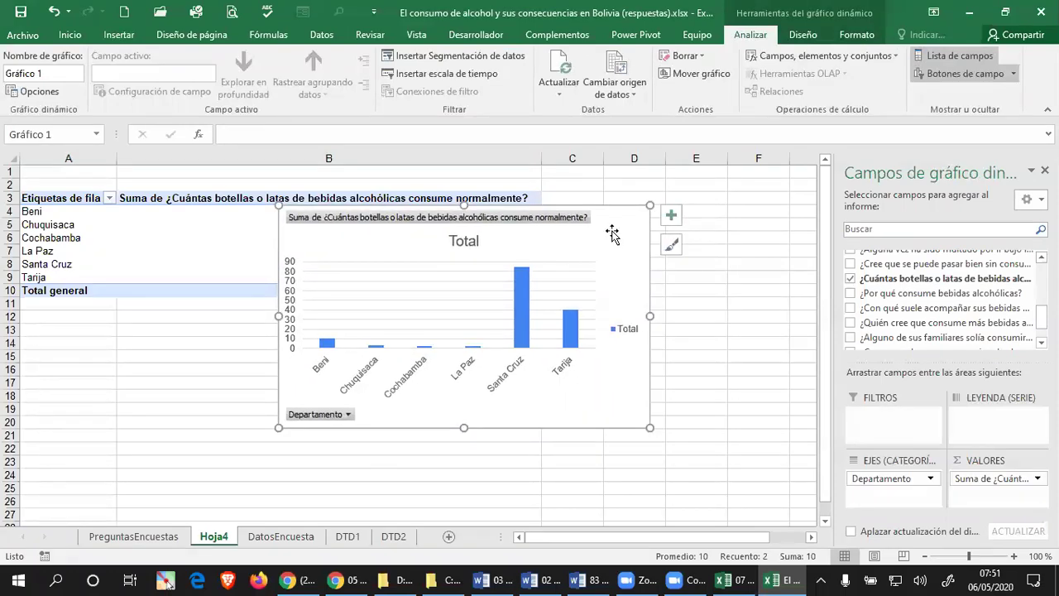
Move the pivot chart to a new chart sheet named GTD3
right_click(621, 236)
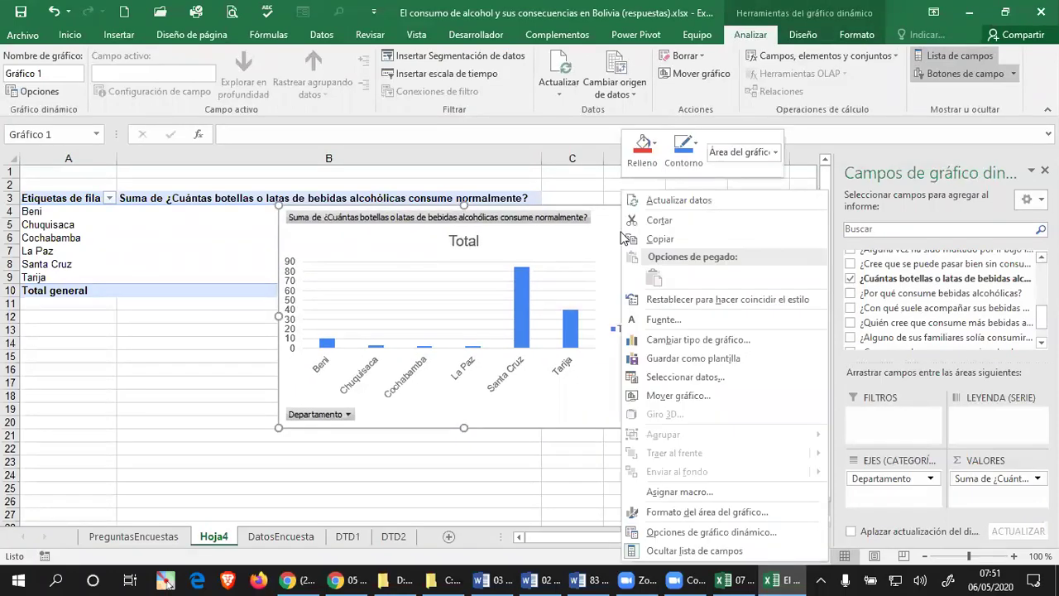
click(693, 397)
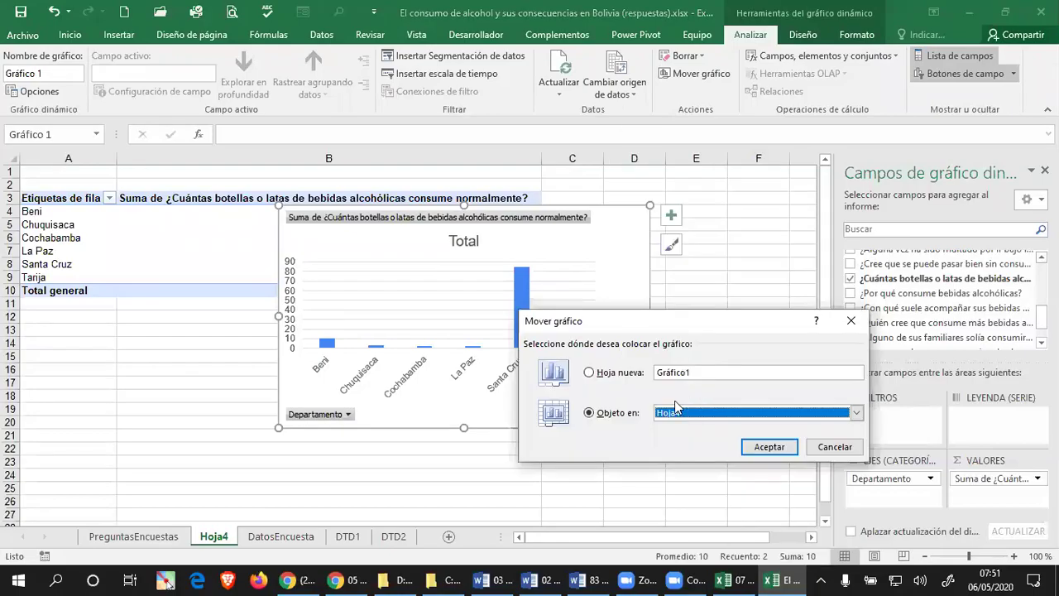
double_click(676, 373)
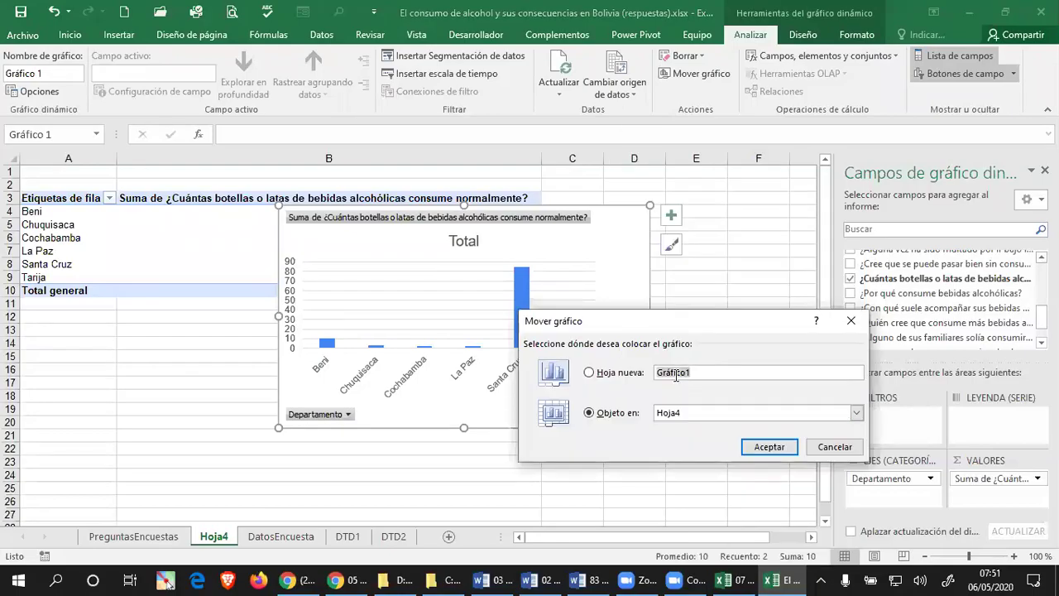
text(GTD3)
key(Return)
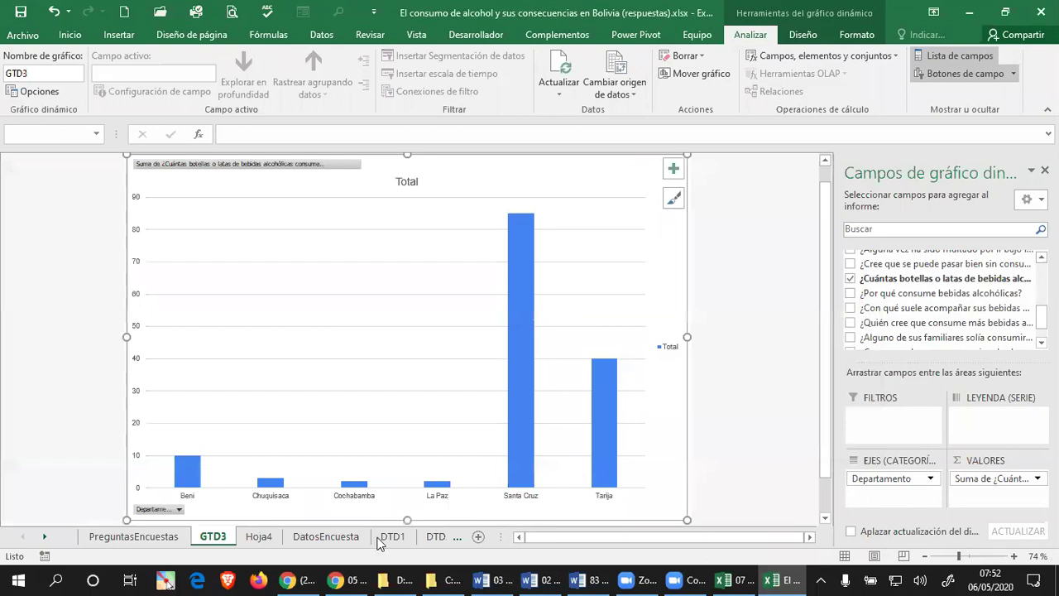
Rename the Hoja4 pivot table sheet as DTD3
click(257, 536)
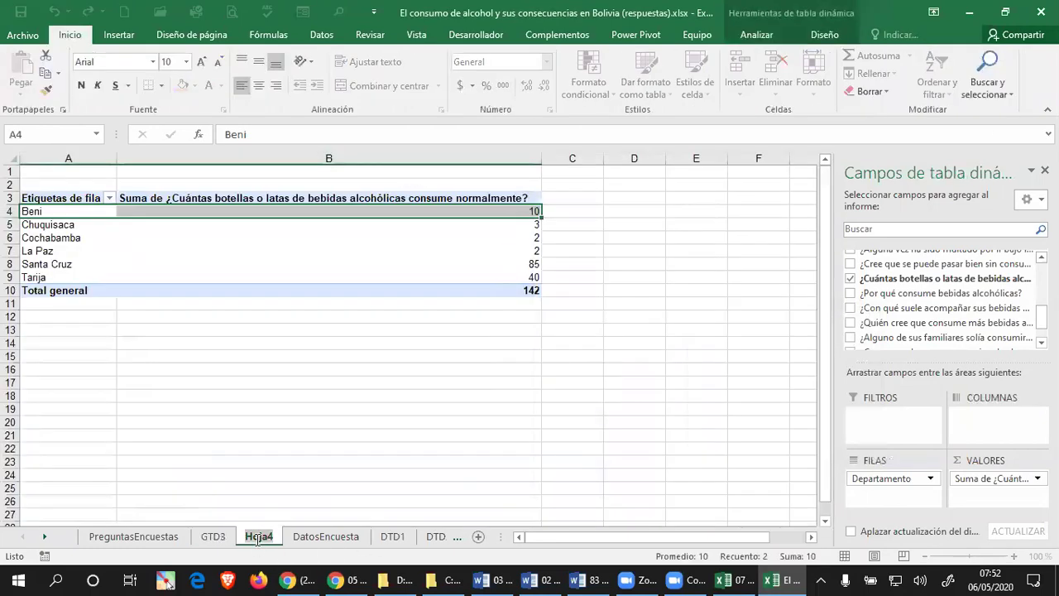
double_click(257, 536)
text(DTD)
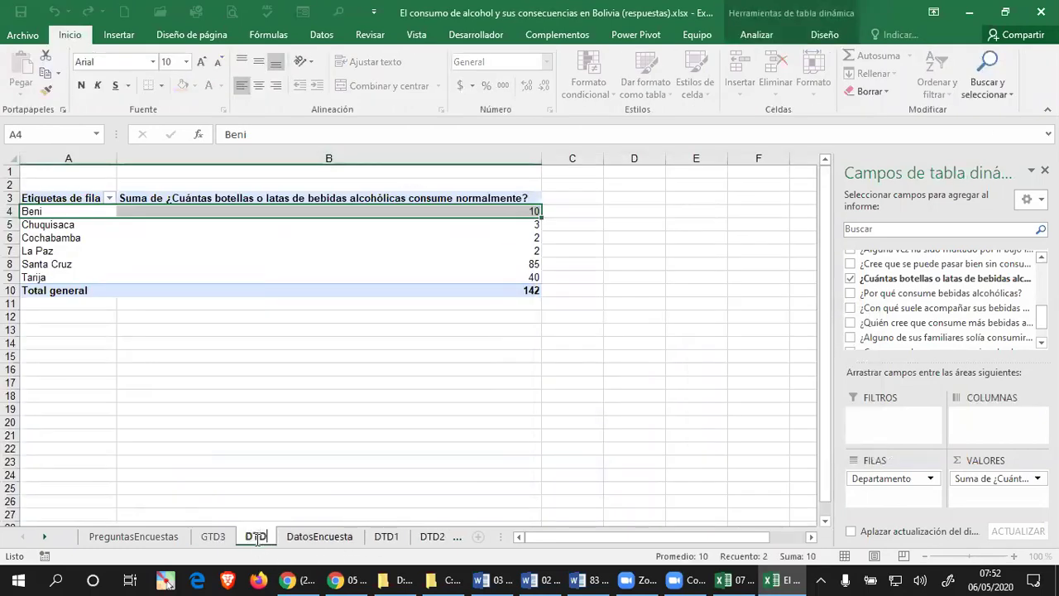
text(3)
key(Return)
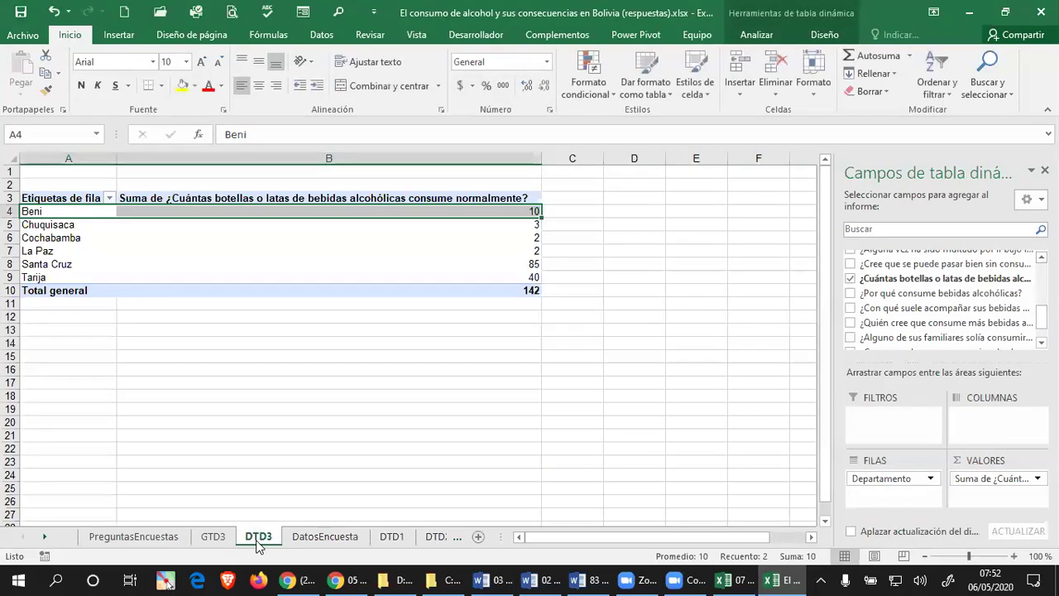
Move the GTD3 chart sheet to the end of the workbook and place DTD3 between DTD2 and GTD3
click(457, 538)
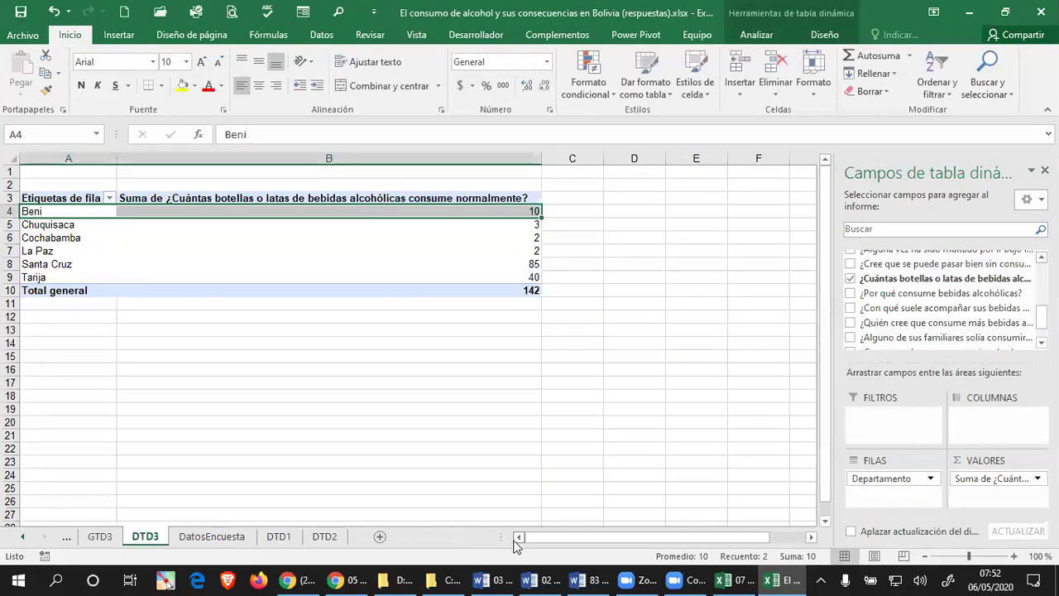
drag(503, 536, 765, 537)
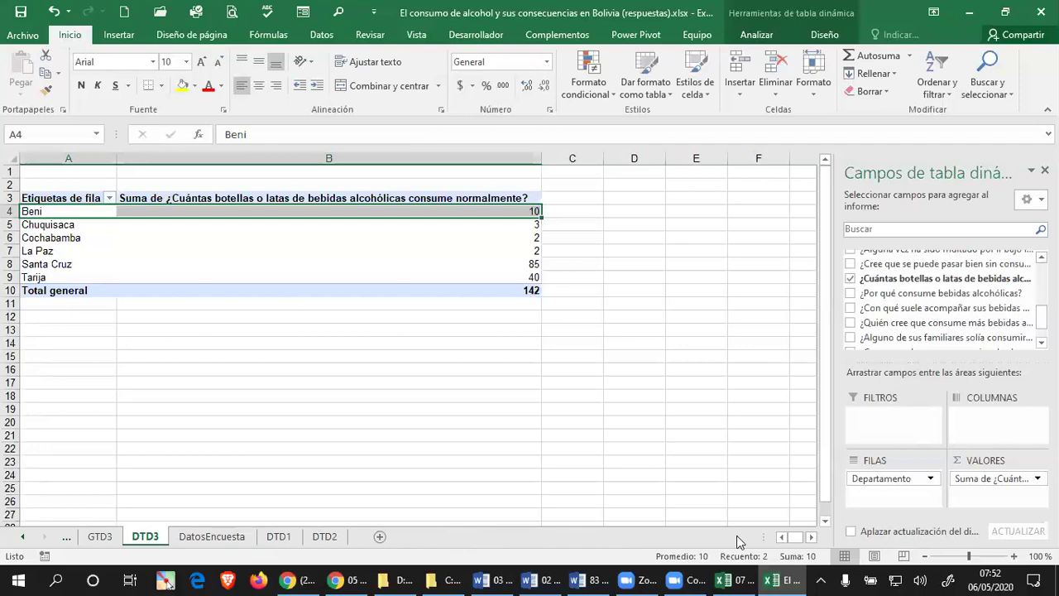
drag(104, 545, 397, 545)
drag(100, 543, 314, 542)
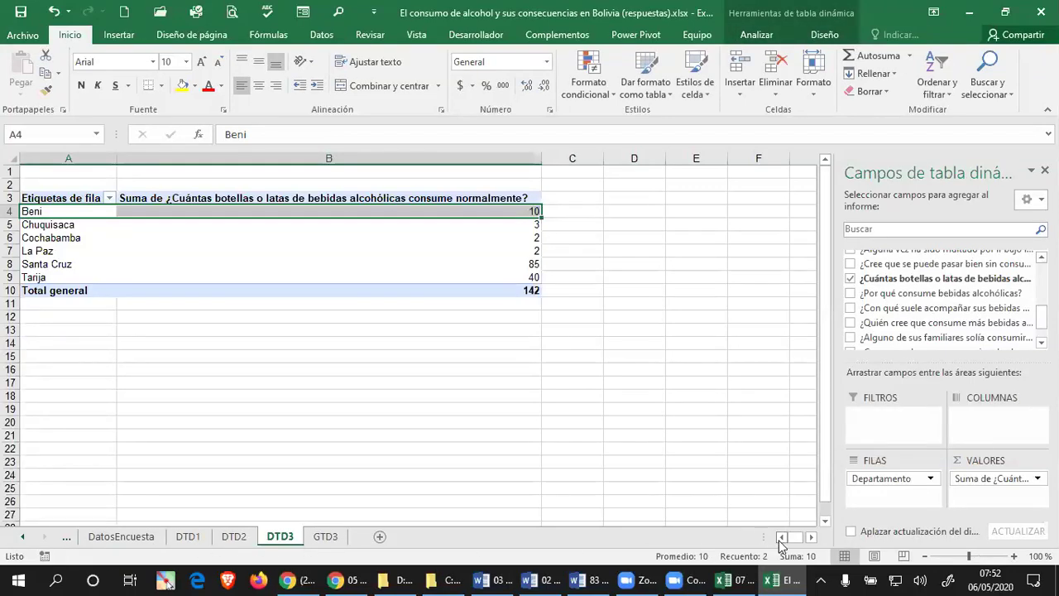
drag(762, 536, 645, 536)
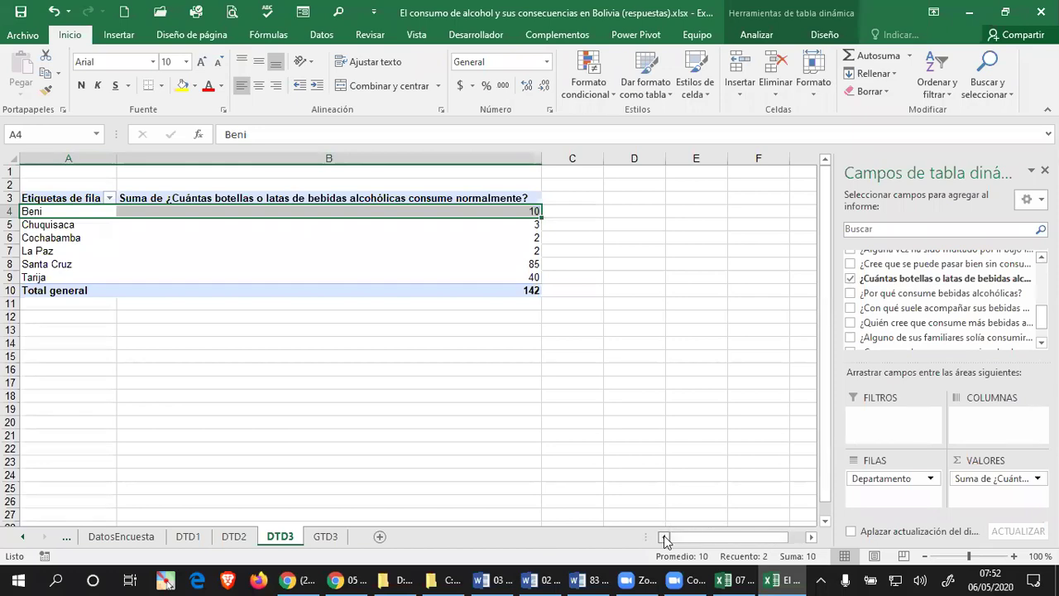
click(22, 536)
click(22, 536)
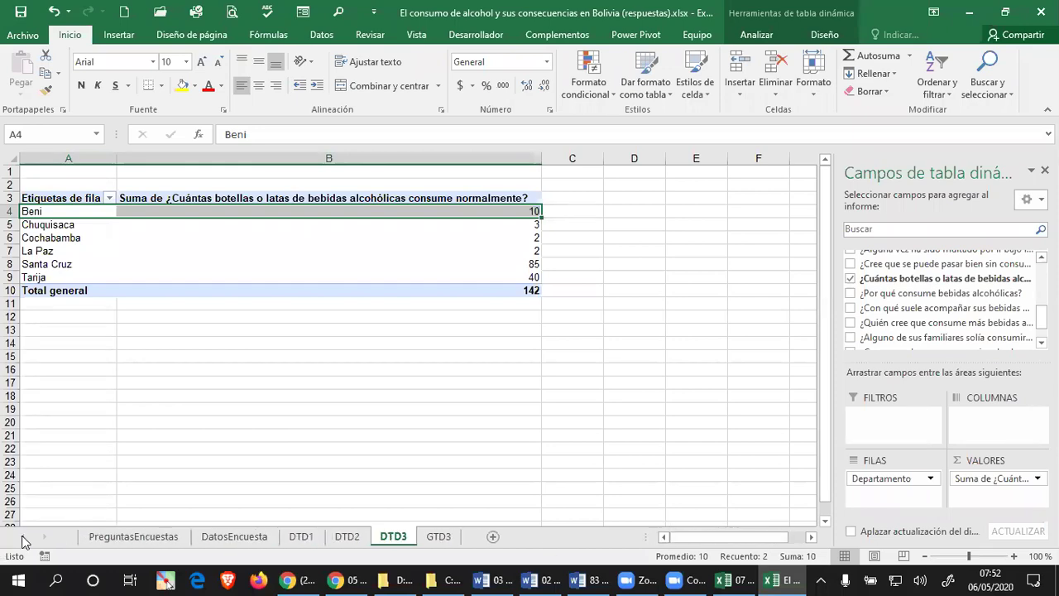
Review the workbook's sheets, from the DTD pivot tables and GTD3 chart to PreguntasEncuestas and DatosEncuesta
click(302, 538)
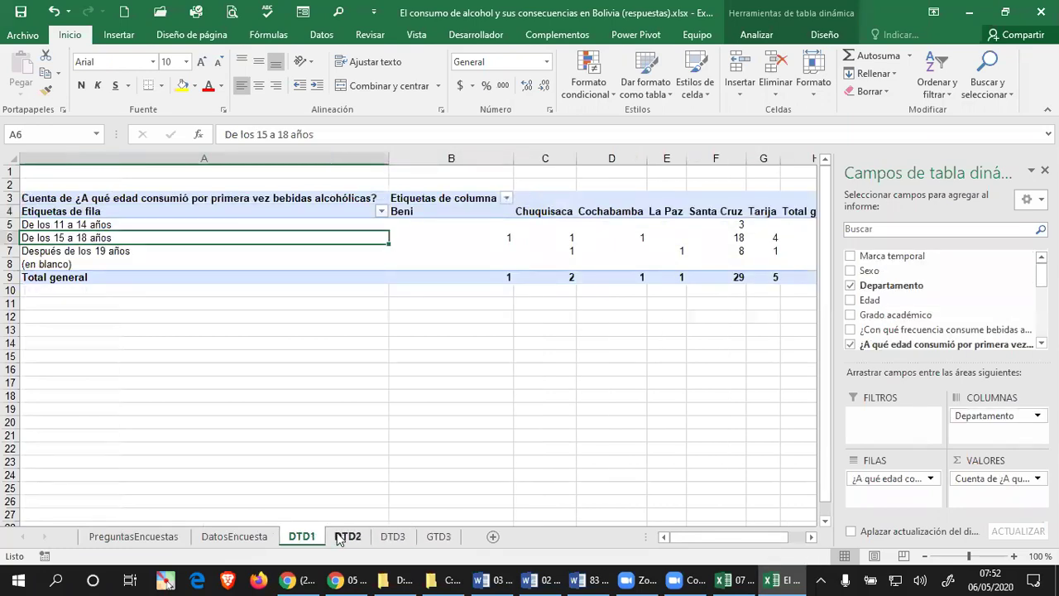
click(339, 536)
click(398, 539)
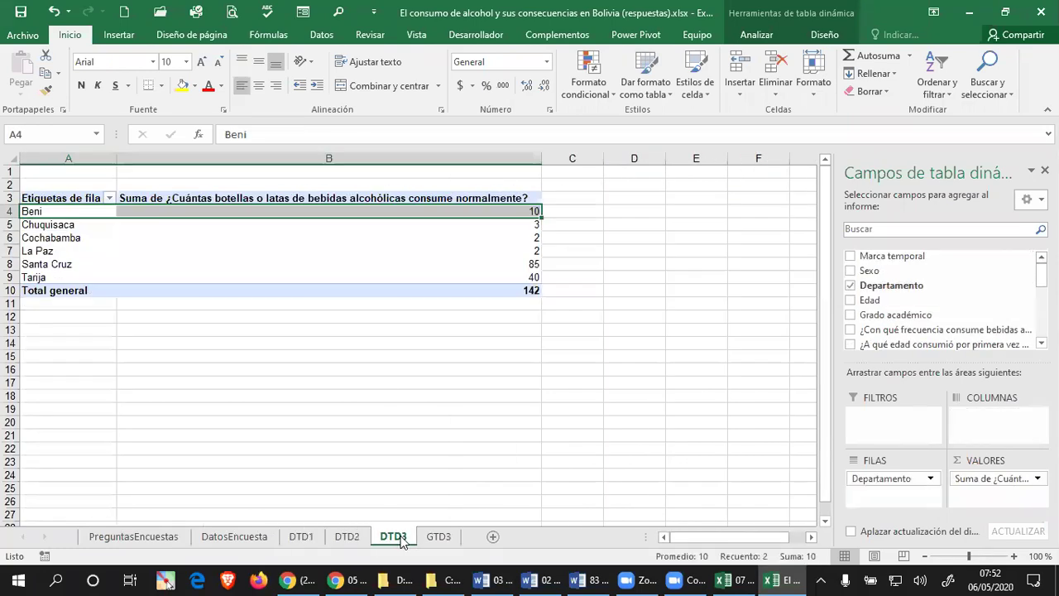
click(443, 537)
click(134, 537)
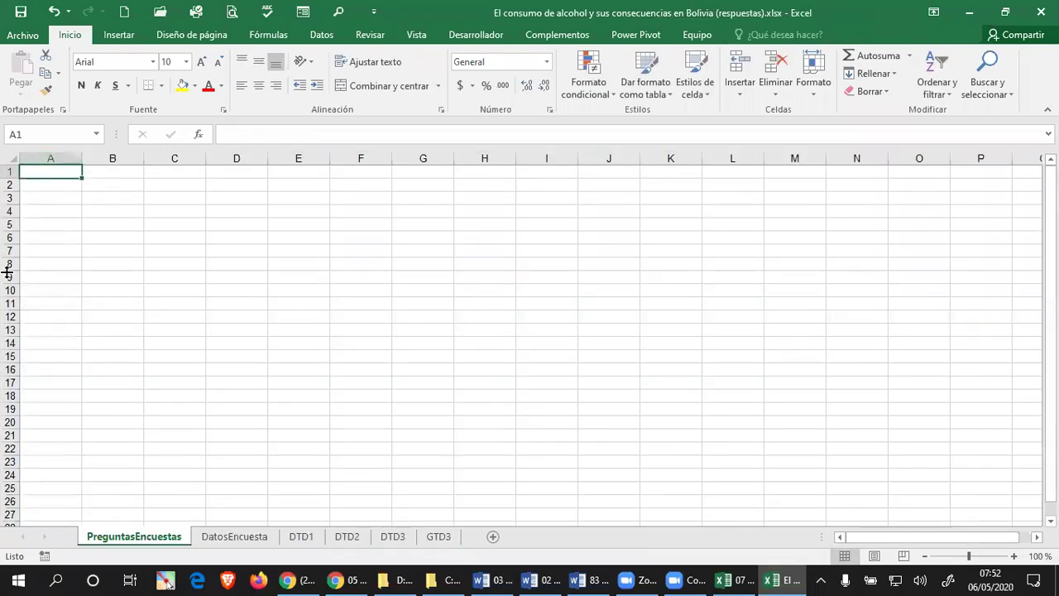
click(234, 536)
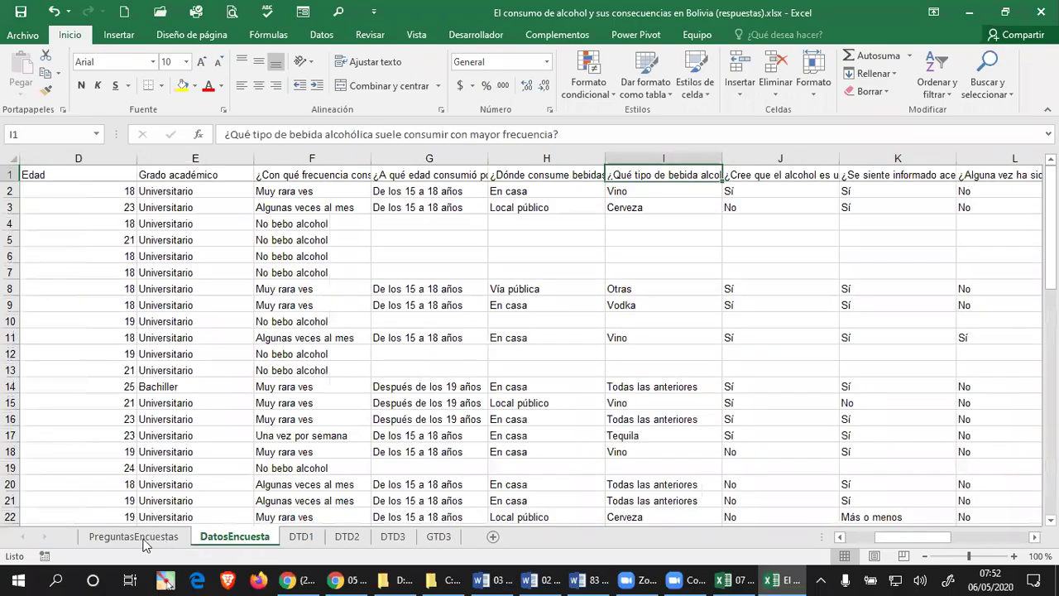
click(144, 539)
click(234, 537)
click(143, 540)
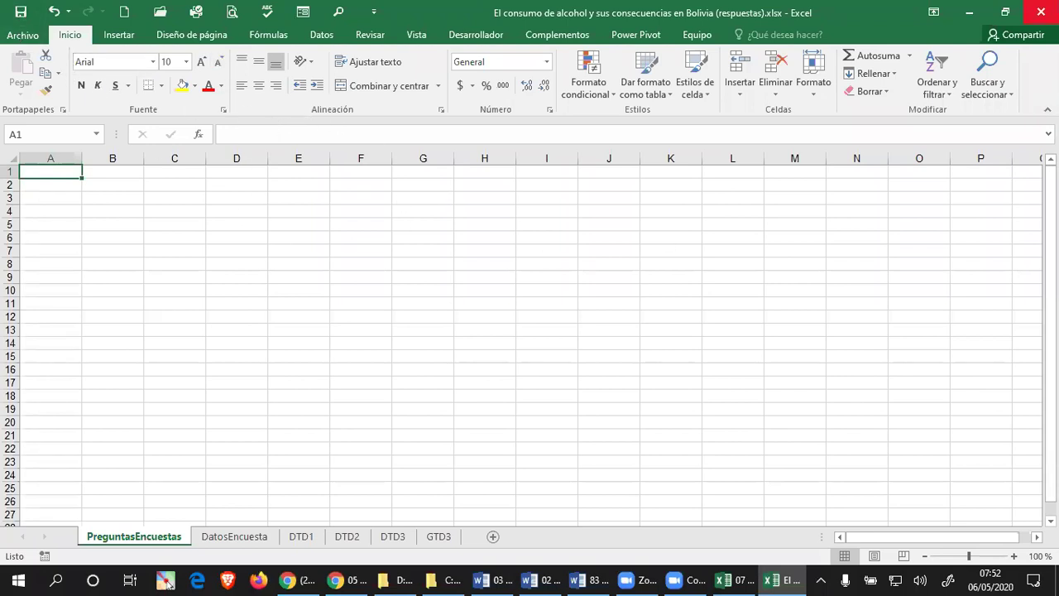
Close the survey responses workbook and show the Windows desktop
key(ctrl+w)
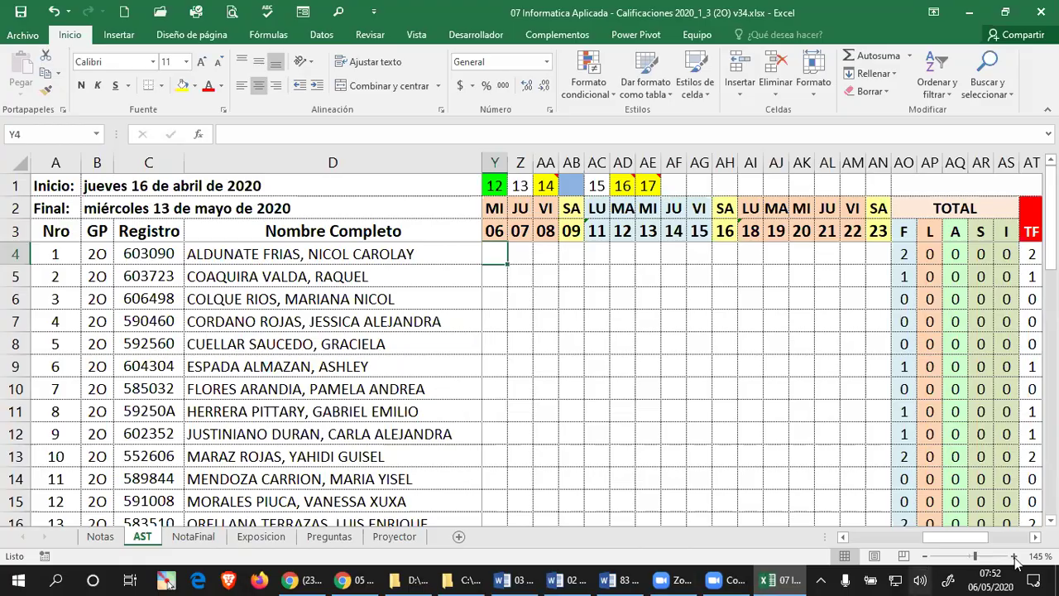
key(super+d)
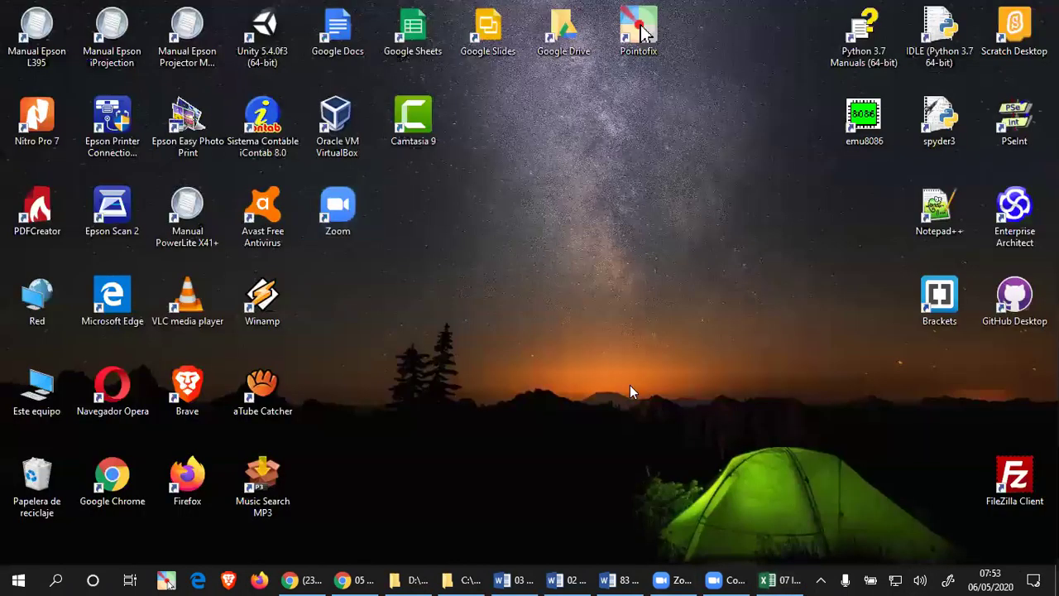
Launch IBM SPSS Statistics 23 and display the variable view of the empty dataset
click(12, 579)
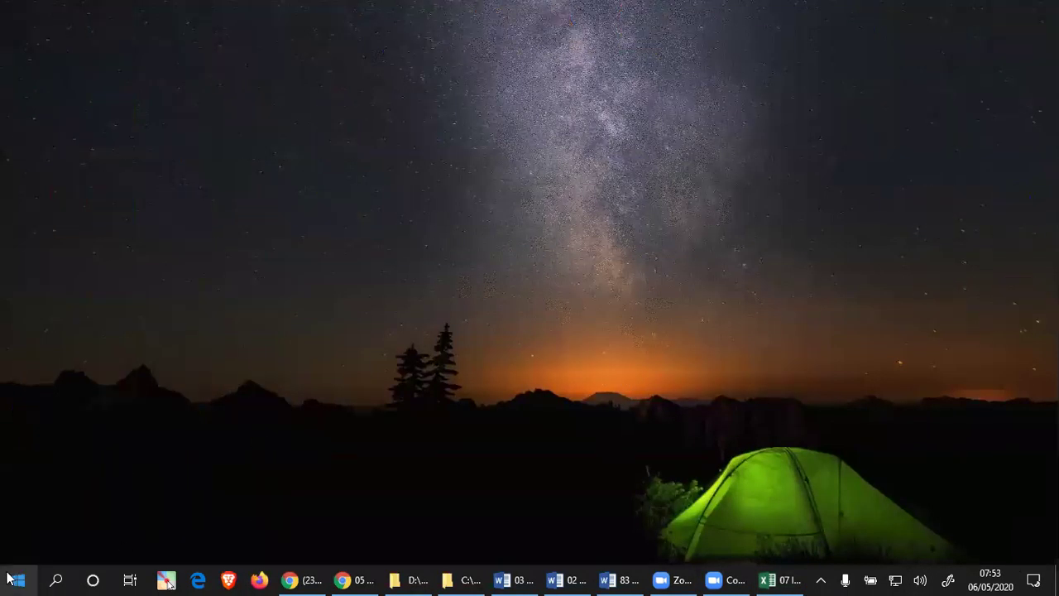
click(57, 579)
text(spss)
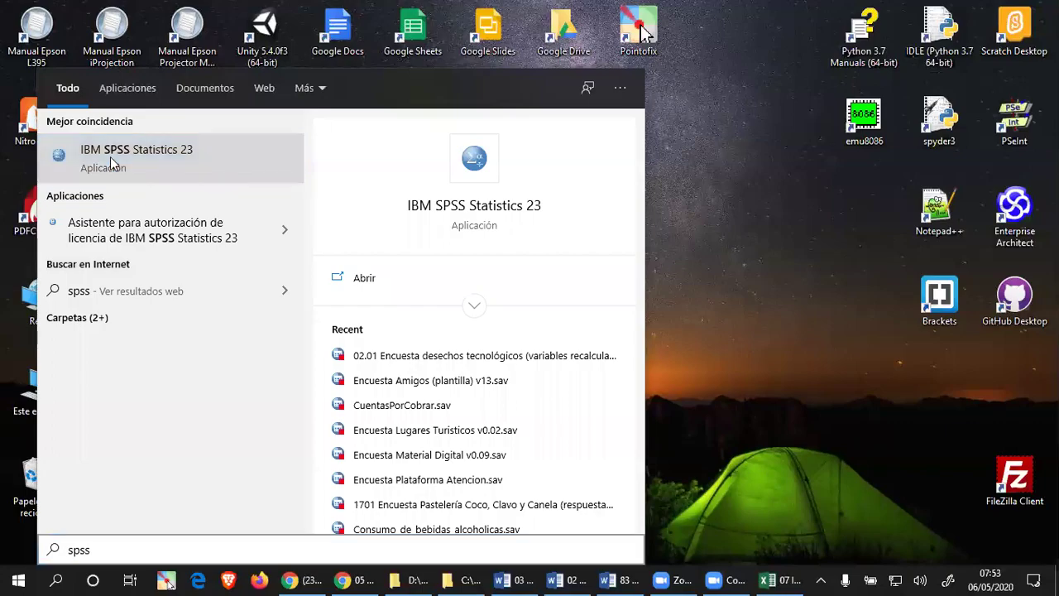
click(187, 166)
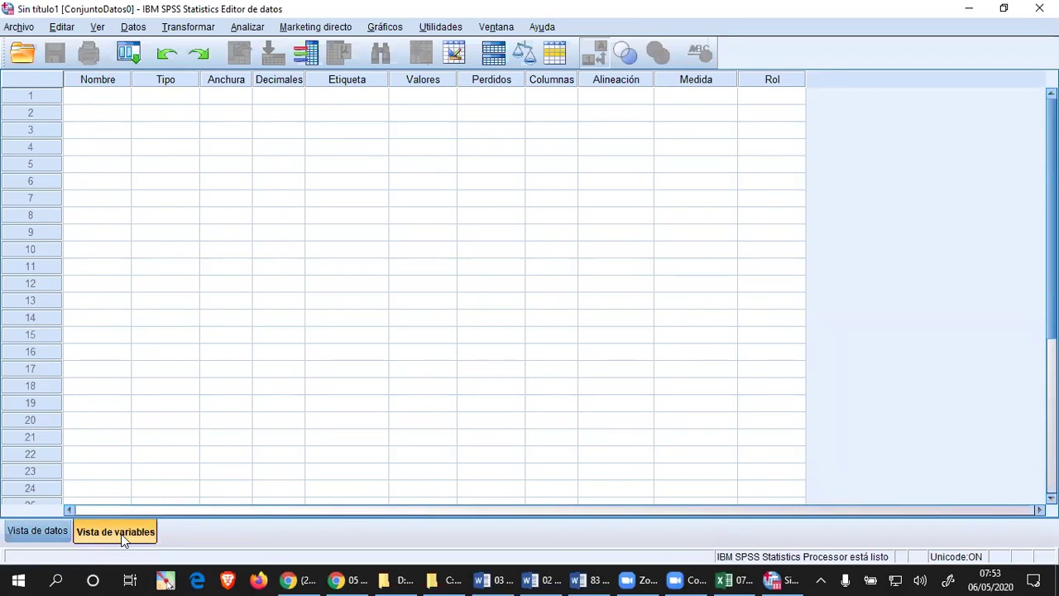
click(28, 535)
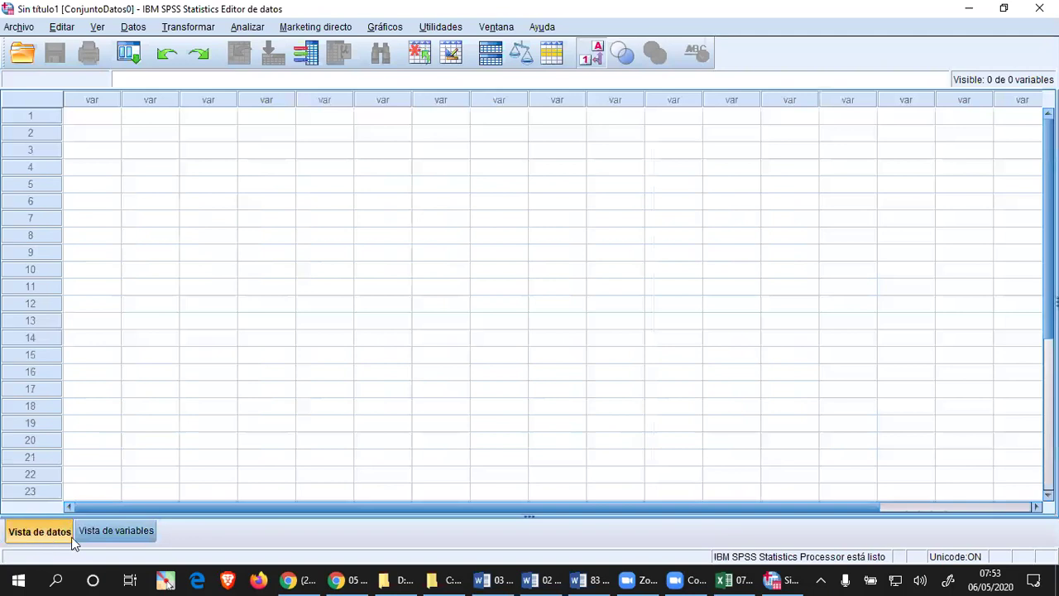
click(108, 532)
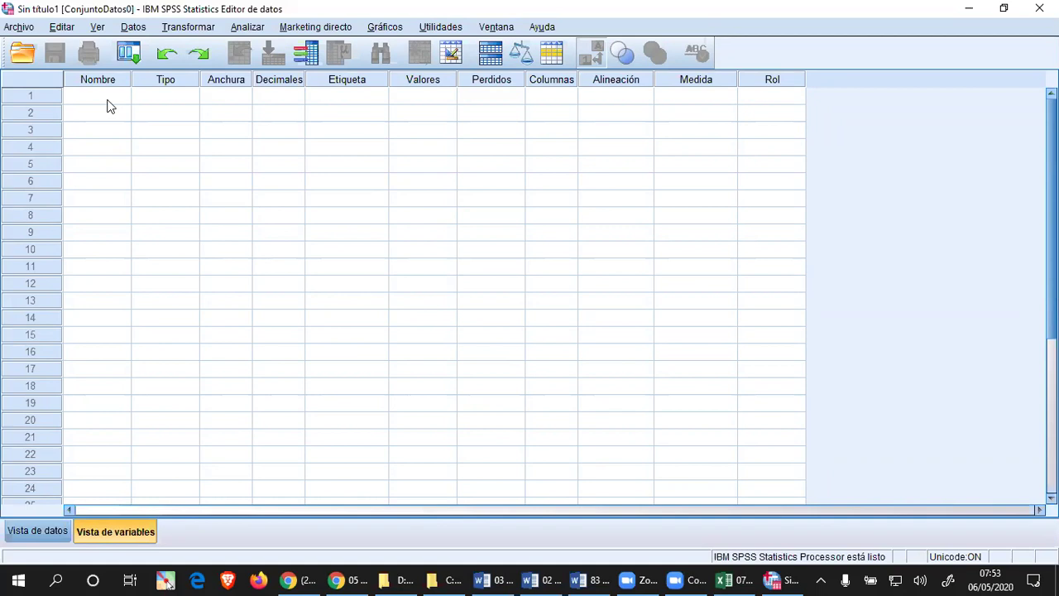
Switch to Chrome and open the alcohol consumption survey form from the link in the Prácticas SPSS material in Classroom
mouse_move(351, 578)
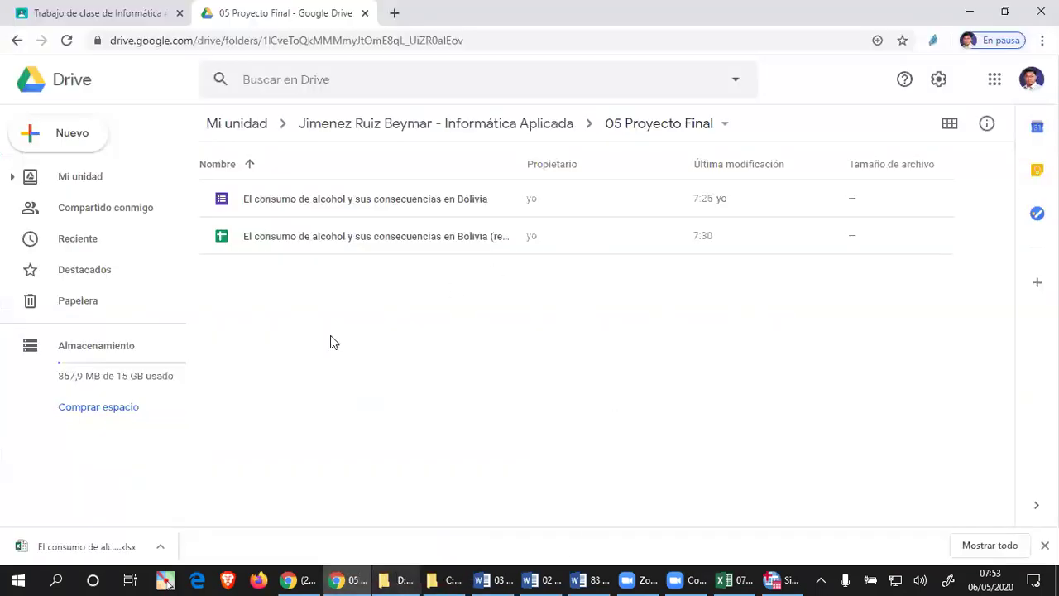
click(339, 201)
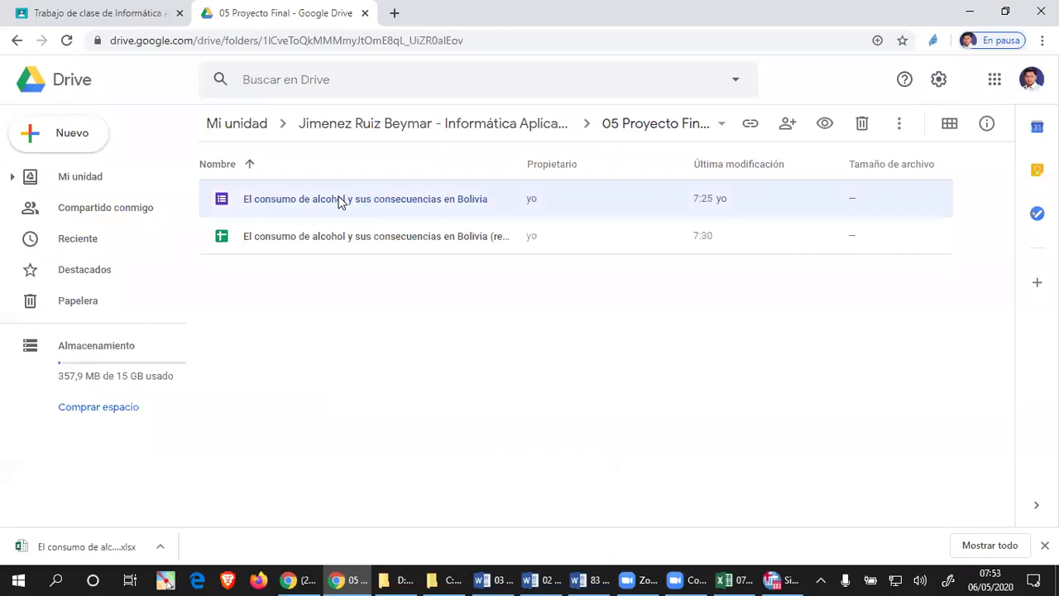
click(118, 11)
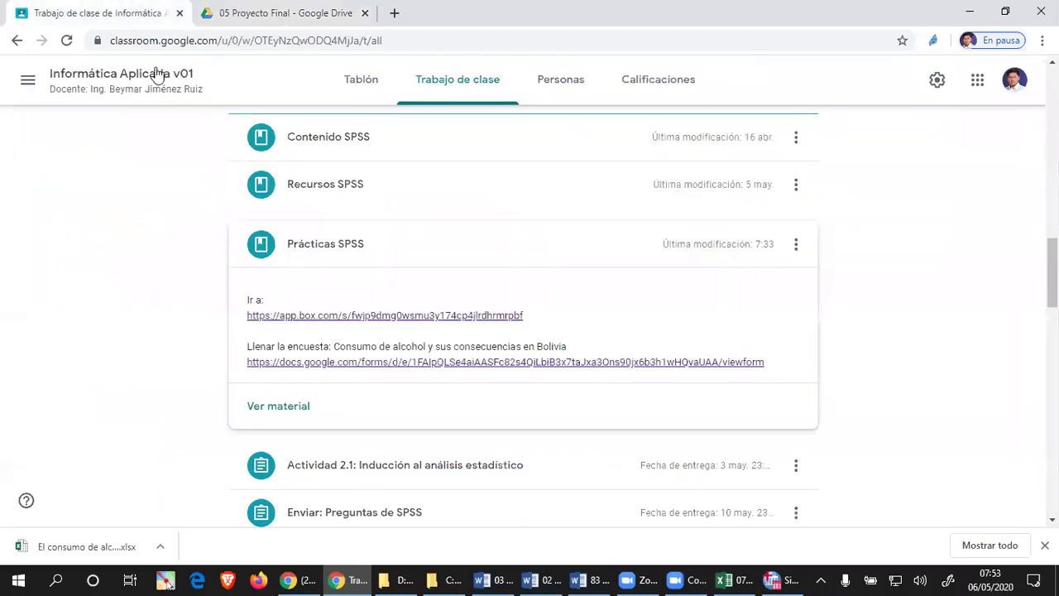
click(403, 364)
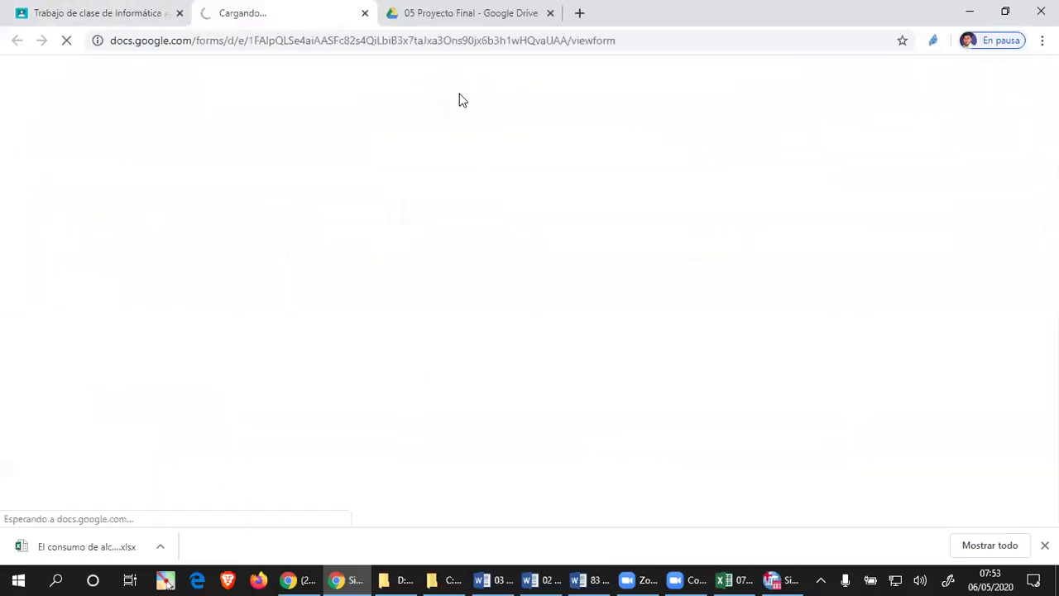